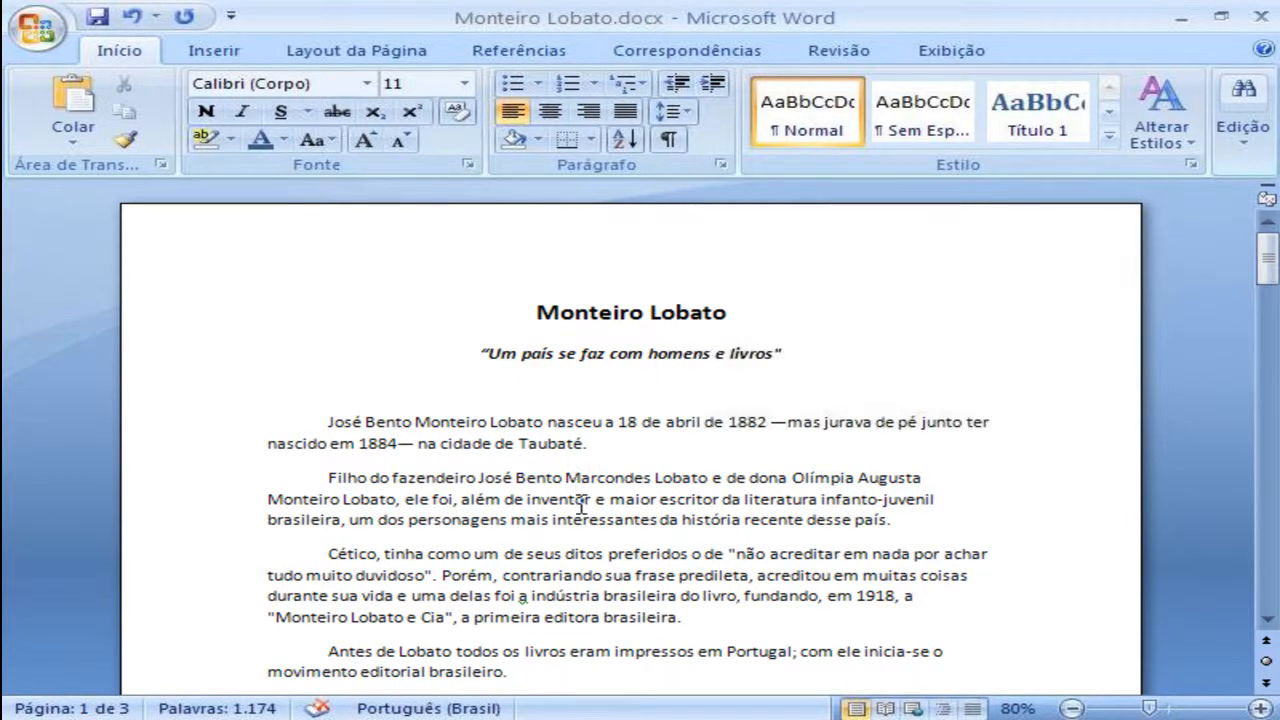
# Switch to the blank Documento2 window and enter the text "Teste..." at the start of the page
pyautogui.click(500, 718)
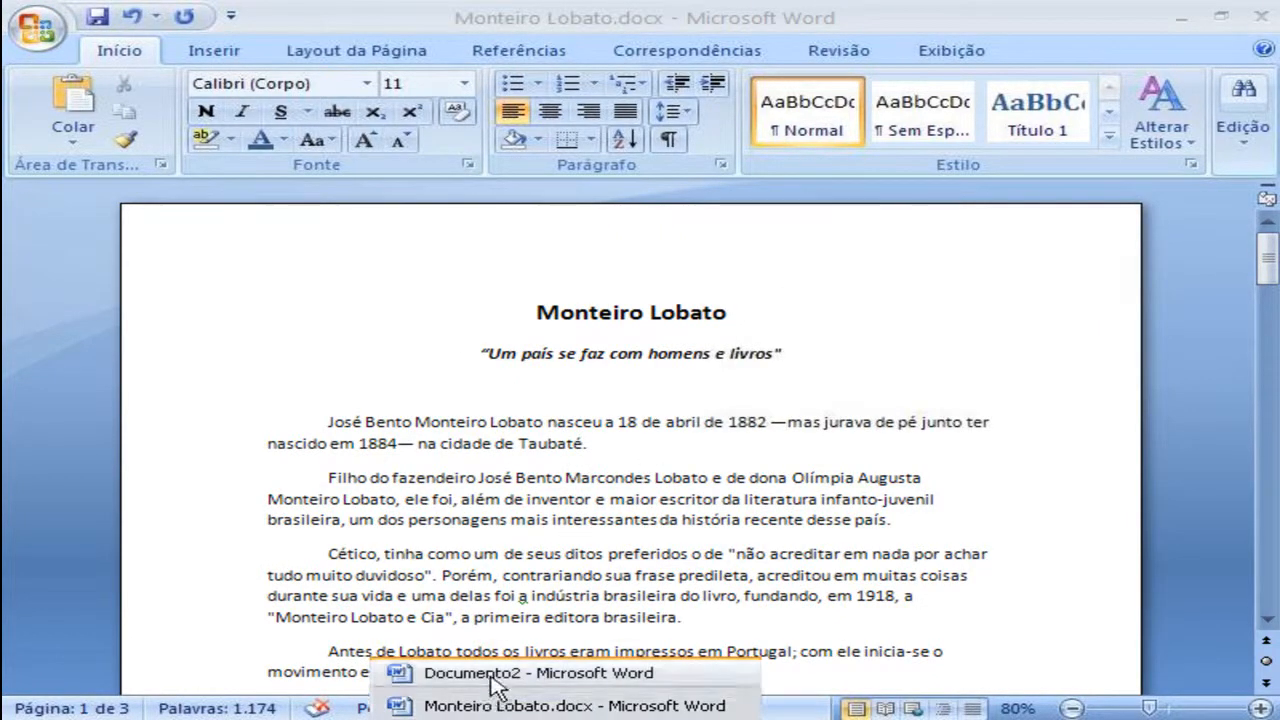
pyautogui.click(491, 678)
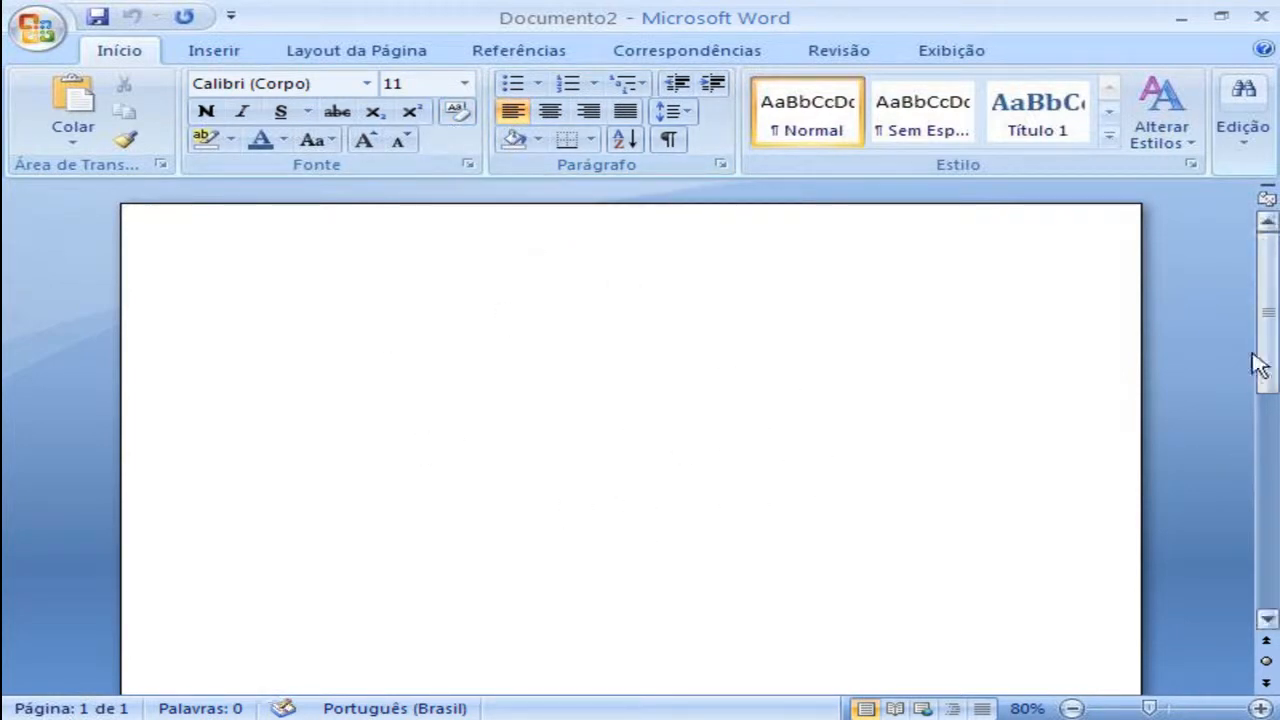
pyautogui.moveTo(1266, 357); pyautogui.dragTo(1274, 310)
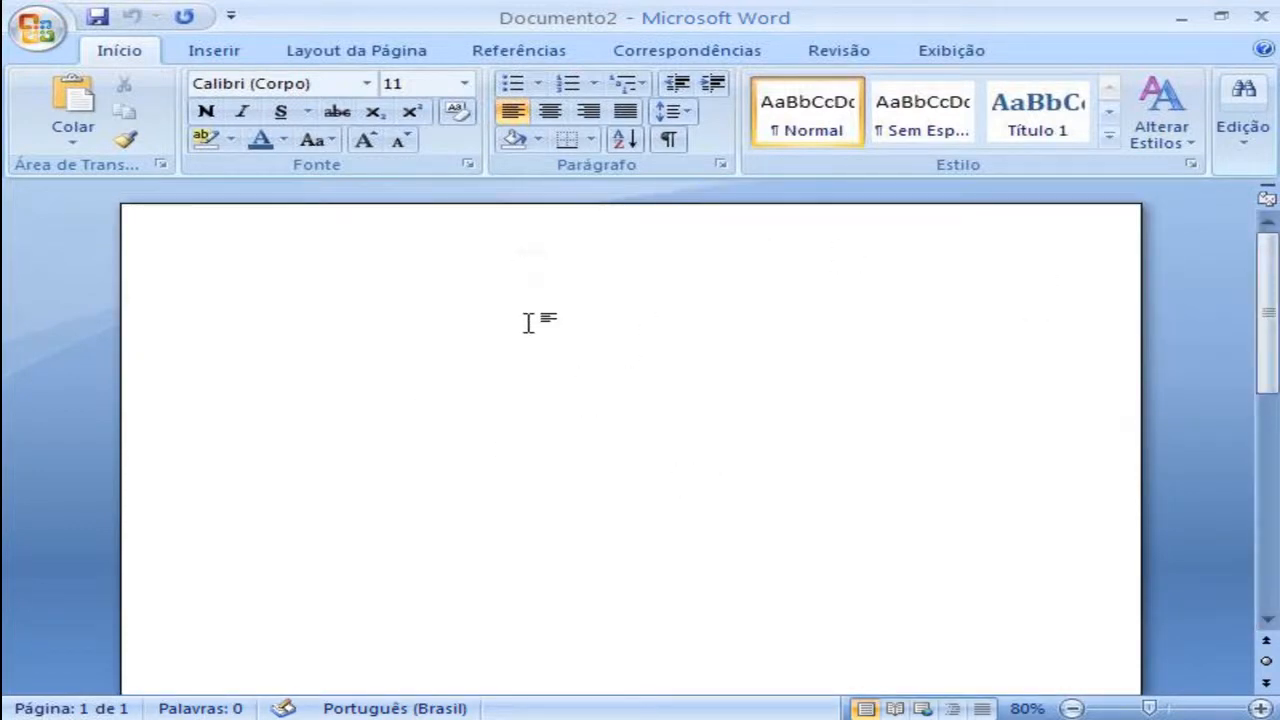
pyautogui.write('Teste...')
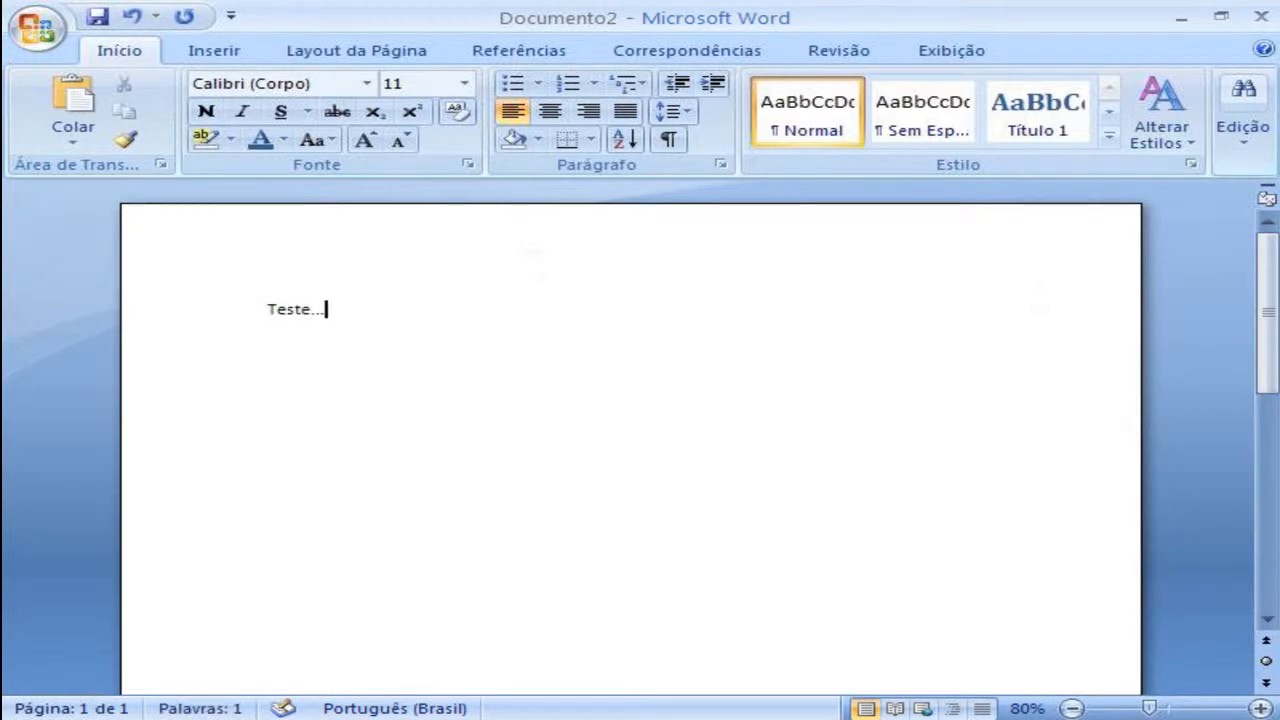
# Show the horizontal and vertical rulers around the page
pyautogui.moveTo(1260, 291)
pyautogui.mouseDown()
pyautogui.moveTo(1254, 523)
pyautogui.moveTo(1263, 280)
pyautogui.moveTo(1268, 531)
pyautogui.moveTo(1265, 268)
pyautogui.mouseUp()
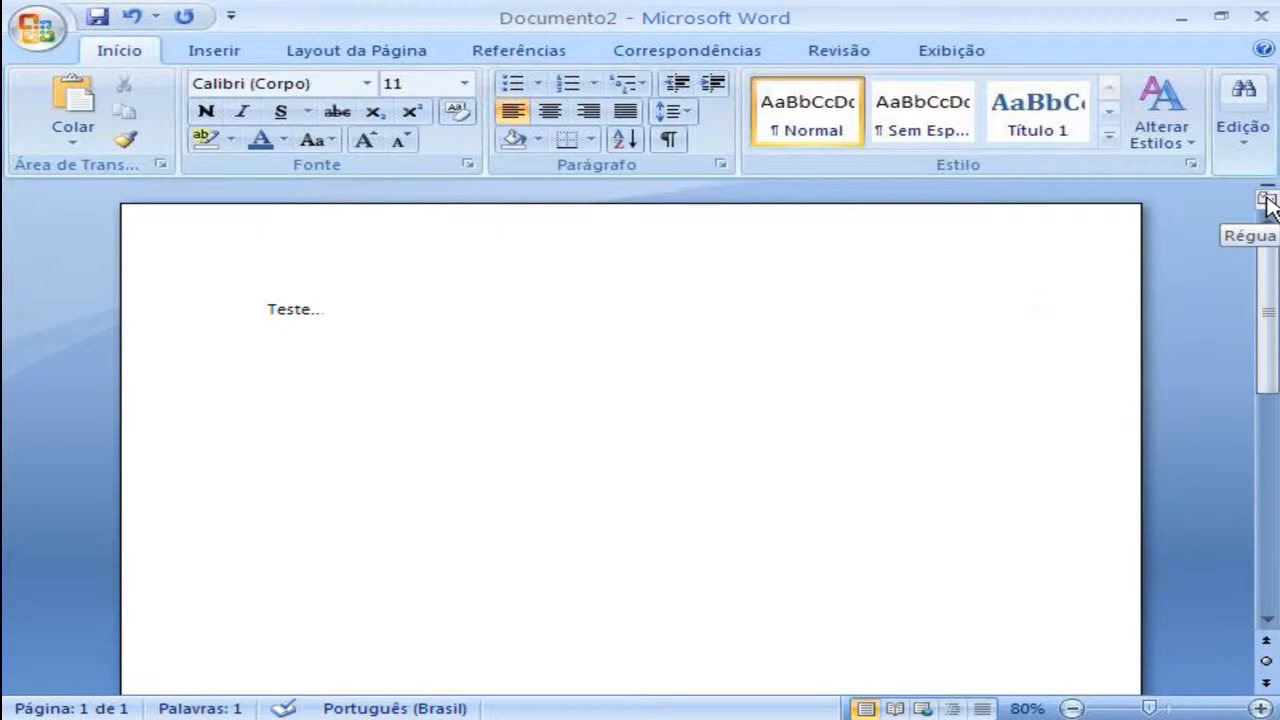
pyautogui.click(1266, 198)
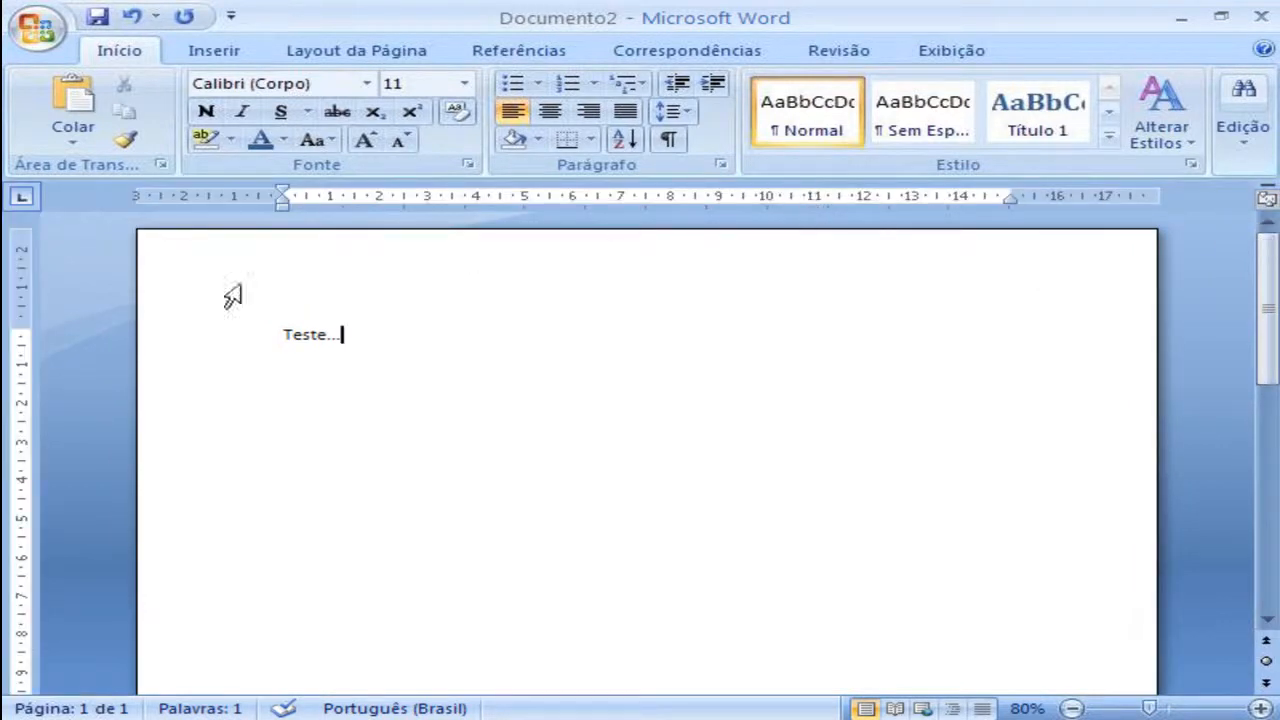
pyautogui.moveTo(1268, 358)
pyautogui.mouseDown()
pyautogui.moveTo(1272, 597)
pyautogui.moveTo(1278, 348)
pyautogui.mouseUp()
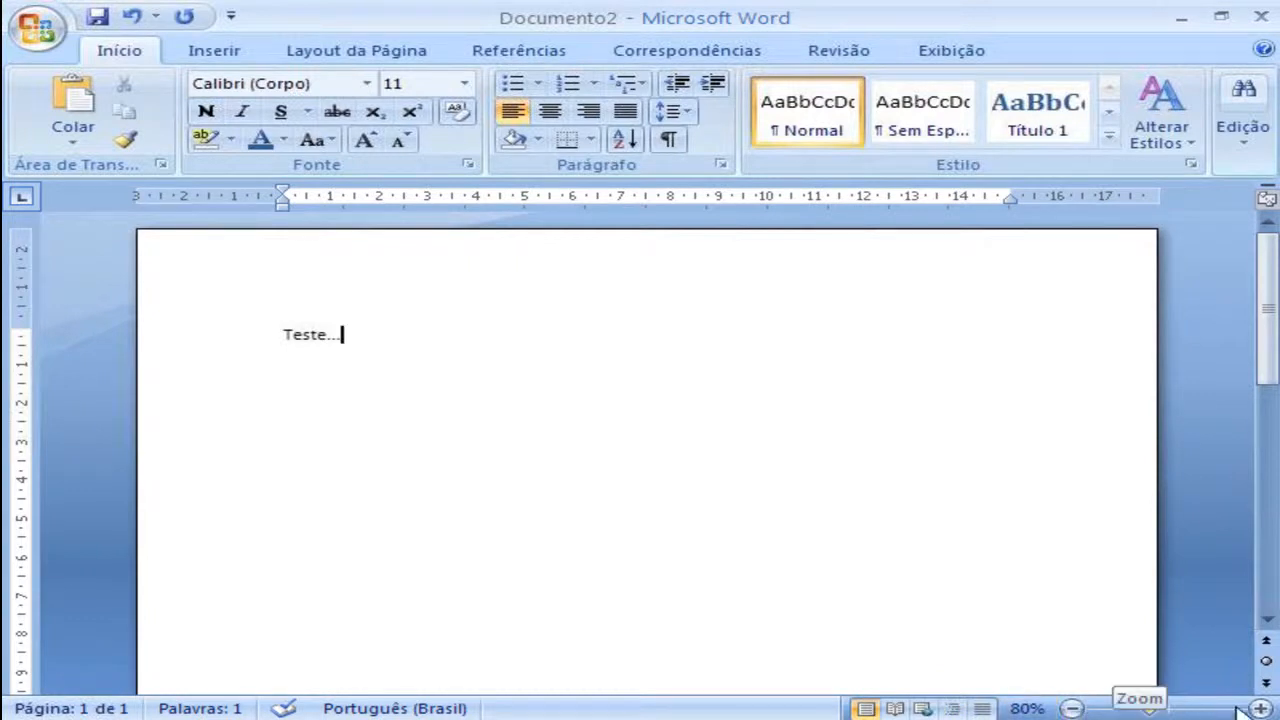
# Zoom the document out to 60%, zoom back in, and set the final zoom to 77%
pyautogui.click(1072, 708)
pyautogui.click(1072, 708)
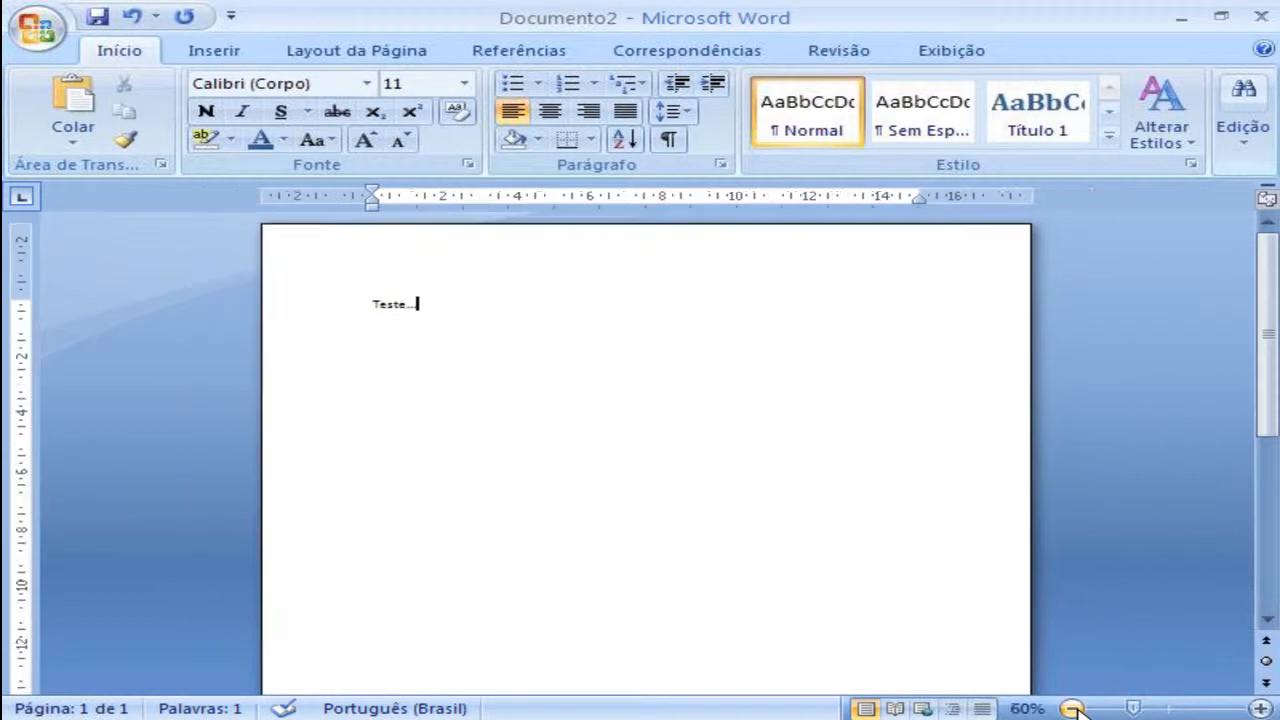
pyautogui.click(1263, 708)
pyautogui.click(1263, 708)
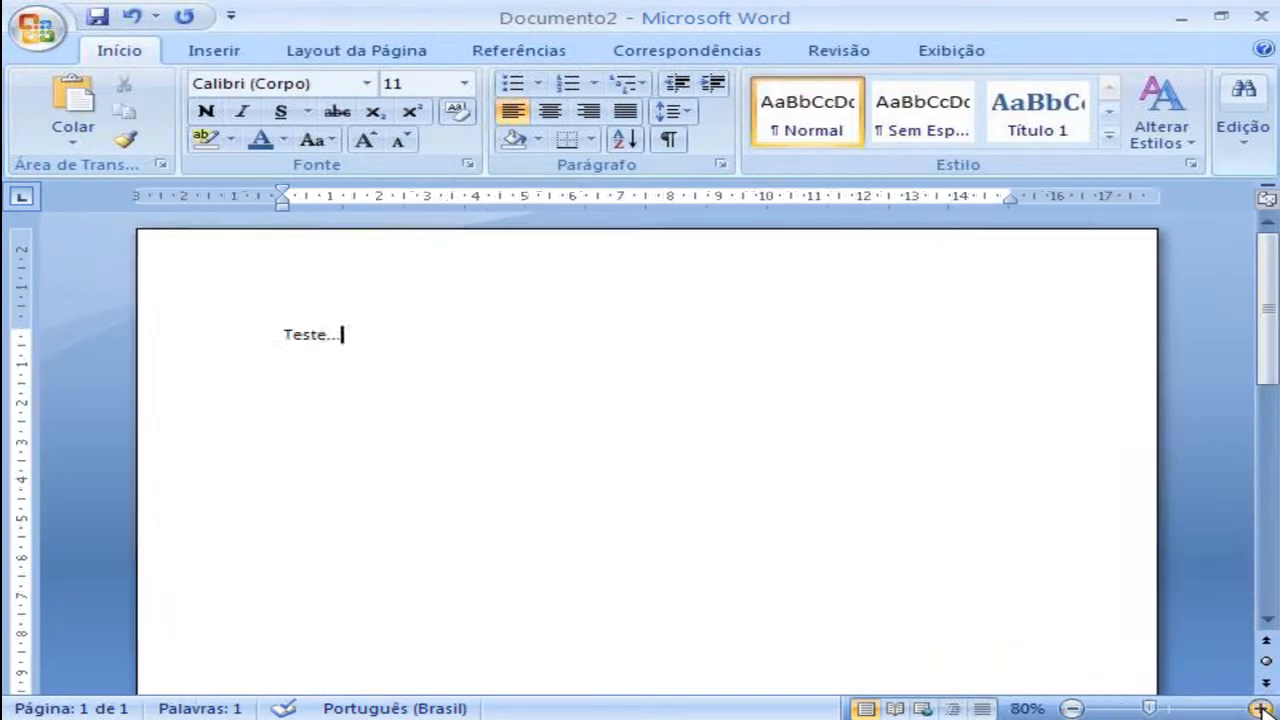
pyautogui.click(1263, 708)
pyautogui.moveTo(1157, 708); pyautogui.dragTo(1151, 710)
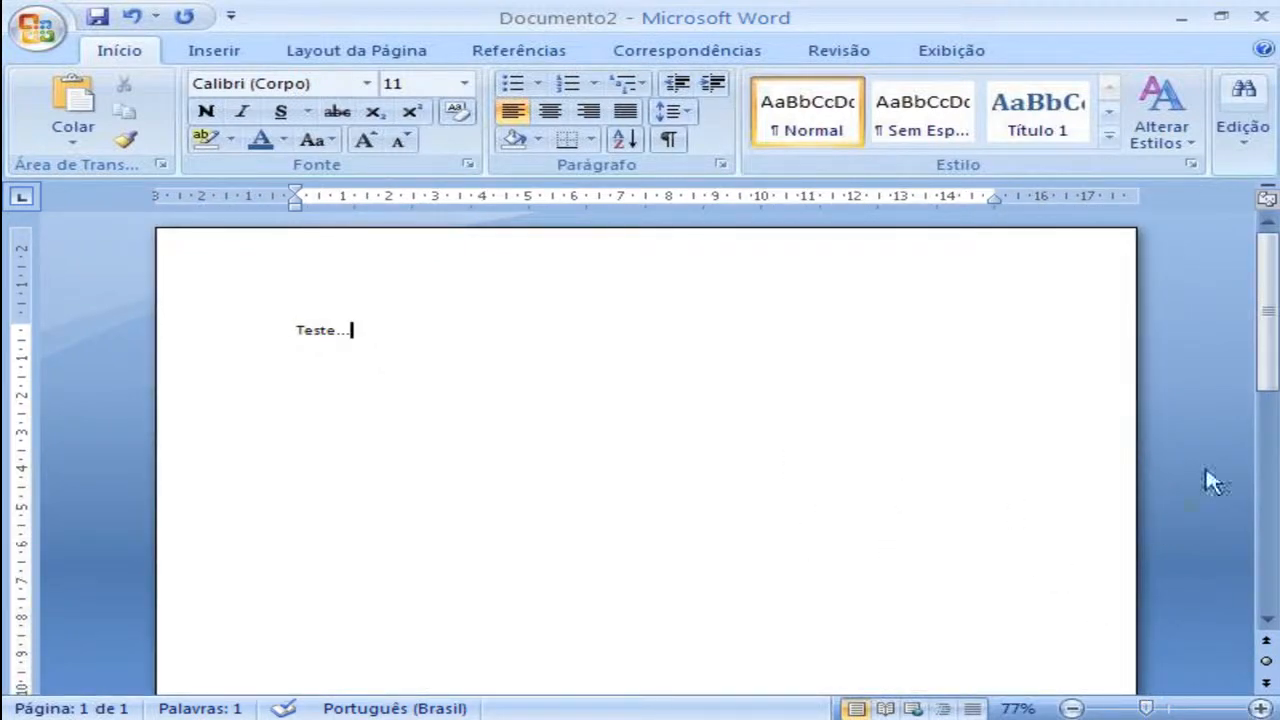
pyautogui.moveTo(1262, 358)
pyautogui.mouseDown()
pyautogui.moveTo(1257, 617)
pyautogui.moveTo(1265, 358)
pyautogui.mouseUp()
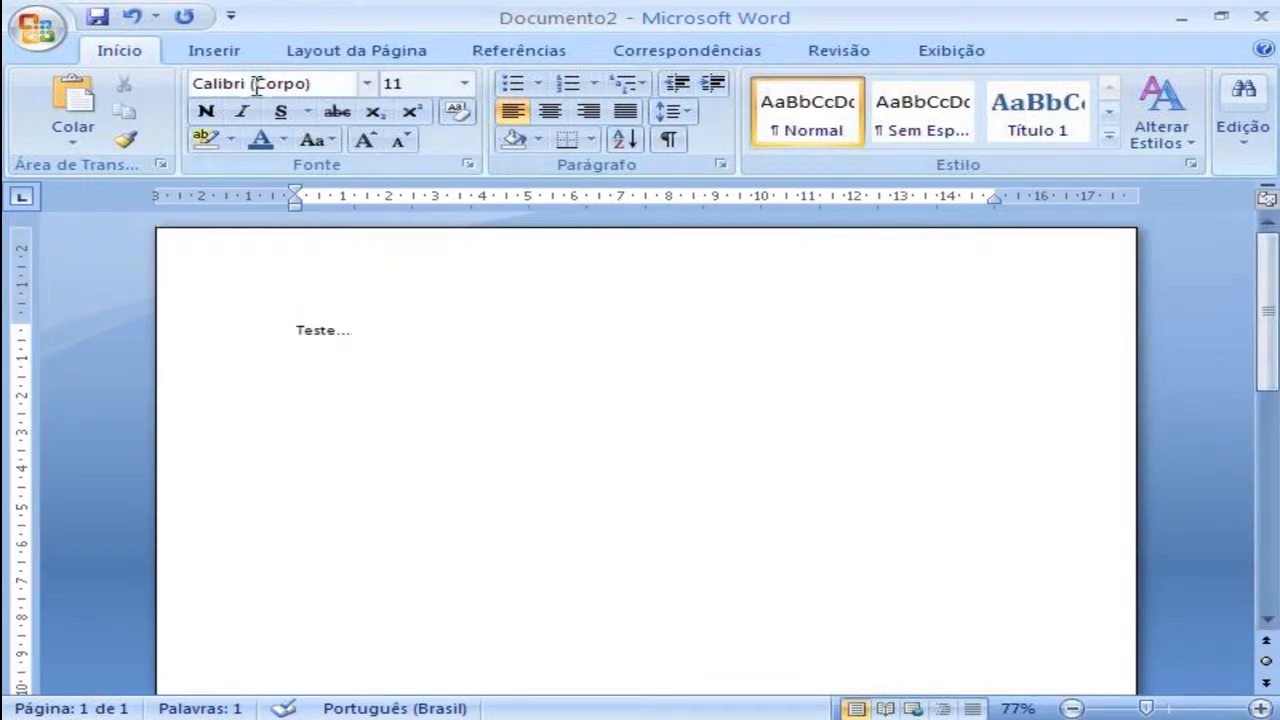
# Insert a blank page into the document after the "Teste..." text
pyautogui.click(236, 55)
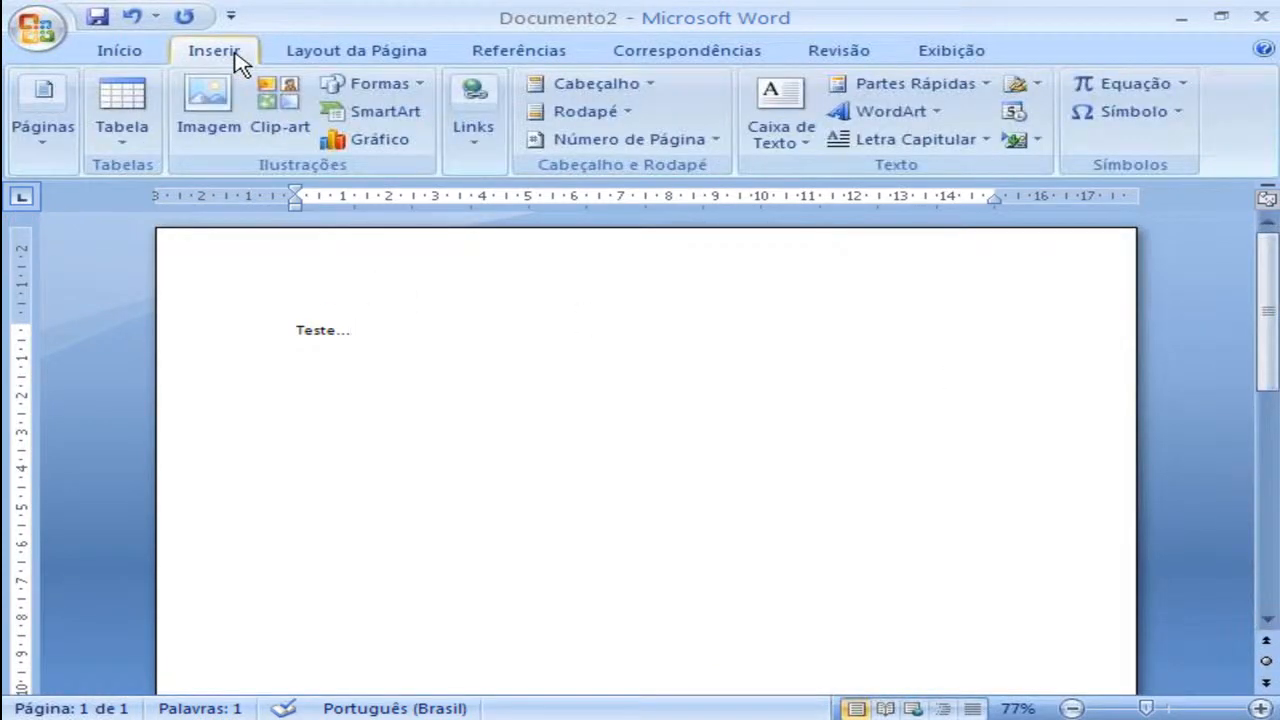
pyautogui.click(48, 138)
pyautogui.click(119, 222)
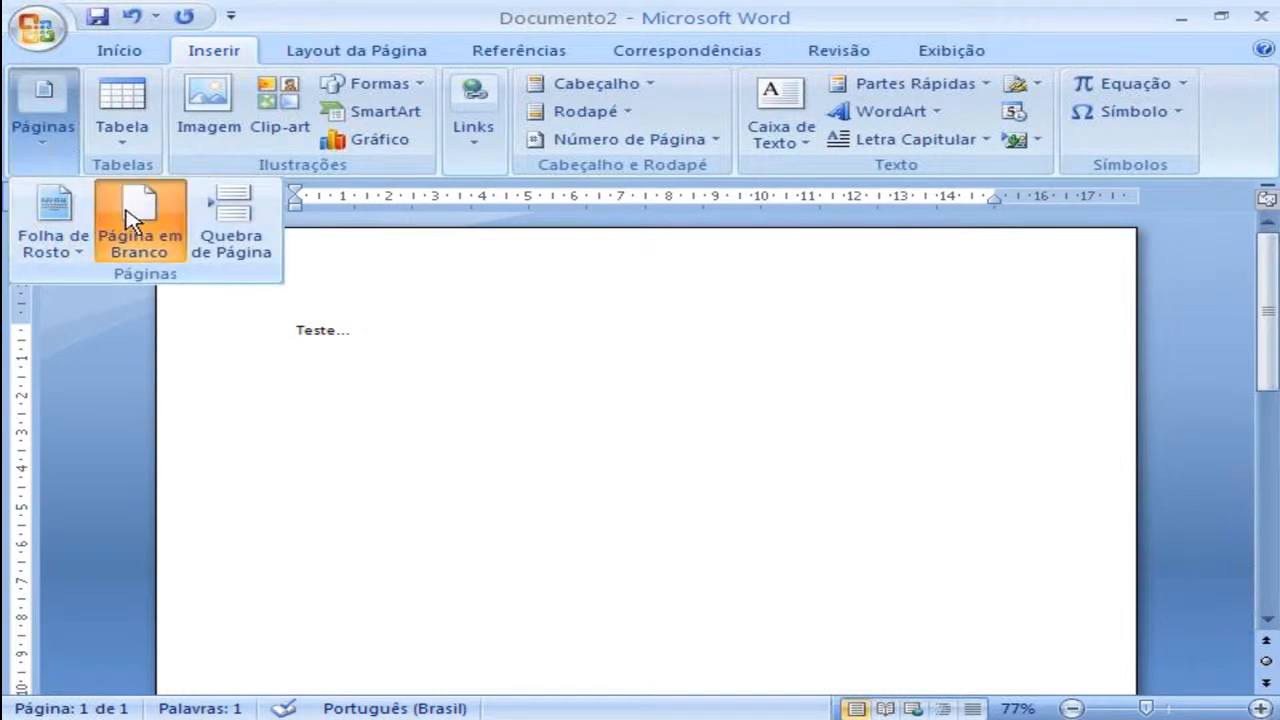
pyautogui.moveTo(1268, 418); pyautogui.dragTo(1270, 497)
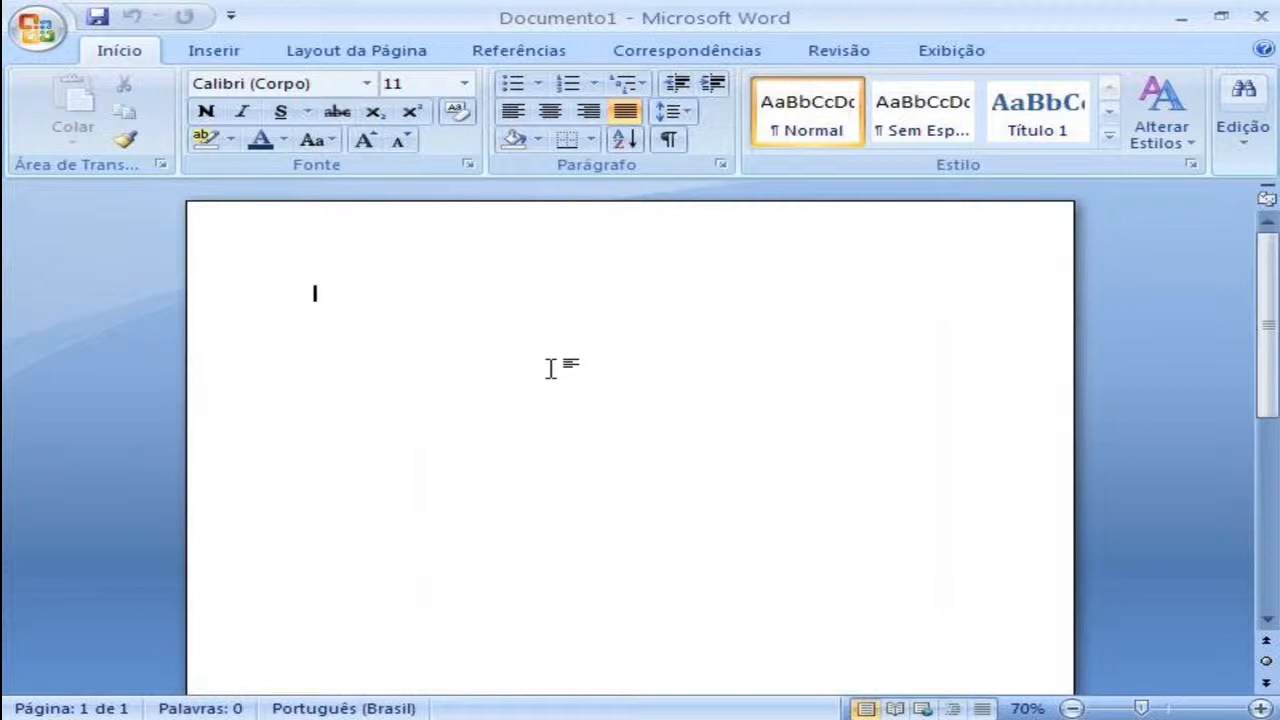
# Create a new document from the blank document template
pyautogui.click(29, 36)
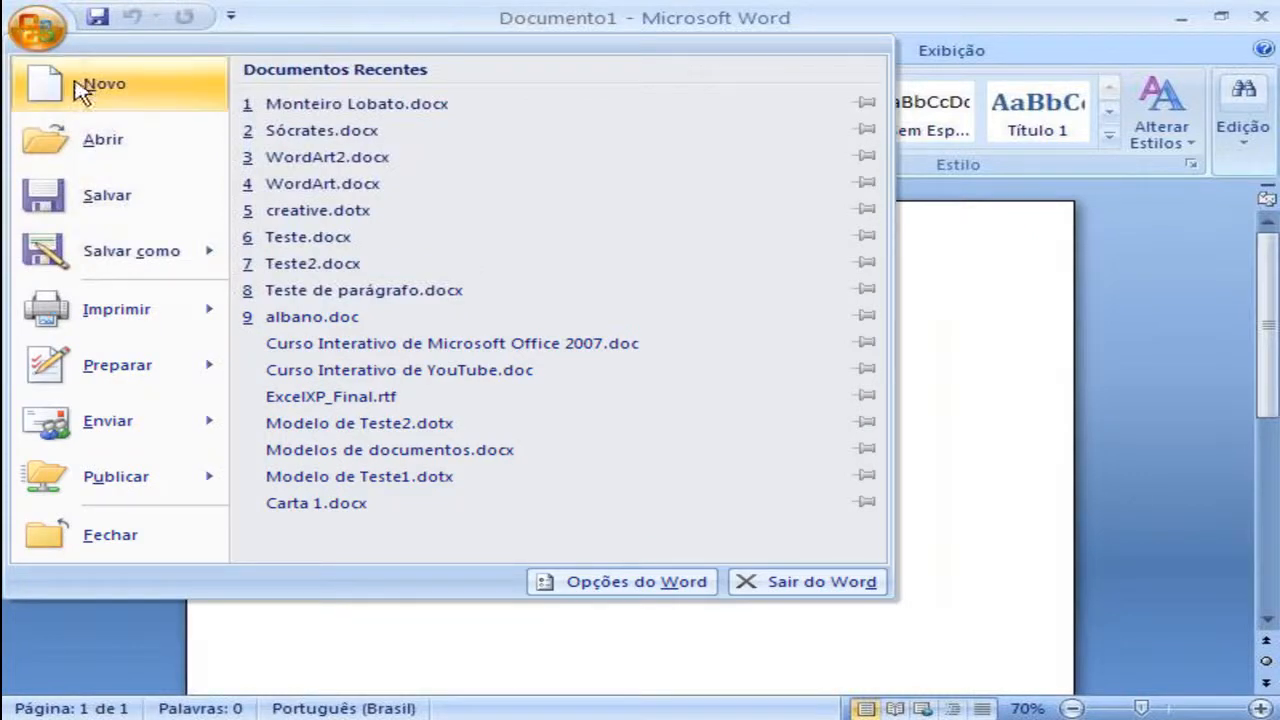
pyautogui.click(80, 90)
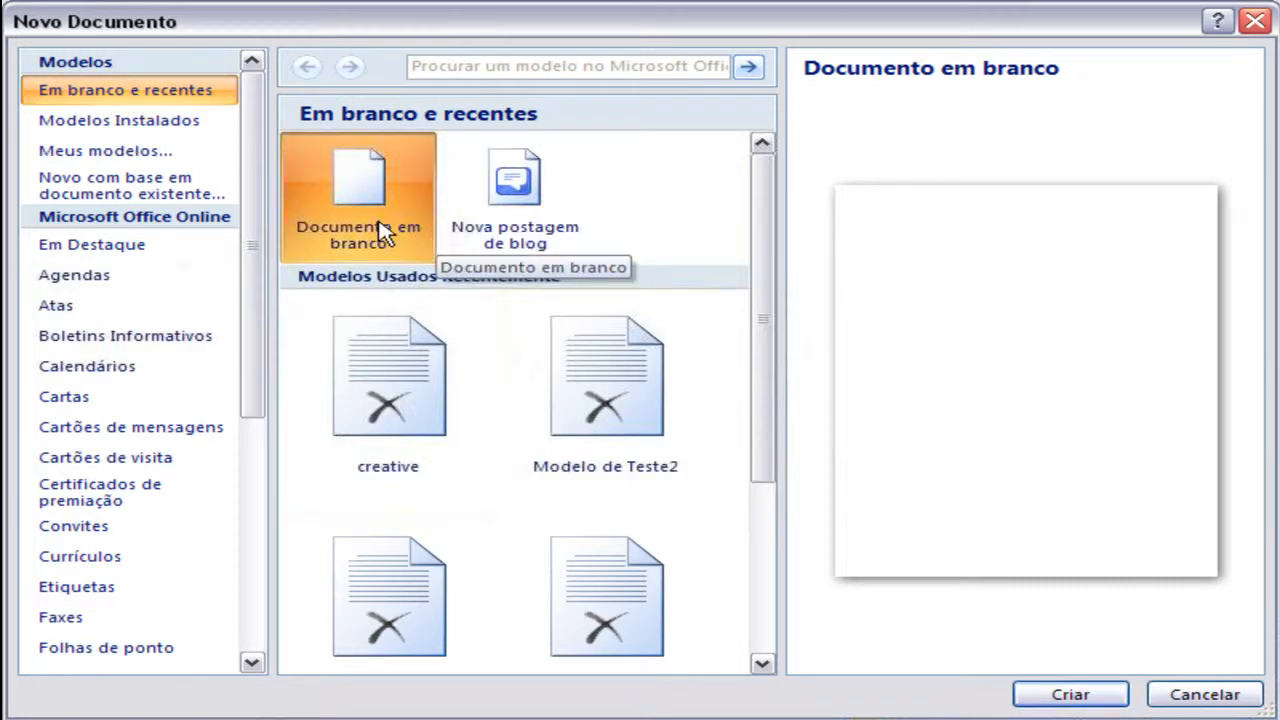
pyautogui.click(1040, 697)
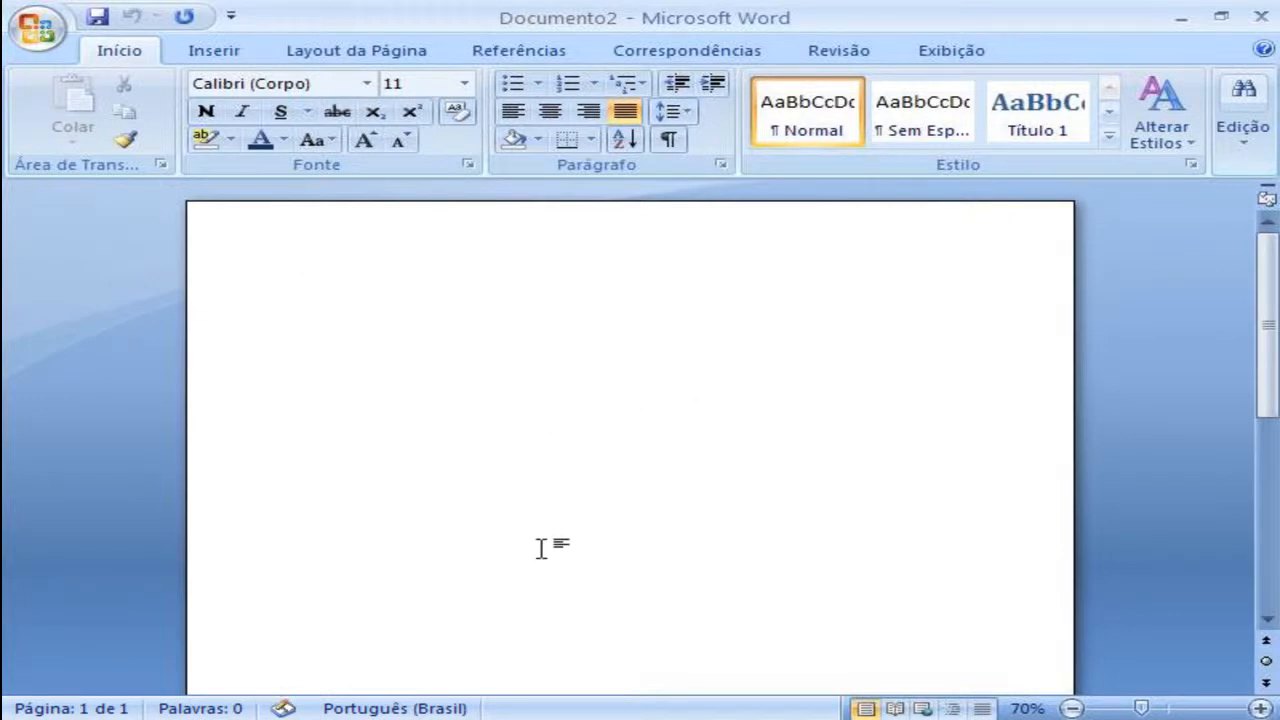
# Start saving the new document as a Word document (*.docx) and choose the personal documents folder as its location
pyautogui.click(38, 34)
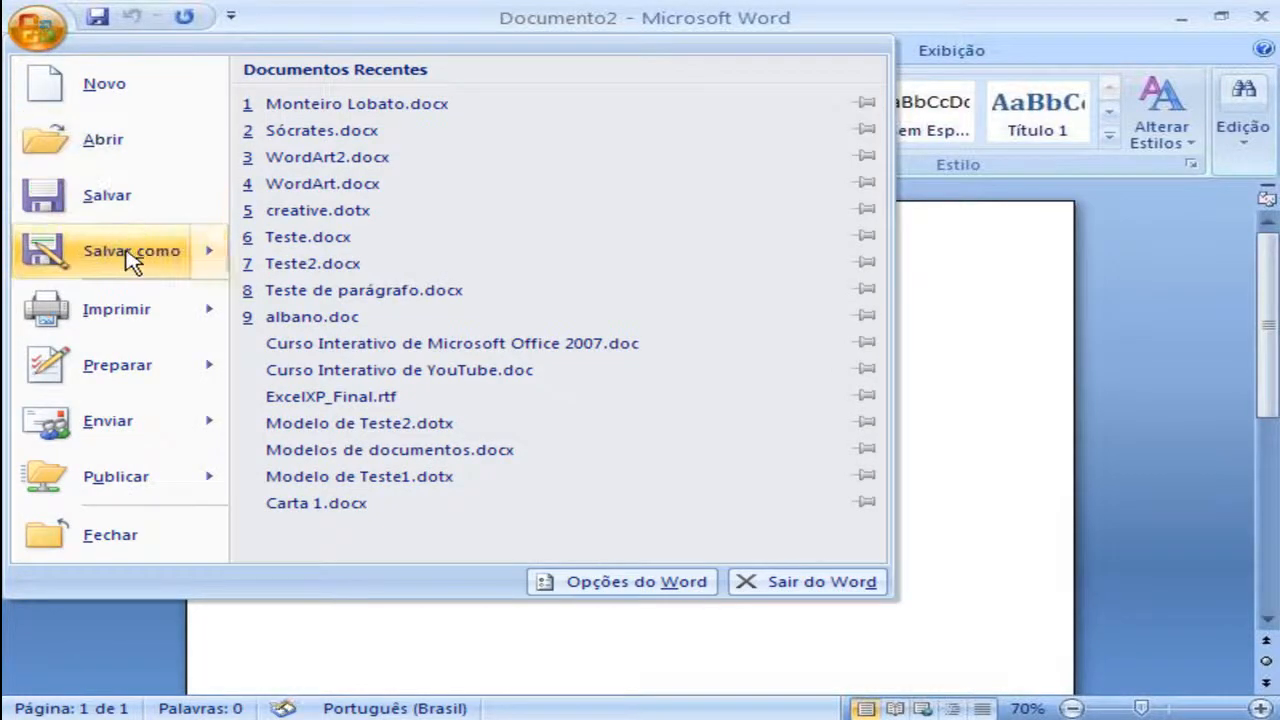
pyautogui.moveTo(130, 258)
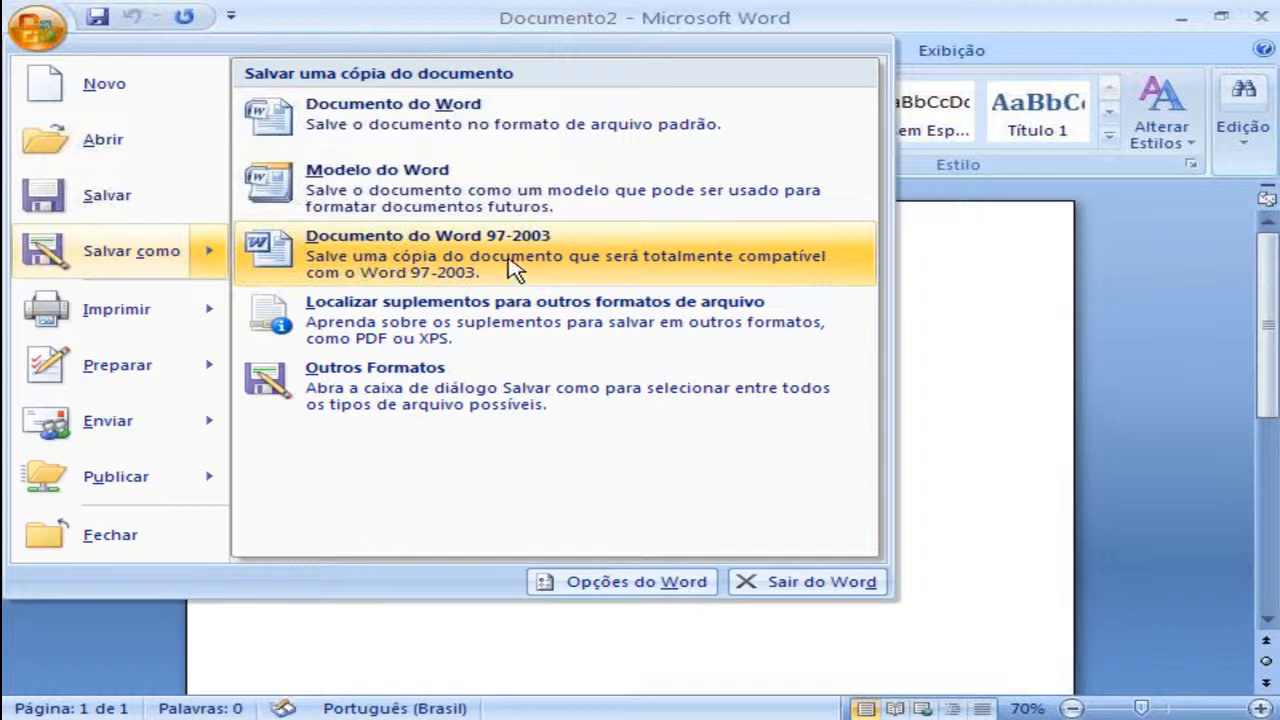
pyautogui.click(514, 214)
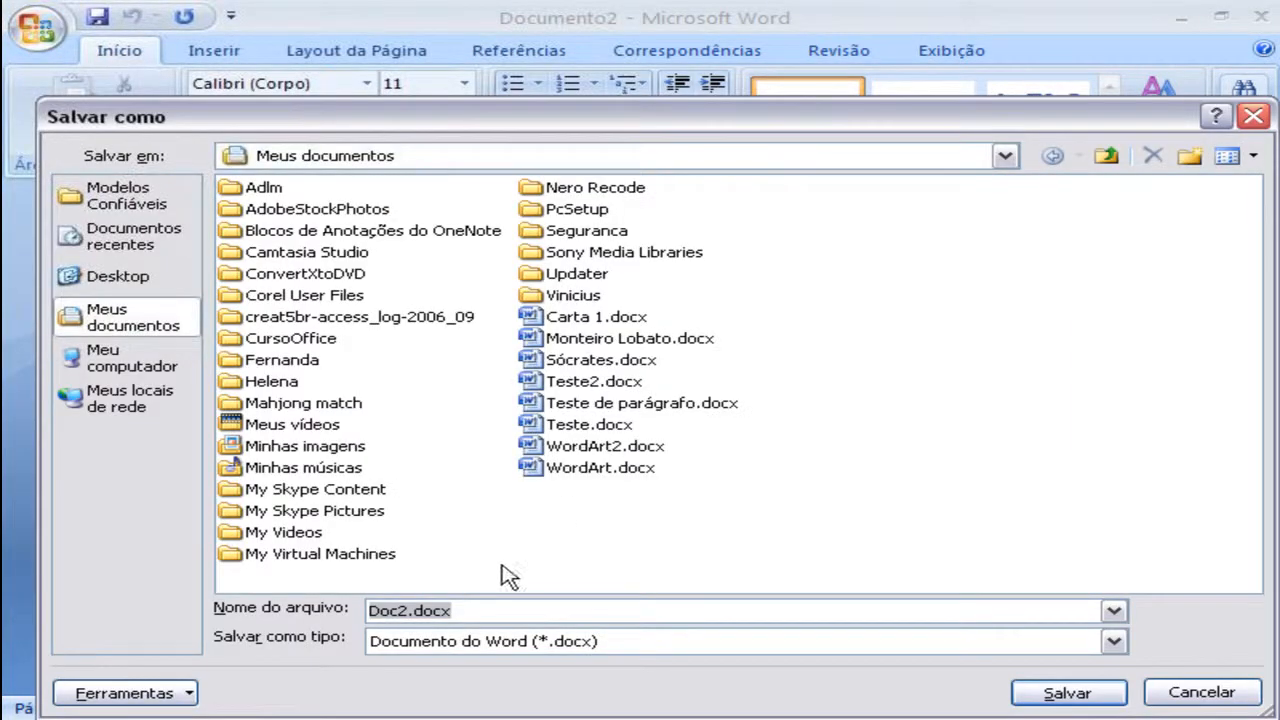
pyautogui.click(407, 611)
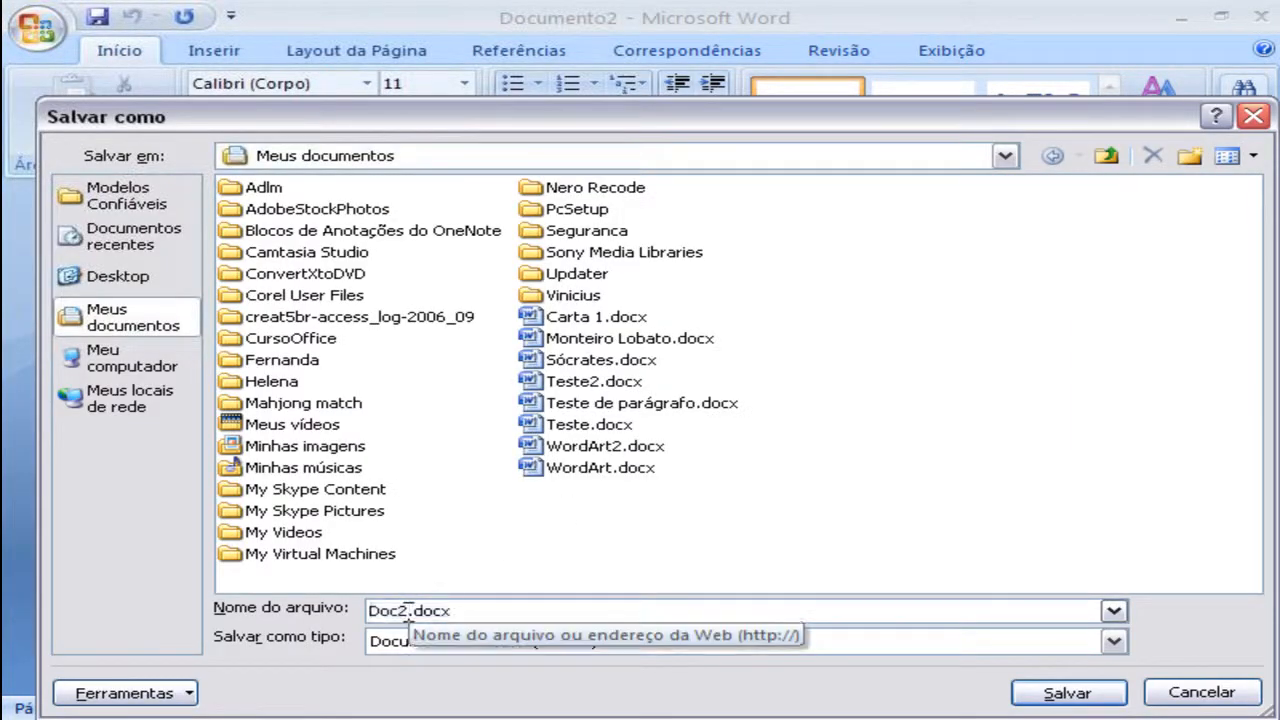
pyautogui.click(540, 156)
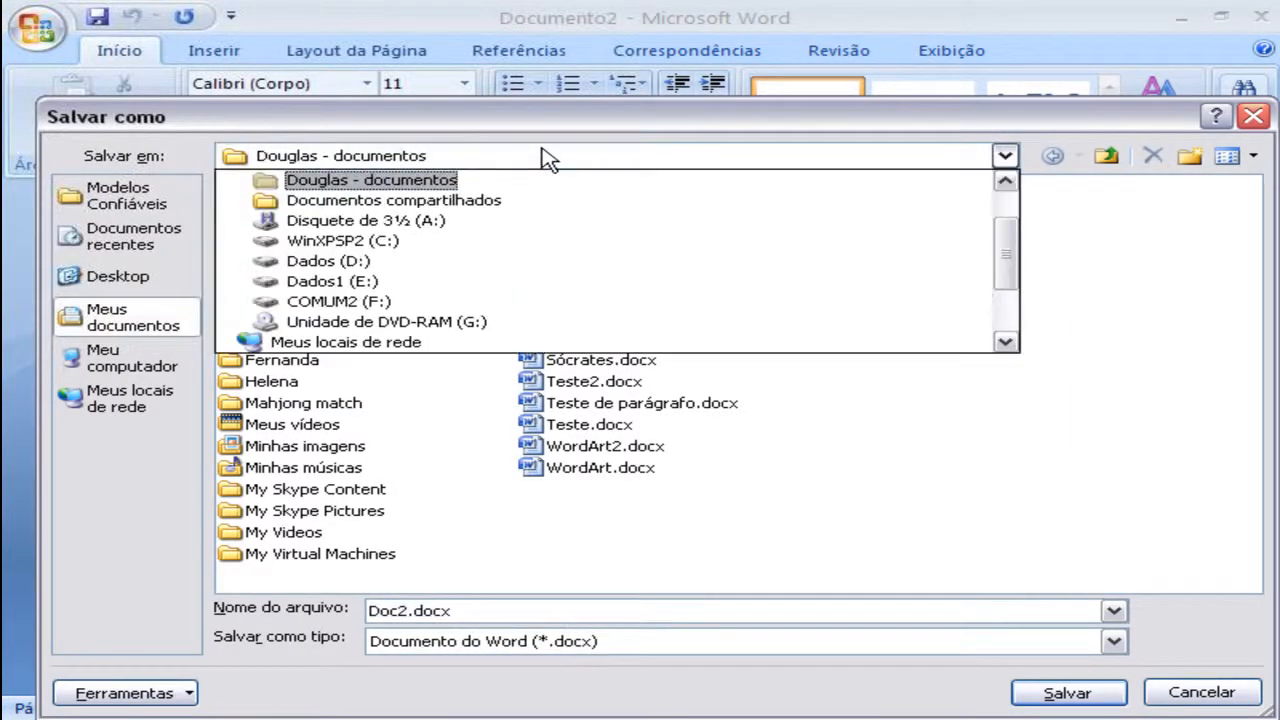
pyautogui.click(488, 180)
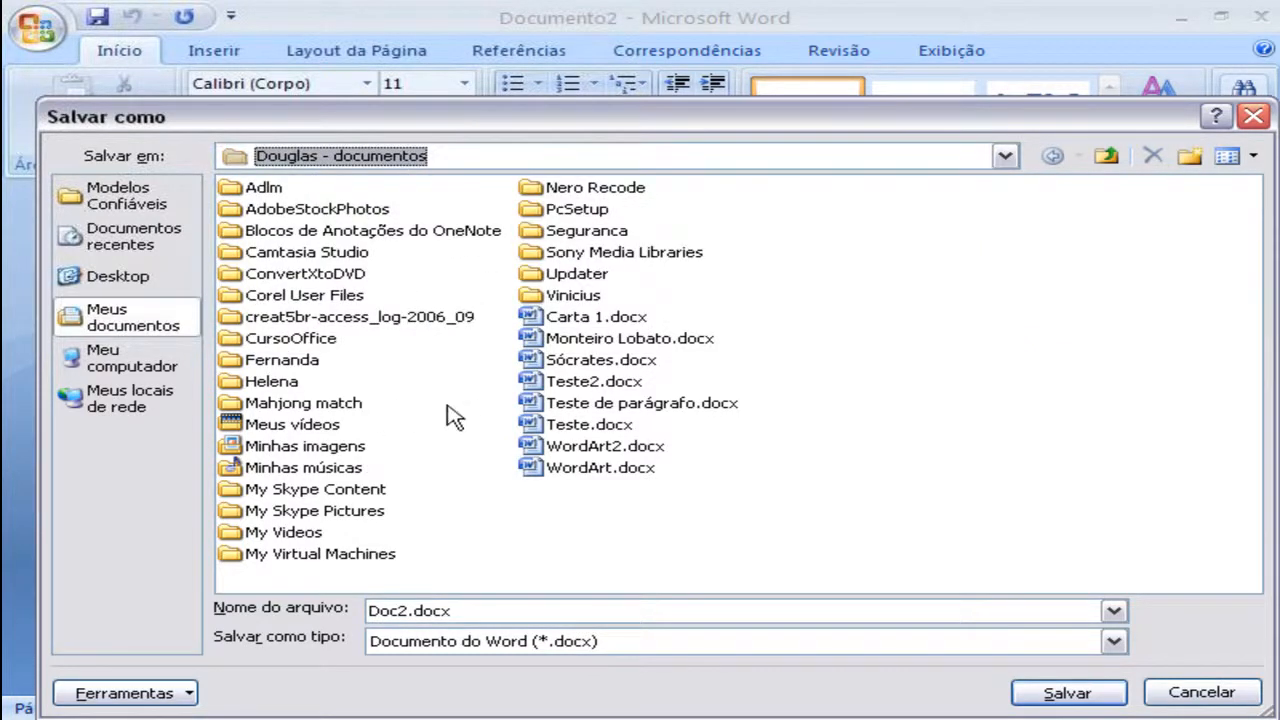
# Name the file Documento1.docx and save it
pyautogui.click(408, 611)
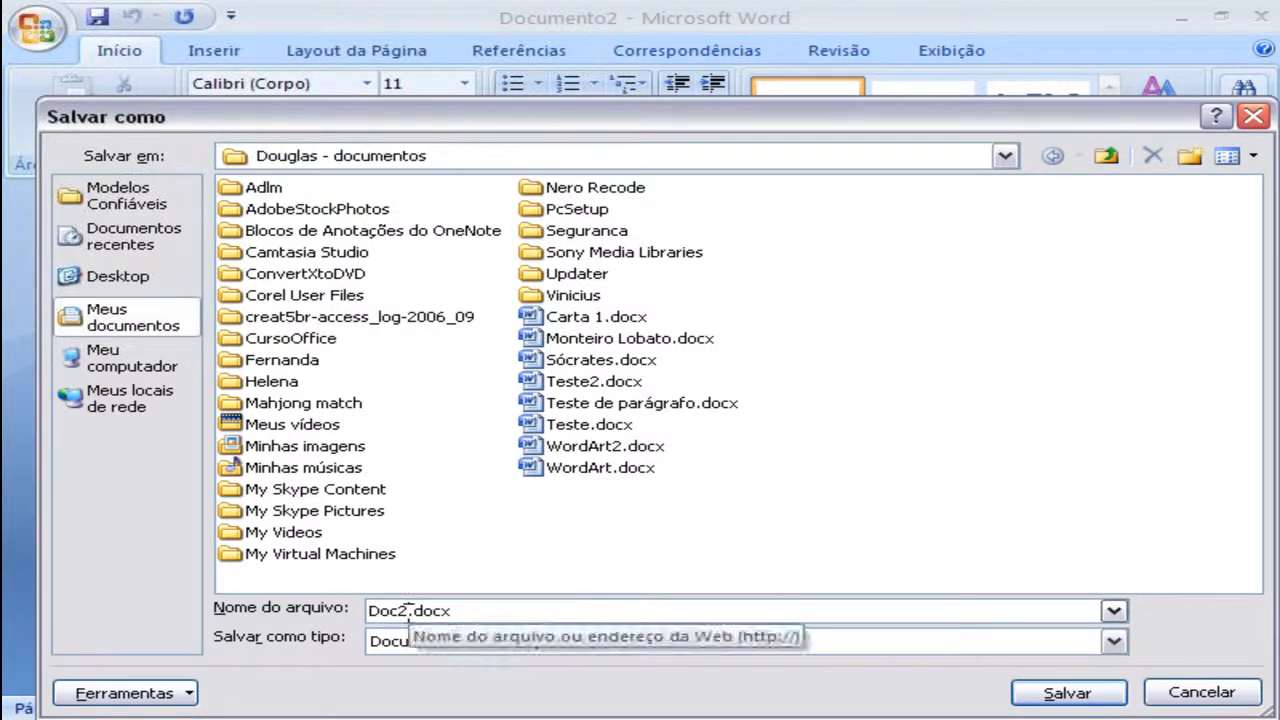
pyautogui.write('umwen')
pyautogui.press('BackSpace')
pyautogui.press('BackSpace')
pyautogui.press('BackSpace')
pyautogui.write('ento1')
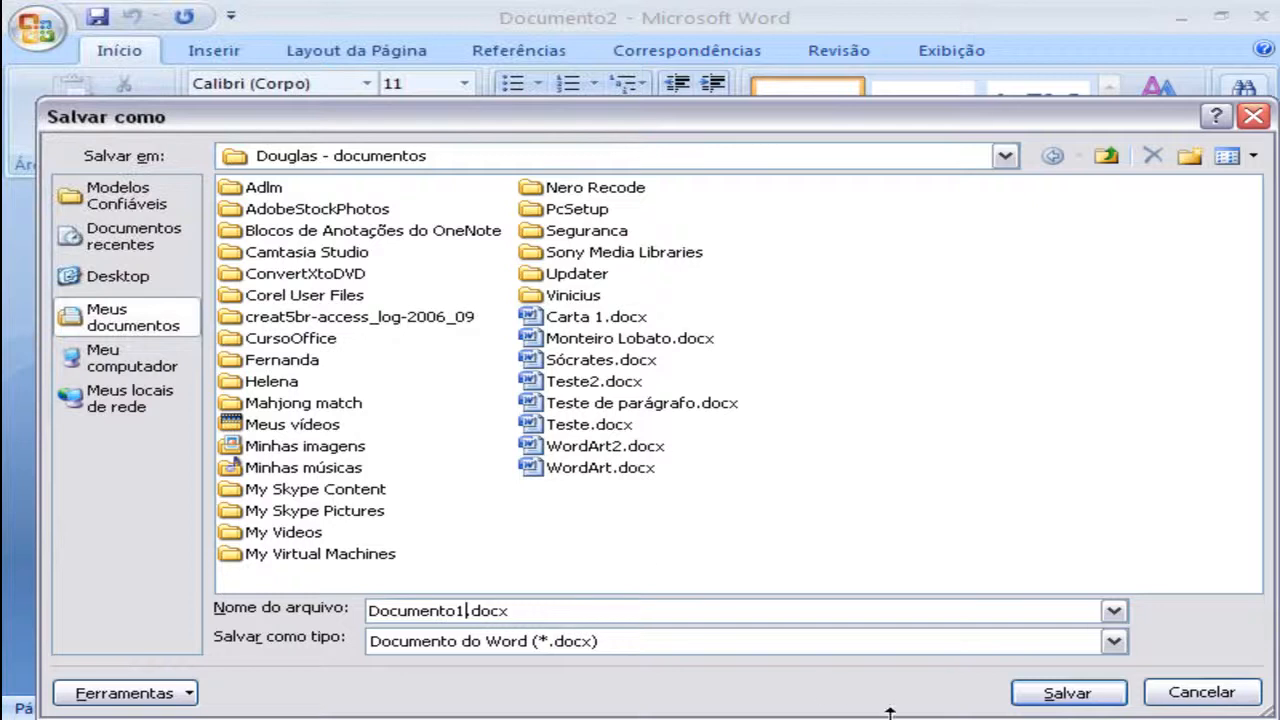
pyautogui.click(1030, 693)
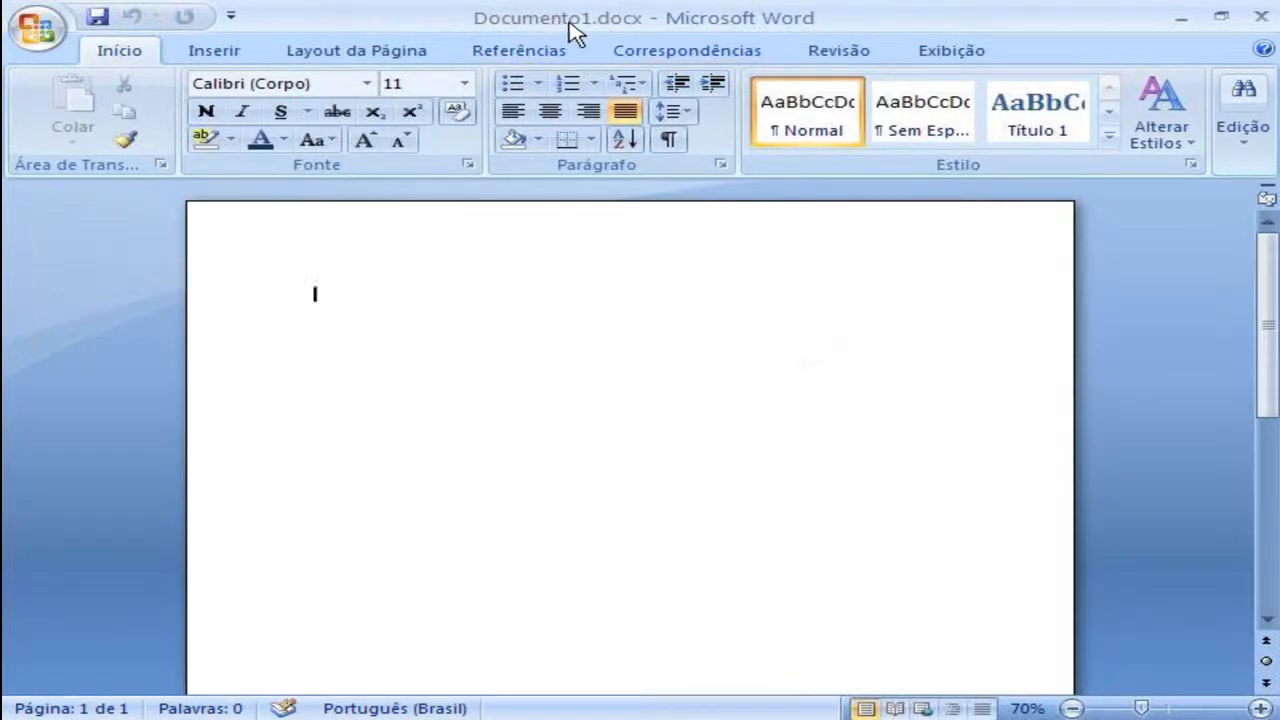
# Open the existing file Monteiro Lobato.docx from the documents folder
pyautogui.click(33, 46)
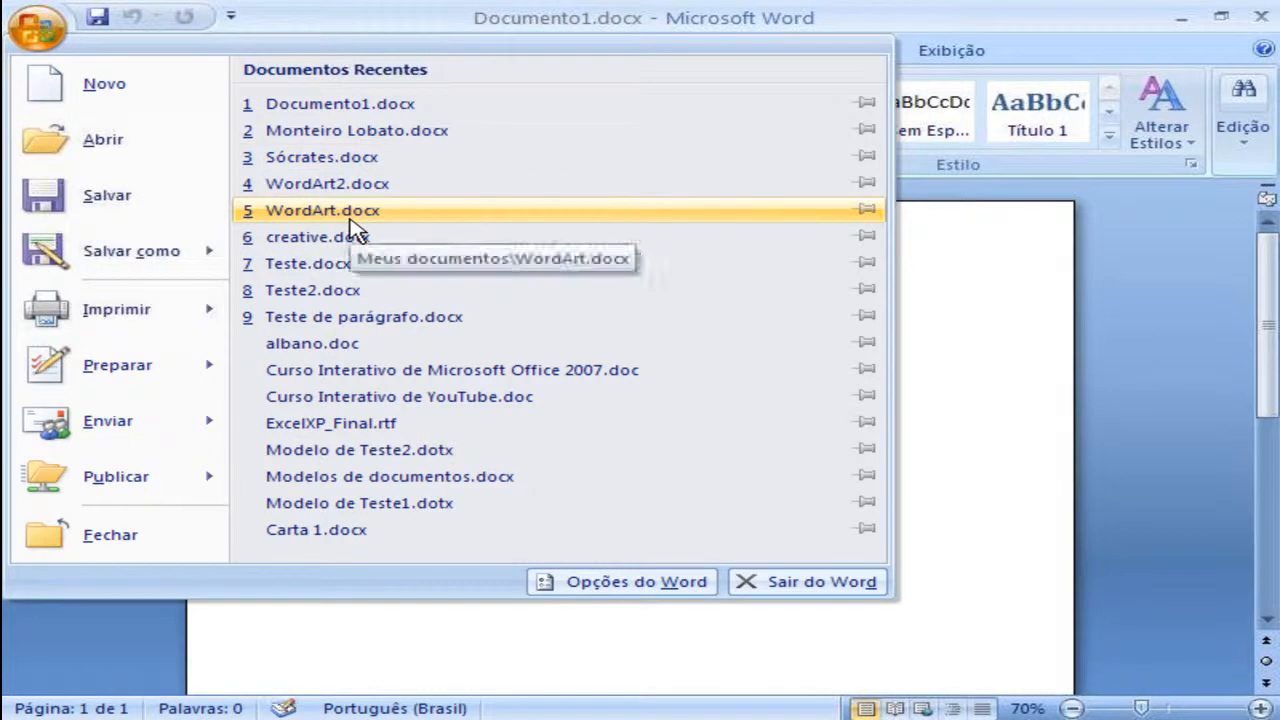
pyautogui.click(125, 160)
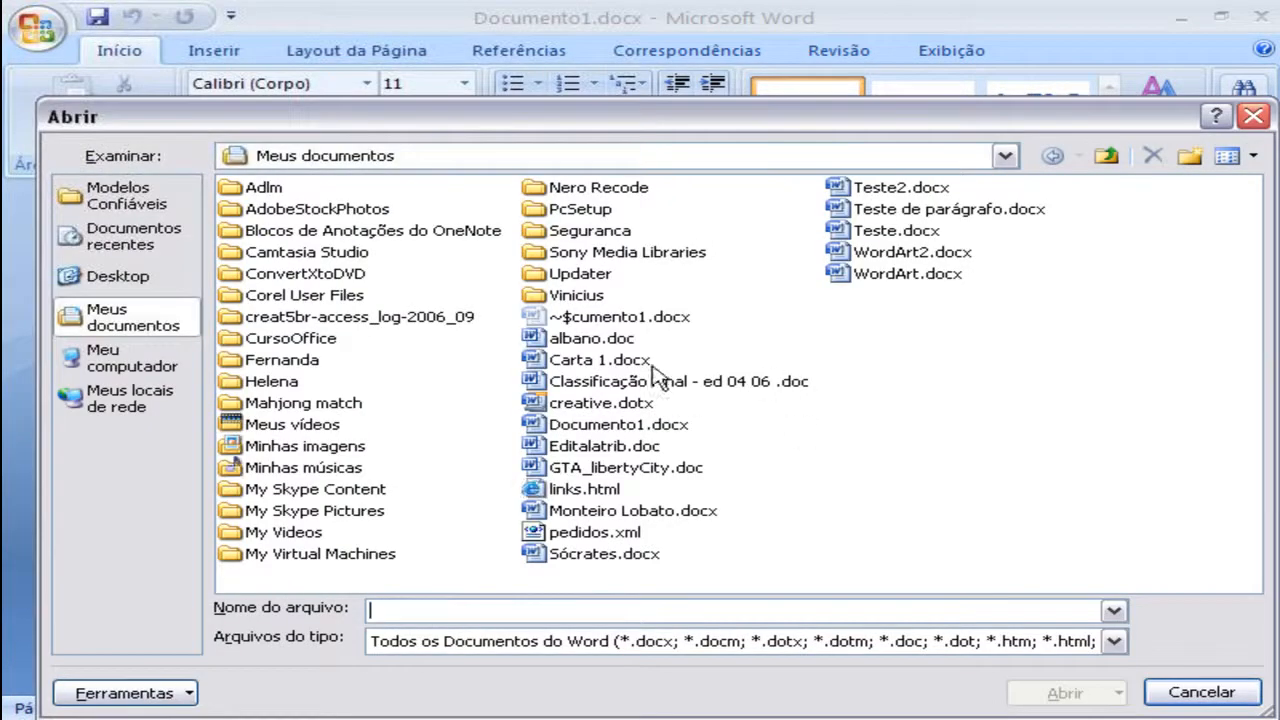
pyautogui.click(686, 512)
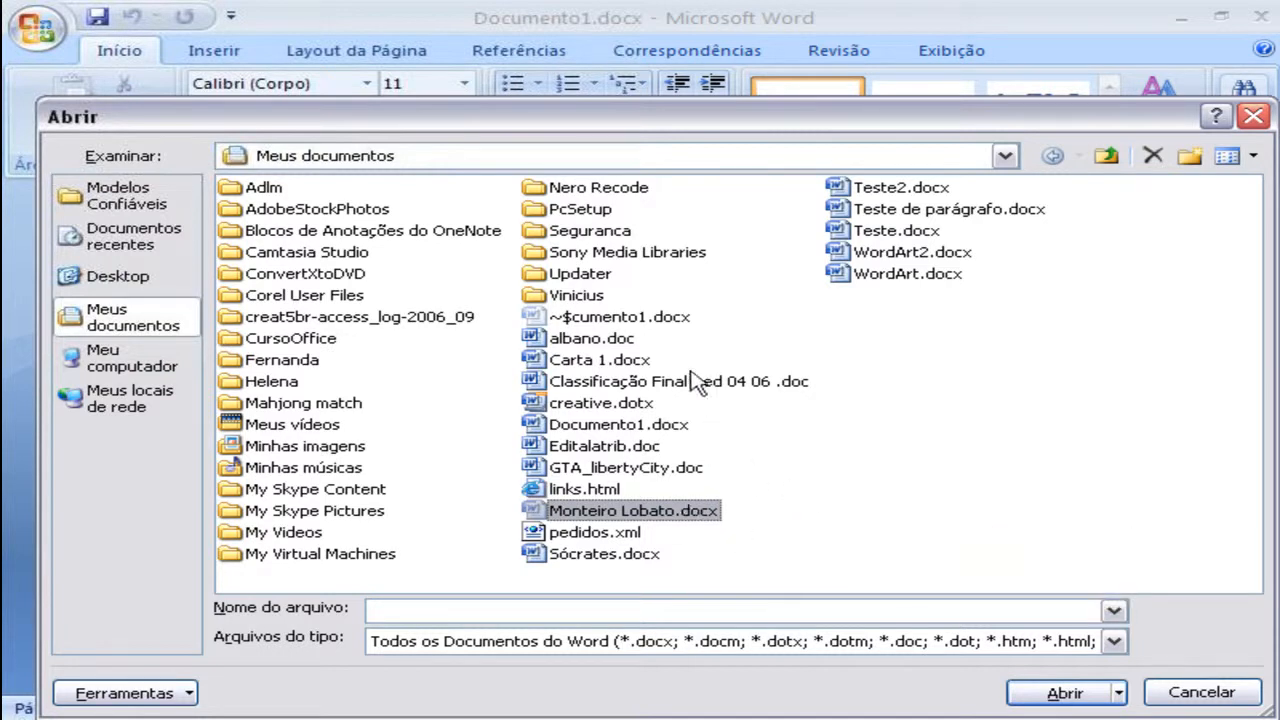
pyautogui.click(680, 157)
pyautogui.click(680, 157)
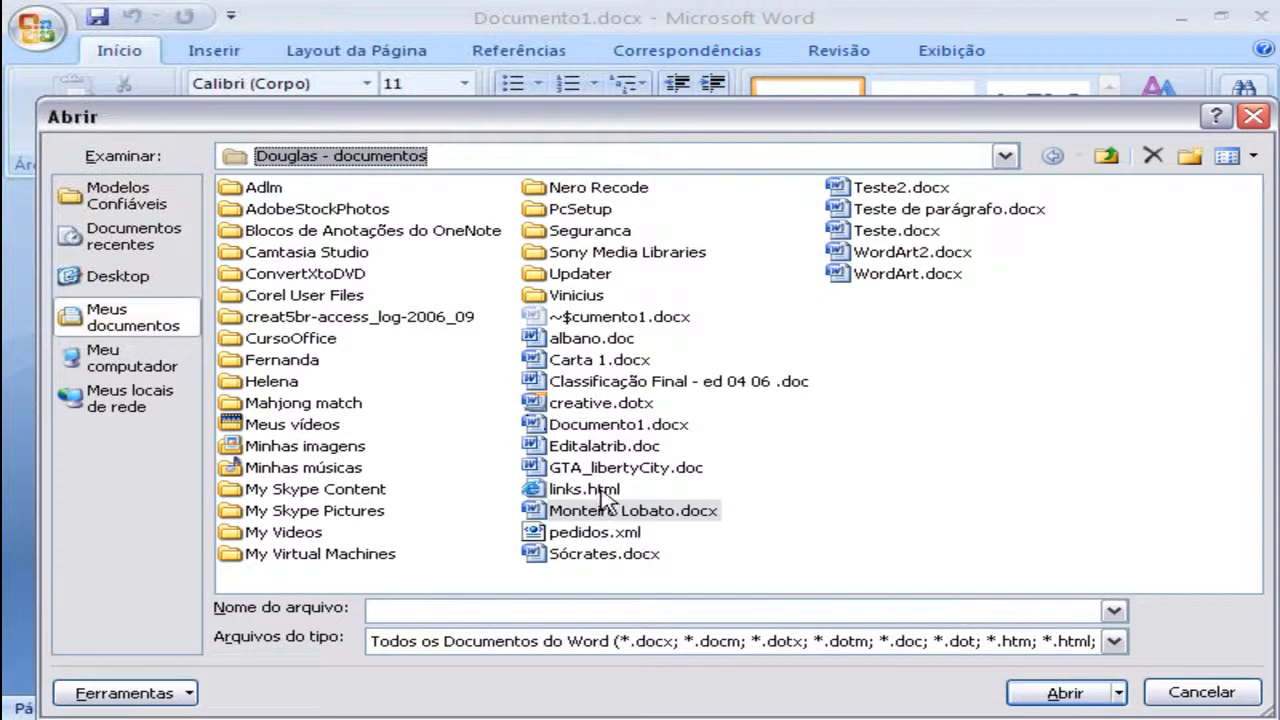
pyautogui.click(1078, 694)
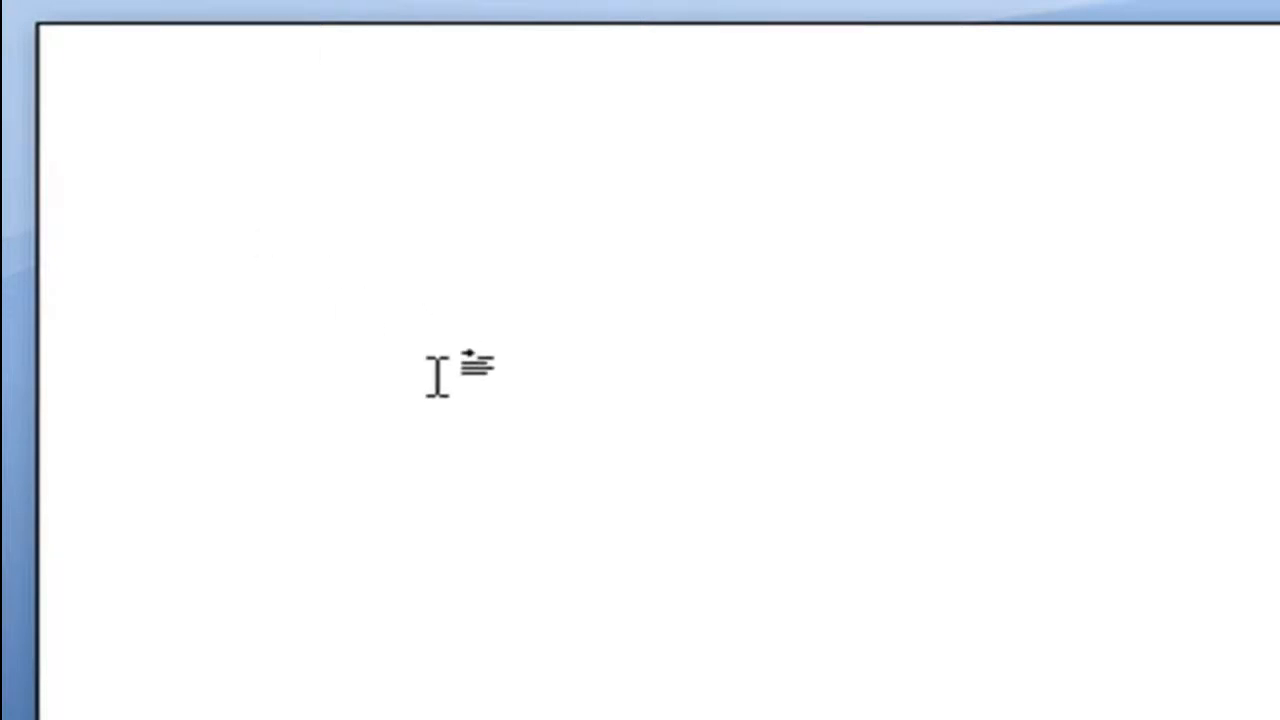
# Write "O Word 2007 é um poderoso processador de textos que permite a criação de documentos de textos." and start a new paragraph
pyautogui.write('o w')
pyautogui.write('o')
pyautogui.write('rd 2')
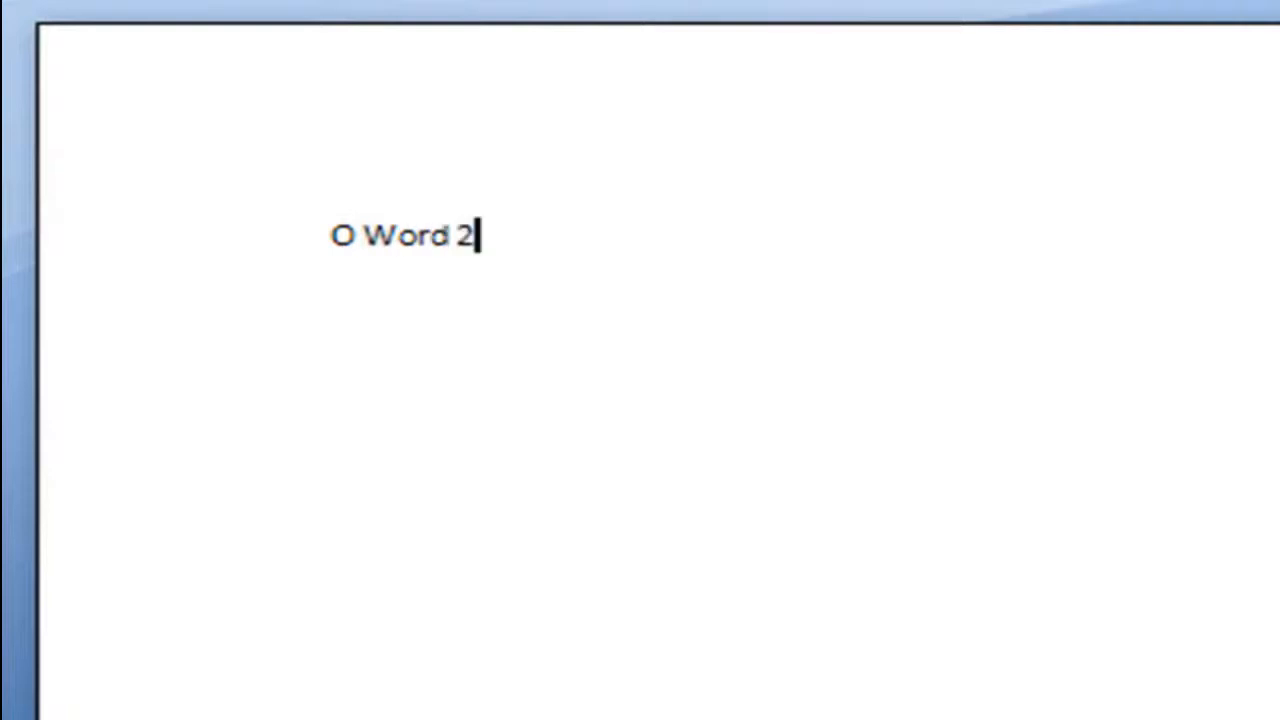
pyautogui.write('007 é ')
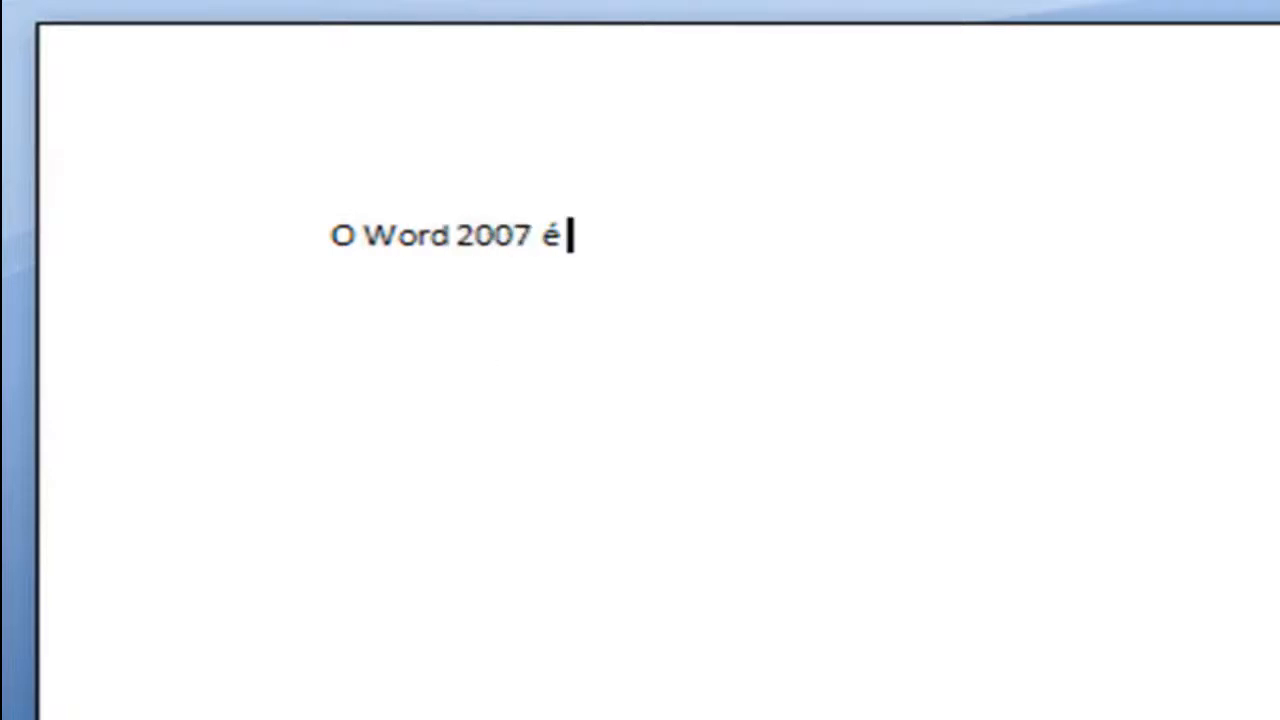
pyautogui.write('um poderoso')
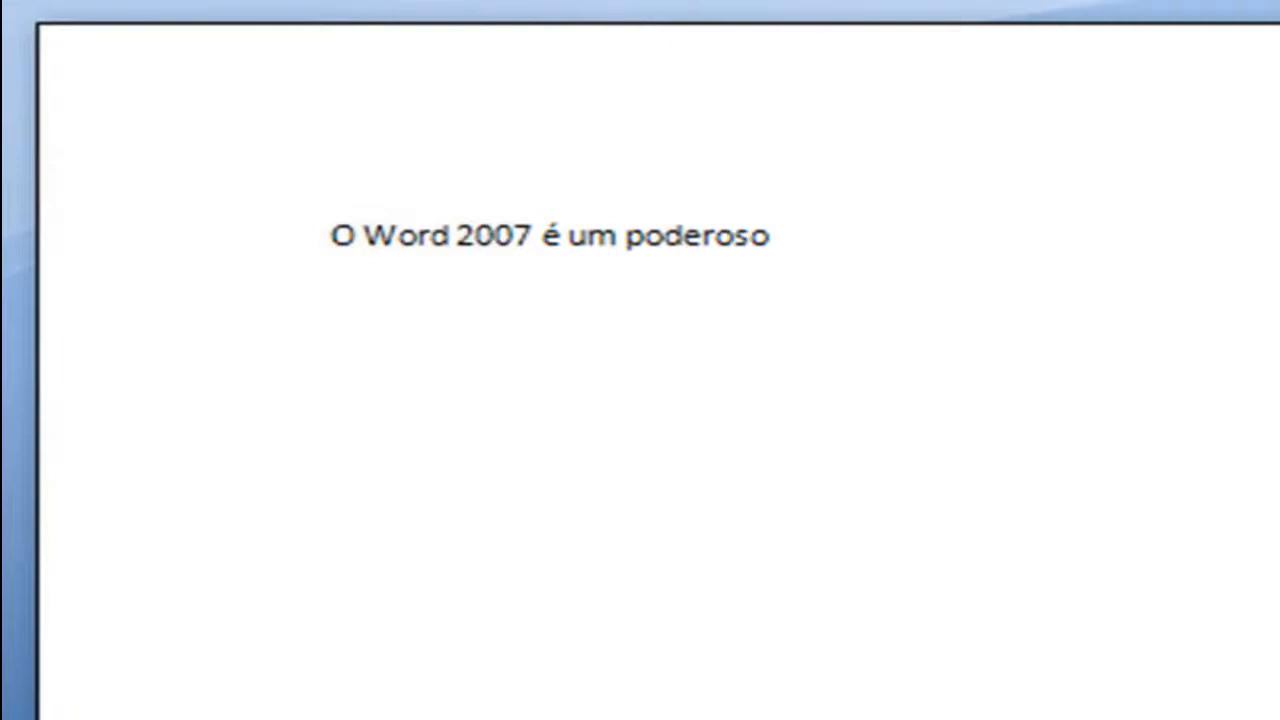
pyautogui.write(' processador de')
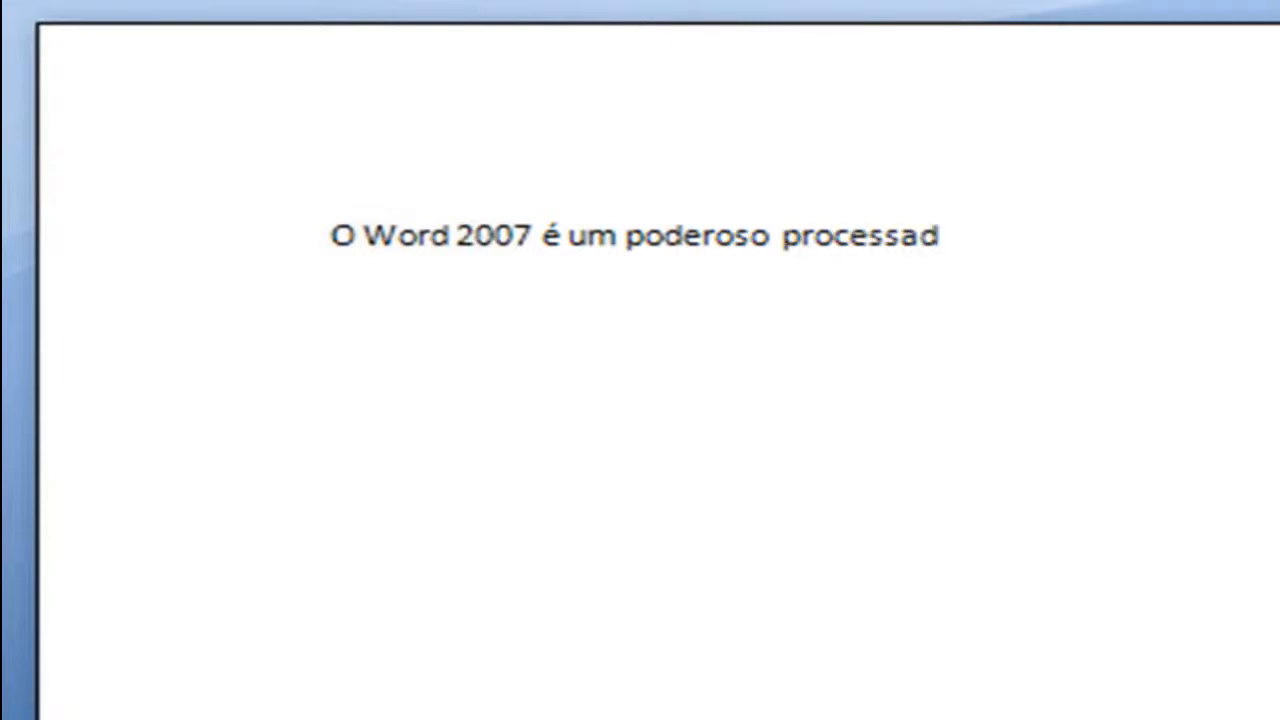
pyautogui.write(' textos')
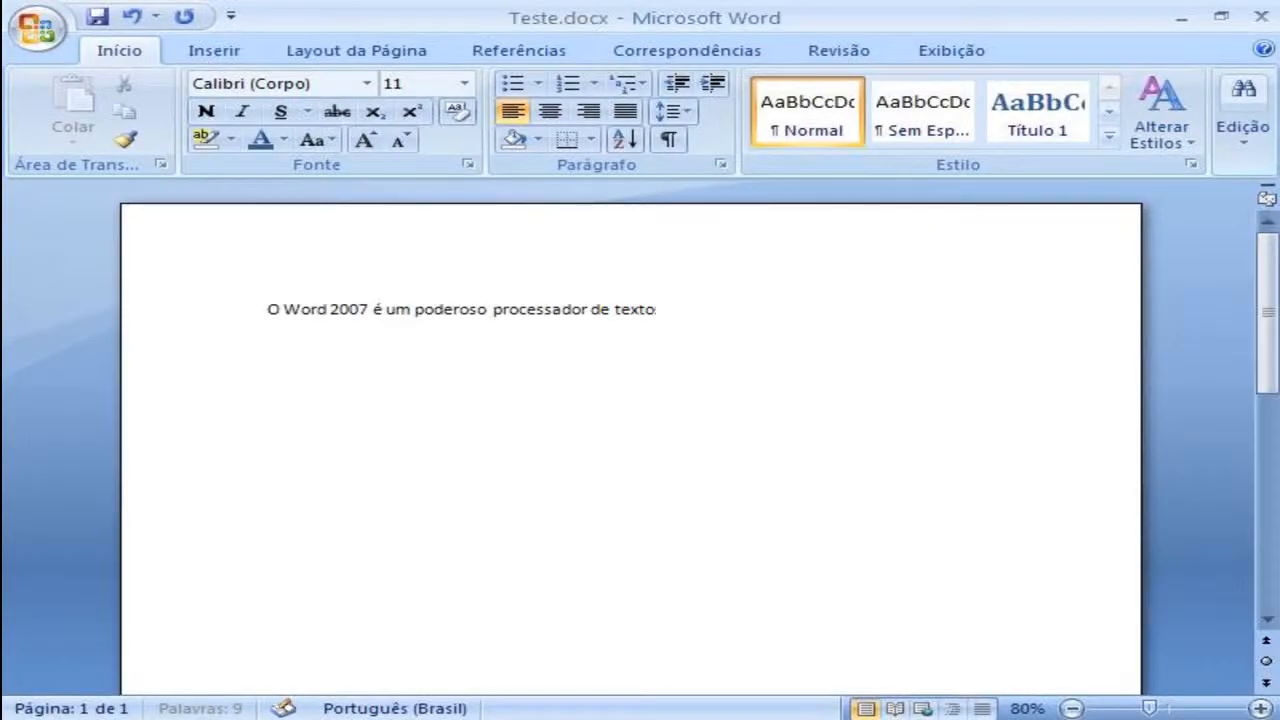
pyautogui.write('que permite a criação de documentos de textos.')
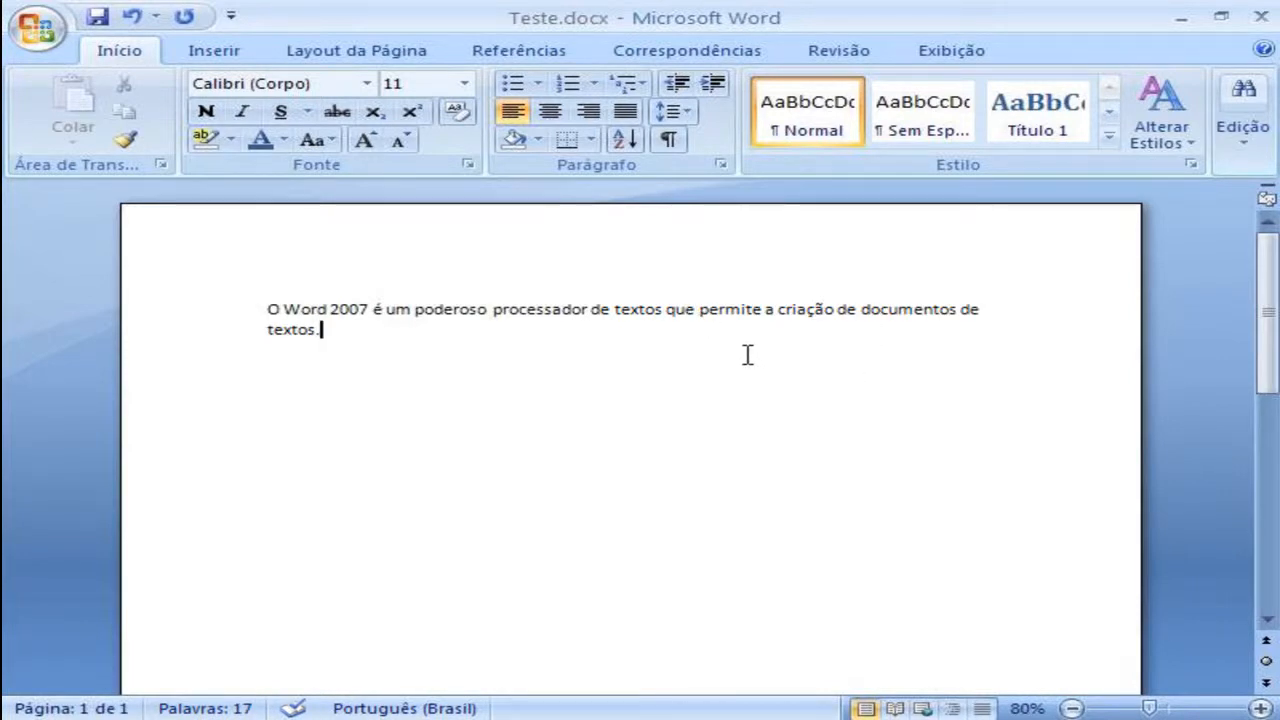
pyautogui.press('Return')
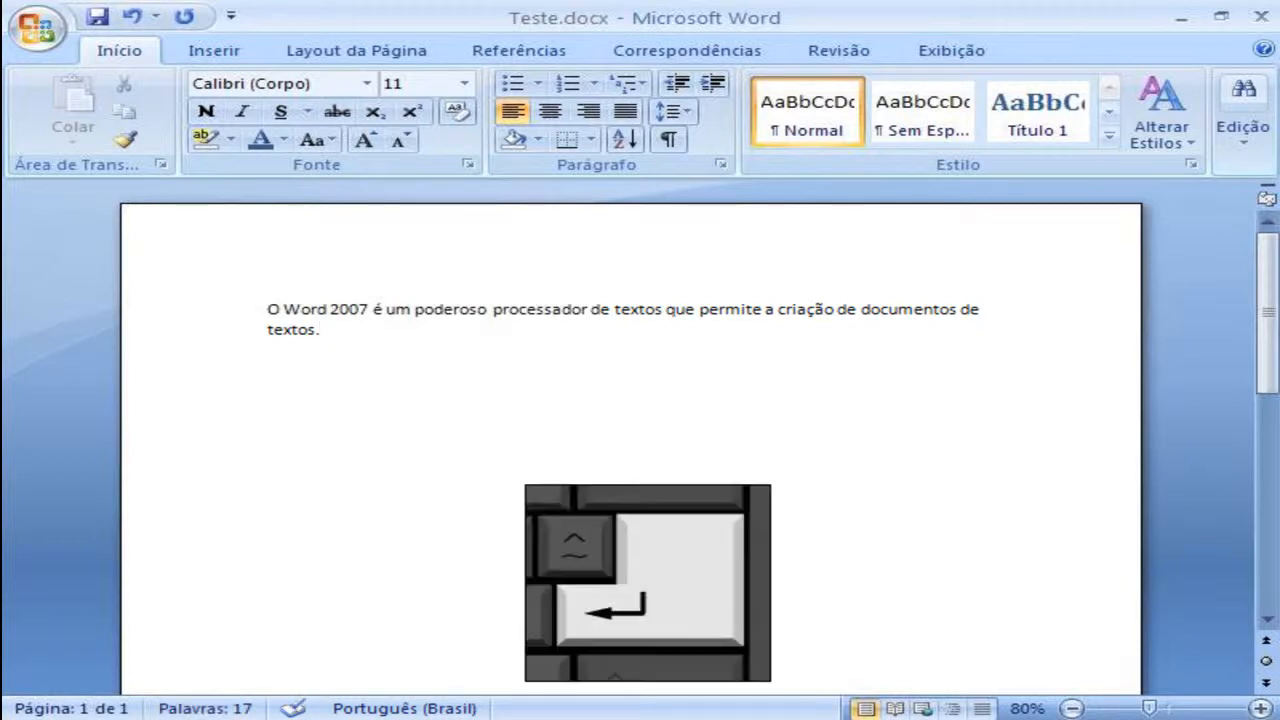
# Write "O Excel 2007 é um editor de planilhas eletrônicas muito fácil de usar. Com ele você poderá criar e editar planilhas de gastos, tabelas de preços, etc."
pyautogui.write('O Excel 2007 é um editor de planilhas eletrônicas muito fácil de usar. Com ele você poderá criar e editar planilhas de gastos, tabelas de preços, etc.')
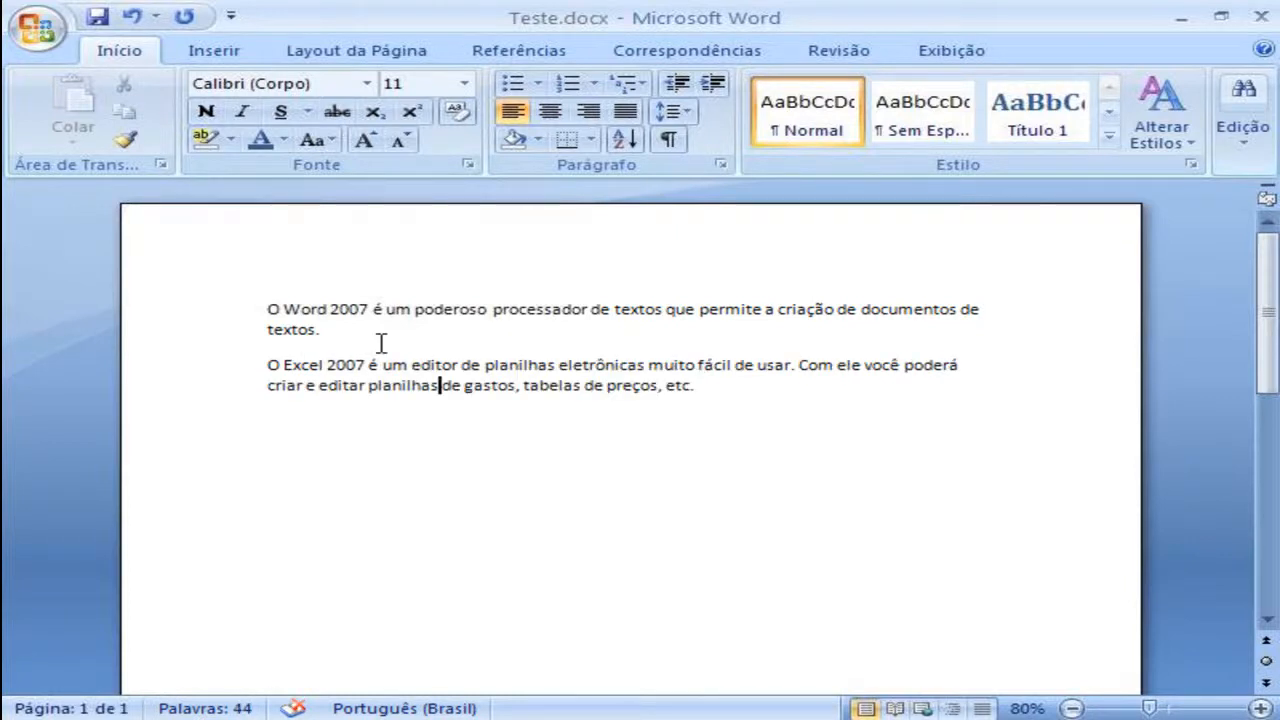
# Move the text cursor up into the first paragraph, forward along its line, and back down to the second paragraph
pyautogui.press('Up')
pyautogui.press('Up')
pyautogui.press('Up')
pyautogui.press('Right')
pyautogui.press('Right')
pyautogui.press('Right')
pyautogui.press('Right')
pyautogui.press('Right')
pyautogui.press('Right')
pyautogui.press('Right')
pyautogui.press('Right')
pyautogui.press('Right')
pyautogui.press('Right')
pyautogui.press('Right')
pyautogui.press('Right')
pyautogui.press('Right')
pyautogui.press('Right')
pyautogui.press('Right')
pyautogui.press('Right')
pyautogui.press('Right')
pyautogui.press('Right')
pyautogui.press('Right')
pyautogui.press('Right')
pyautogui.press('Right')
pyautogui.press('Down')
pyautogui.press('Down')
pyautogui.press('Down')
# Erase the word "um" before "editor" in the Excel paragraph and write it again
pyautogui.click(406, 364)
pyautogui.press('BackSpace')
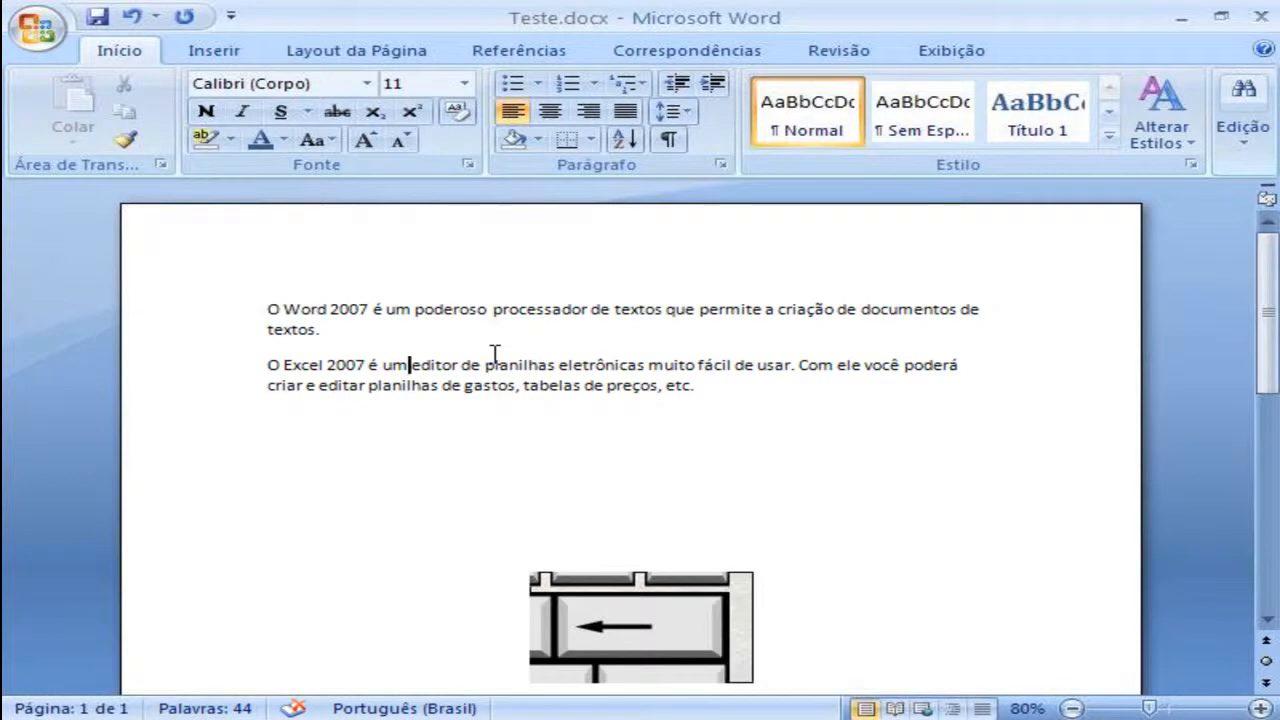
pyautogui.press('BackSpace')
pyautogui.press('BackSpace')
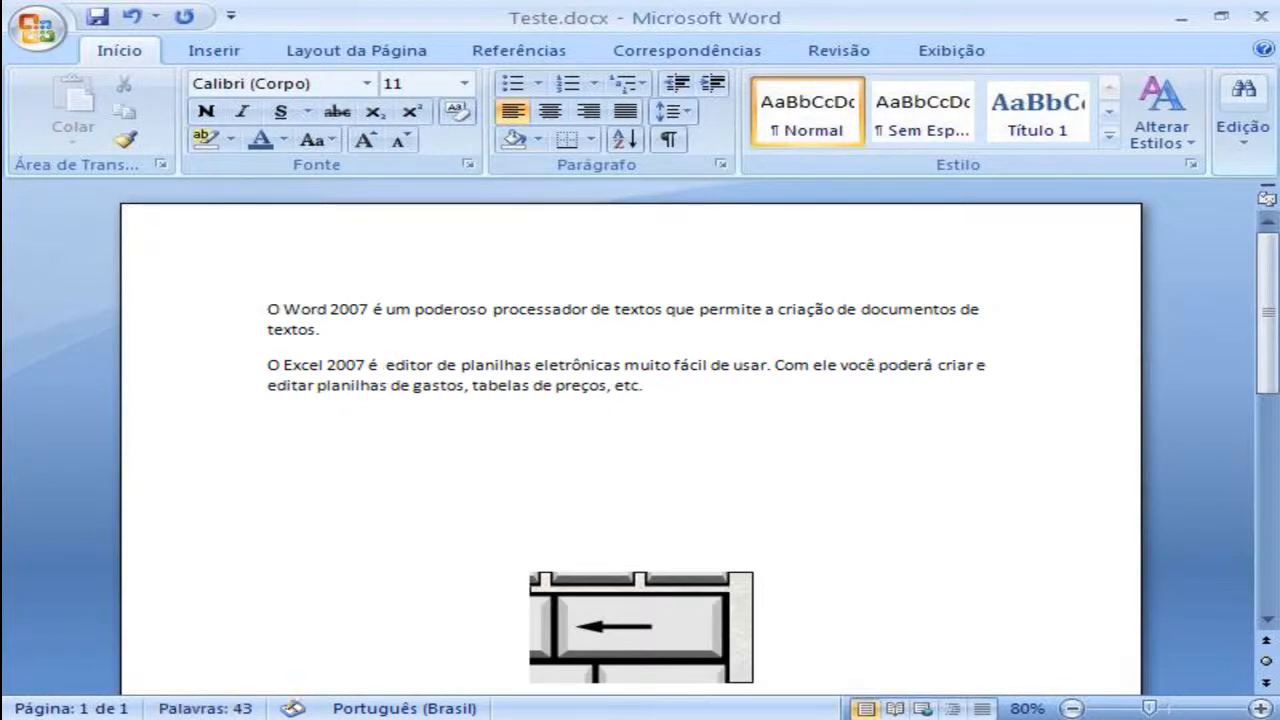
pyautogui.press('BackSpace')
pyautogui.press('BackSpace')
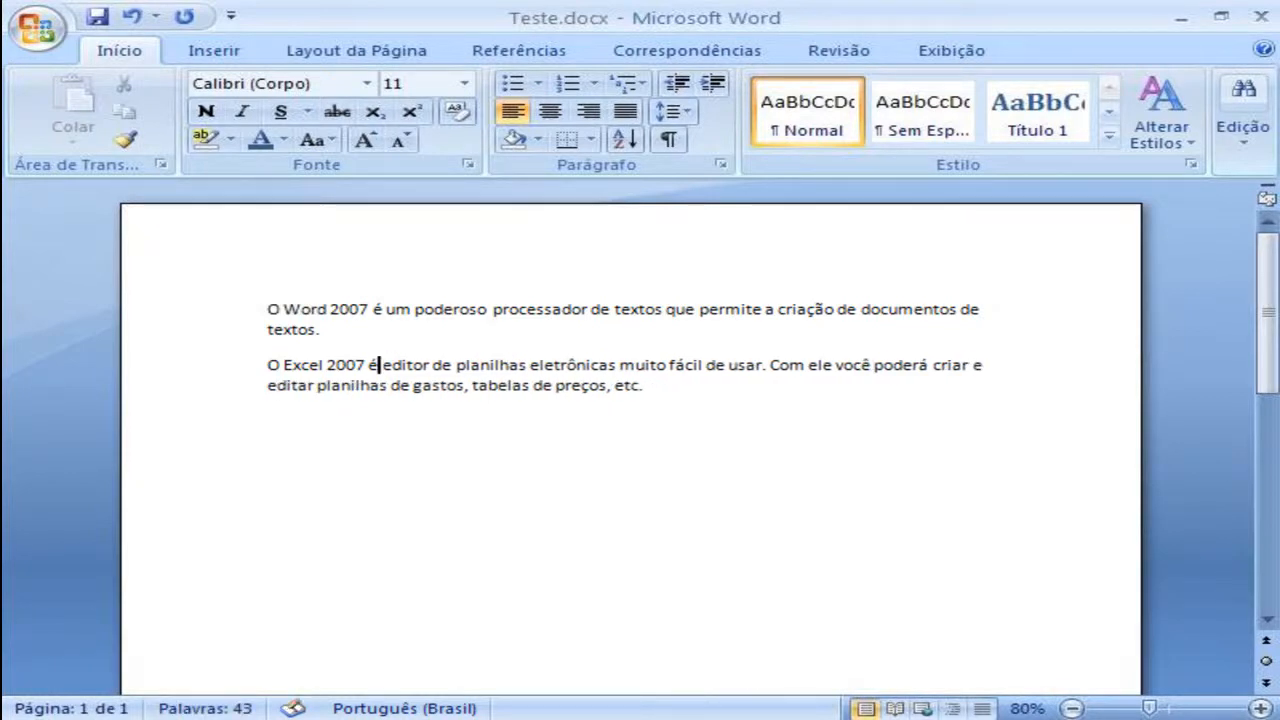
pyautogui.write('é um')
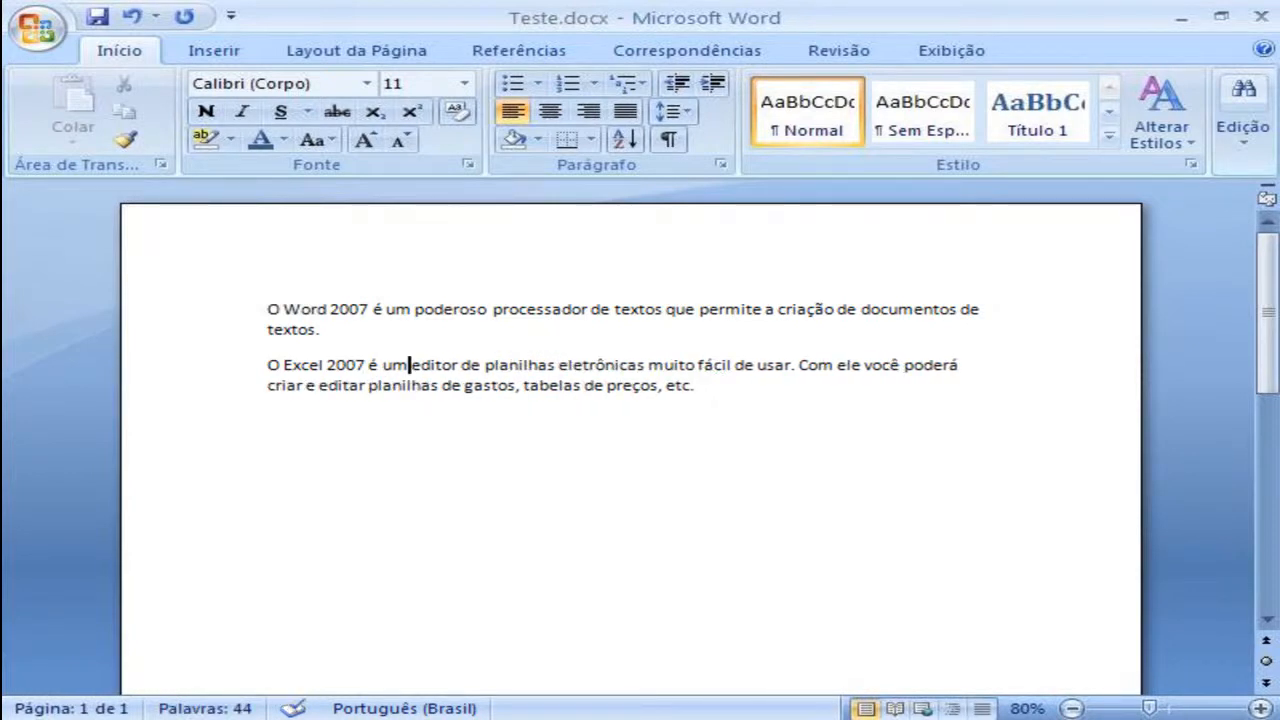
# Replace "etc" with "entre outros" at the end of the Excel paragraph and delete "tabelas de preços," before it
pyautogui.click(669, 400)
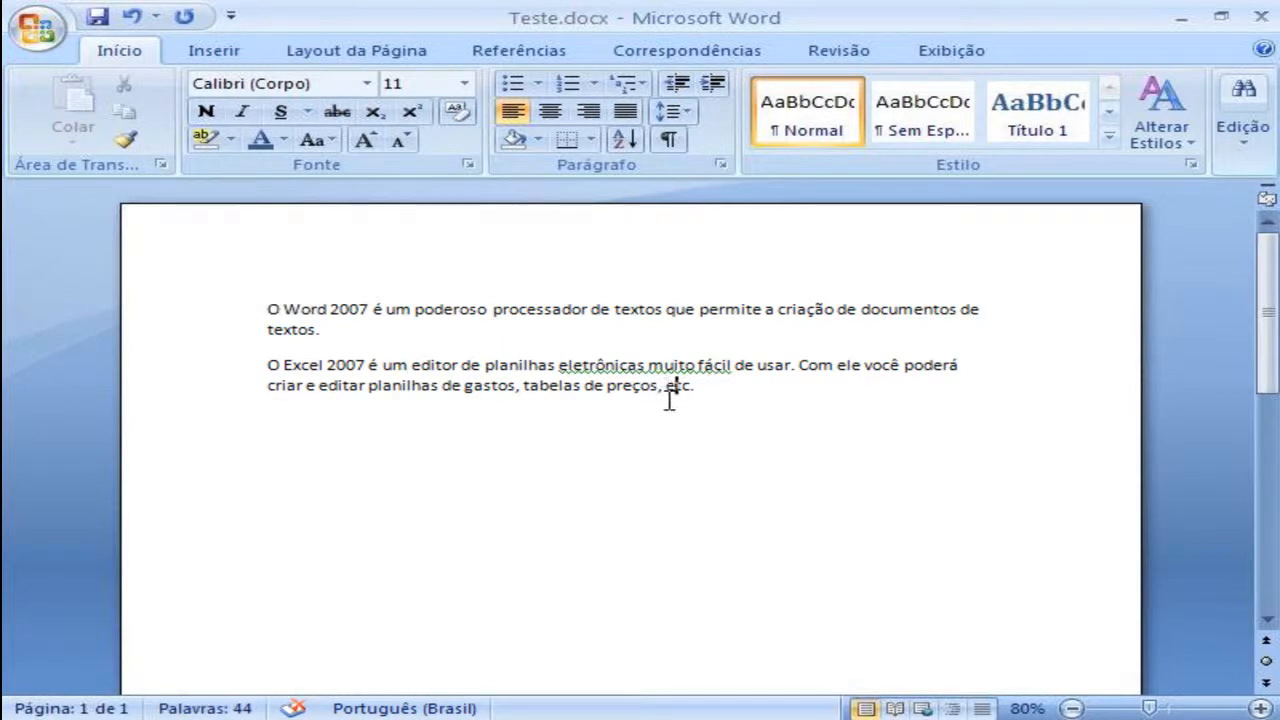
pyautogui.write('ntre outros')
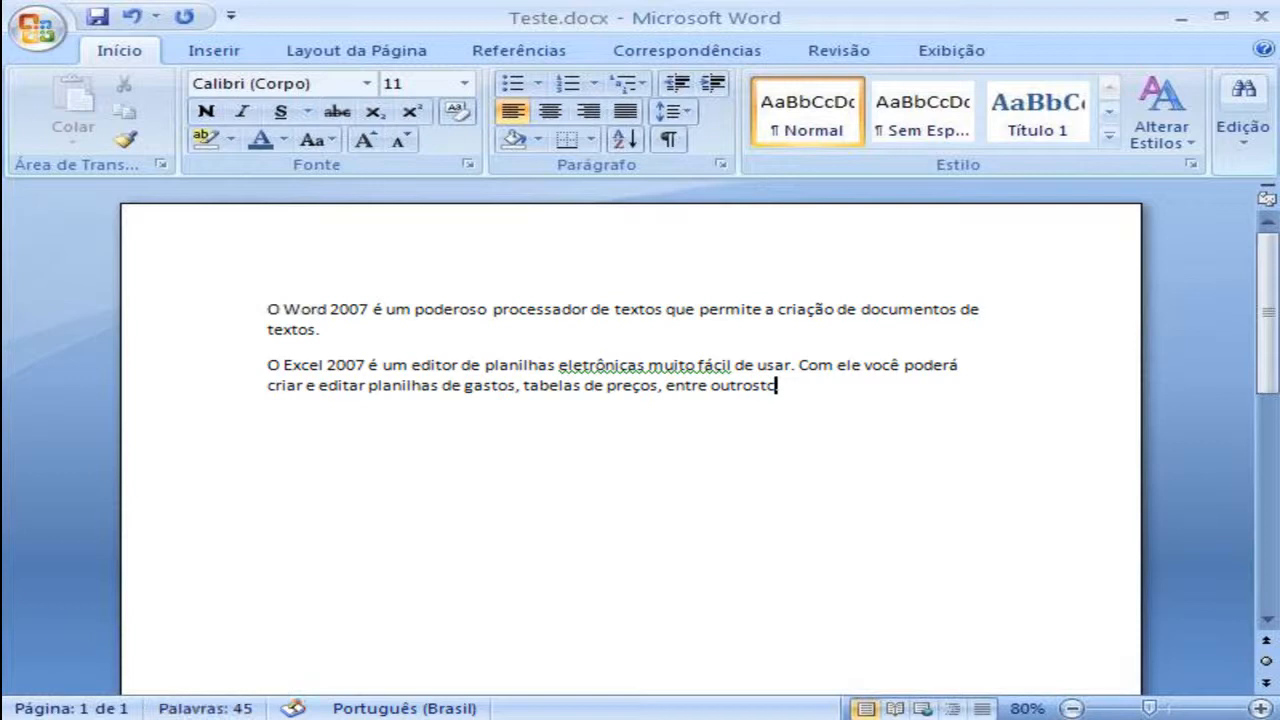
pyautogui.press('Delete')
pyautogui.press('Delete')
pyautogui.moveTo(524, 388); pyautogui.dragTo(666, 392)
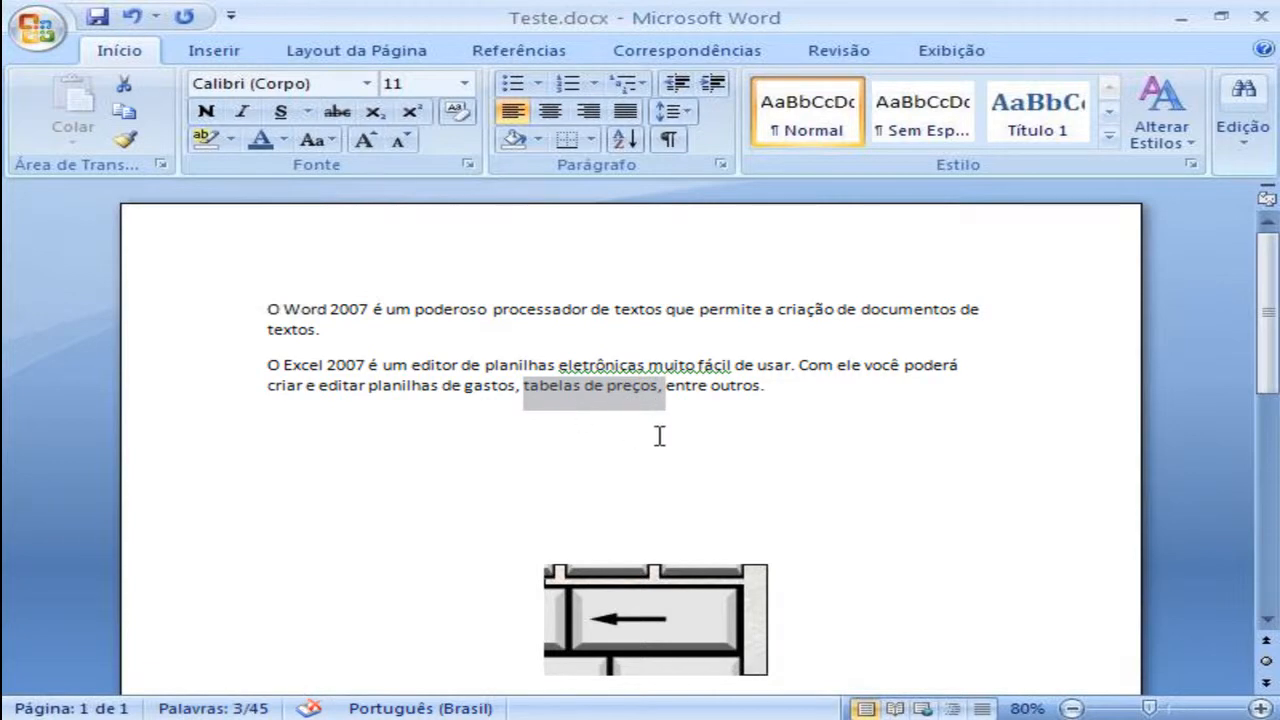
pyautogui.press('BackSpace')
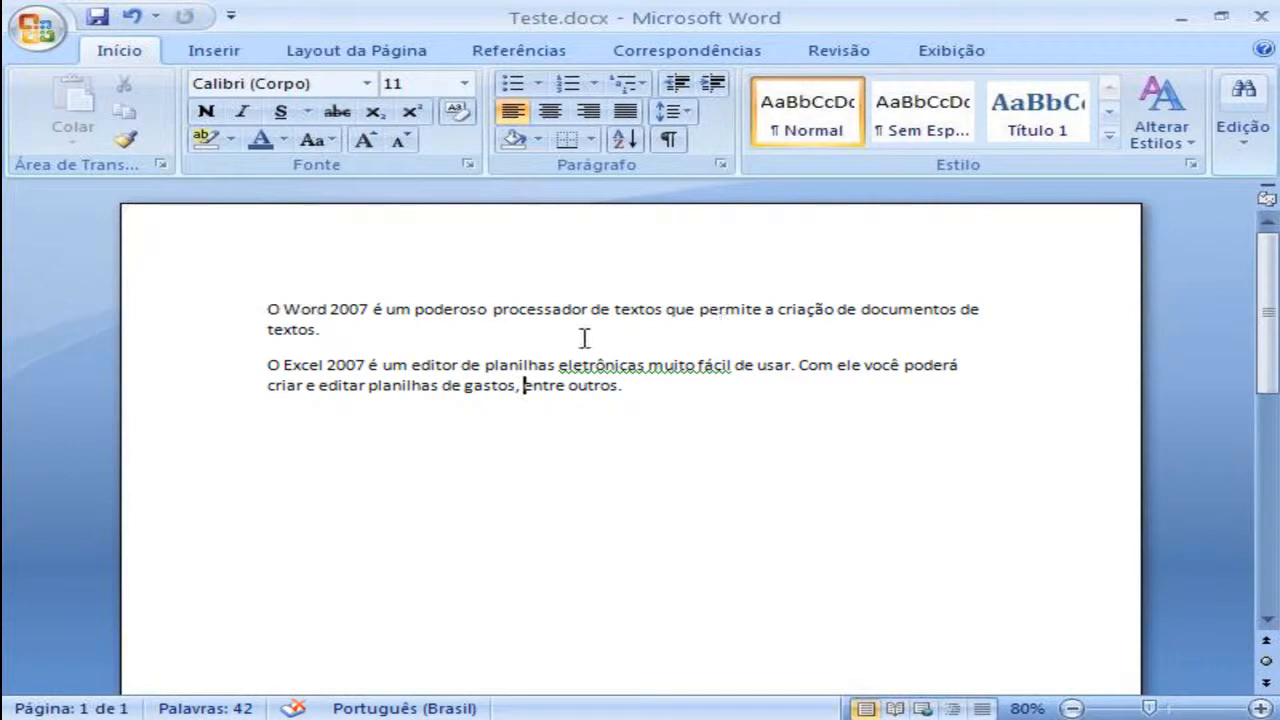
# Select "poderoso processador de textos" in the first paragraph by extending the selection character by character
pyautogui.moveTo(573, 309); pyautogui.dragTo(578, 319)
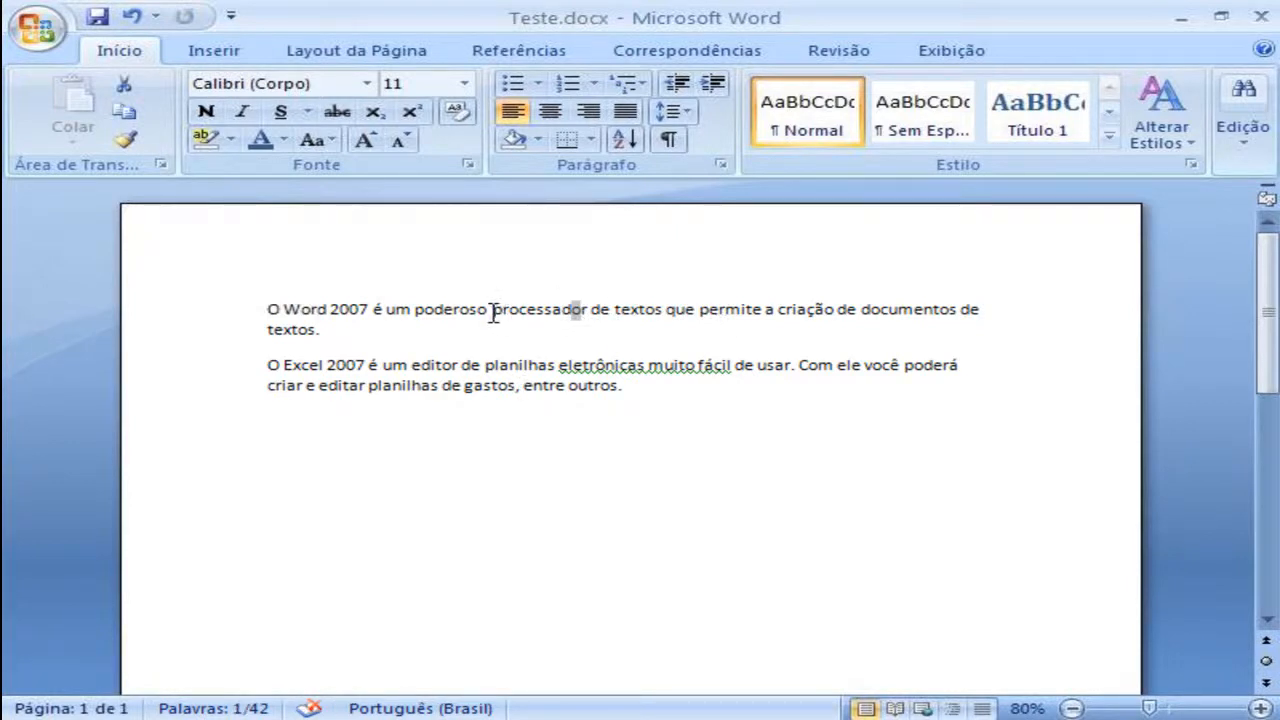
pyautogui.click(412, 310)
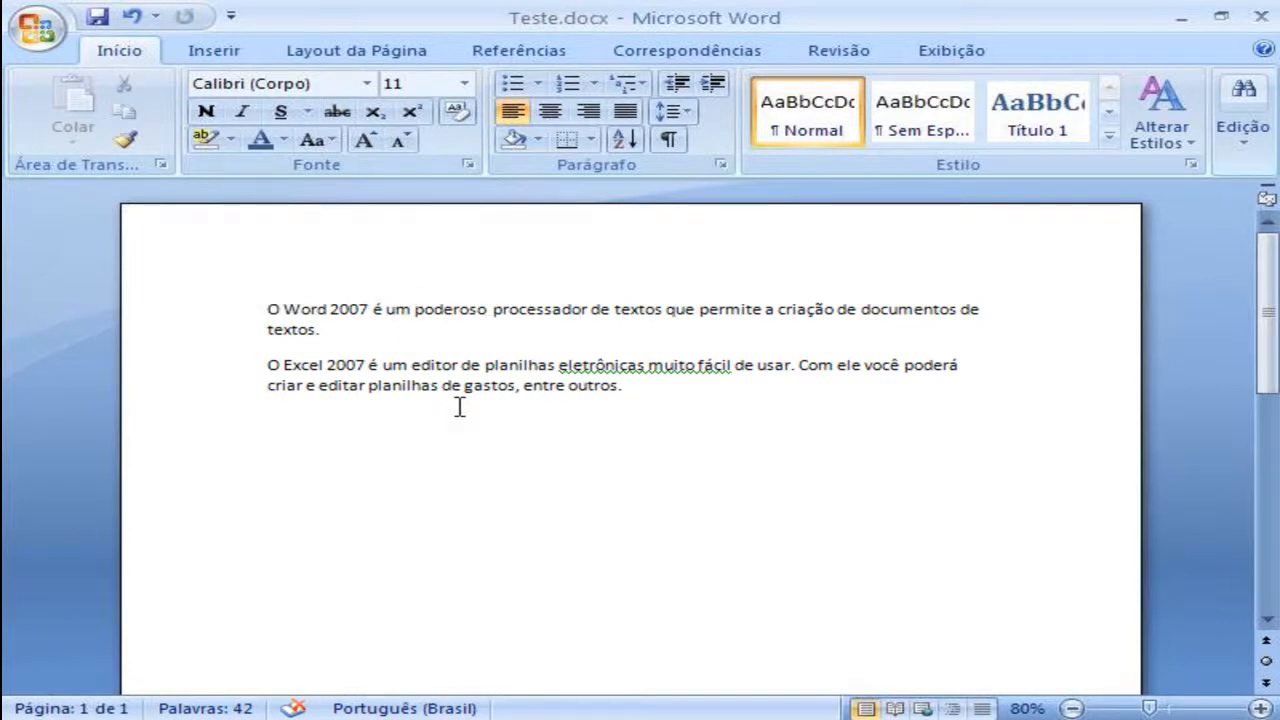
pyautogui.press('shift')
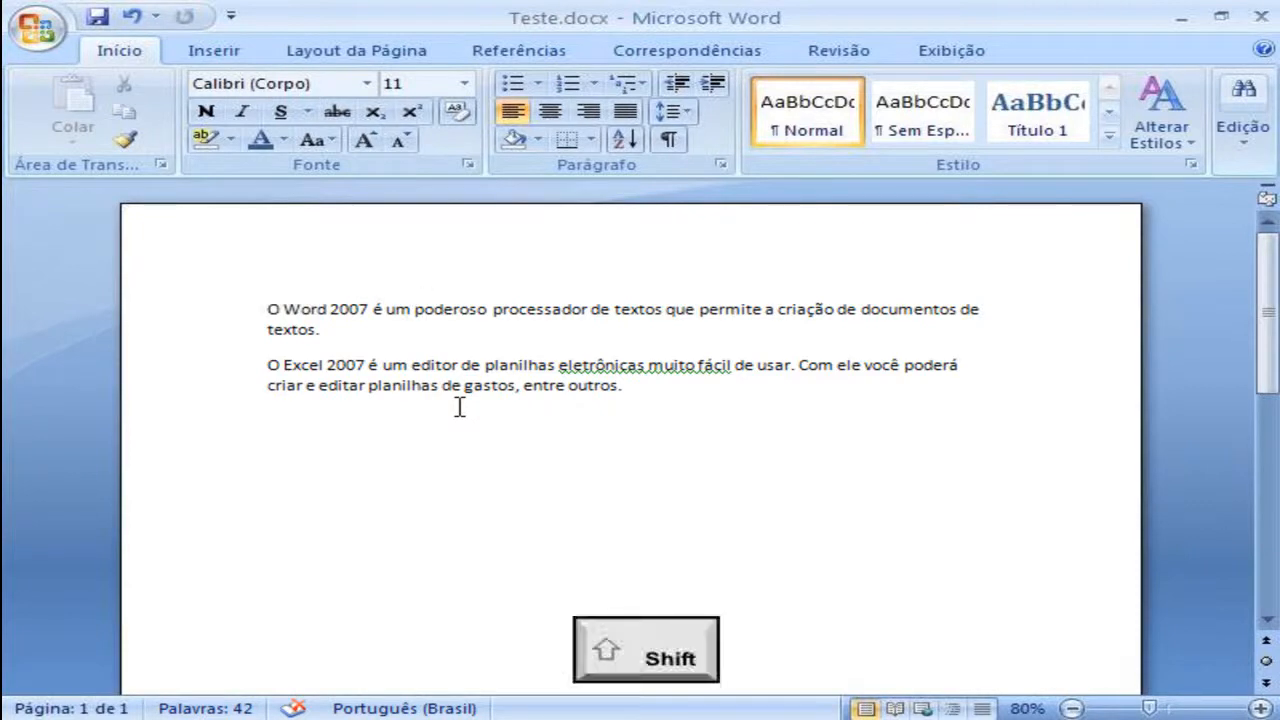
pyautogui.hotkey('shift', 'Right')
pyautogui.hotkey('shift', 'Right')
pyautogui.hotkey('shift', 'Right')
pyautogui.hotkey('shift', 'Right')
pyautogui.hotkey('shift', 'Right')
pyautogui.hotkey('shift', 'Right')
pyautogui.hotkey('shift', 'Right')
pyautogui.hotkey('shift', 'Right')
pyautogui.hotkey('shift', 'Right')
pyautogui.hotkey('shift', 'Right')
pyautogui.hotkey('shift', 'Right')
pyautogui.hotkey('shift', 'Right')
pyautogui.hotkey('shift', 'Right')
pyautogui.hotkey('shift', 'Right')
pyautogui.hotkey('shift', 'Right')
pyautogui.hotkey('shift', 'Right')
pyautogui.hotkey('shift', 'Right')
pyautogui.hotkey('shift', 'Right')
pyautogui.hotkey('shift', 'Right')
pyautogui.hotkey('shift', 'Right')
pyautogui.hotkey('shift', 'Right')
pyautogui.hotkey('shift', 'Right')
pyautogui.hotkey('shift', 'Right')
pyautogui.hotkey('shift', 'Right')
pyautogui.hotkey('shift', 'Right')
pyautogui.hotkey('shift', 'Right')
pyautogui.hotkey('shift', 'Right')
pyautogui.hotkey('shift', 'Right')
pyautogui.hotkey('shift', 'Right')
pyautogui.hotkey('shift', 'Right')
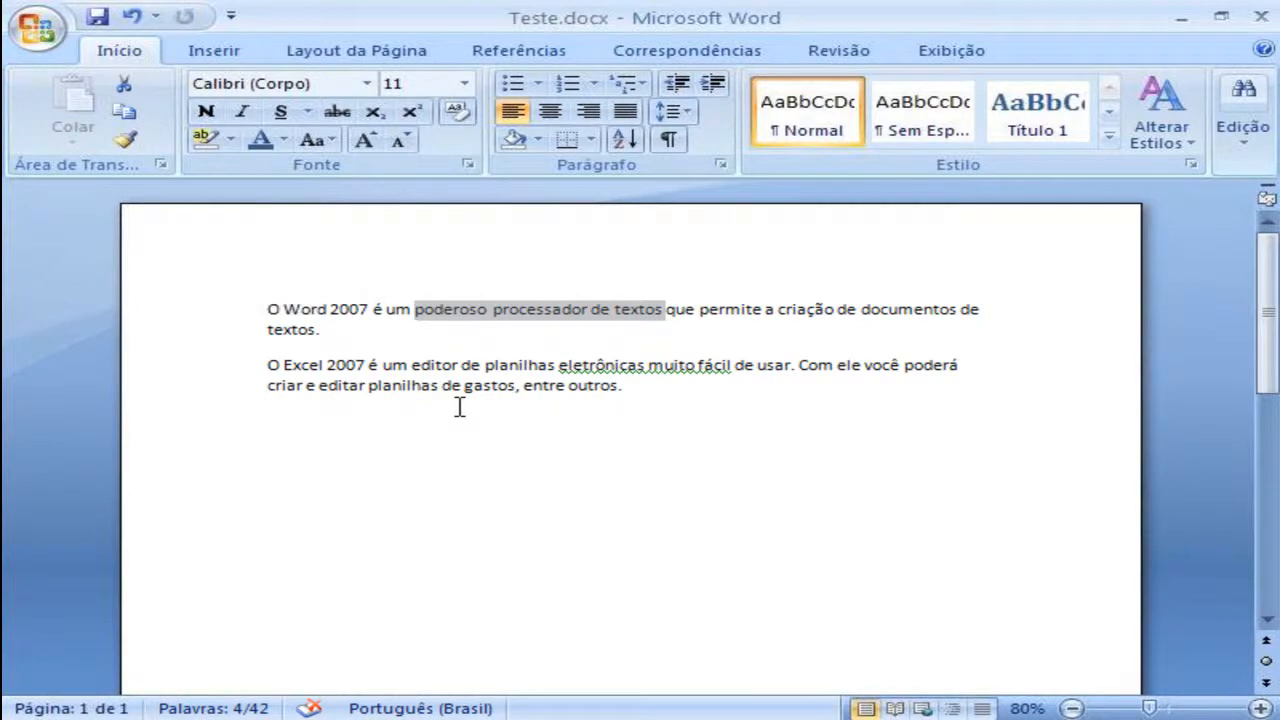
# Shrink the selection to the word "poderoso" and clear it by placing the cursor at "fácil" in the second paragraph
pyautogui.hotkey('shift', 'Left')
pyautogui.hotkey('shift', 'Left')
pyautogui.hotkey('shift', 'Left')
pyautogui.hotkey('shift', 'Left')
pyautogui.hotkey('shift', 'Left')
pyautogui.hotkey('shift', 'Left')
pyautogui.hotkey('shift', 'Left')
pyautogui.hotkey('shift', 'Left')
pyautogui.hotkey('shift', 'Left')
pyautogui.hotkey('shift', 'Left')
pyautogui.hotkey('shift', 'Left')
pyautogui.hotkey('shift', 'Left')
pyautogui.hotkey('shift', 'Left')
pyautogui.hotkey('shift', 'Left')
pyautogui.hotkey('shift', 'Left')
pyautogui.hotkey('shift', 'Left')
pyautogui.hotkey('shift', 'Left')
pyautogui.hotkey('shift', 'Left')
pyautogui.hotkey('shift', 'Left')
pyautogui.hotkey('shift', 'Left')
pyautogui.hotkey('shift', 'Left')
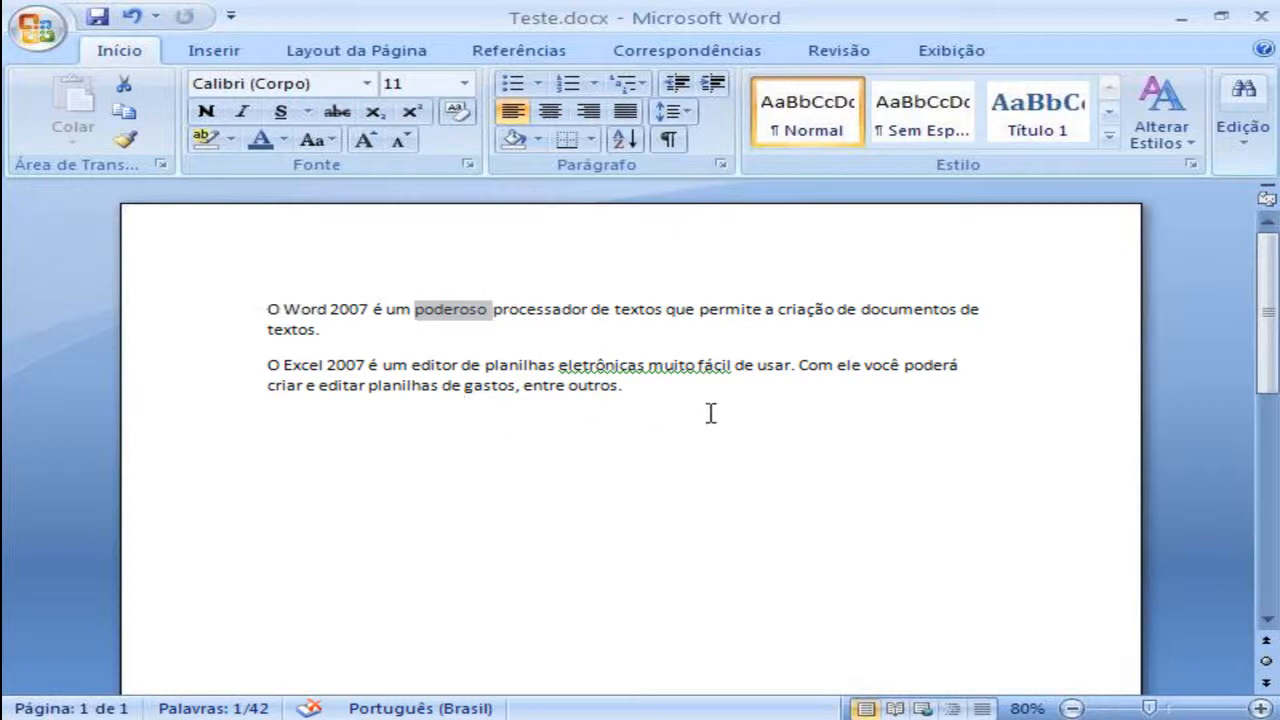
pyautogui.click(730, 360)
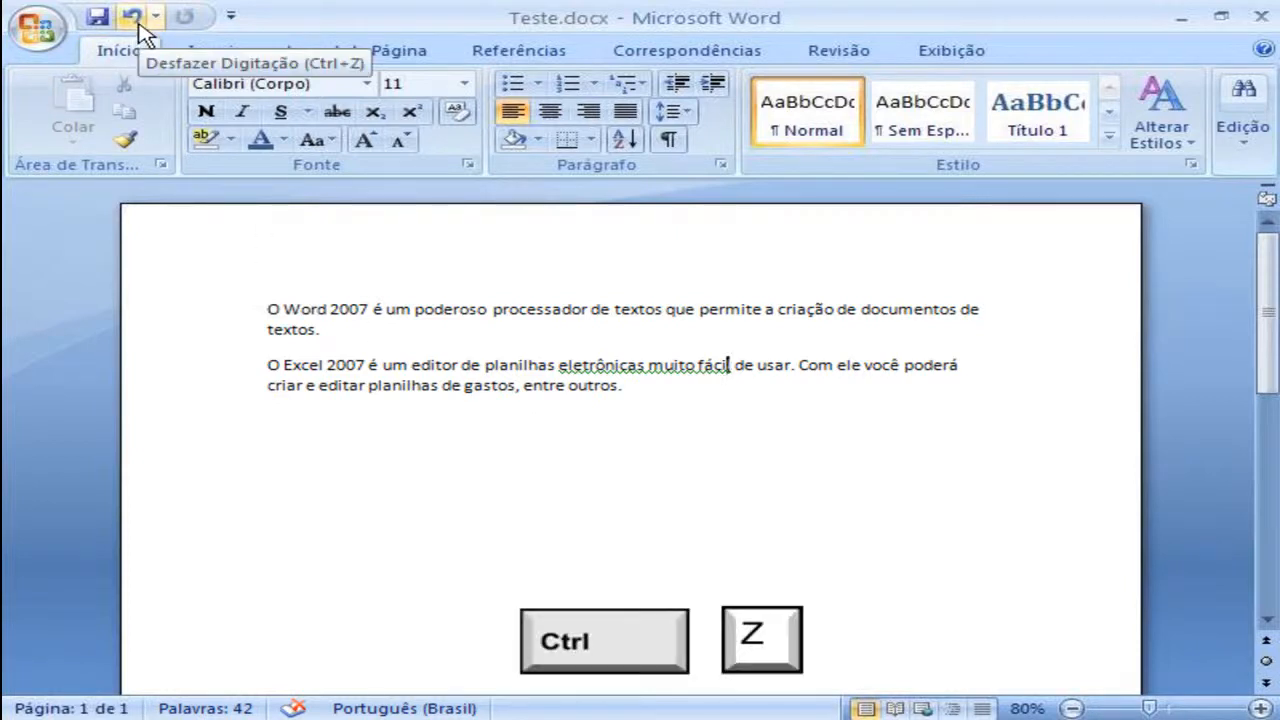
# Undo the deletion of "tabelas de preços," and redo it
pyautogui.hotkey('ctrl', 'z')
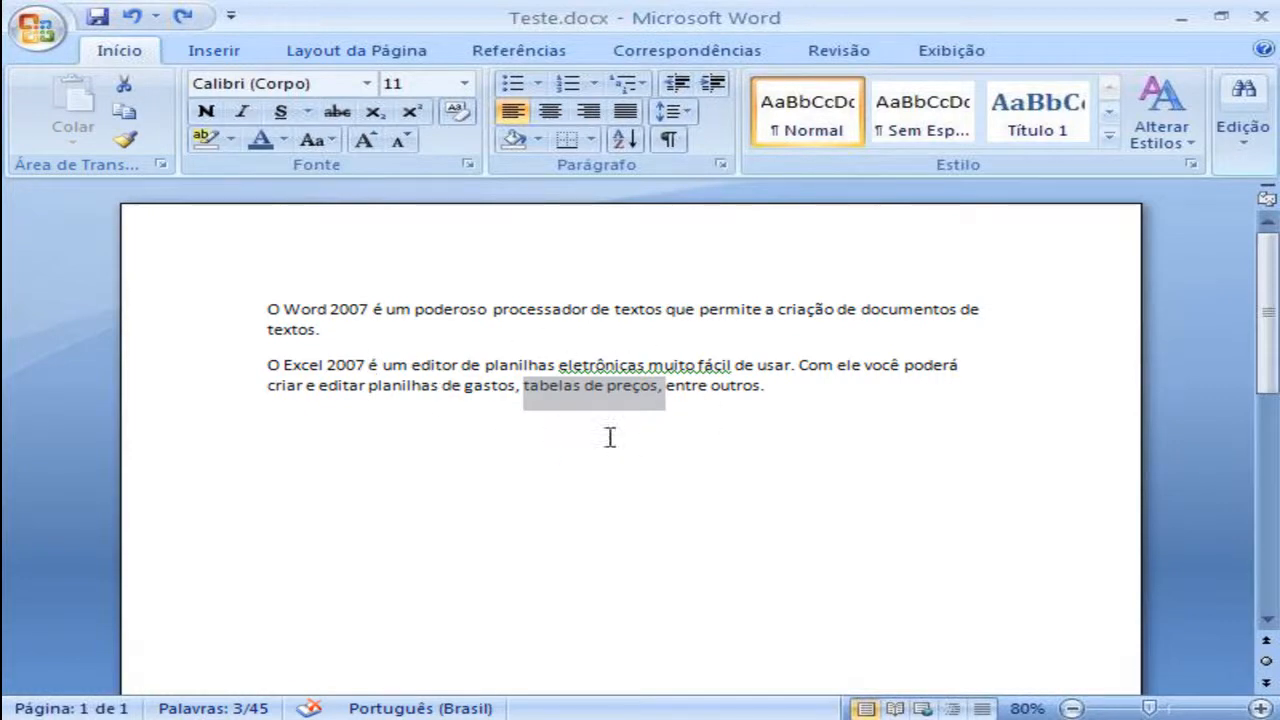
pyautogui.click(190, 30)
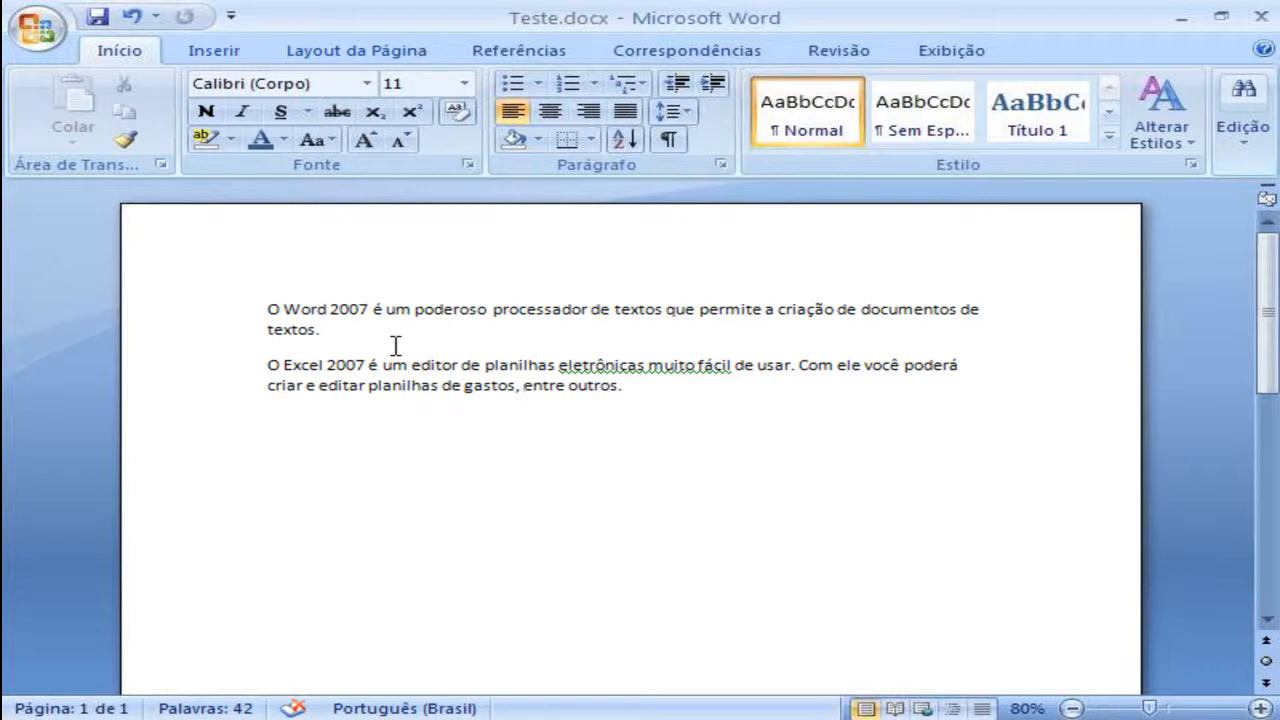
pyautogui.click(648, 390)
# Copy the word "poderoso" from the first paragraph and paste it before "editor" in the second paragraph
pyautogui.moveTo(414, 310); pyautogui.dragTo(485, 322)
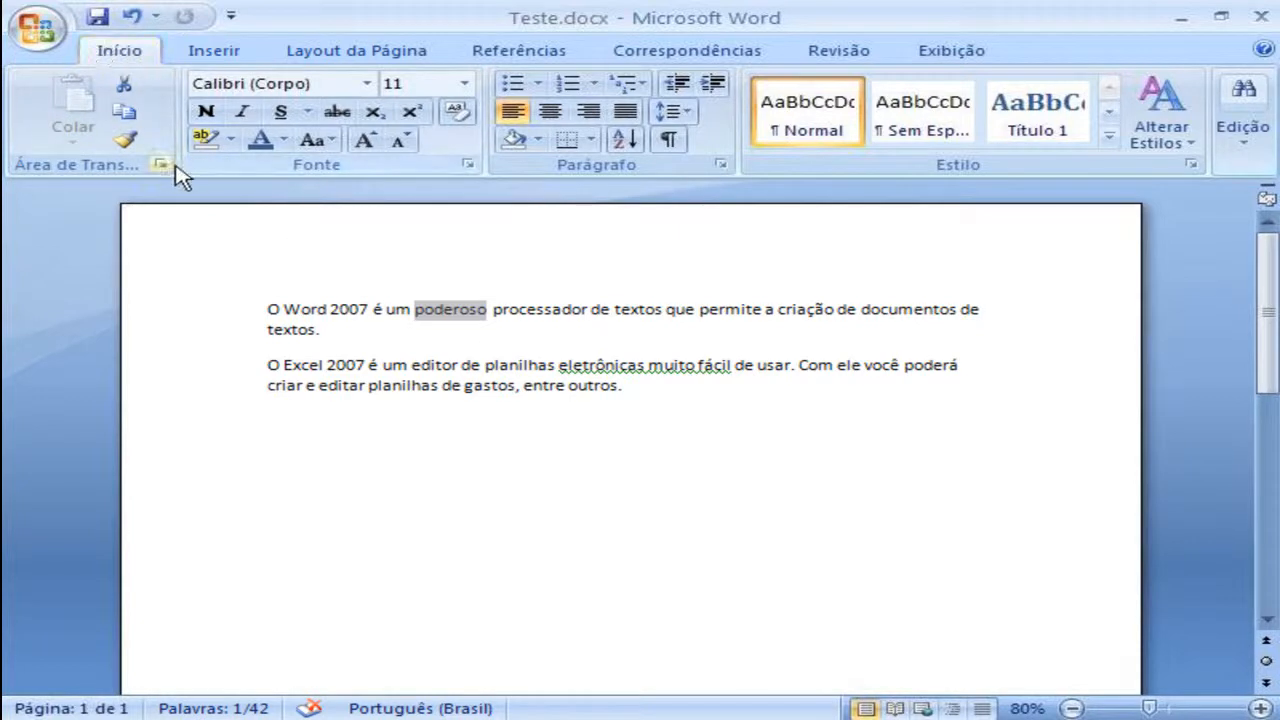
pyautogui.click(127, 118)
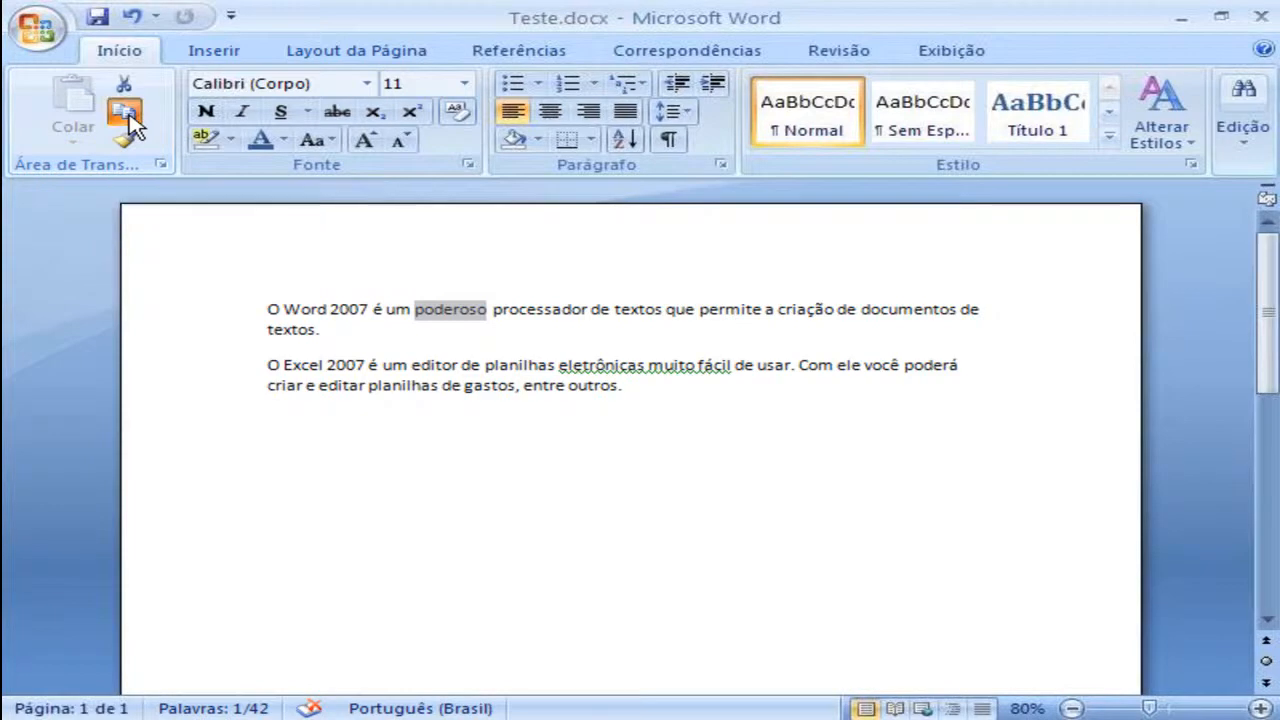
pyautogui.click(410, 364)
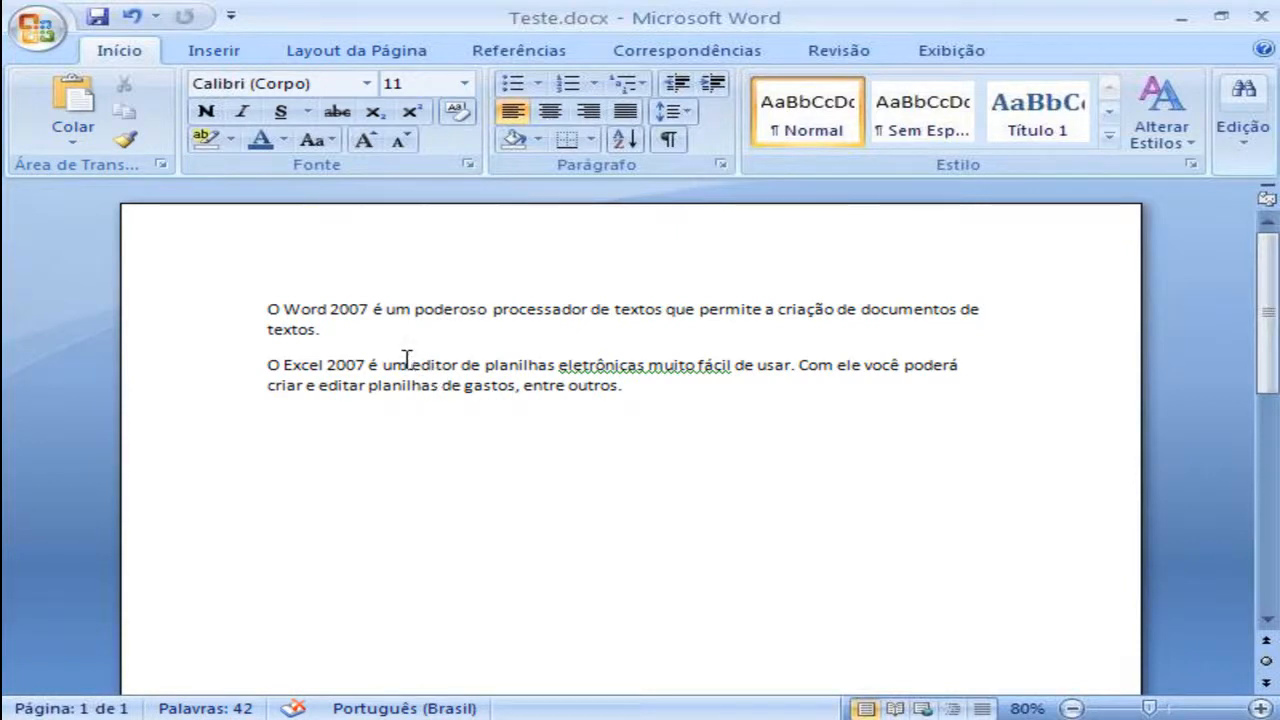
pyautogui.click(85, 110)
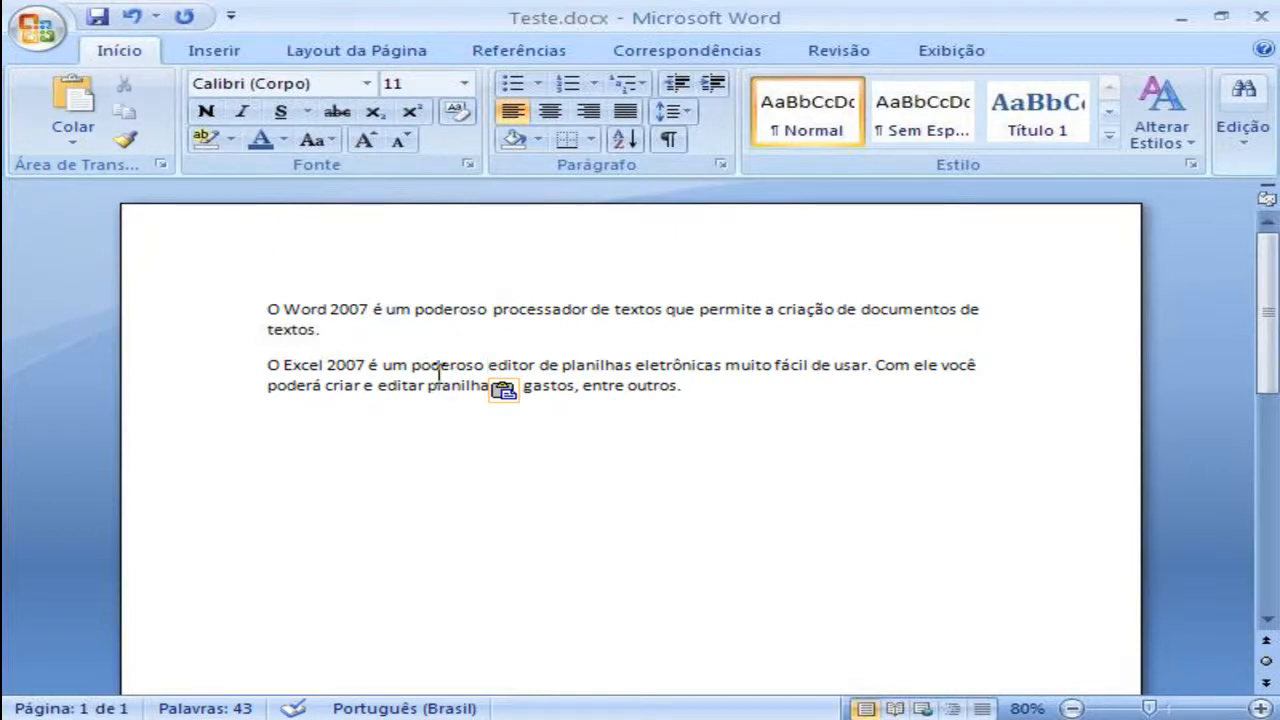
# Delete the pasted word "poderoso" before "editor" in the second paragraph
pyautogui.moveTo(416, 364); pyautogui.dragTo(484, 364)
pyautogui.press('Delete')
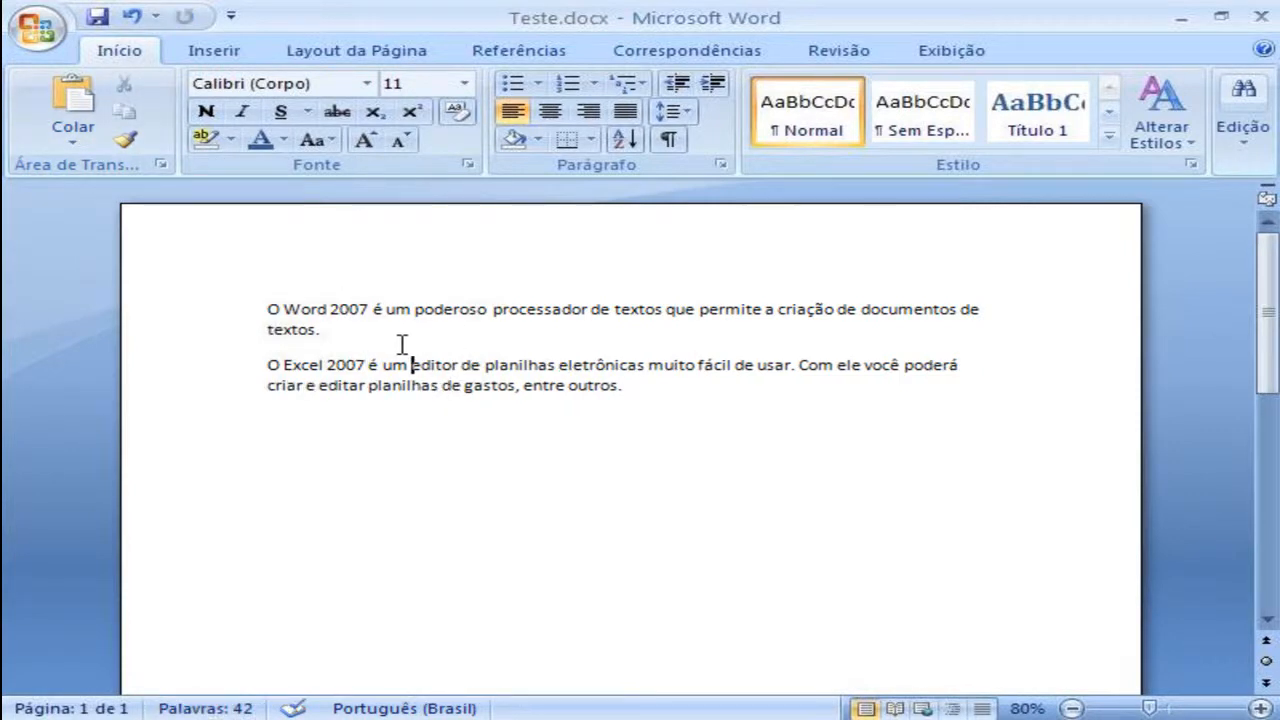
# Paste "poderoso" before "planilhas" on the last line of the Excel paragraph and undo the paste
pyautogui.click(368, 385)
pyautogui.click(77, 108)
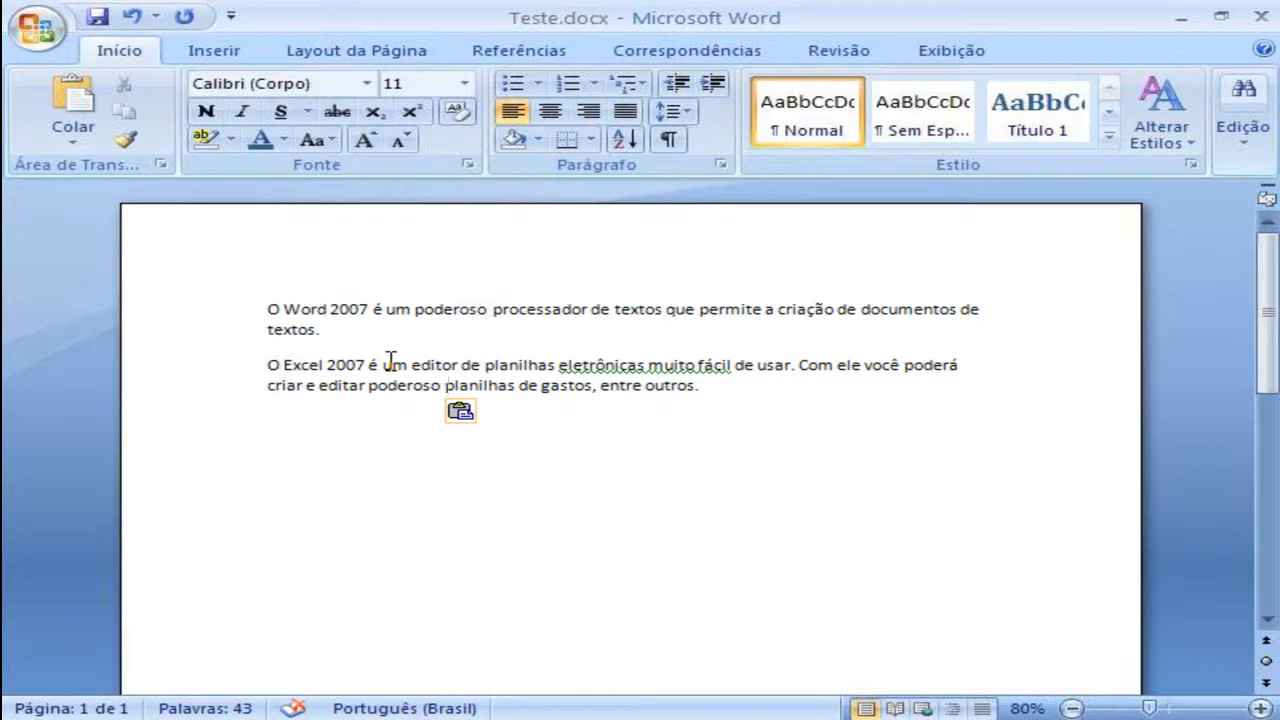
pyautogui.hotkey('ctrl', 'z')
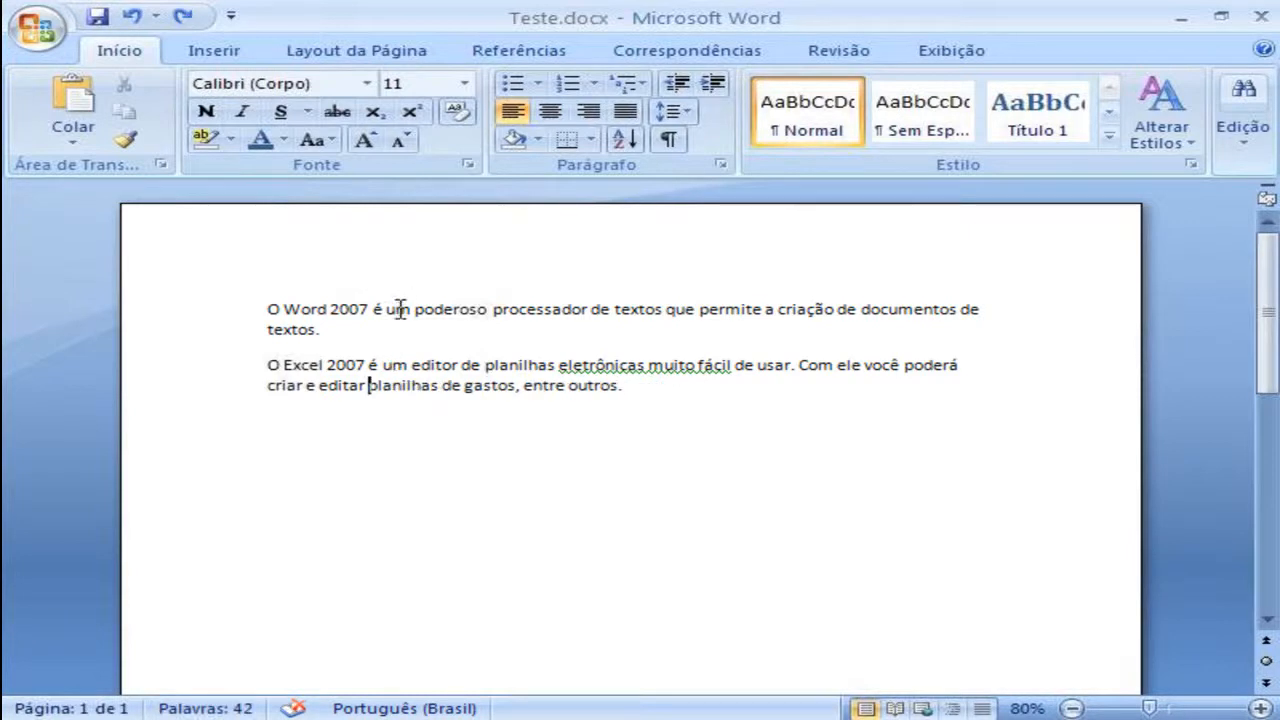
# Move "poderoso" from the first paragraph to before "editor" in the second, and move it again towards that paragraph's end
pyautogui.moveTo(415, 308); pyautogui.dragTo(488, 312)
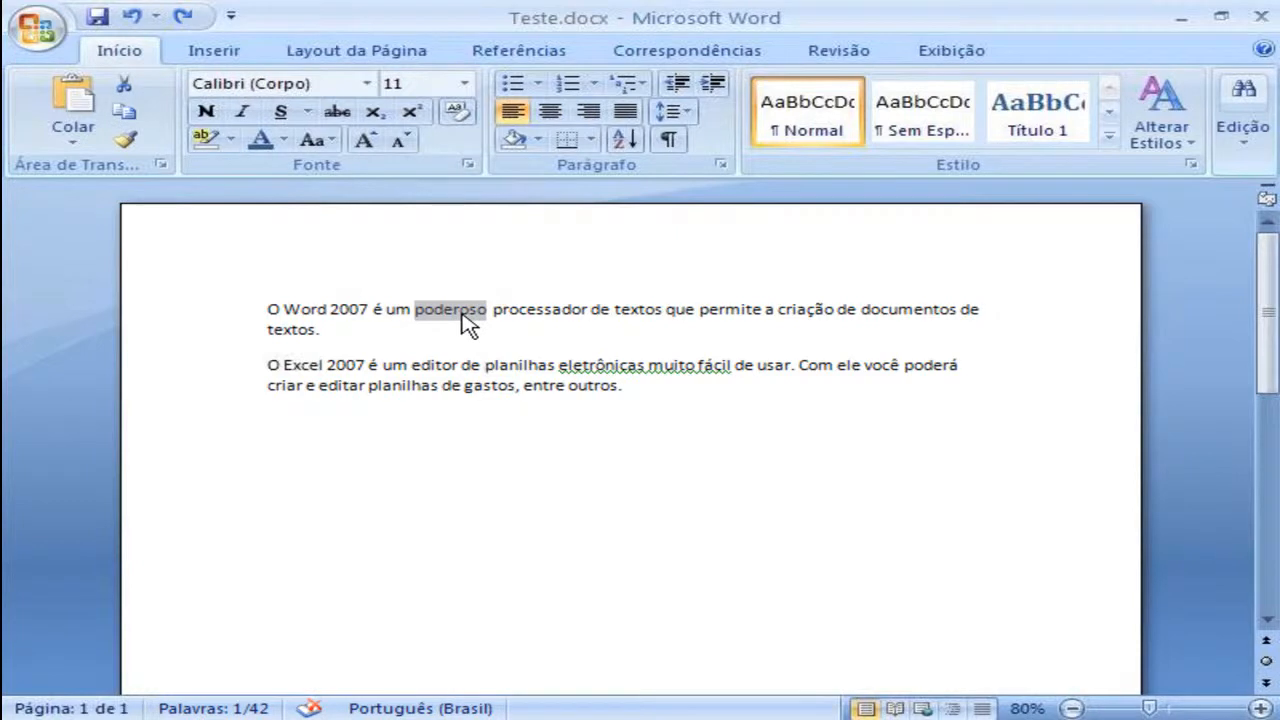
pyautogui.moveTo(463, 311); pyautogui.dragTo(421, 377)
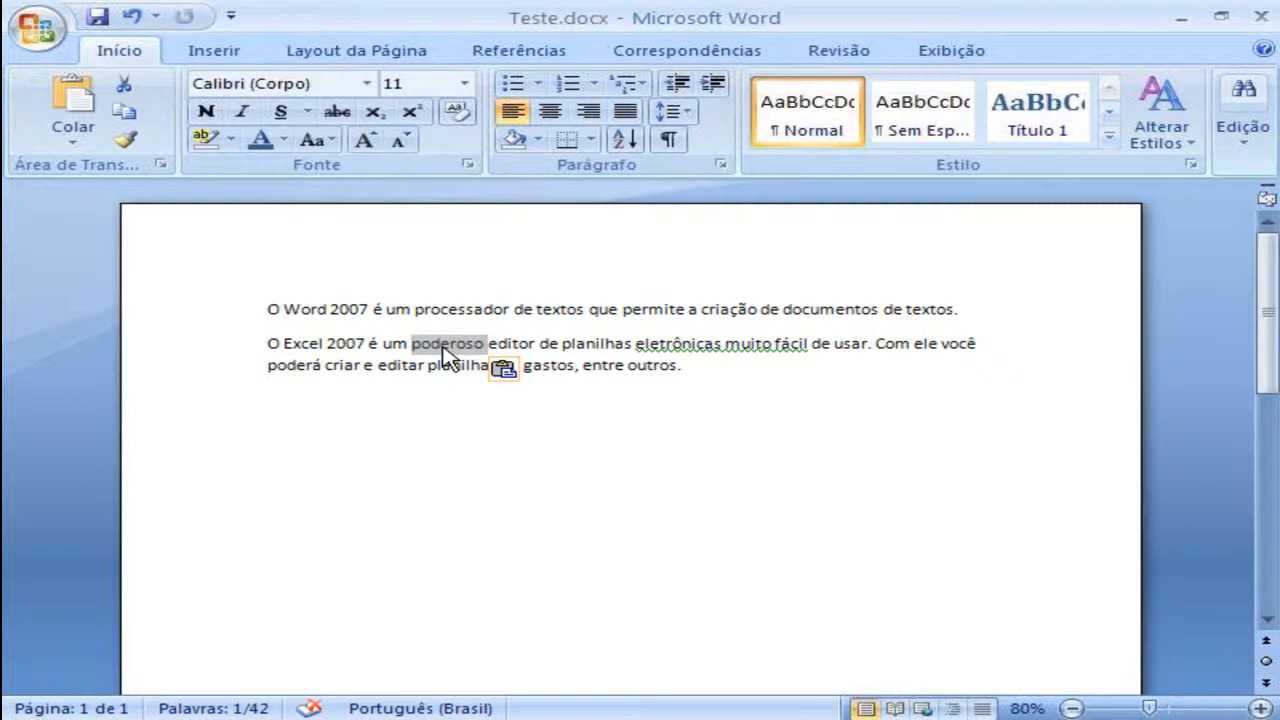
pyautogui.moveTo(447, 357); pyautogui.dragTo(703, 380)
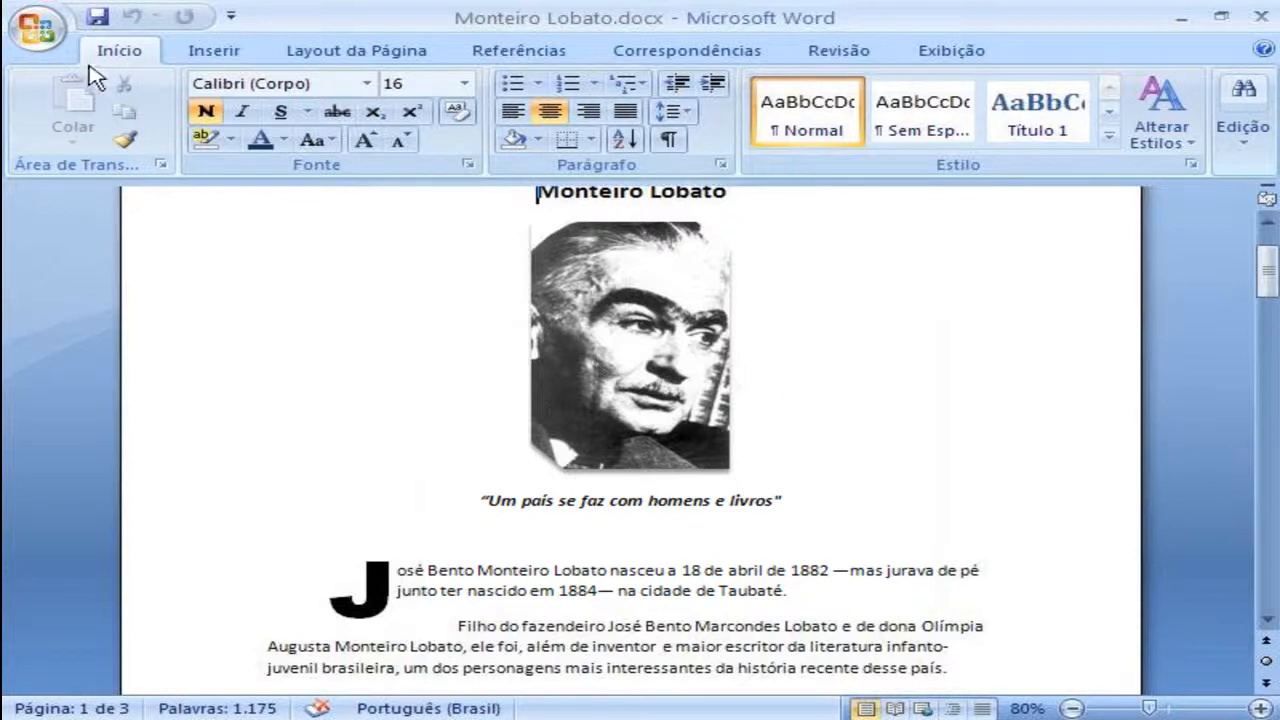
# Open the print settings for the Monteiro Lobato document and view the list of available printers
pyautogui.click(50, 36)
pyautogui.moveTo(126, 313)
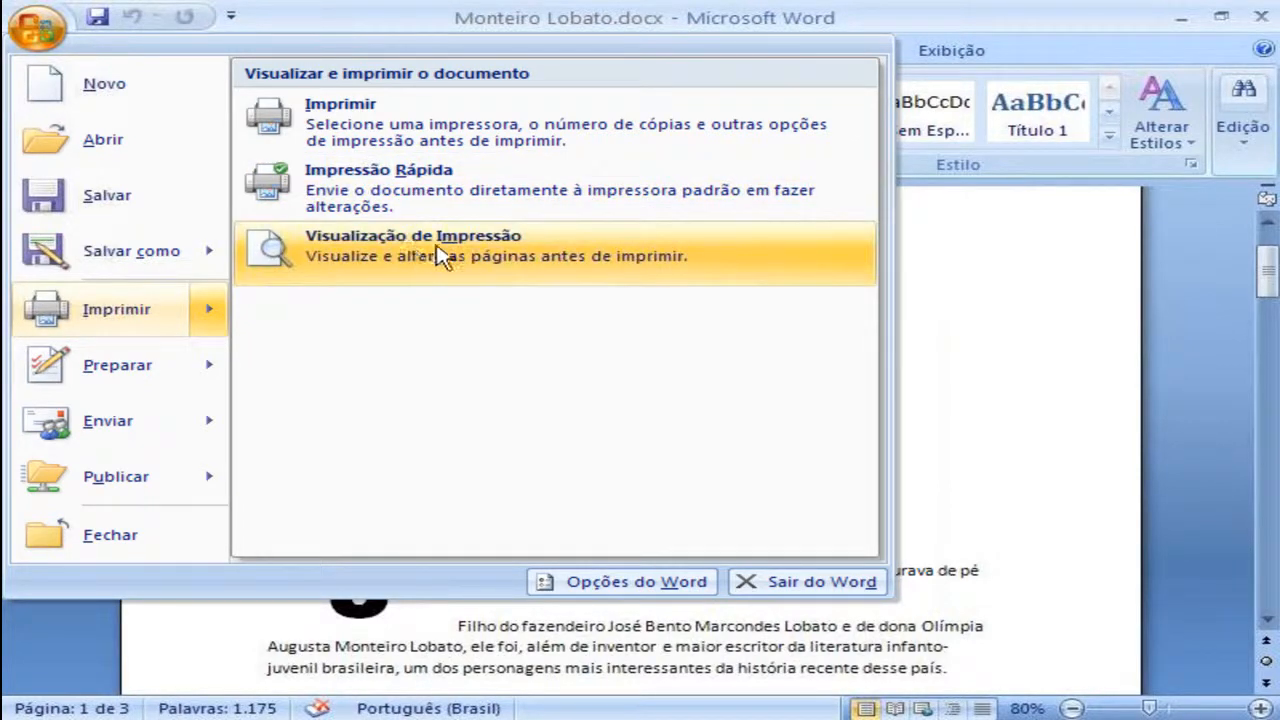
pyautogui.click(430, 132)
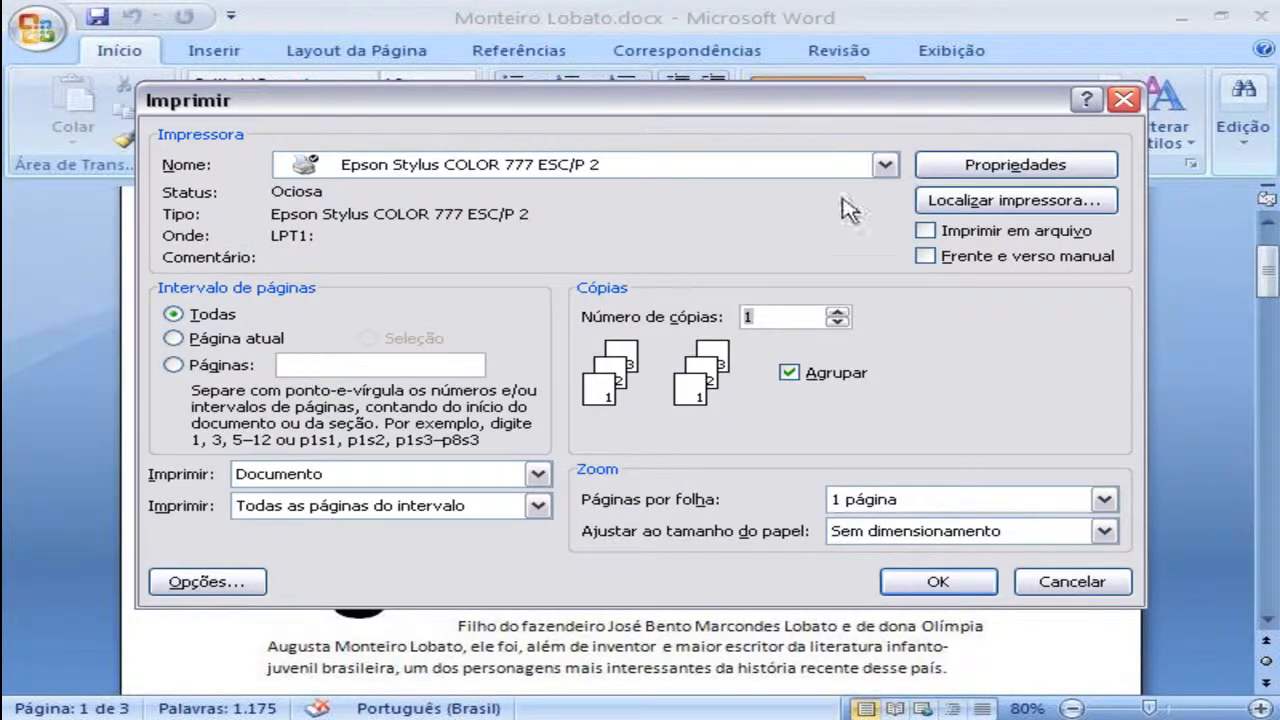
pyautogui.click(885, 166)
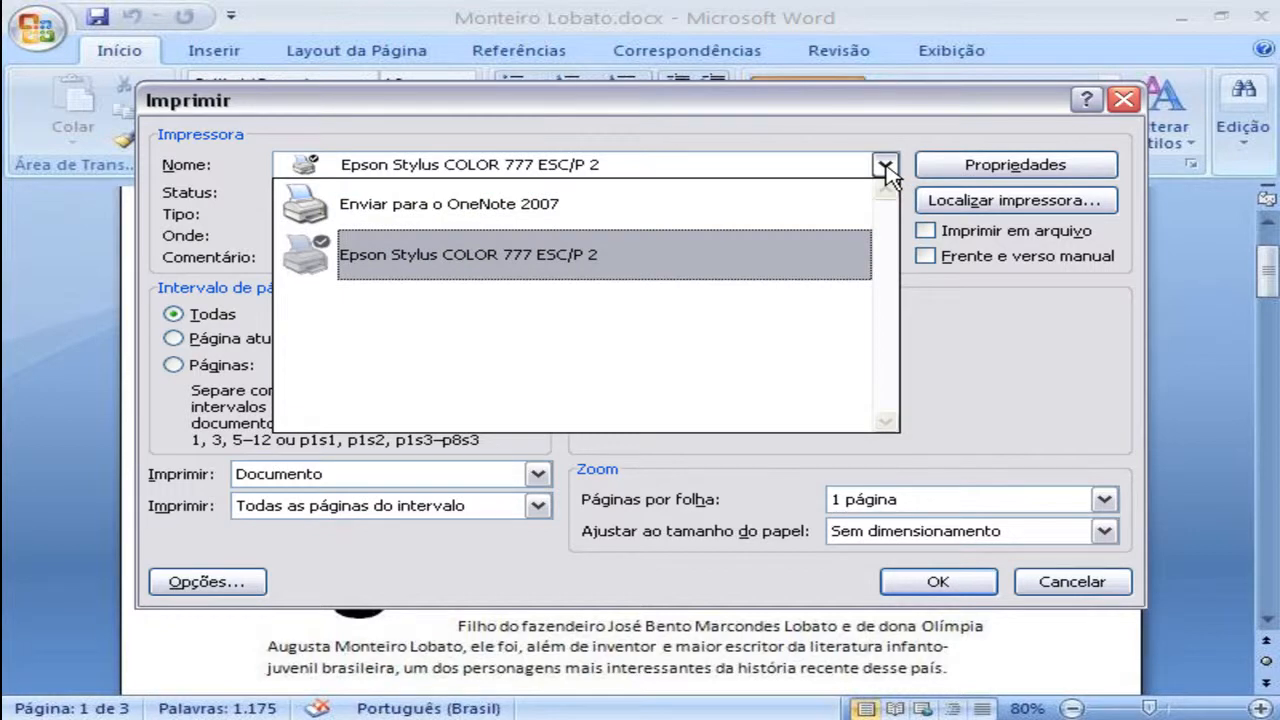
pyautogui.click(886, 168)
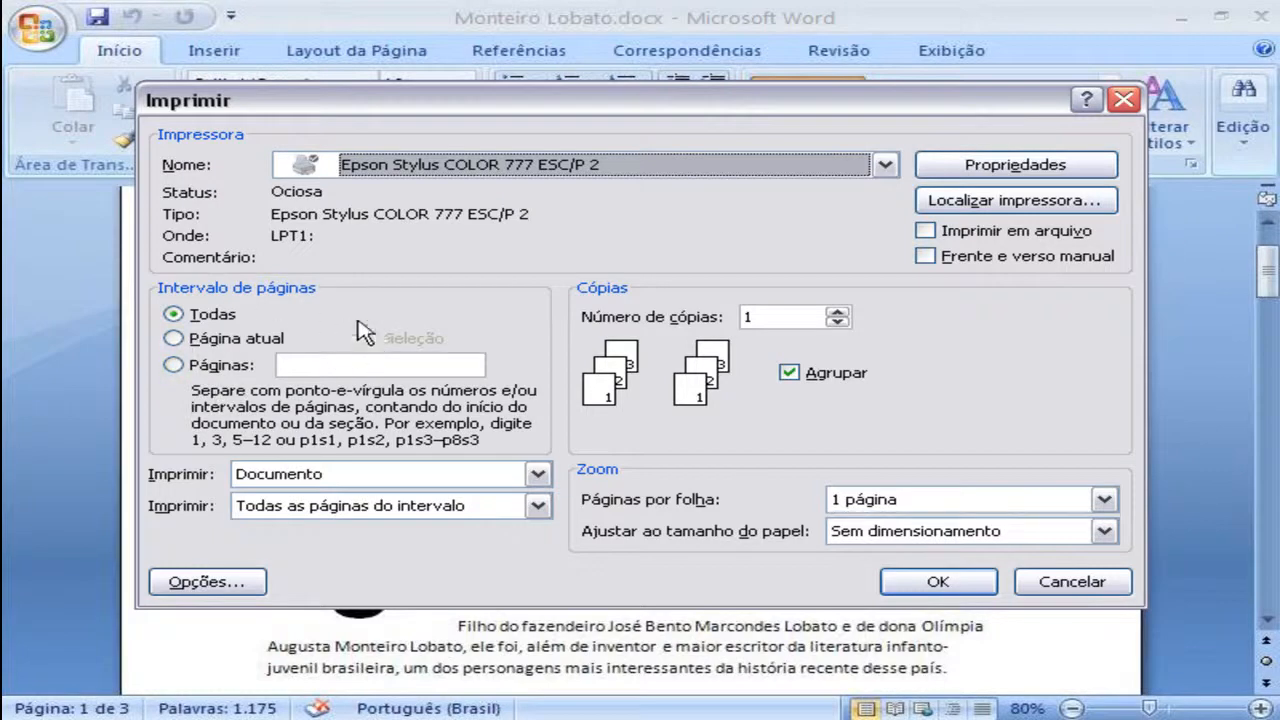
# Try the current-page print range and a range of page 2, and restore the range to all pages
pyautogui.click(220, 340)
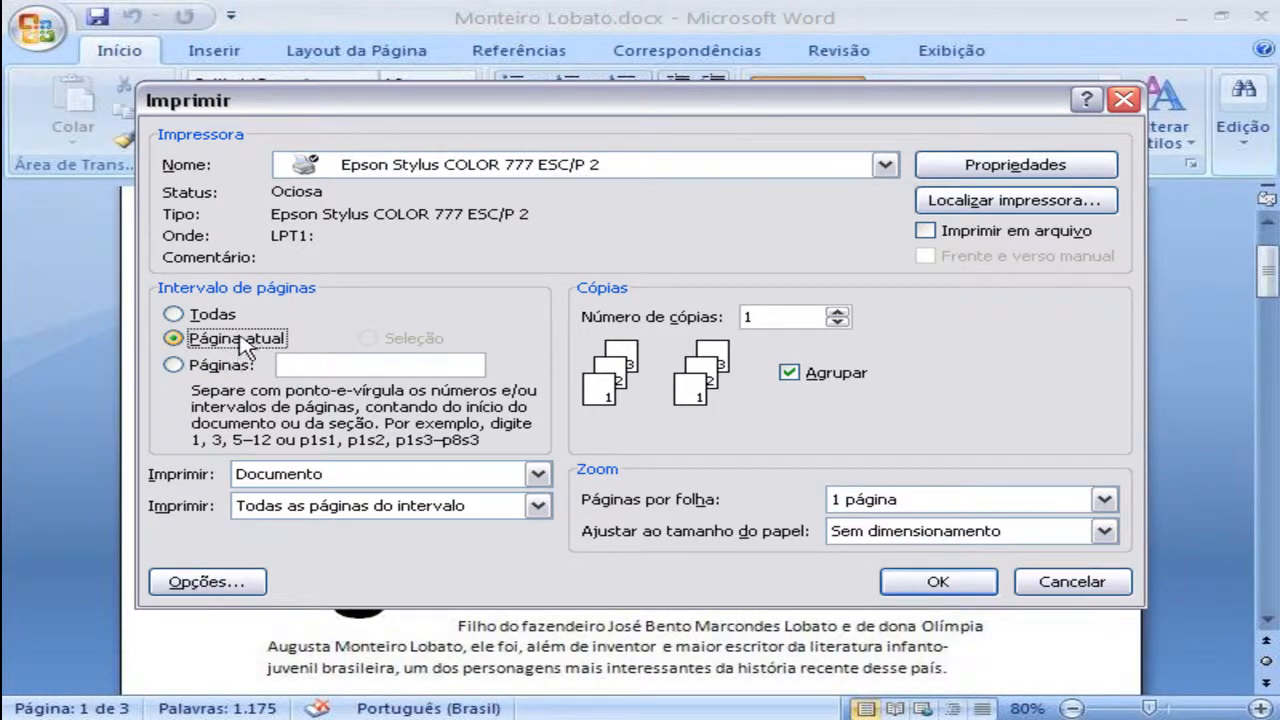
pyautogui.click(225, 366)
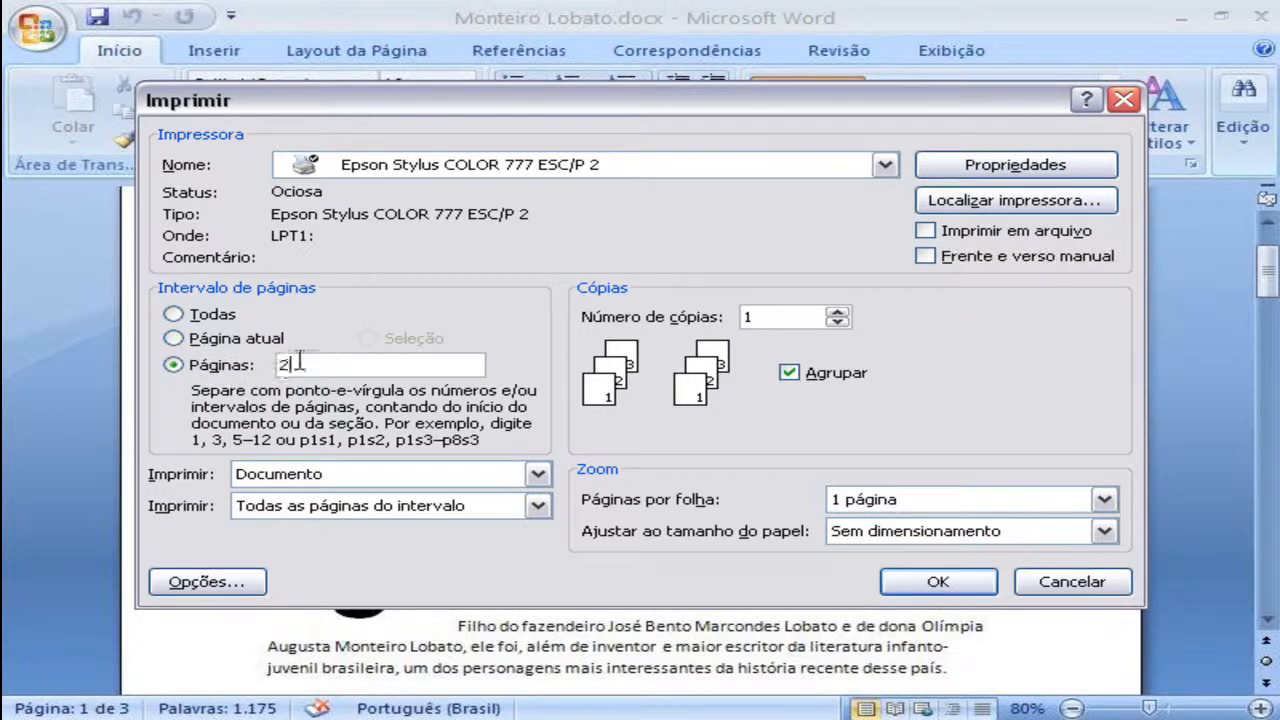
pyautogui.click(214, 318)
# Select the number of copies and view the choices for printing odd or even pages
pyautogui.moveTo(790, 322); pyautogui.dragTo(704, 305)
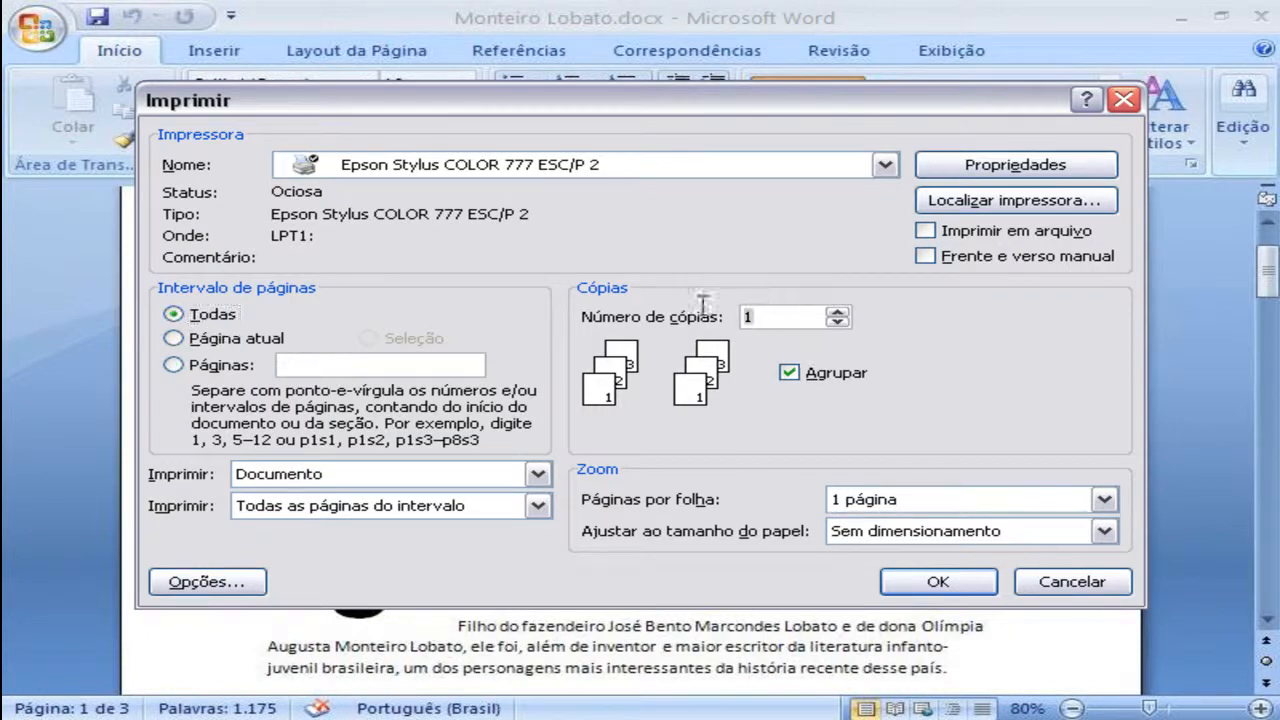
pyautogui.click(537, 508)
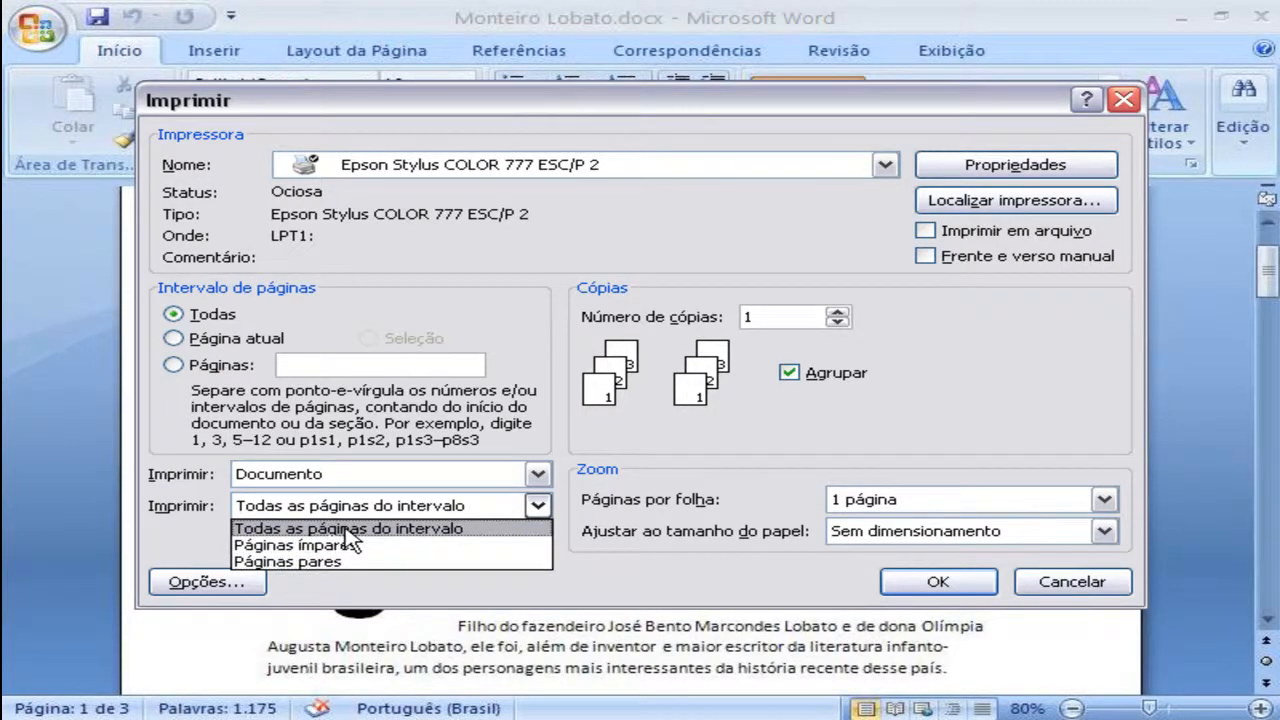
pyautogui.click(665, 574)
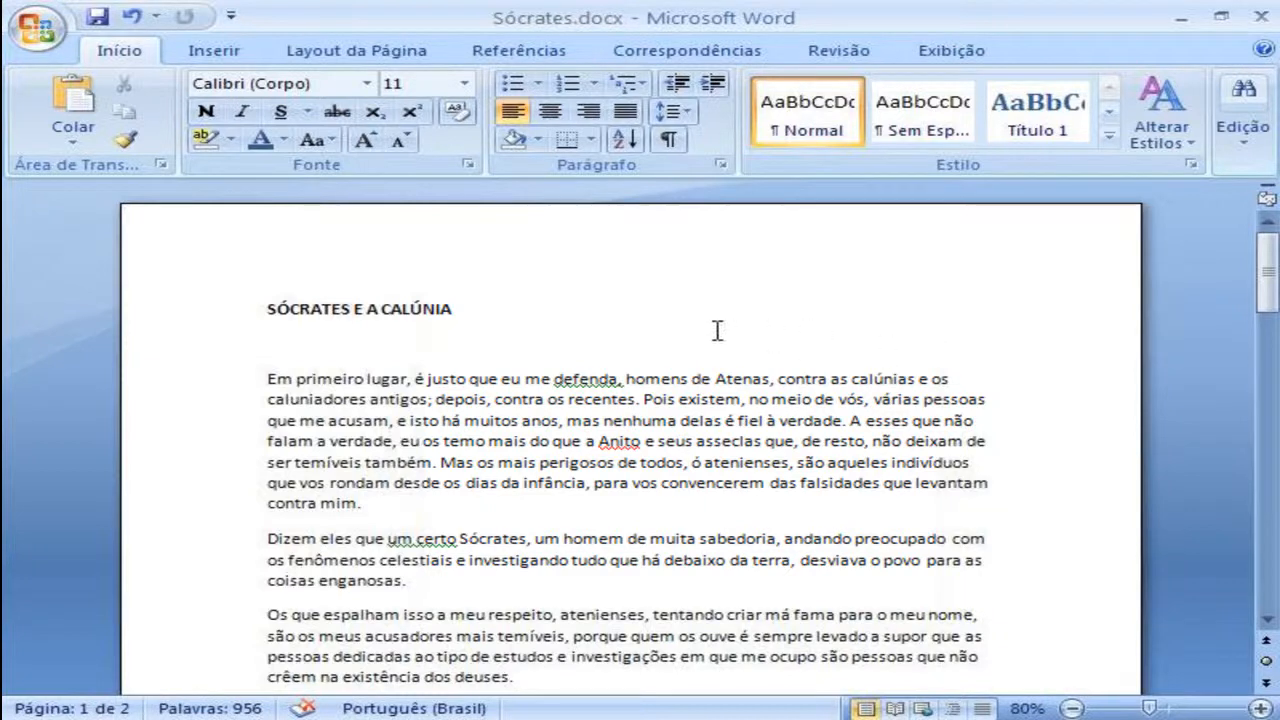
# Examine the page orientation, paper size and column options for the Sócrates document
pyautogui.click(364, 52)
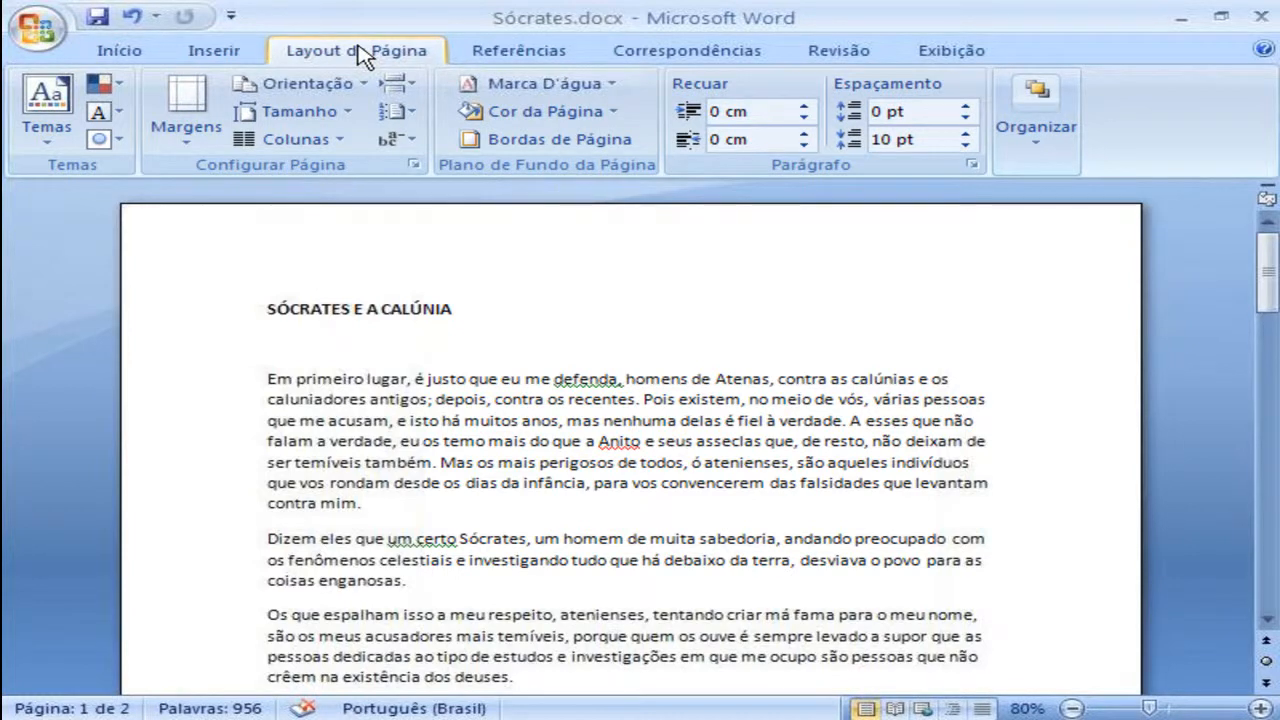
pyautogui.click(362, 84)
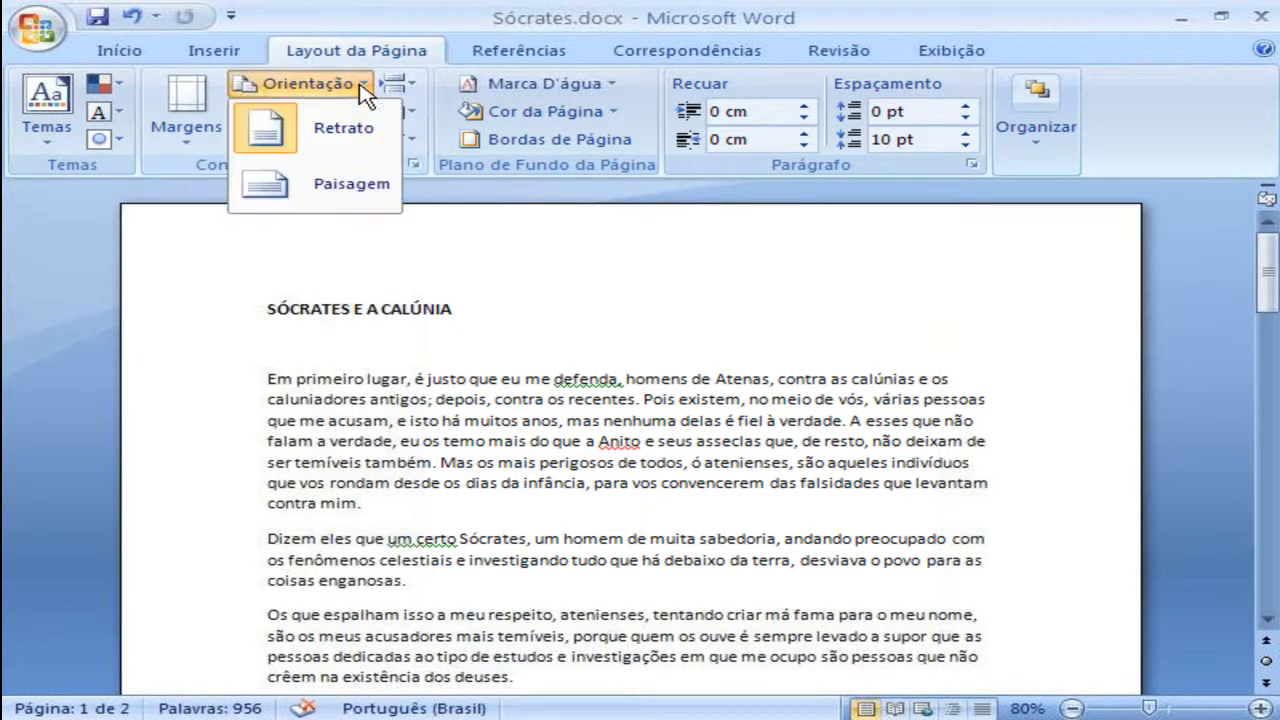
pyautogui.click(357, 83)
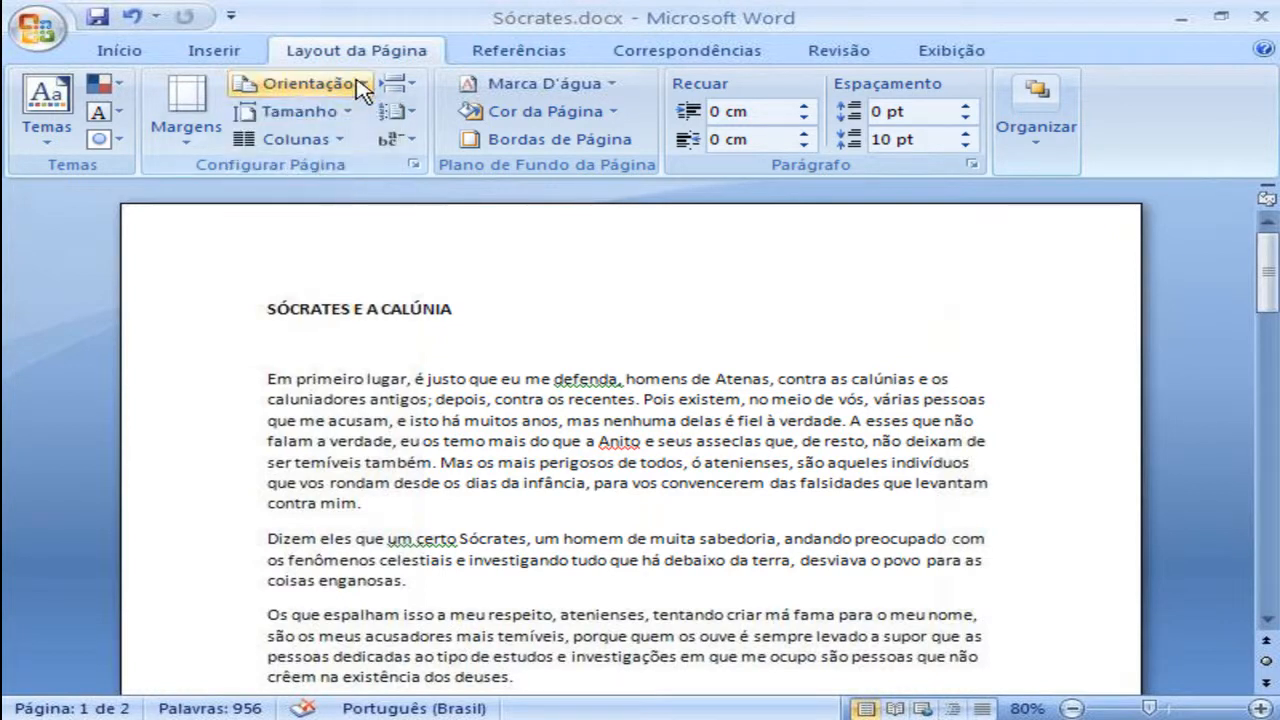
pyautogui.click(352, 113)
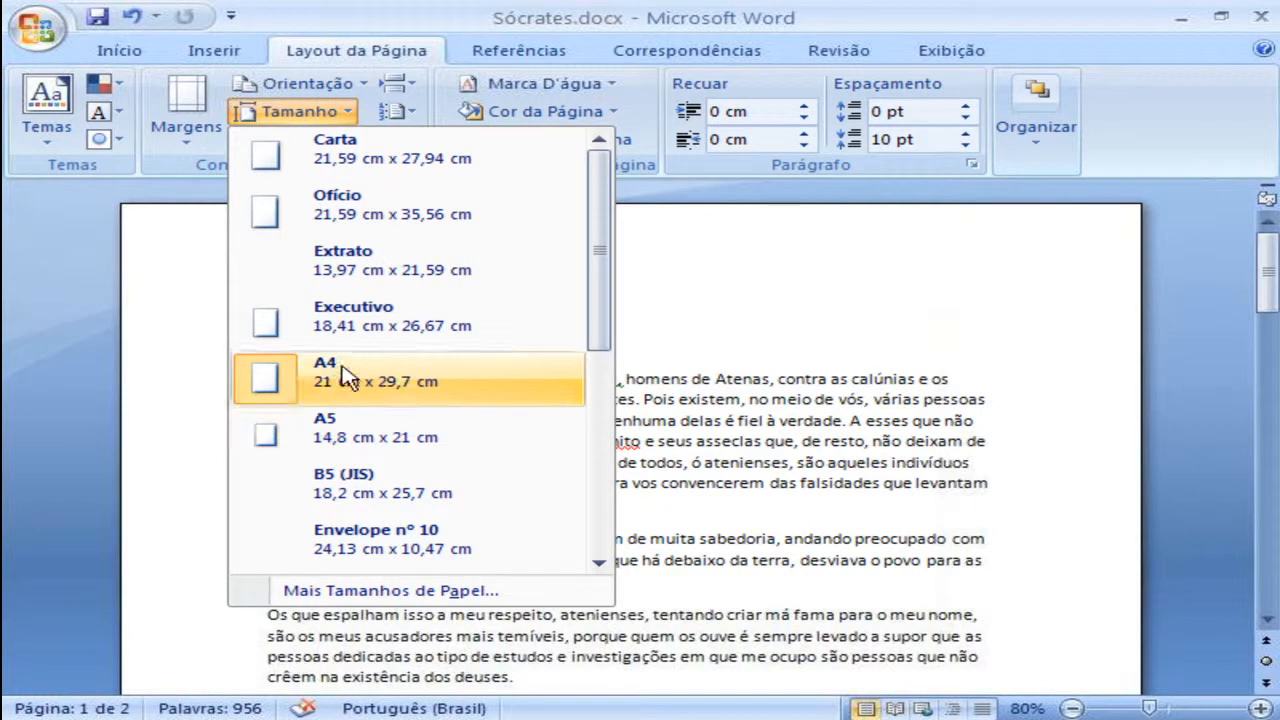
pyautogui.click(356, 112)
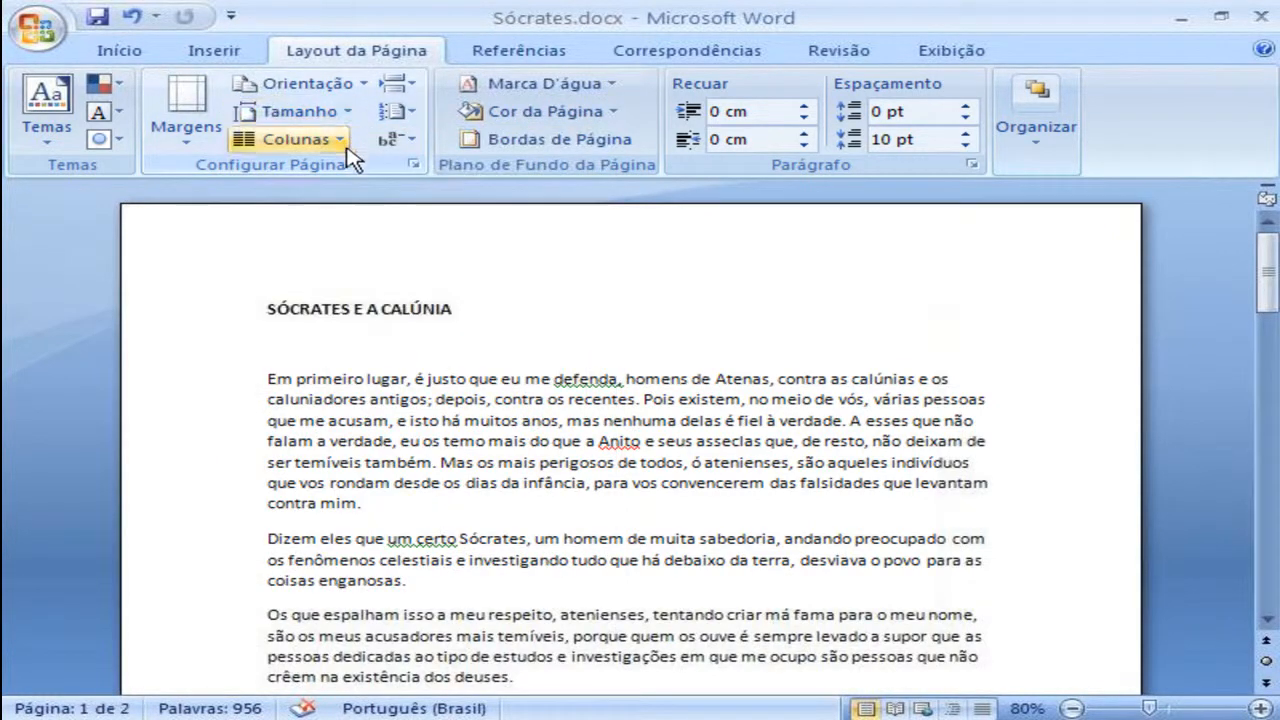
pyautogui.click(340, 141)
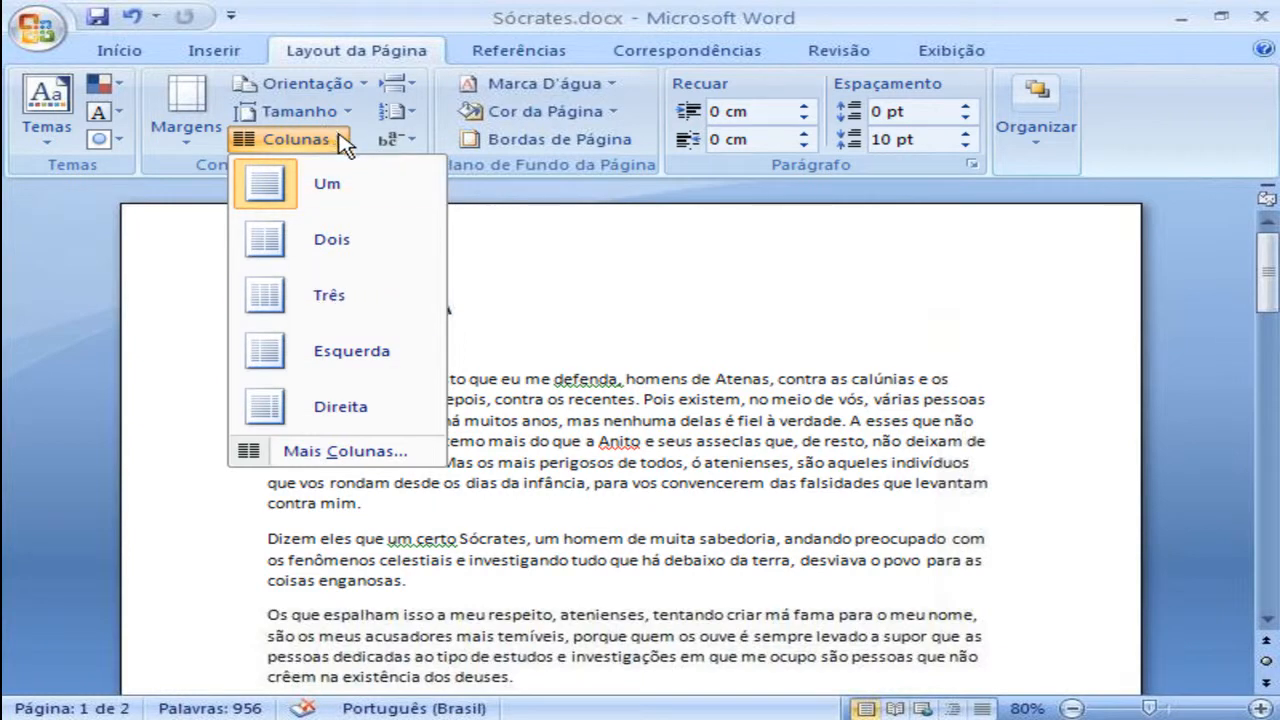
pyautogui.click(343, 142)
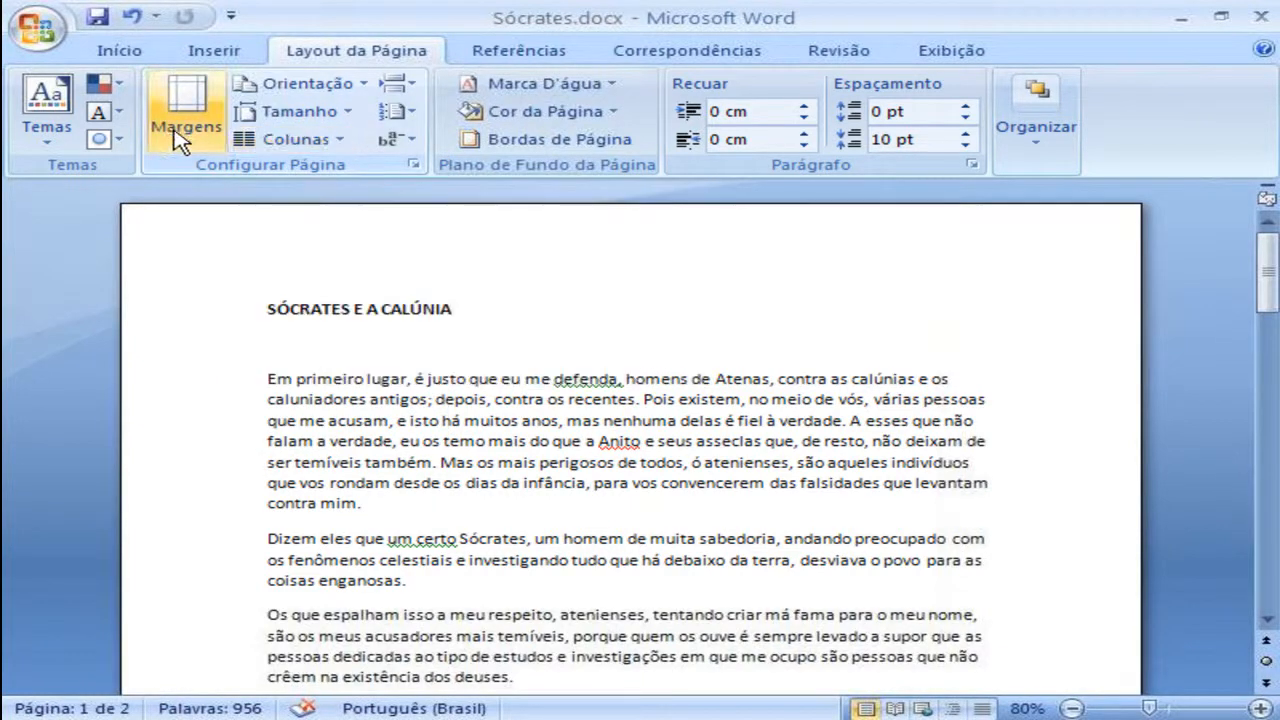
# Open the custom margin settings and try Margens espelho, 2 páginas por folha and Livro for multiple pages
pyautogui.click(184, 145)
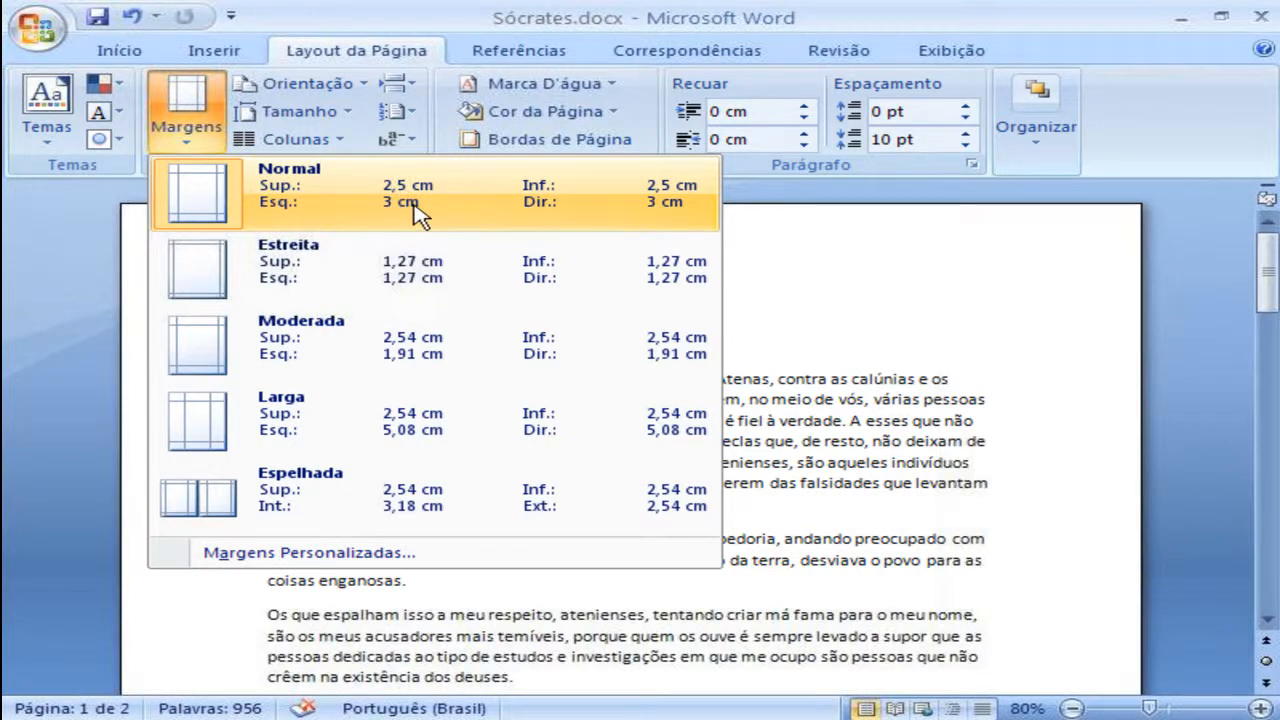
pyautogui.click(366, 552)
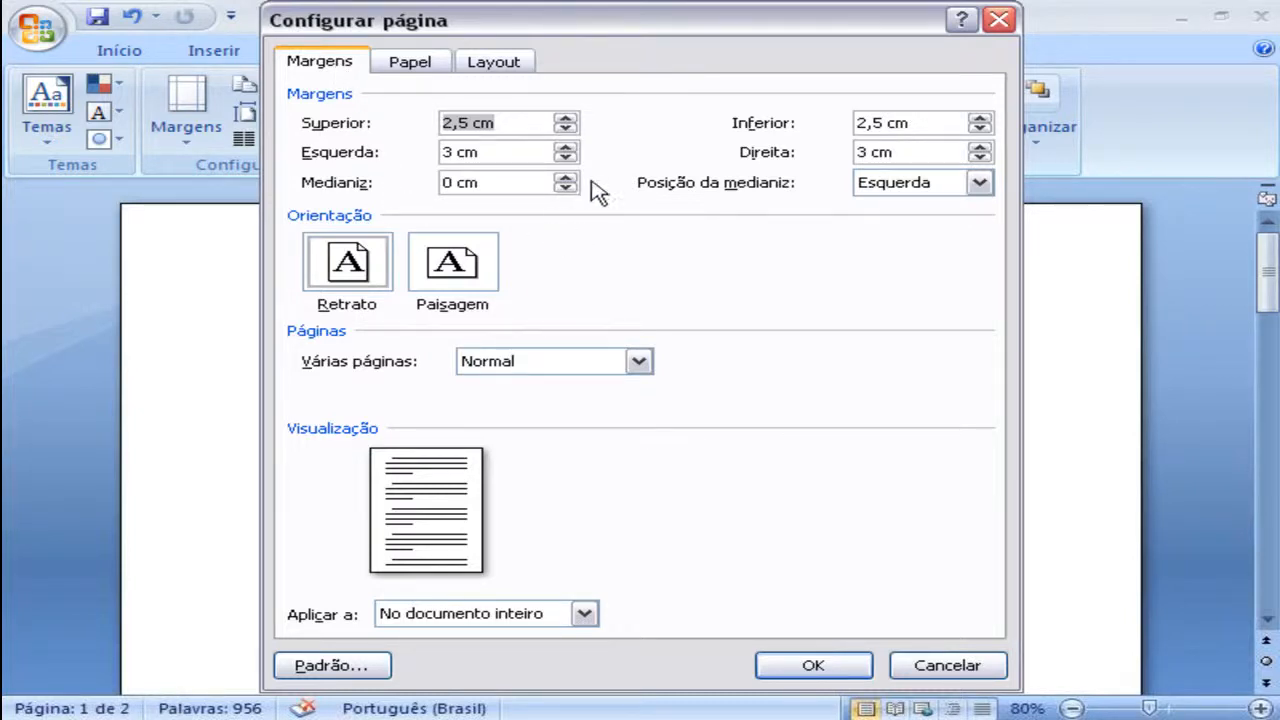
pyautogui.click(640, 364)
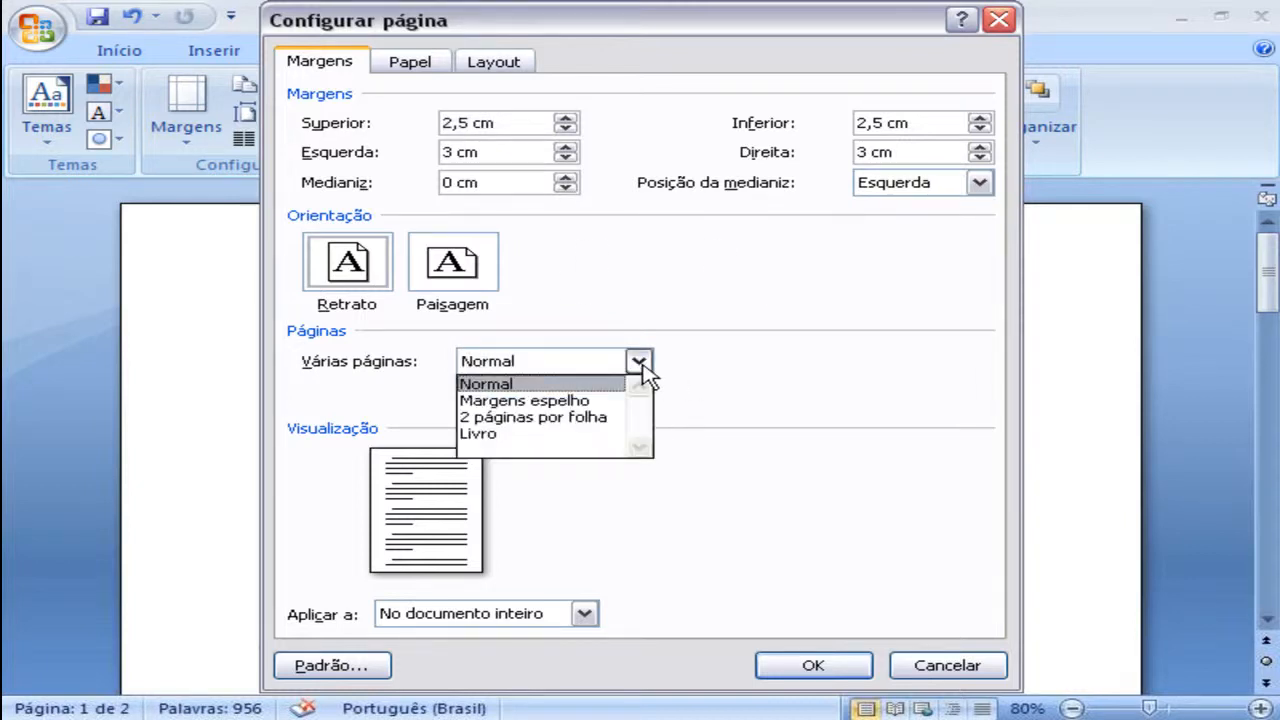
pyautogui.click(590, 401)
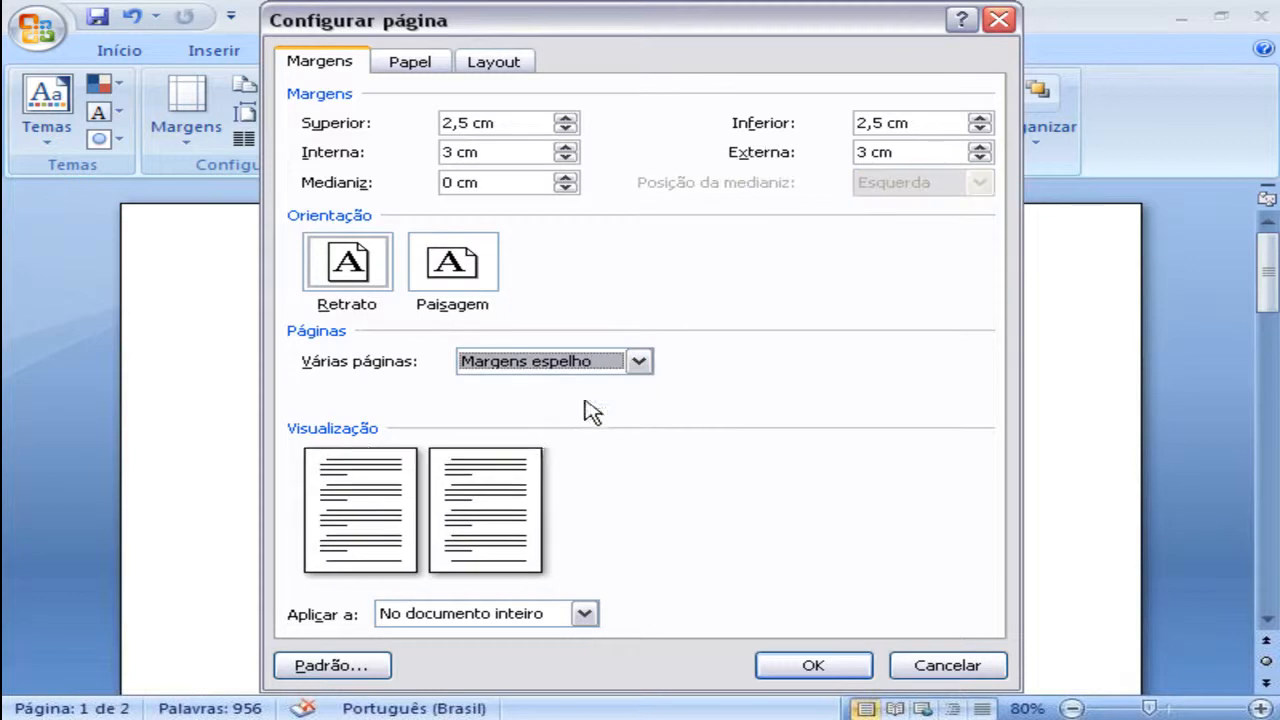
pyautogui.click(648, 366)
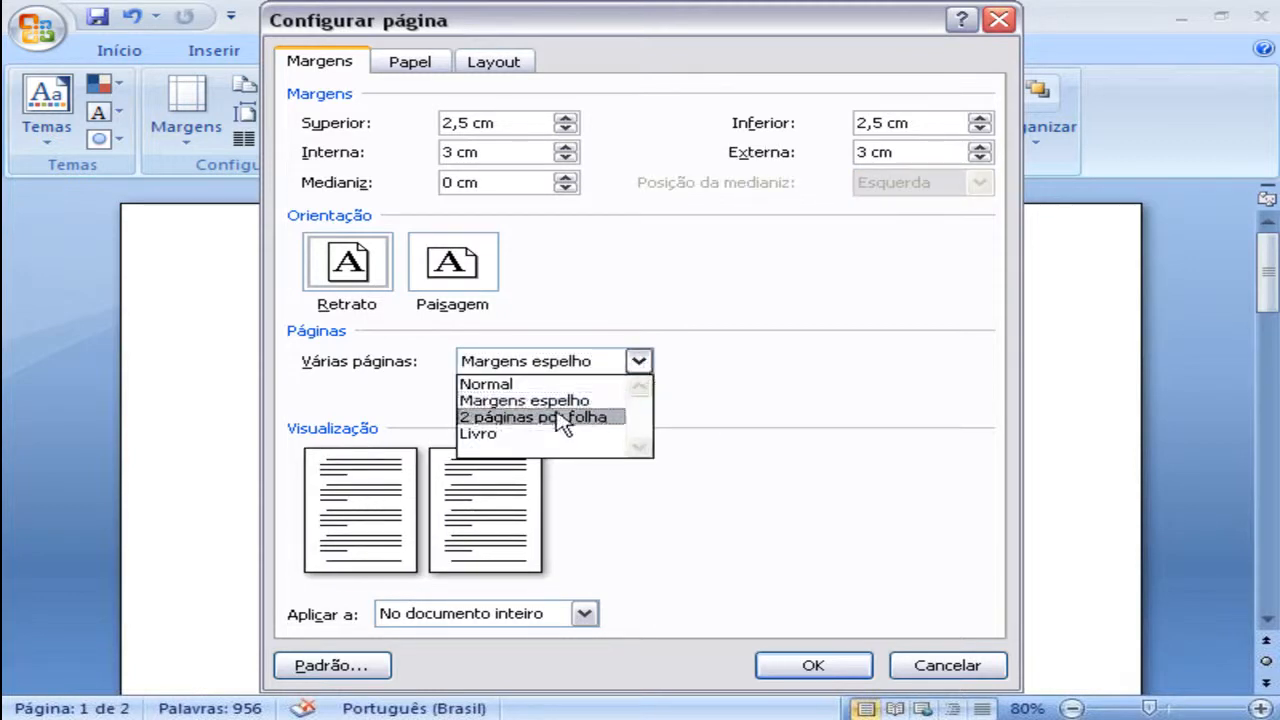
pyautogui.click(572, 421)
pyautogui.click(638, 362)
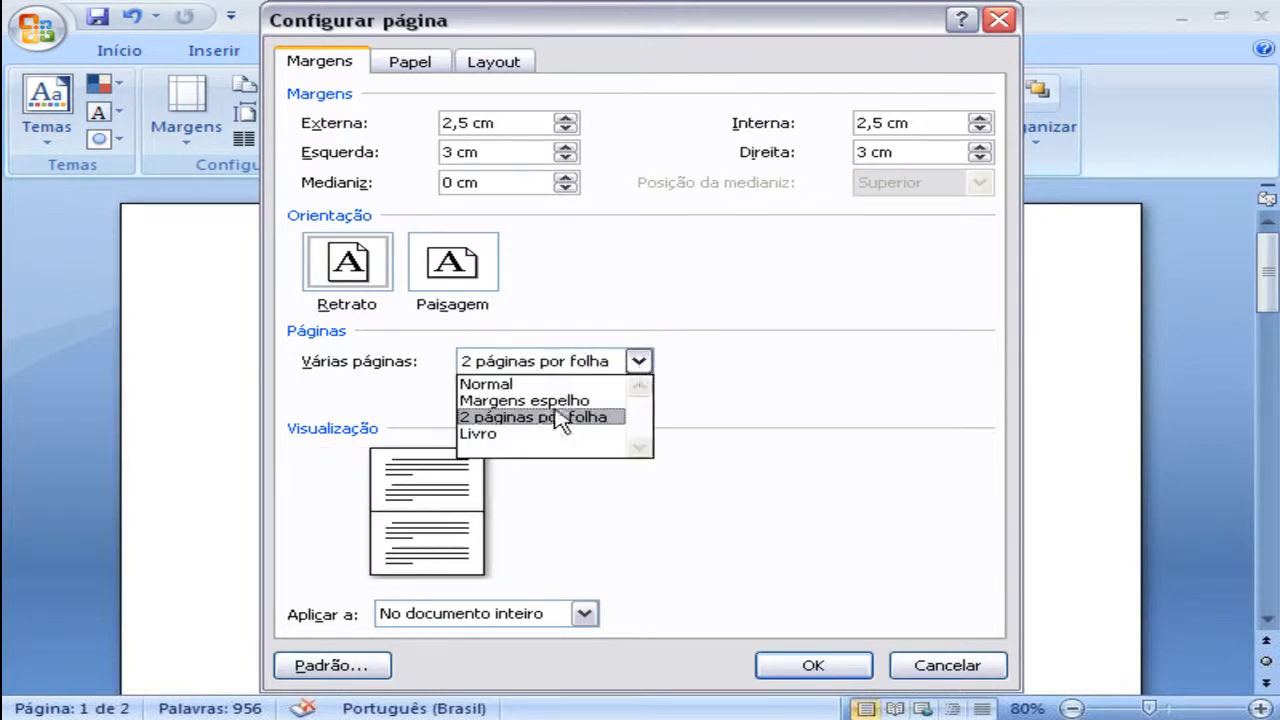
pyautogui.click(540, 437)
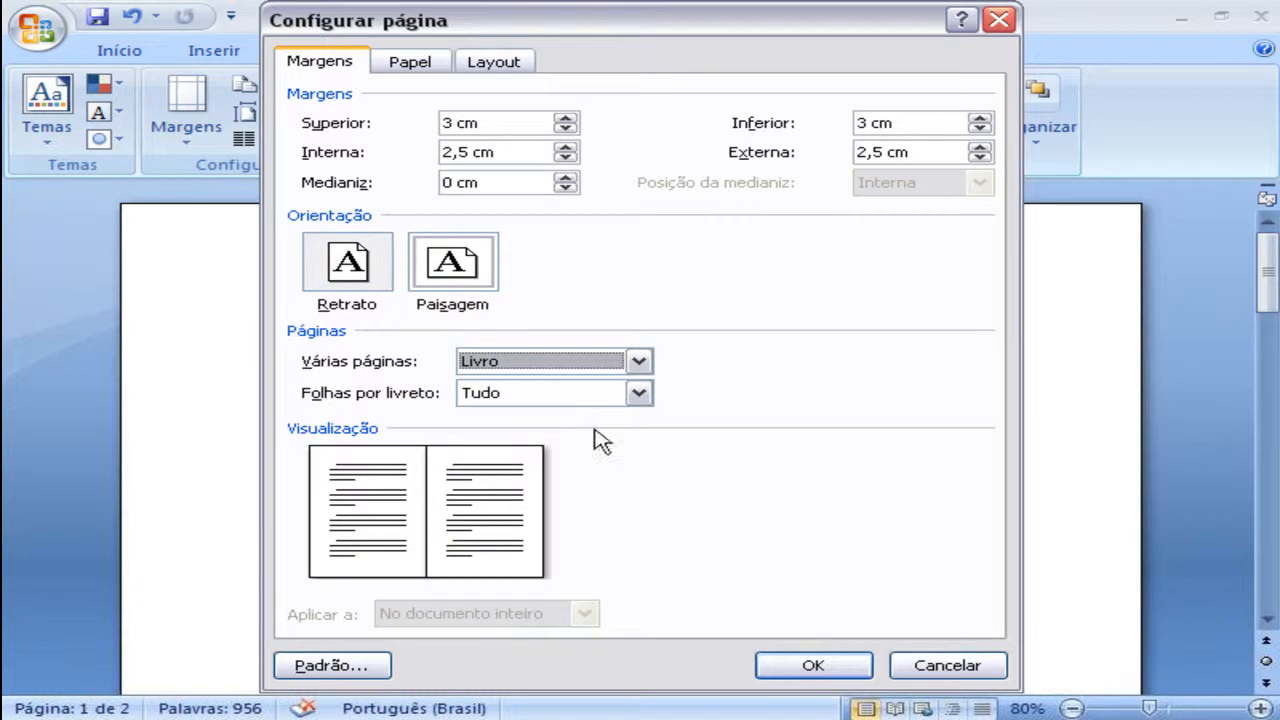
# Return multiple pages to Normal in Retrato orientation, and view the scope choices before cancelling the page setup
pyautogui.click(640, 364)
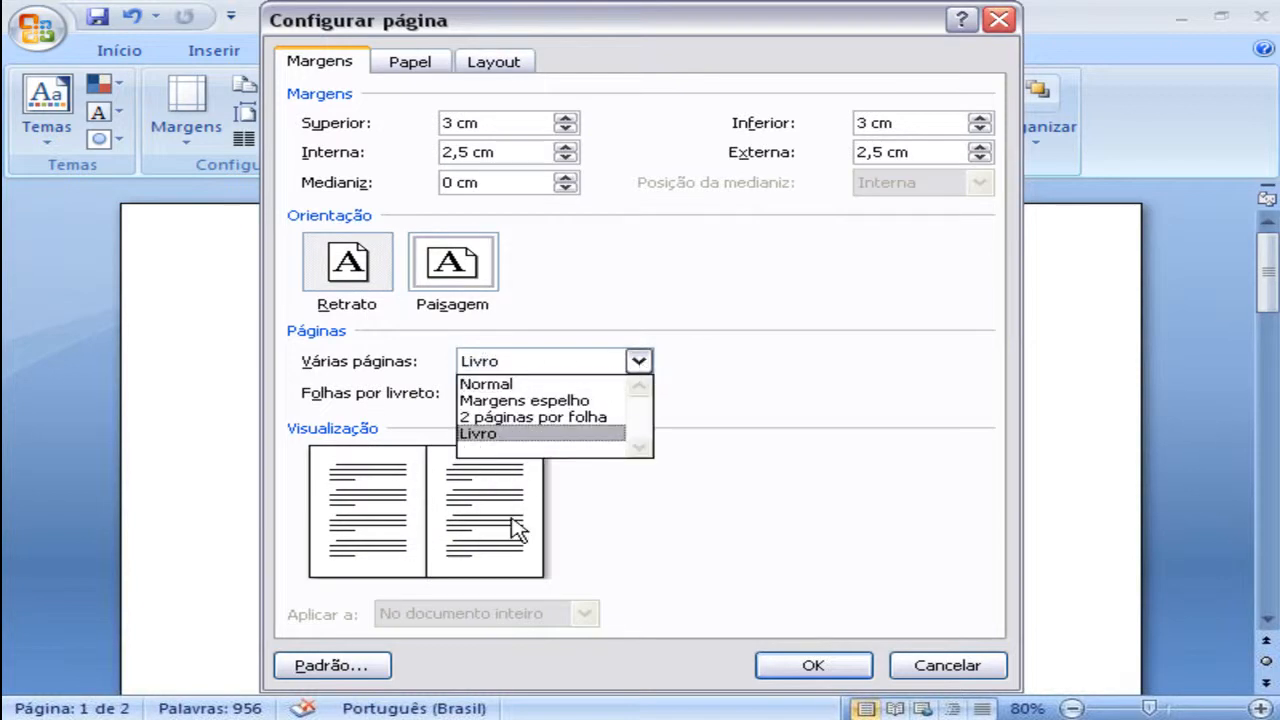
pyautogui.click(516, 385)
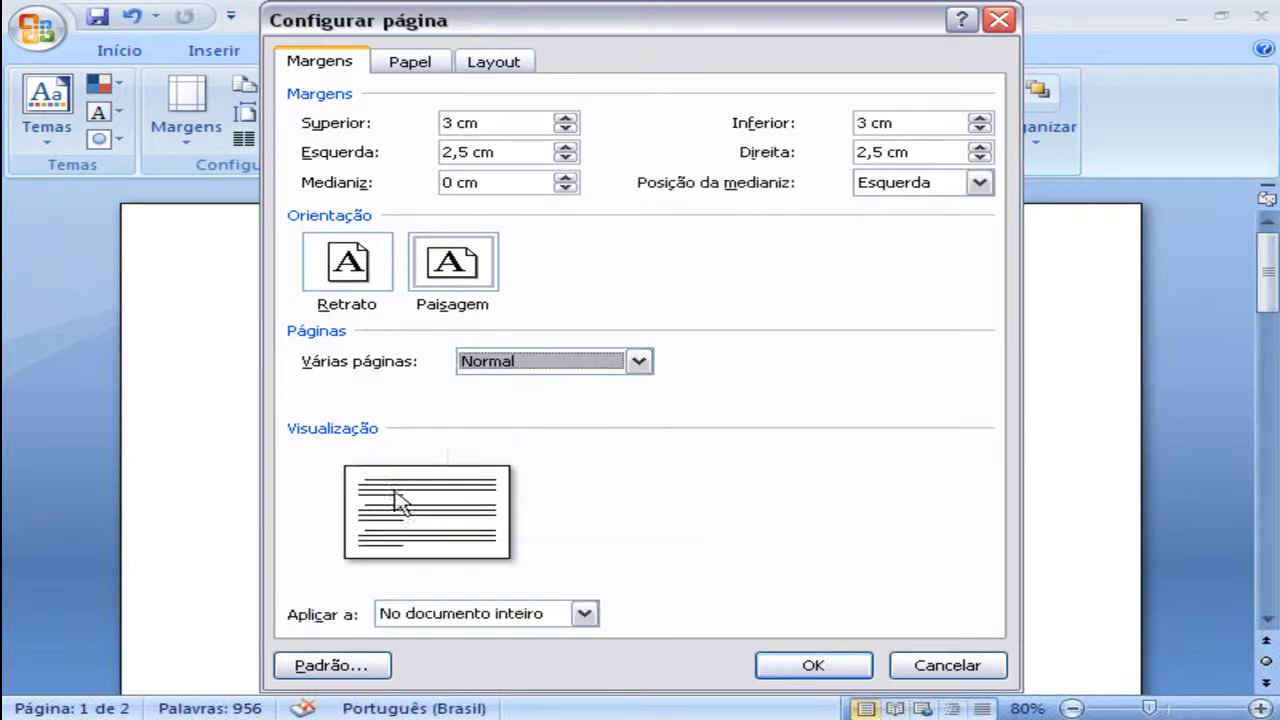
pyautogui.click(356, 272)
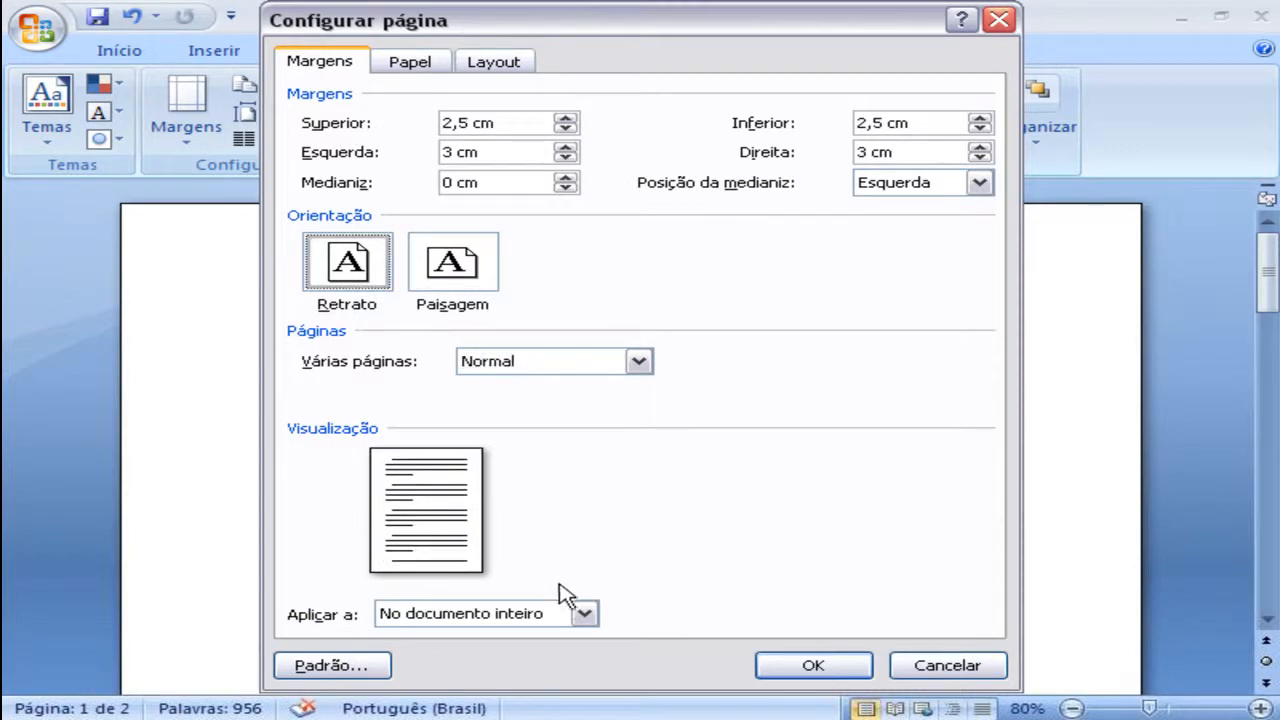
pyautogui.click(585, 615)
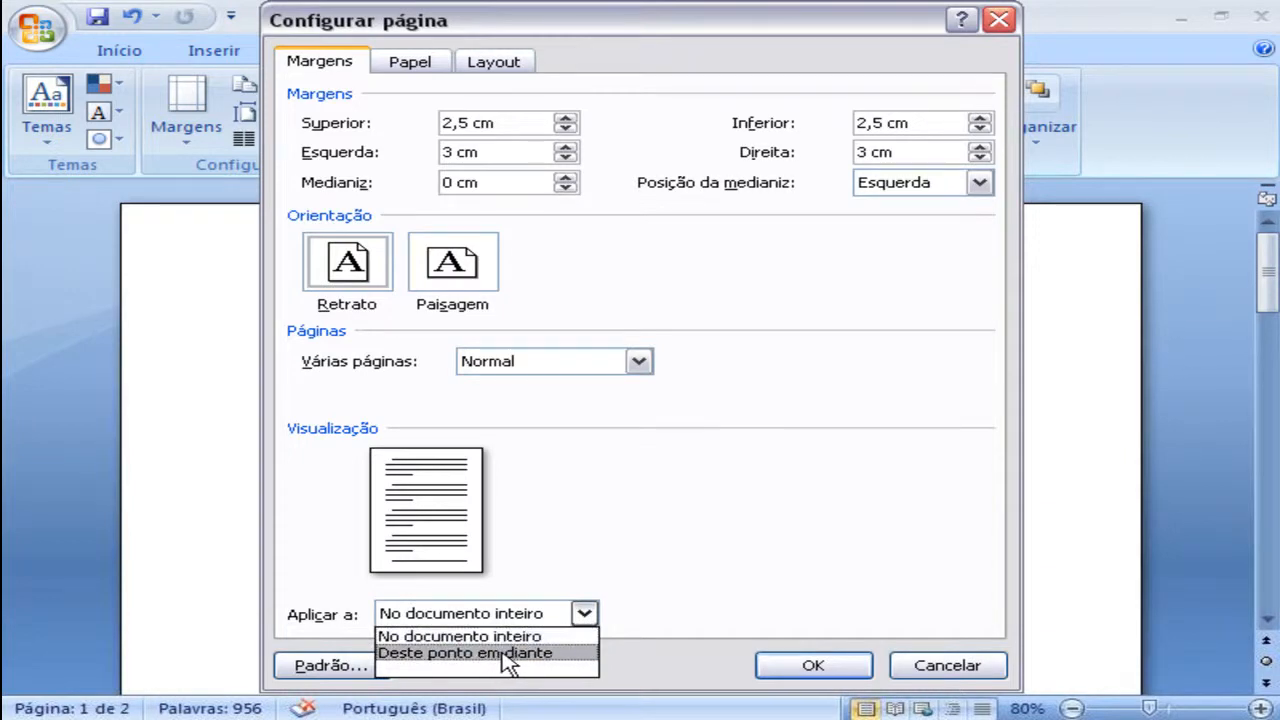
pyautogui.press('Escape')
pyautogui.press('Escape')
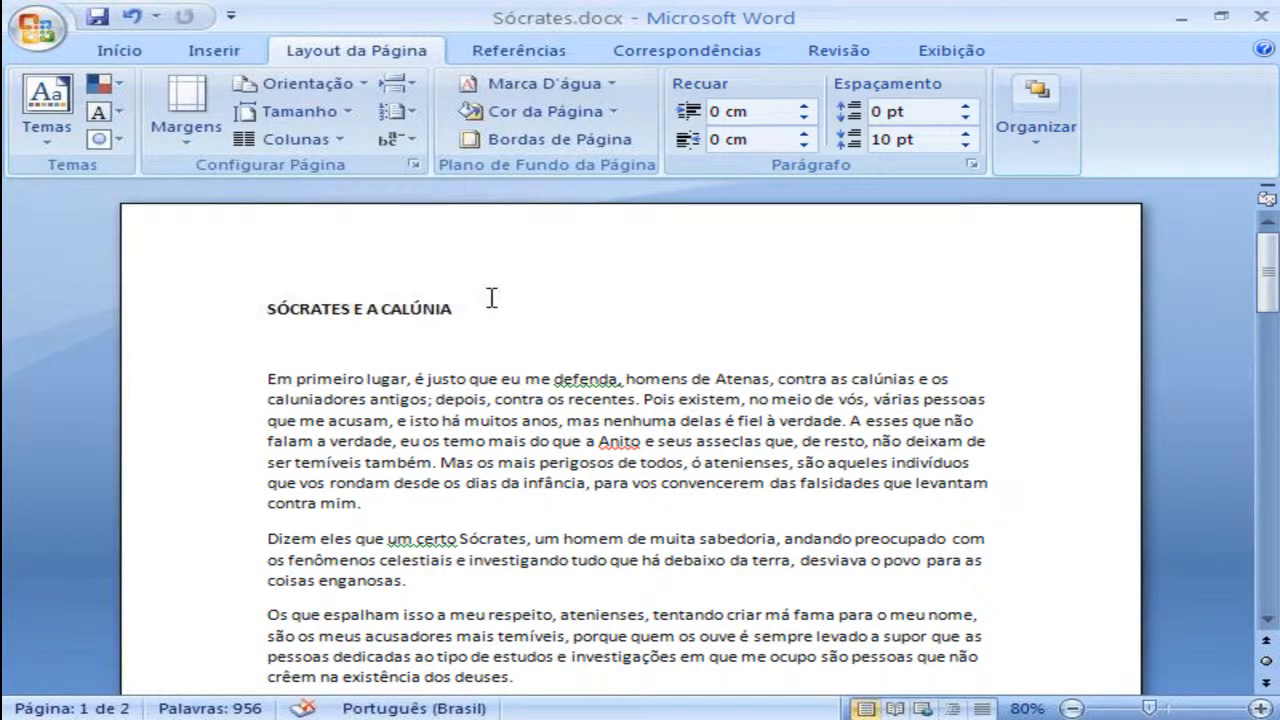
# View the page and section break options and the gallery of preset watermarks
pyautogui.click(416, 90)
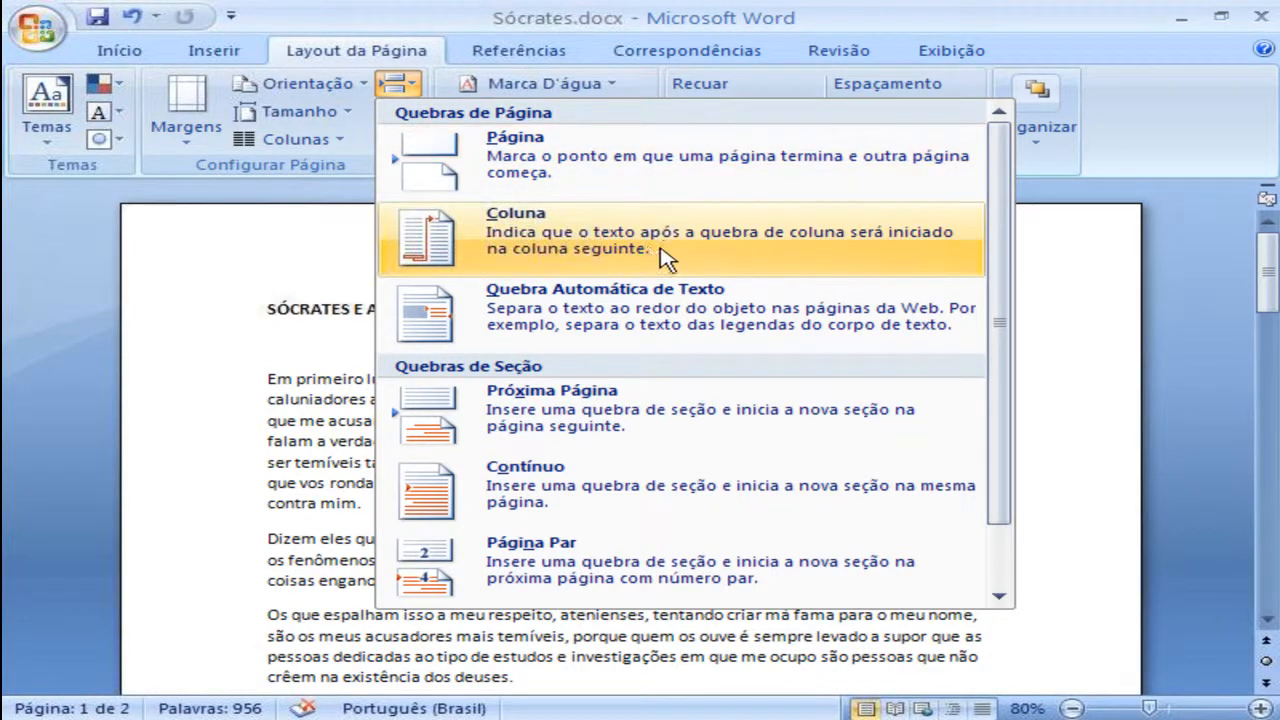
pyautogui.click(400, 84)
pyautogui.click(600, 86)
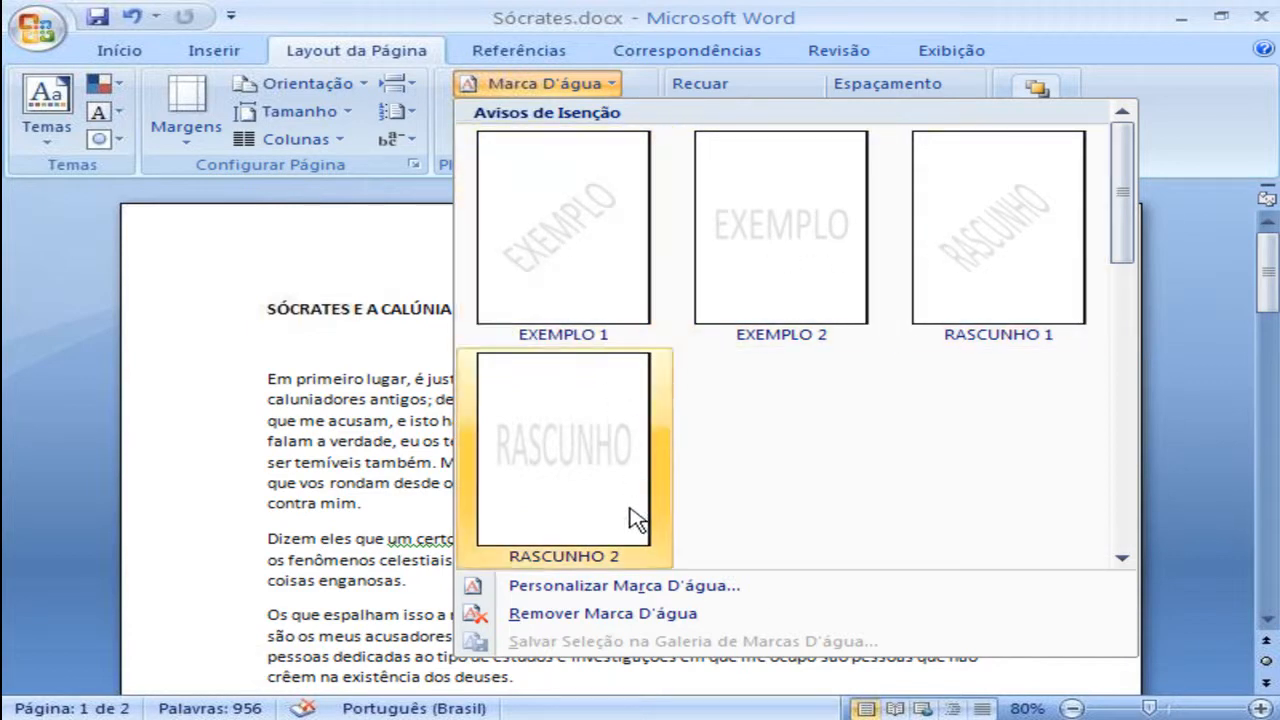
# Try the image and text options in the custom watermark settings, replacing the watermark text AMOSTRA with "T"
pyautogui.click(590, 595)
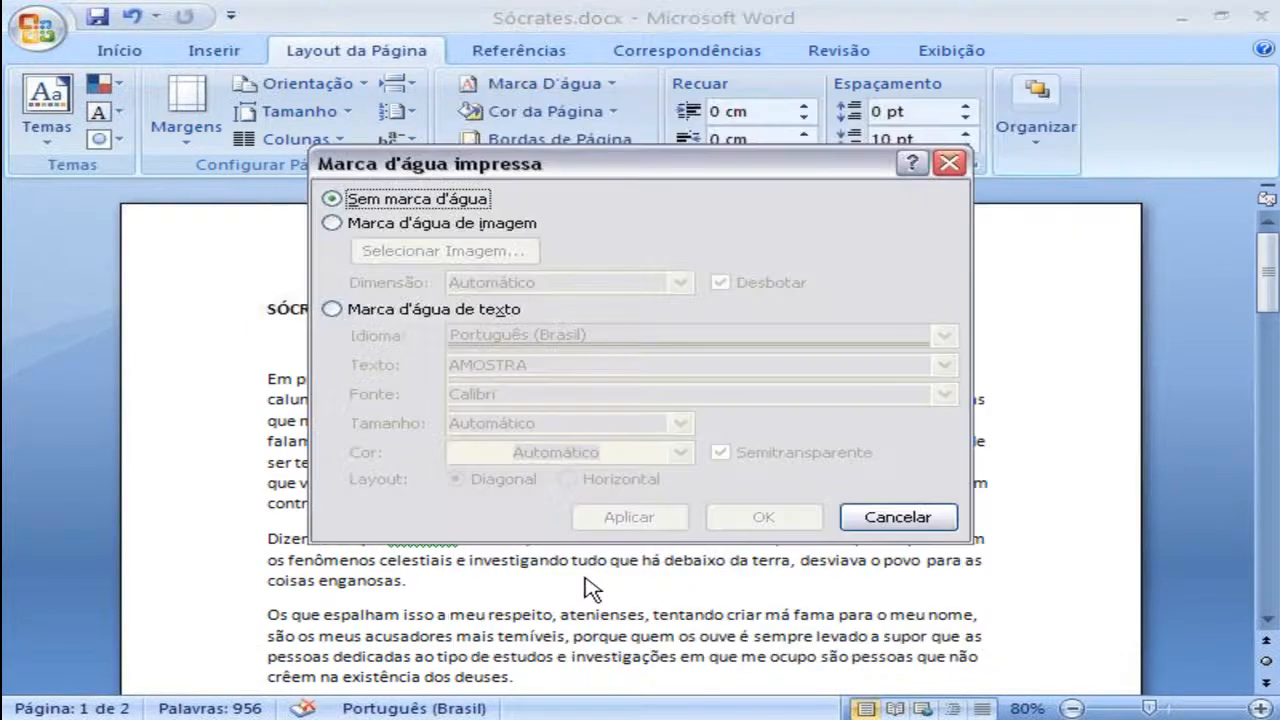
pyautogui.click(437, 228)
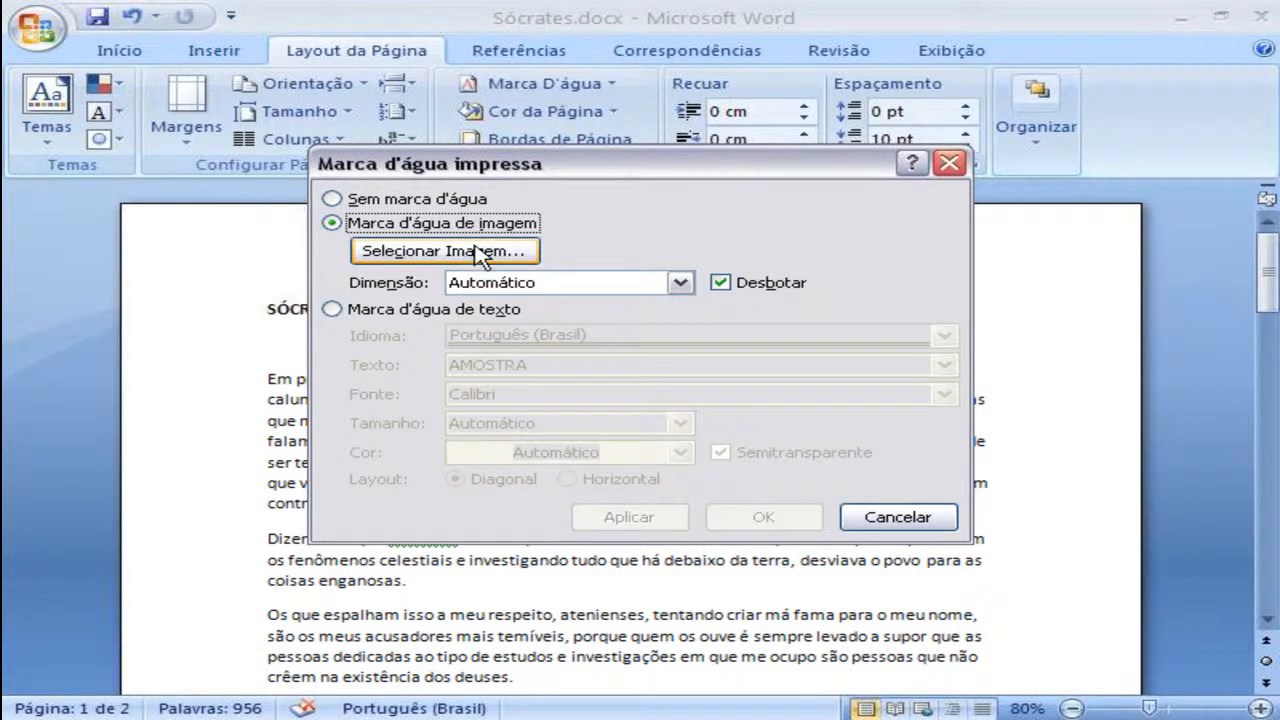
pyautogui.click(445, 310)
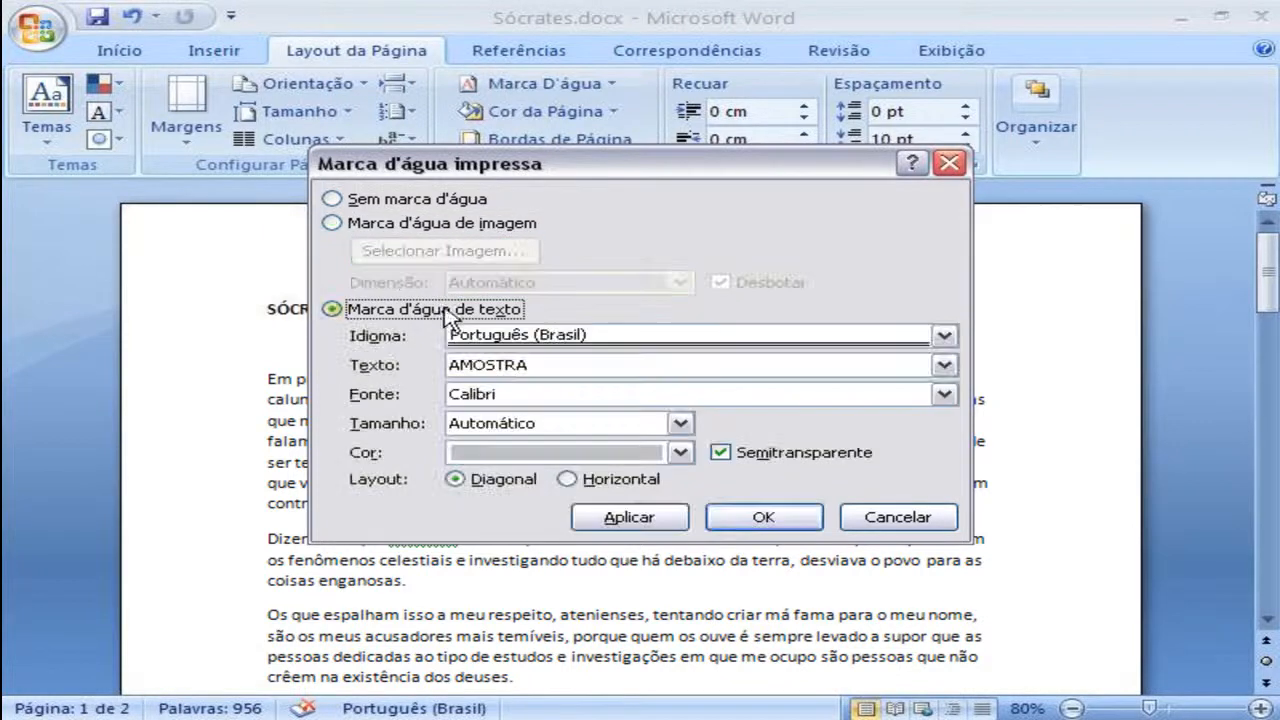
pyautogui.click(530, 365)
pyautogui.doubleClick(530, 365)
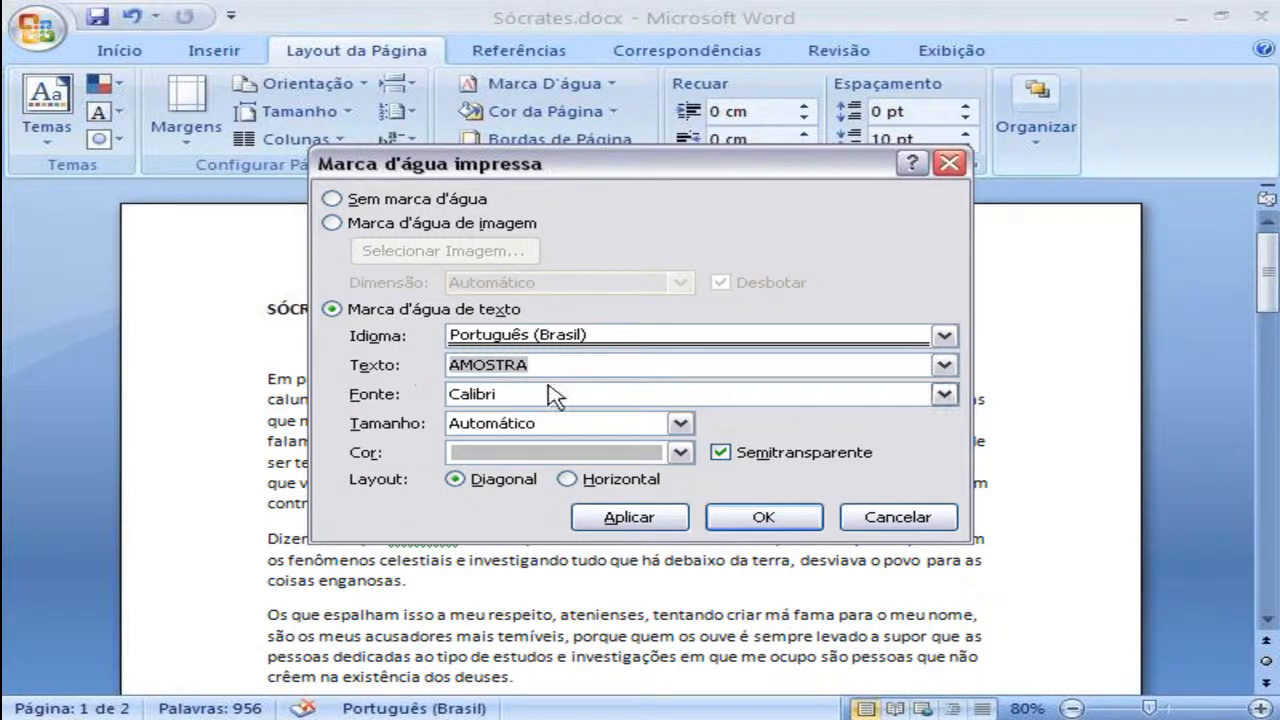
pyautogui.write('T')
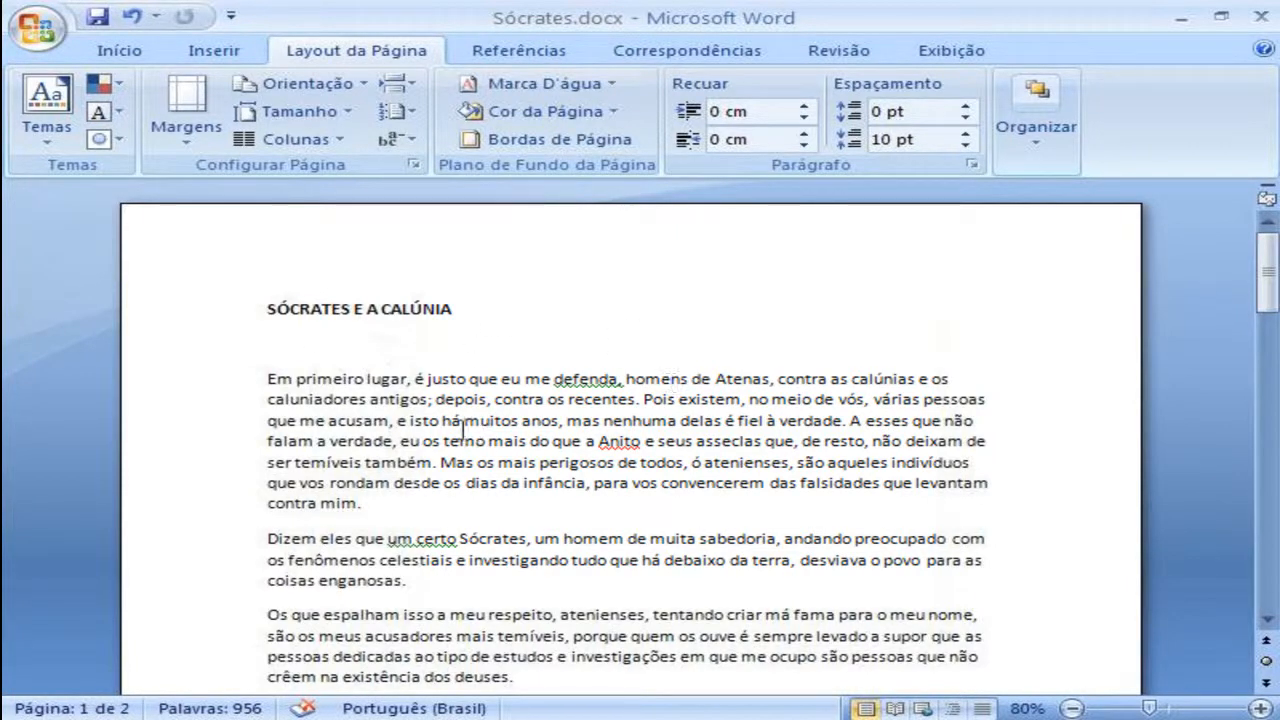
# Format the title SÓCRATES E A CALÚNIA in Times New Roman at size 16, trying Arial Black along the way
pyautogui.moveTo(250, 310); pyautogui.dragTo(462, 316)
pyautogui.click(140, 54)
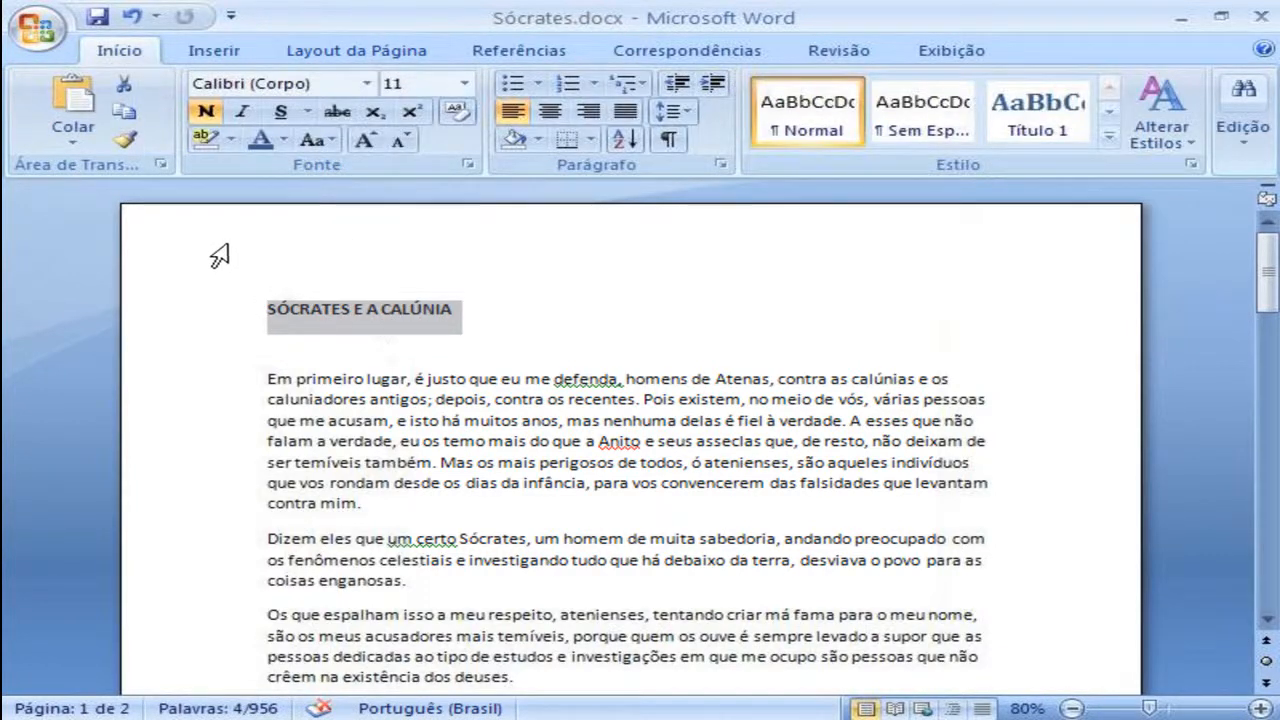
pyautogui.click(367, 84)
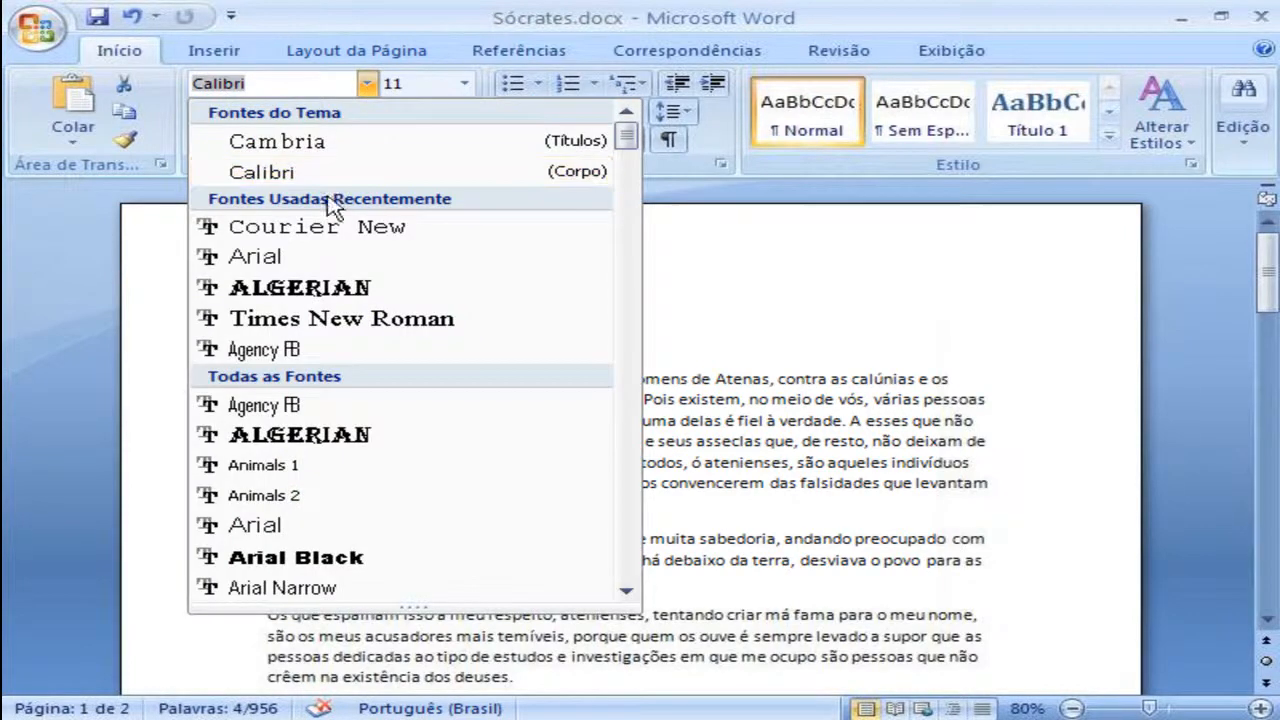
pyautogui.click(343, 320)
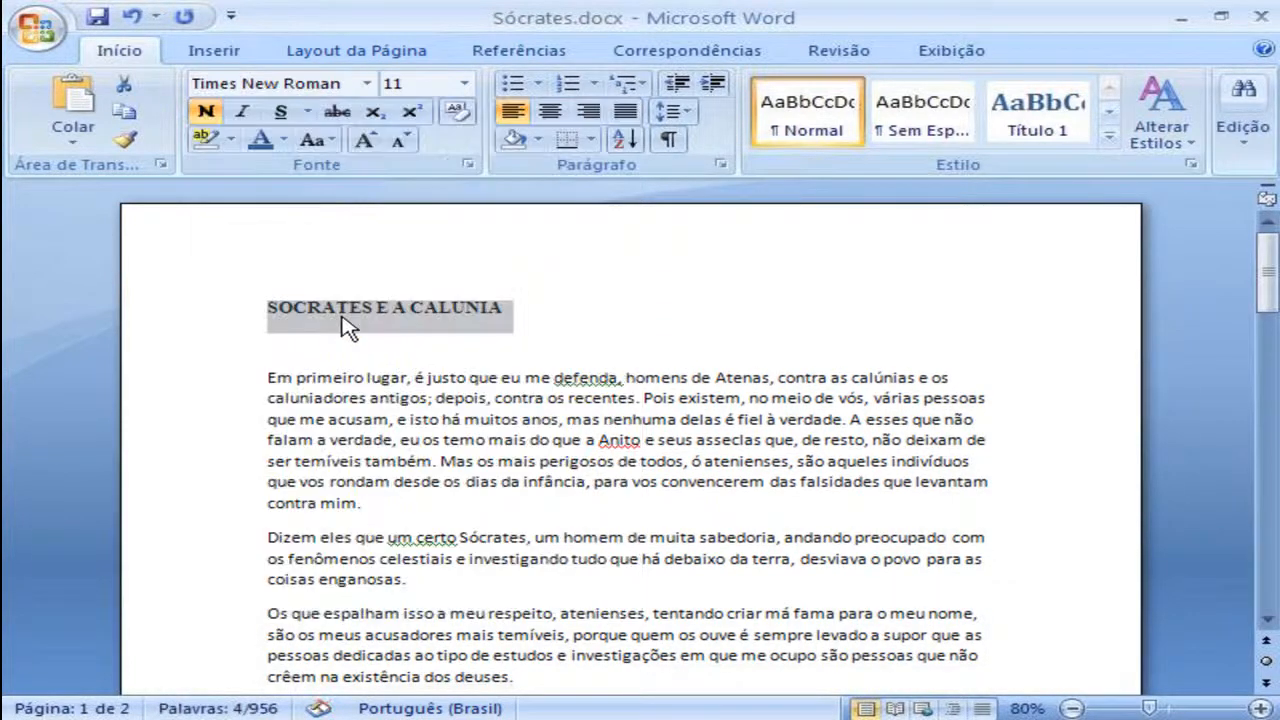
pyautogui.click(368, 84)
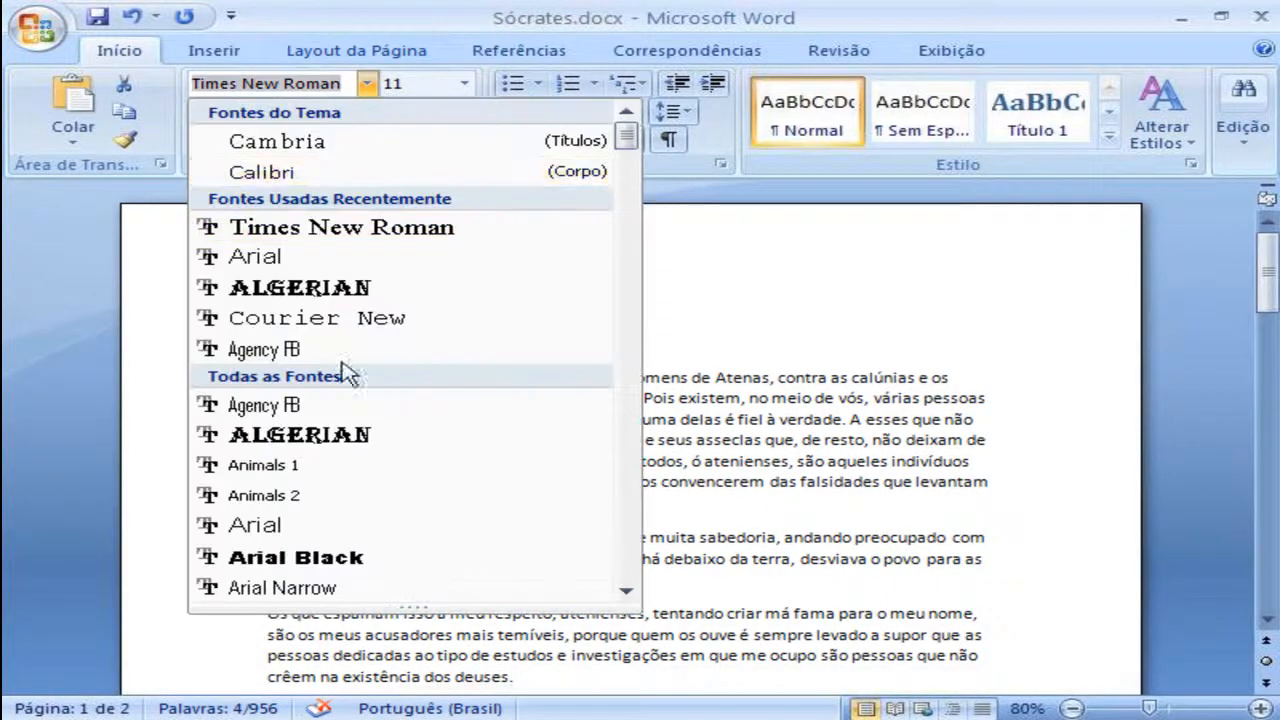
pyautogui.click(348, 560)
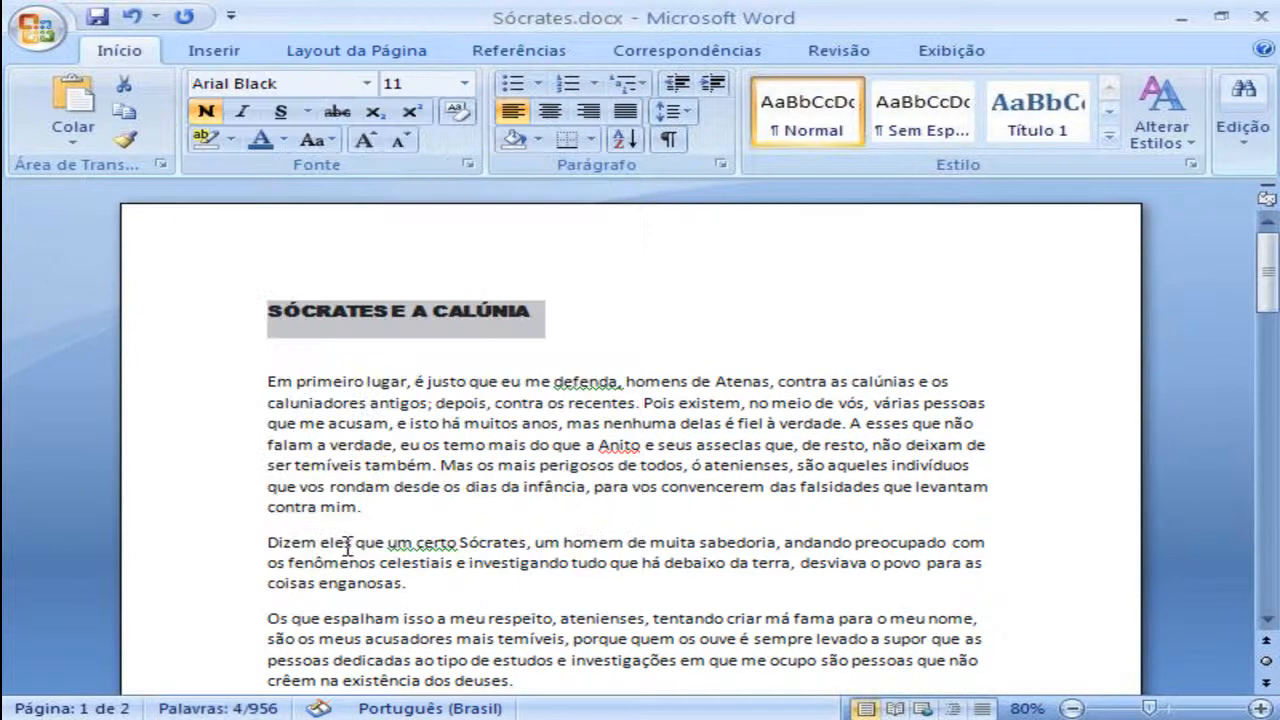
pyautogui.click(372, 86)
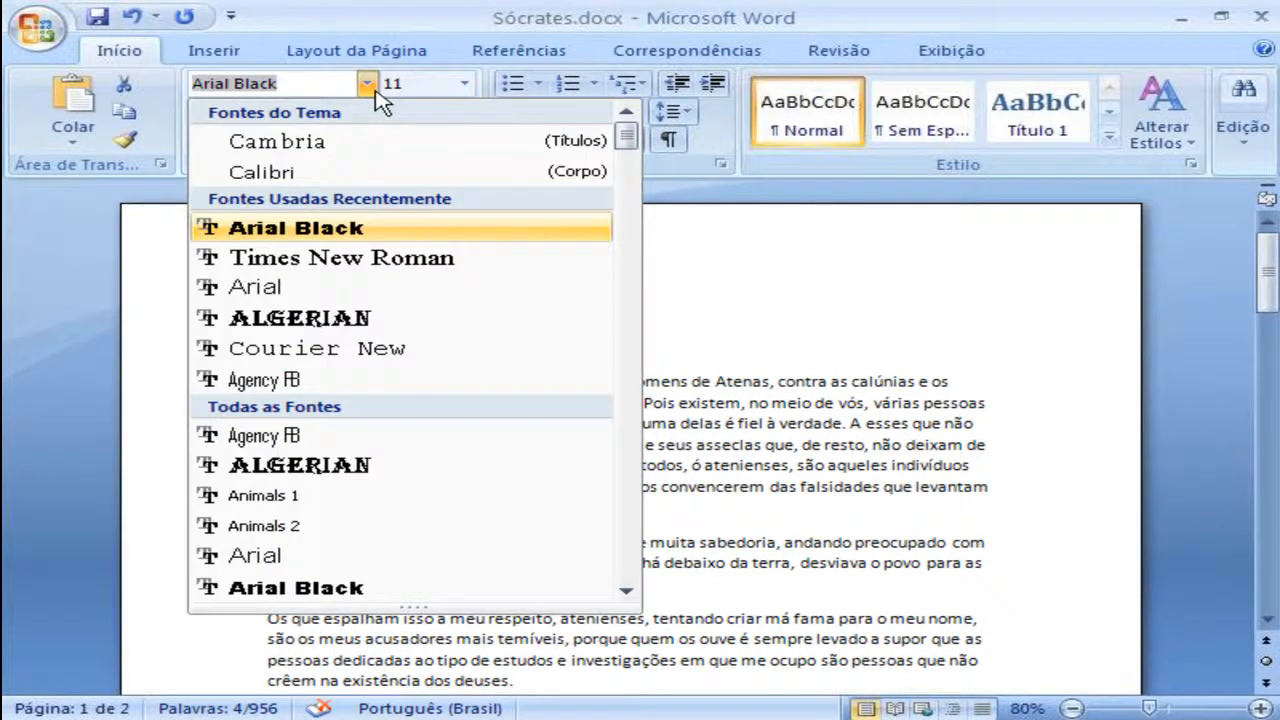
pyautogui.click(326, 260)
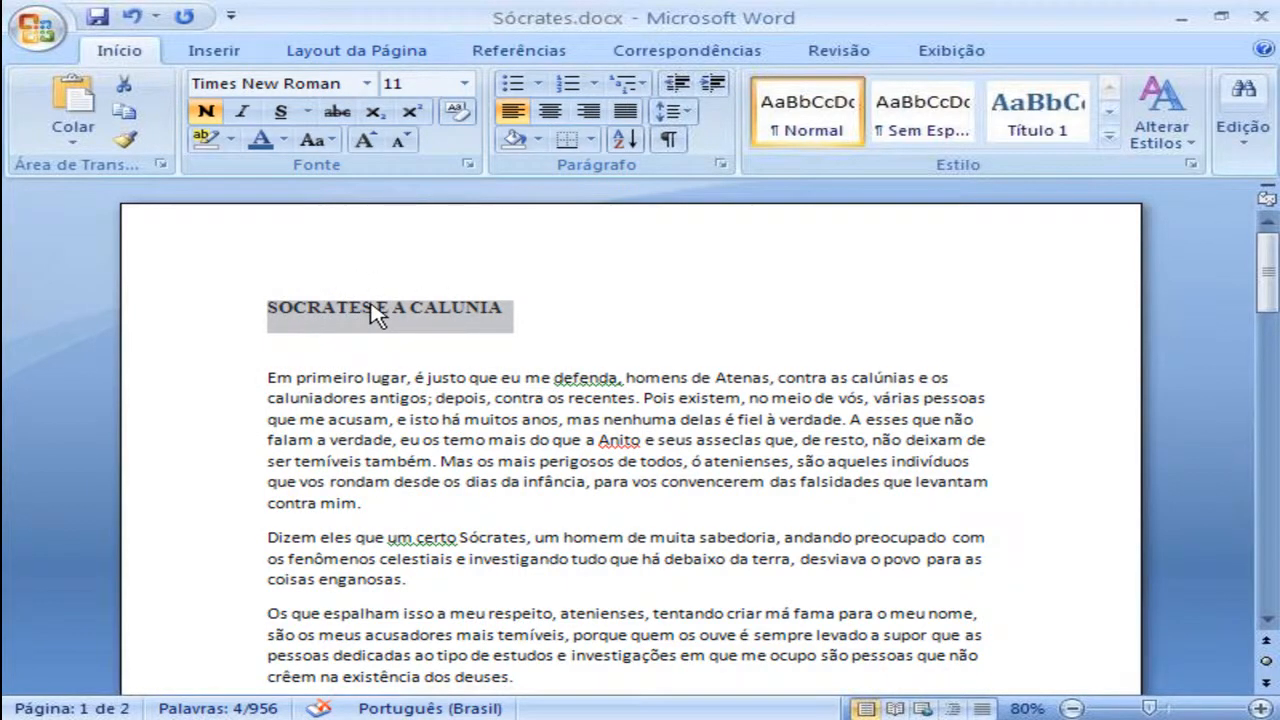
pyautogui.click(464, 83)
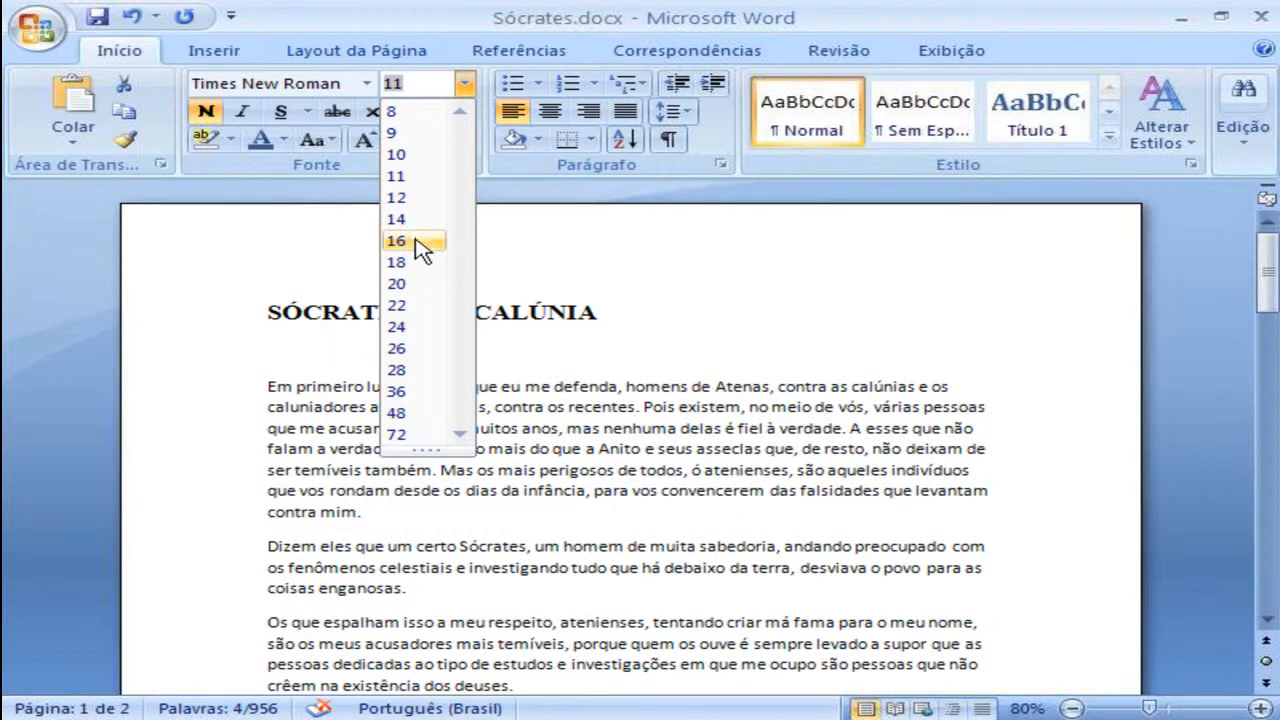
pyautogui.click(415, 241)
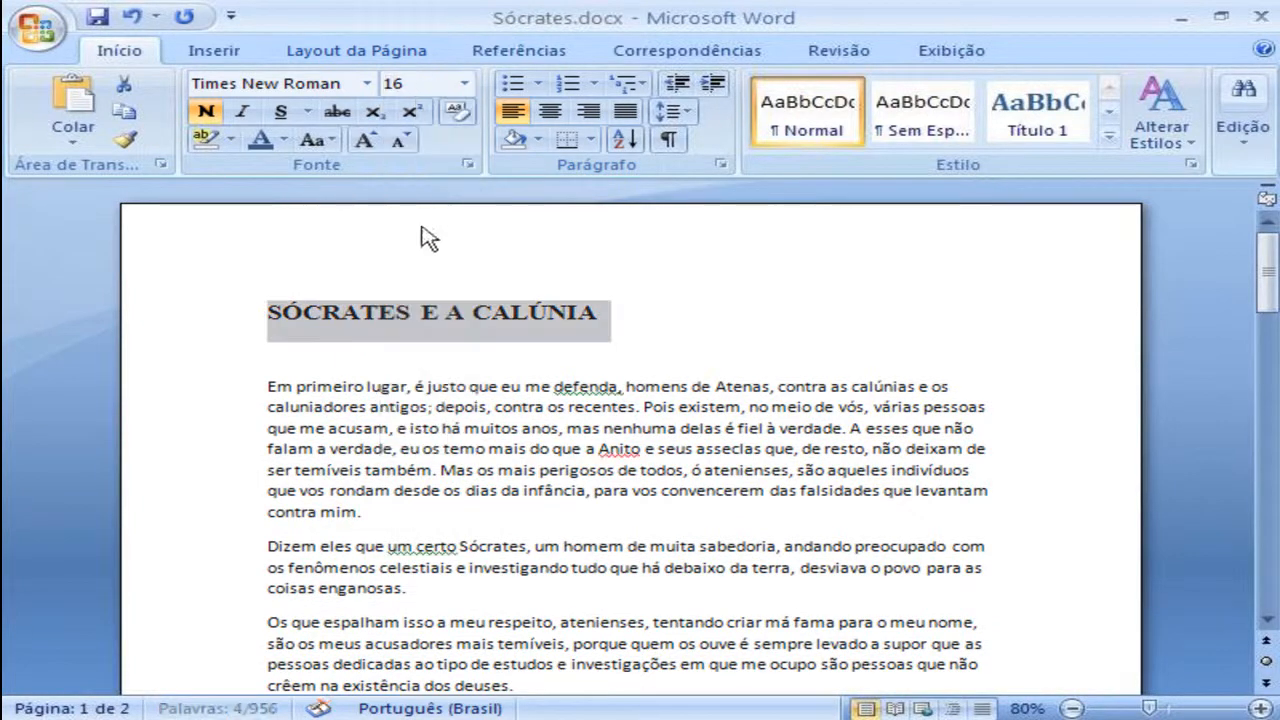
# Try italic, underline and bold on and off for the title, returning it to bold only
pyautogui.click(244, 112)
pyautogui.click(280, 112)
pyautogui.click(278, 113)
pyautogui.click(242, 113)
pyautogui.click(205, 112)
pyautogui.click(205, 112)
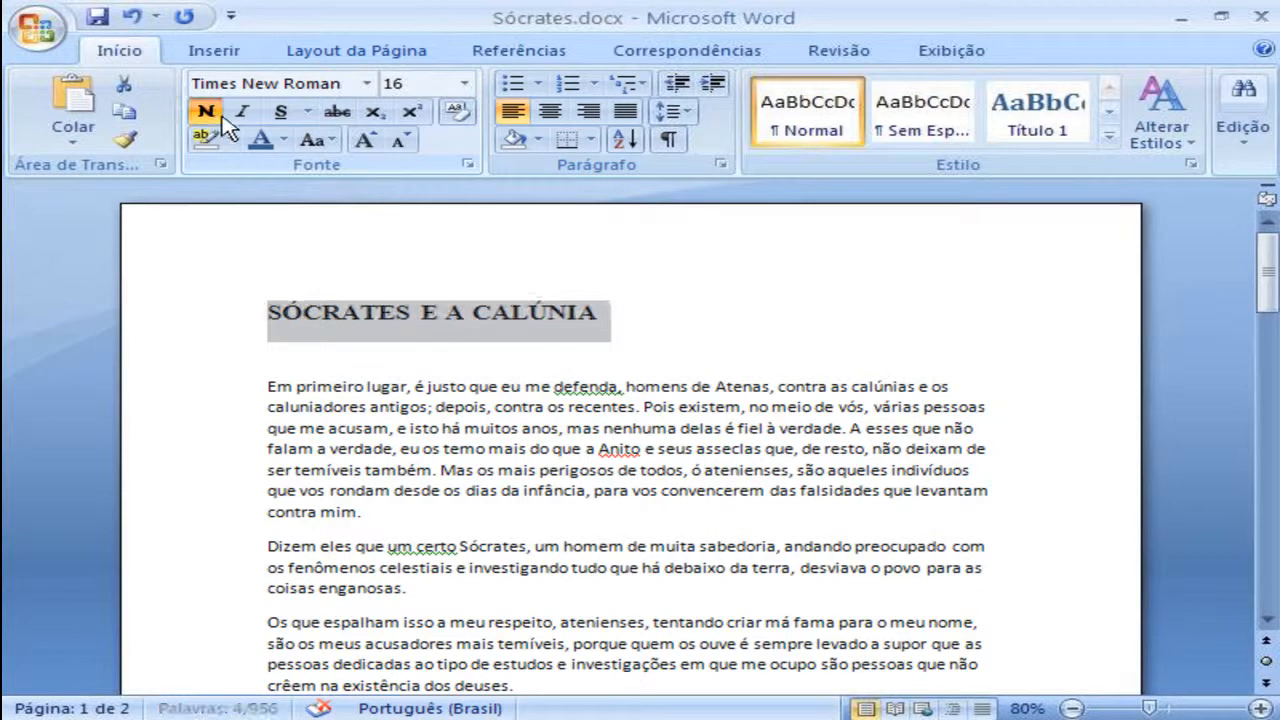
pyautogui.click(242, 112)
pyautogui.click(280, 115)
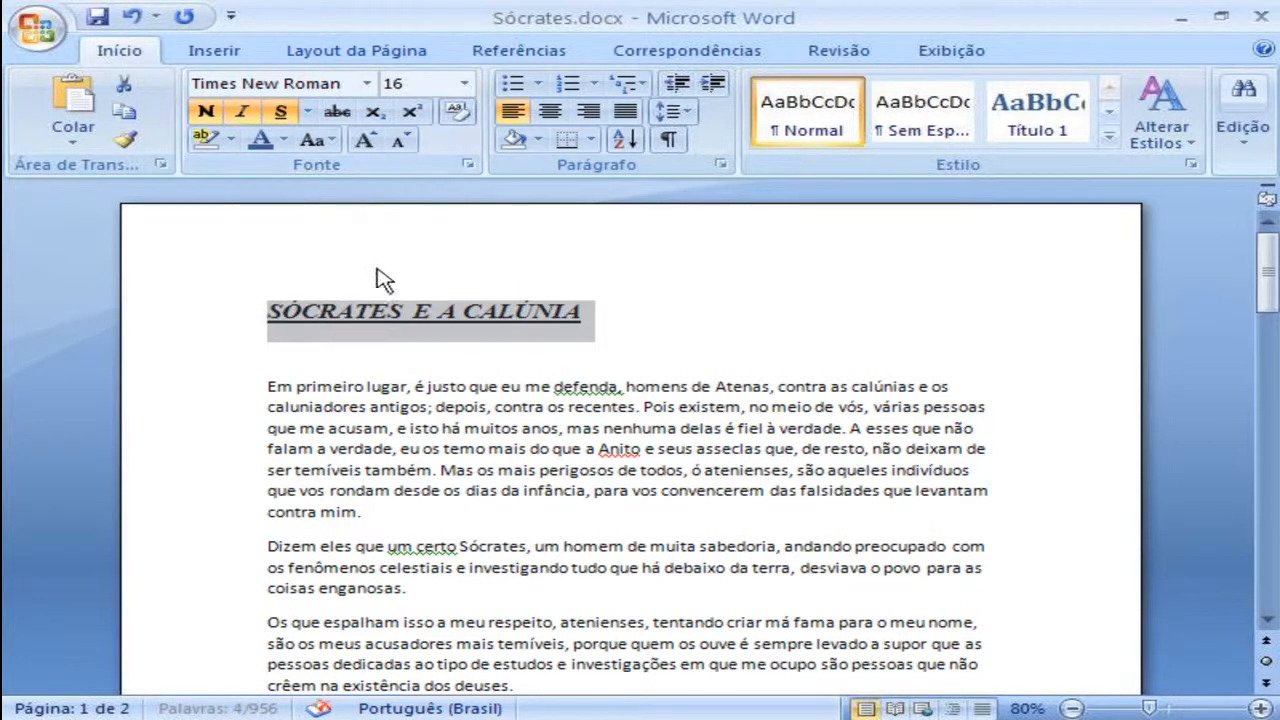
pyautogui.click(280, 115)
pyautogui.click(242, 112)
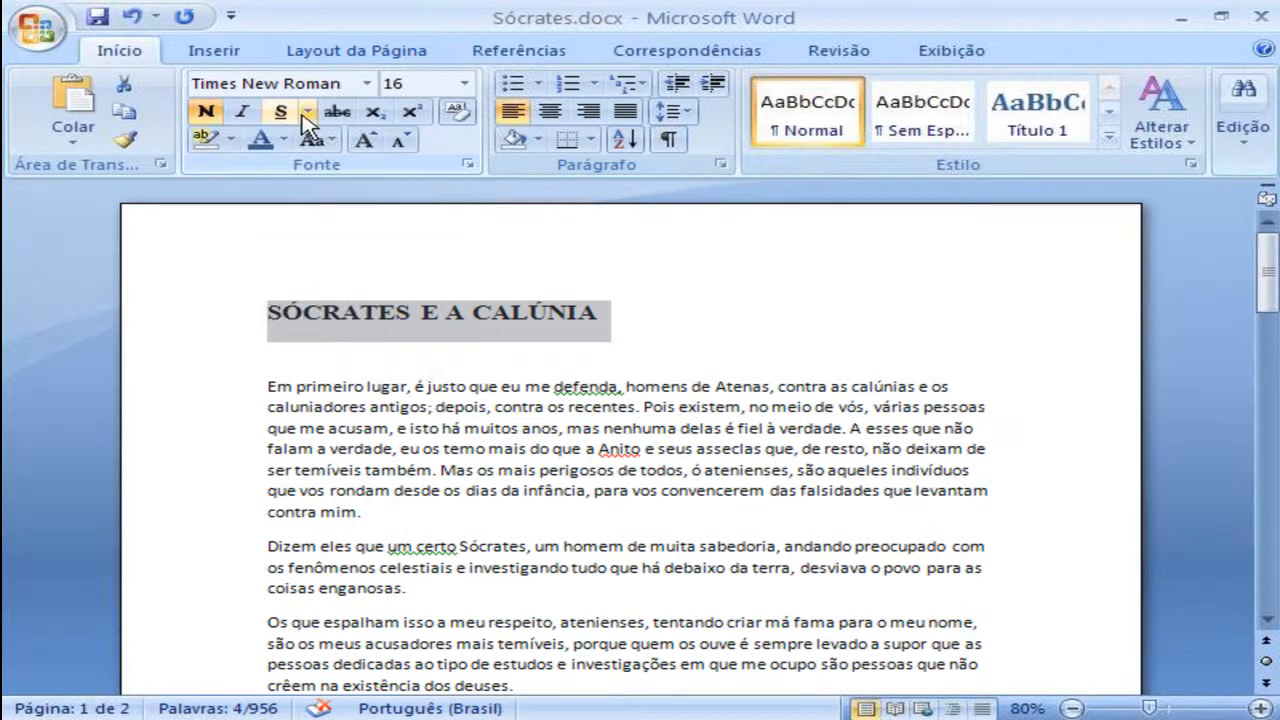
# Try strikethrough, subscript and superscript on the title, removing each effect again
pyautogui.click(337, 112)
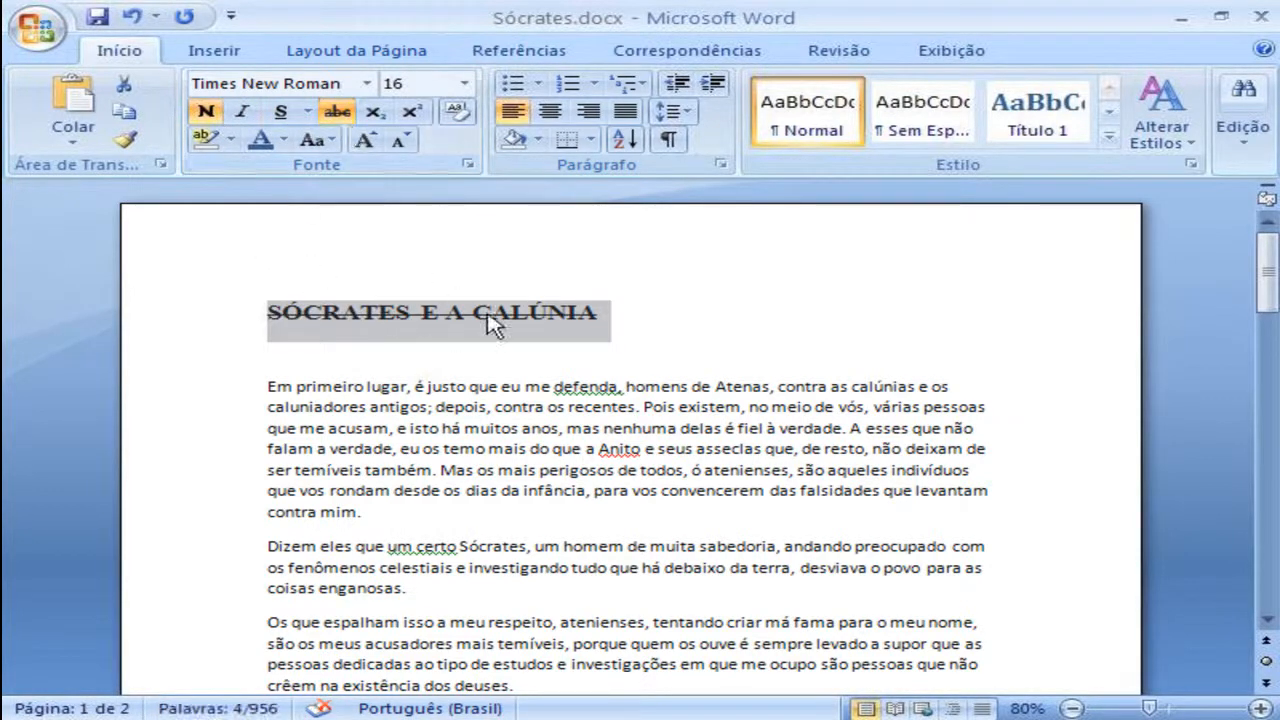
pyautogui.click(337, 112)
pyautogui.click(374, 113)
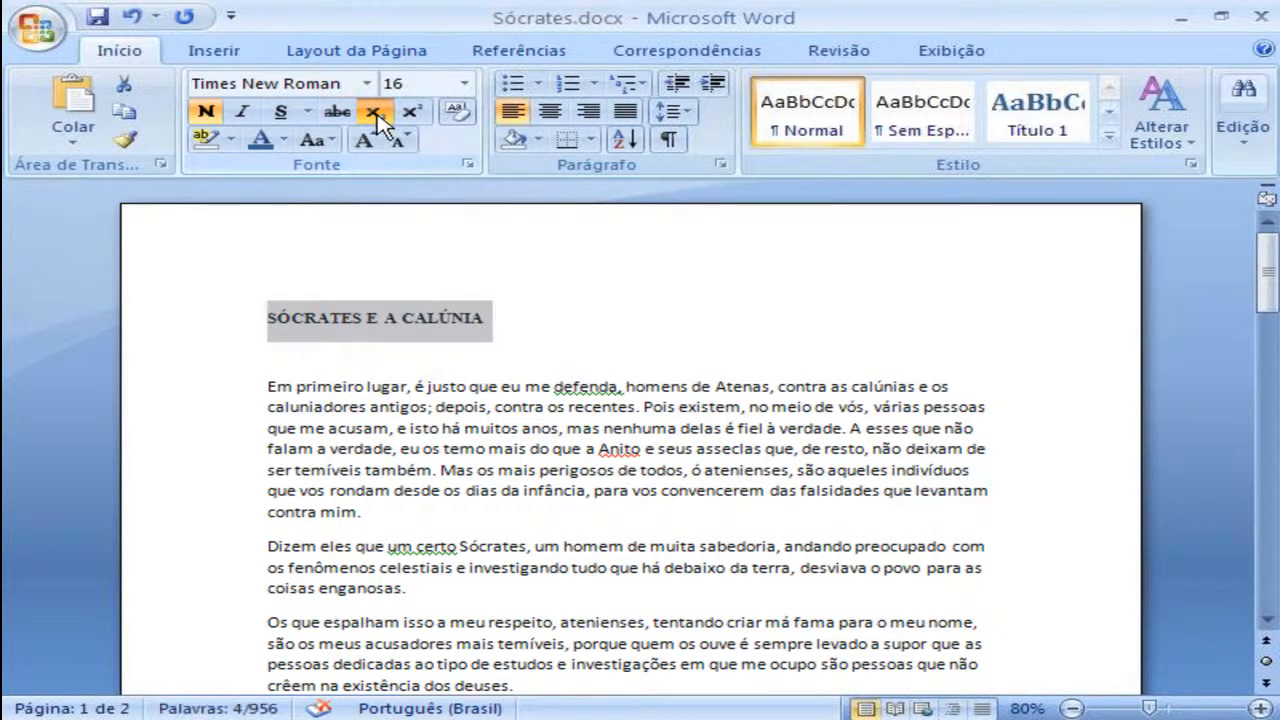
pyautogui.click(374, 113)
pyautogui.click(412, 114)
pyautogui.click(412, 114)
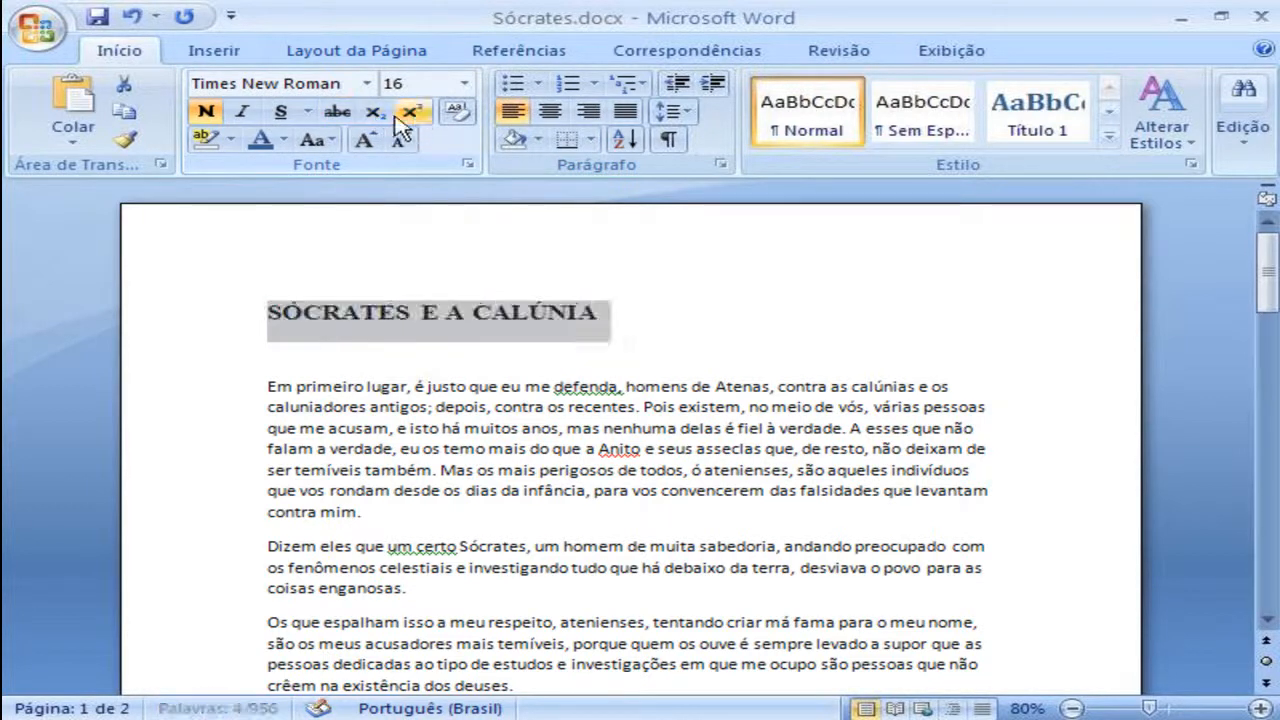
# Try Colocar Cada Palavra em Maiúscula and larger font sizes on the title, returning it to size 16 in uppercase
pyautogui.click(334, 145)
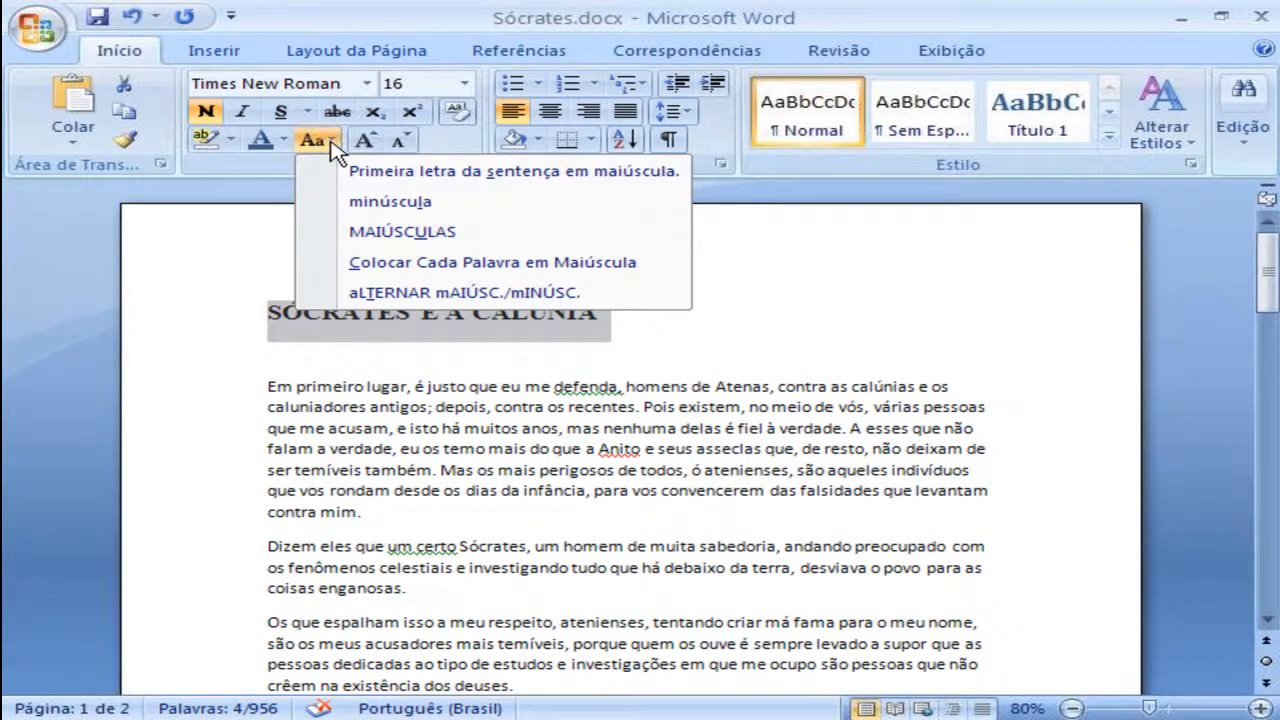
pyautogui.click(441, 263)
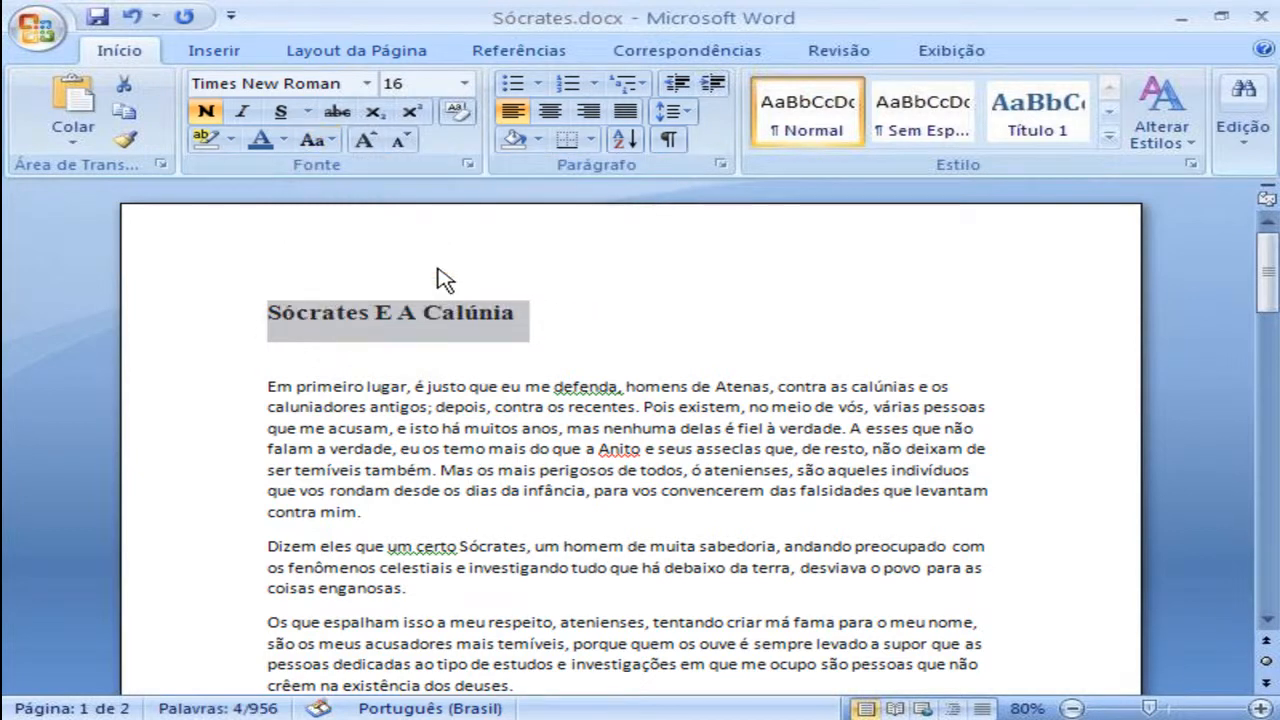
pyautogui.click(364, 142)
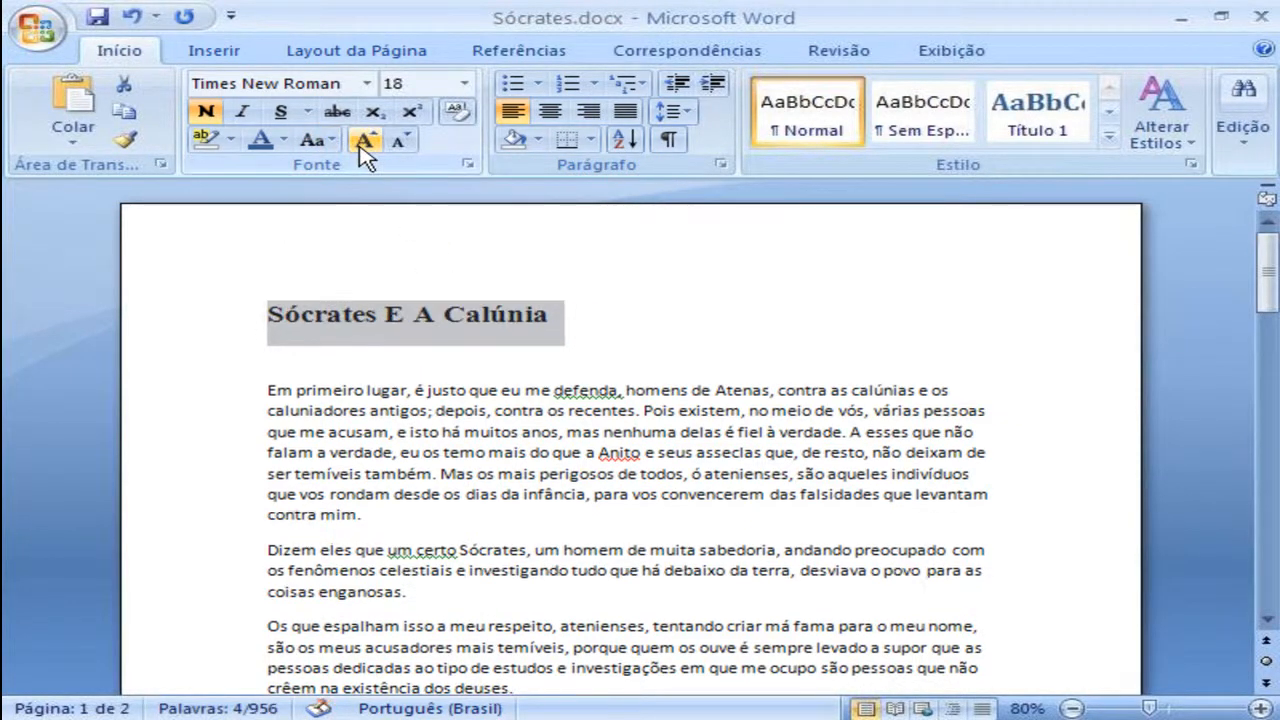
pyautogui.click(364, 142)
pyautogui.click(401, 142)
pyautogui.click(401, 142)
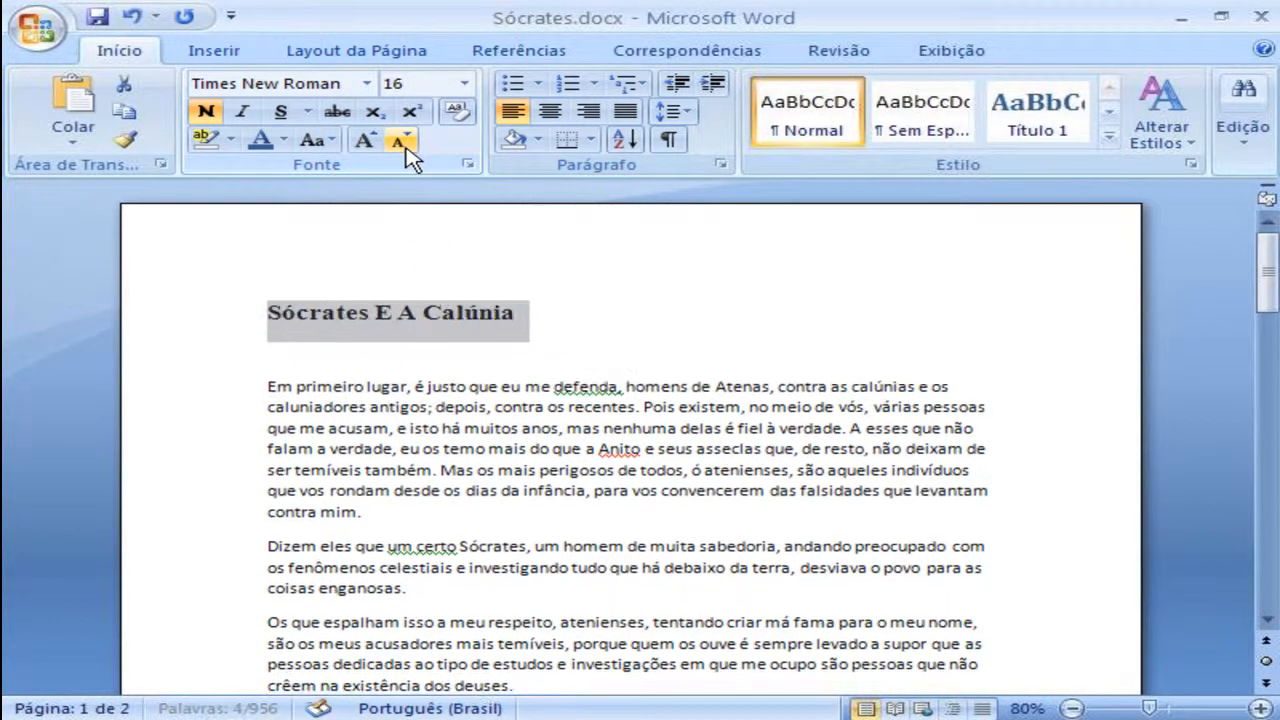
pyautogui.hotkey('shift', 'F3')
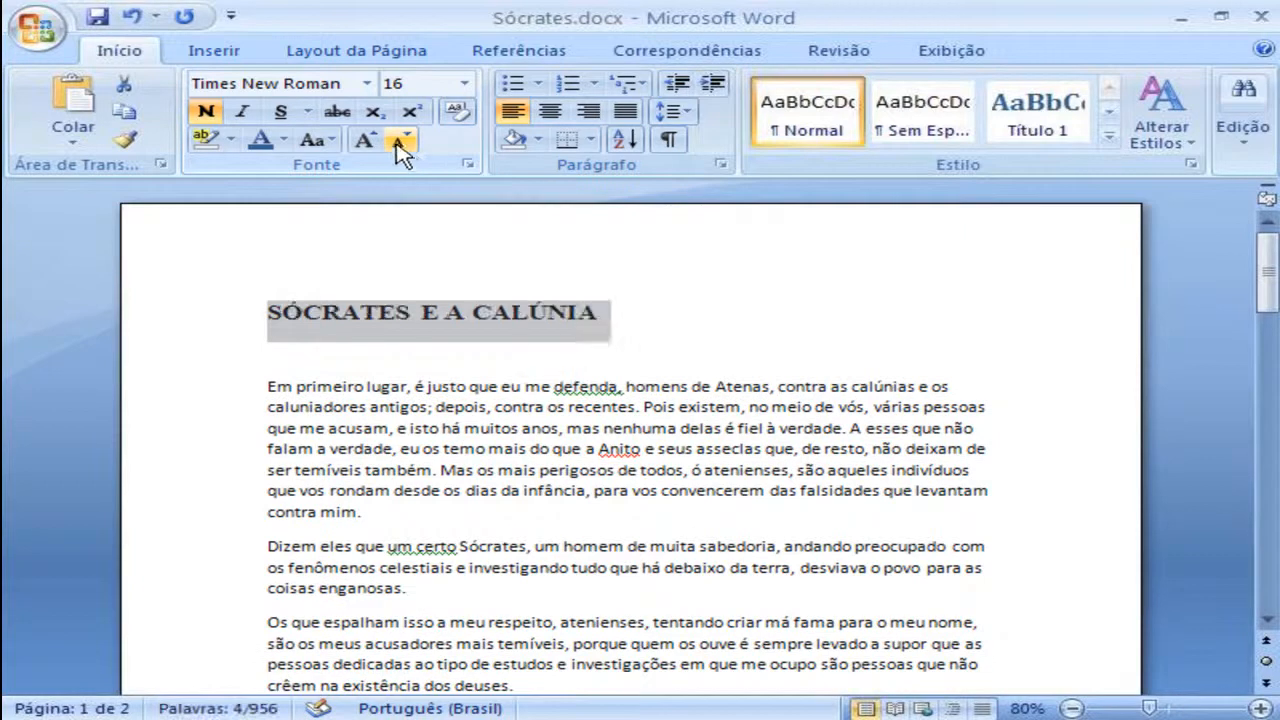
# Highlight the whole title SÓCRATES E A CALÚNIA in yellow
pyautogui.click(456, 122)
pyautogui.click(231, 141)
pyautogui.click(214, 142)
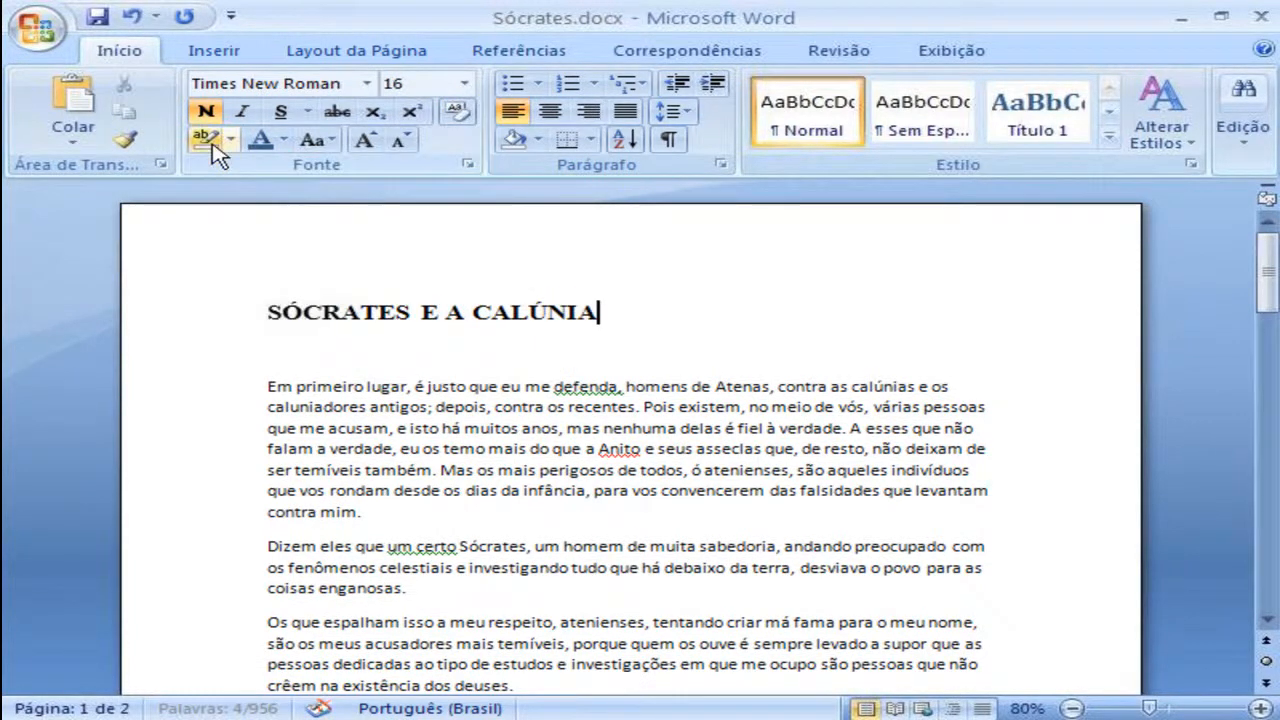
pyautogui.moveTo(268, 311); pyautogui.dragTo(598, 312)
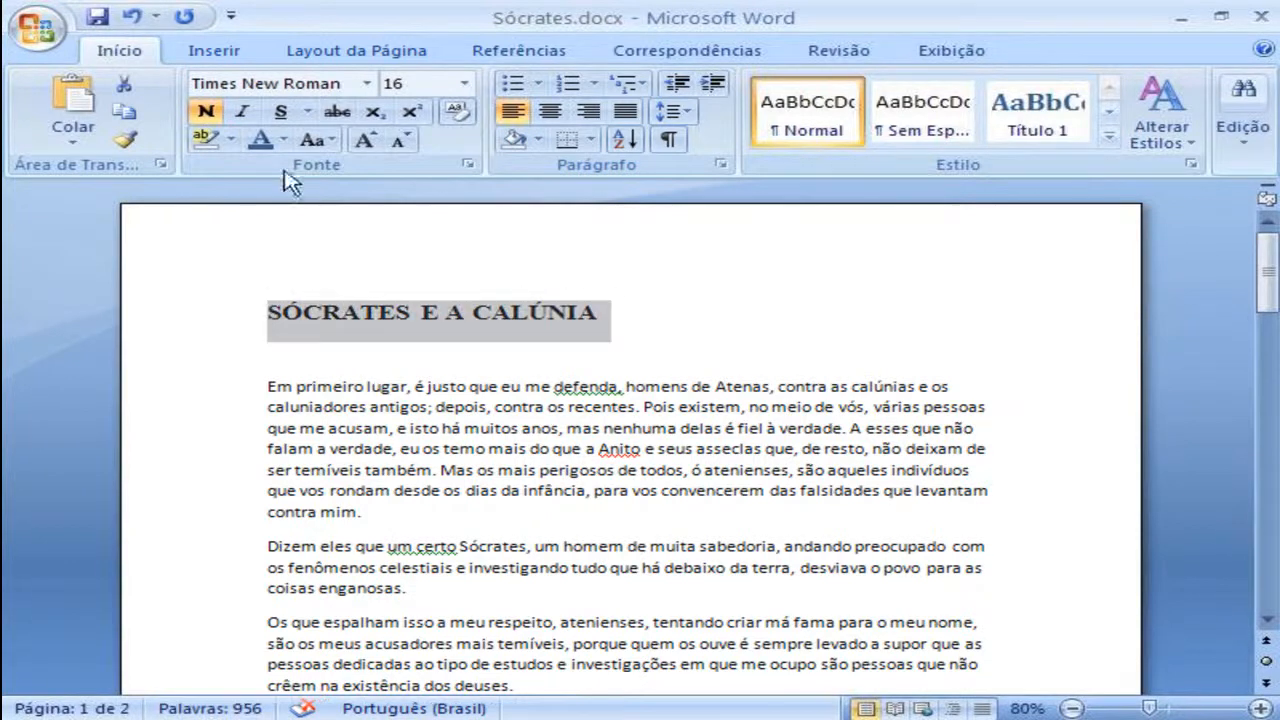
pyautogui.click(206, 139)
pyautogui.click(231, 141)
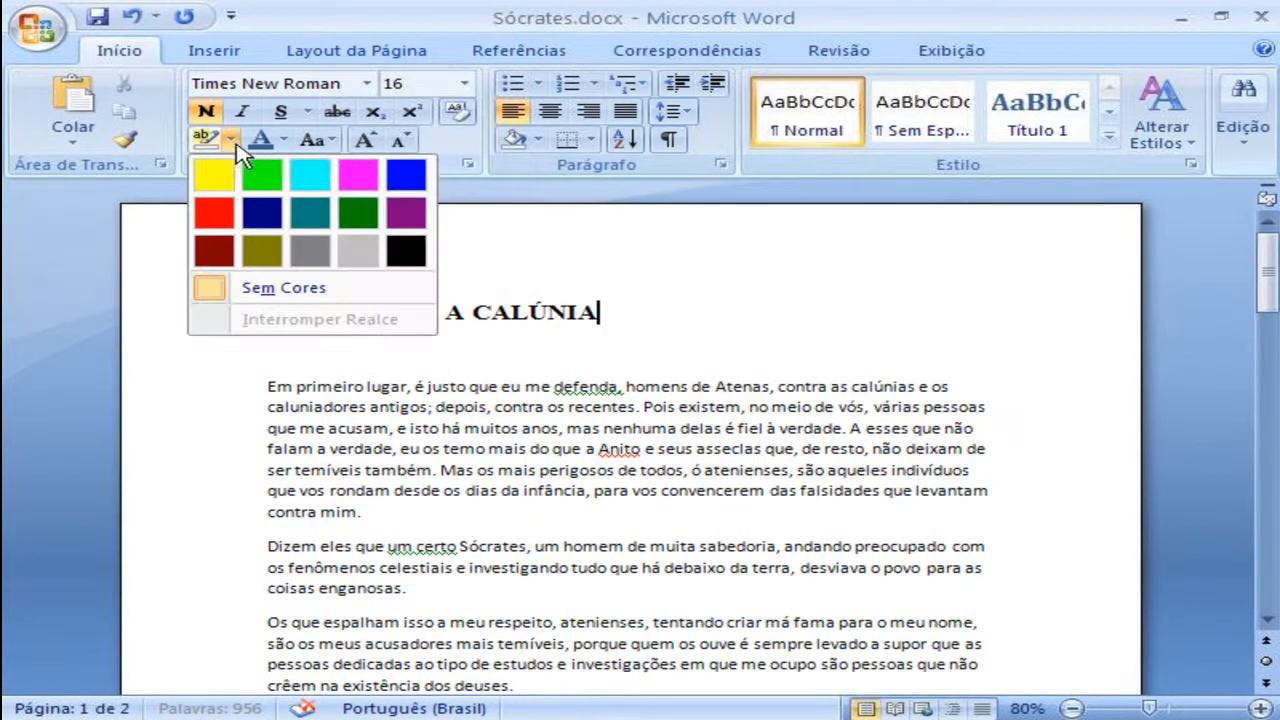
pyautogui.click(228, 178)
pyautogui.moveTo(603, 314); pyautogui.dragTo(268, 310)
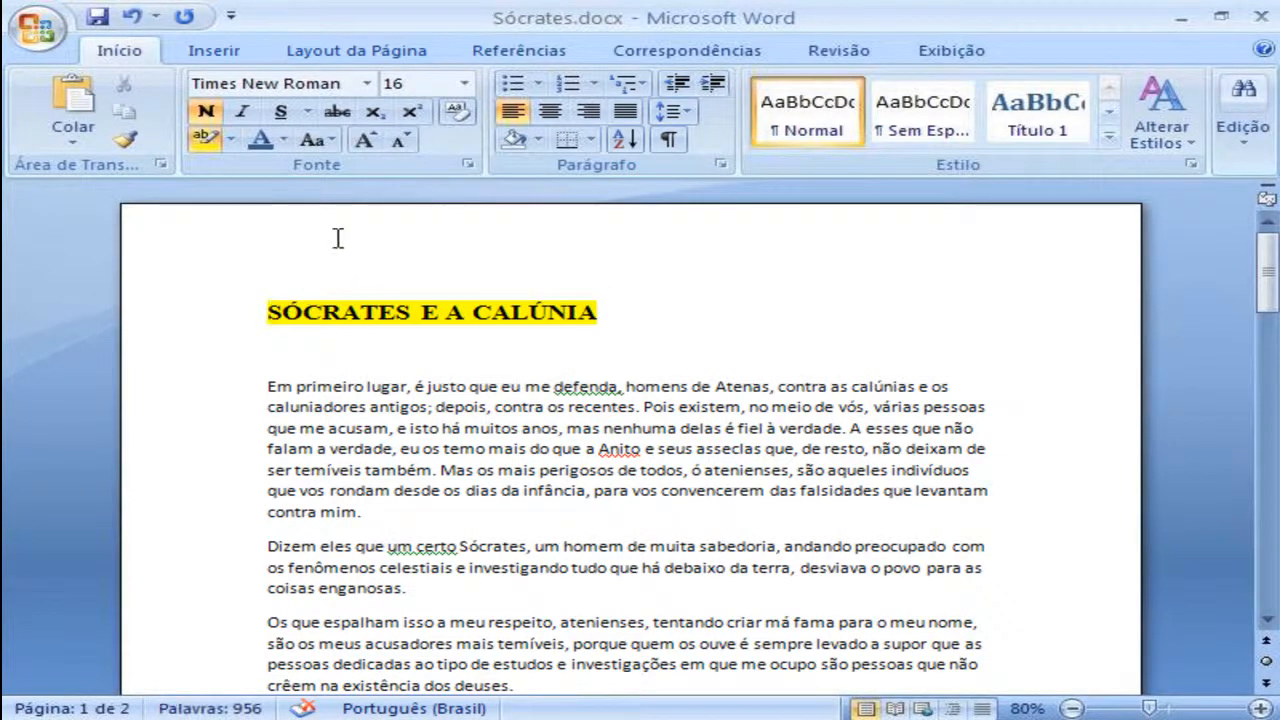
# Change the title's highlight colour to bright green
pyautogui.click(233, 141)
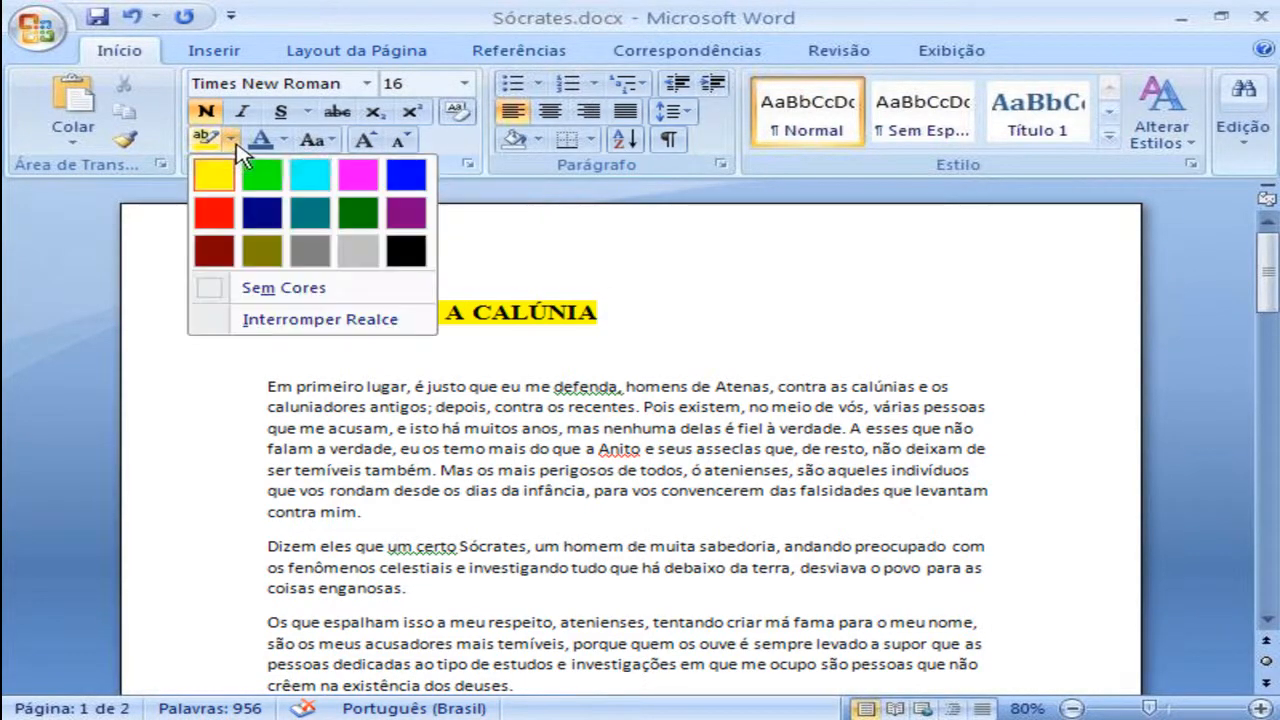
pyautogui.click(262, 175)
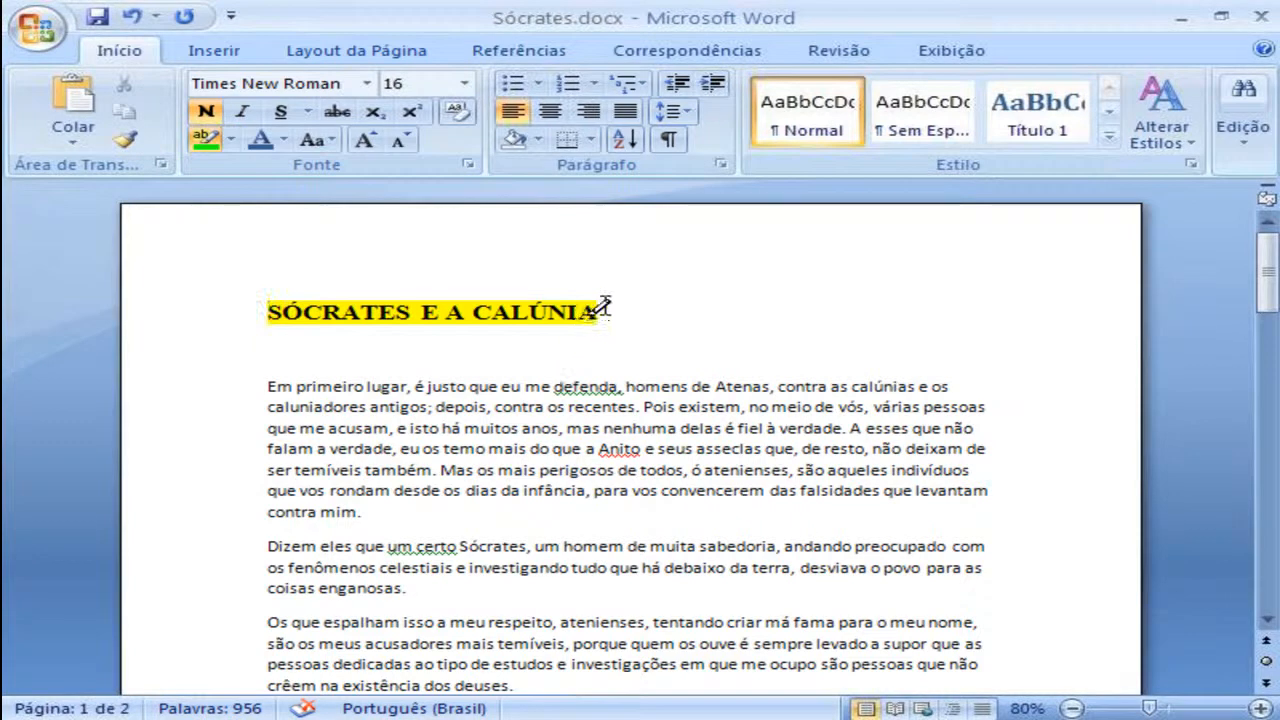
pyautogui.moveTo(603, 307); pyautogui.dragTo(274, 308)
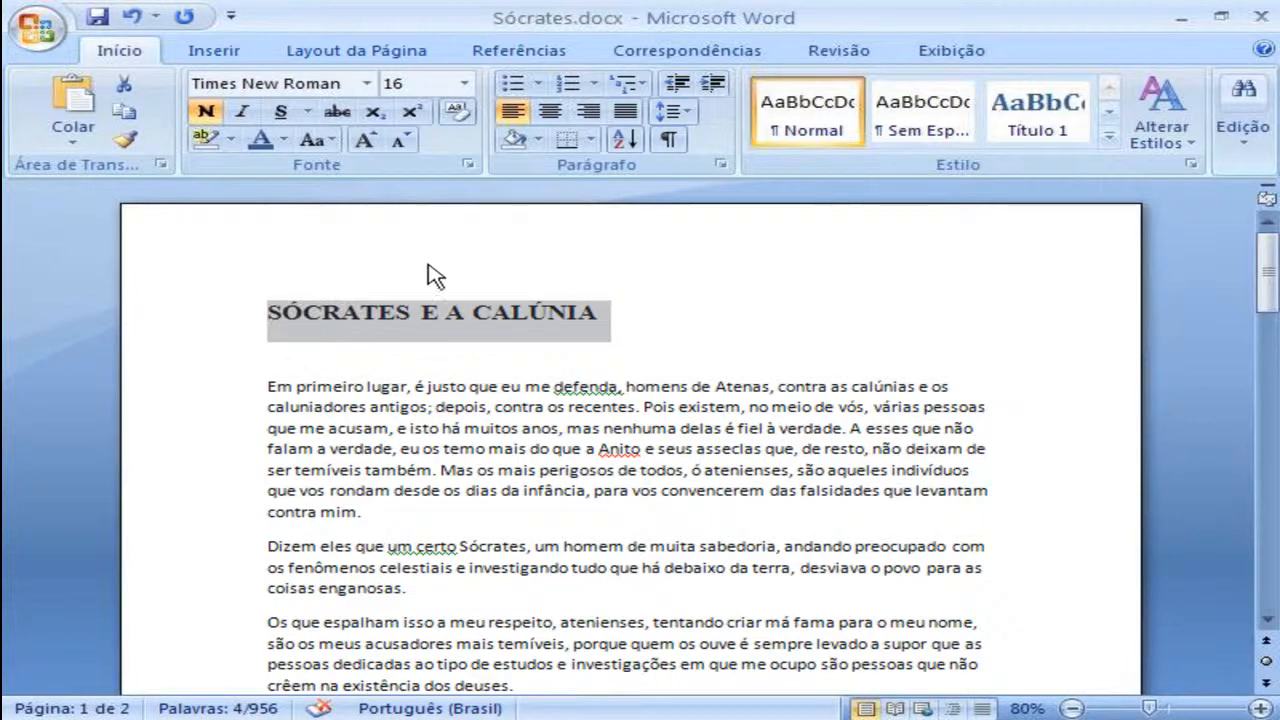
# Try centred and right alignment on the title and return it to left alignment
pyautogui.click(420, 316)
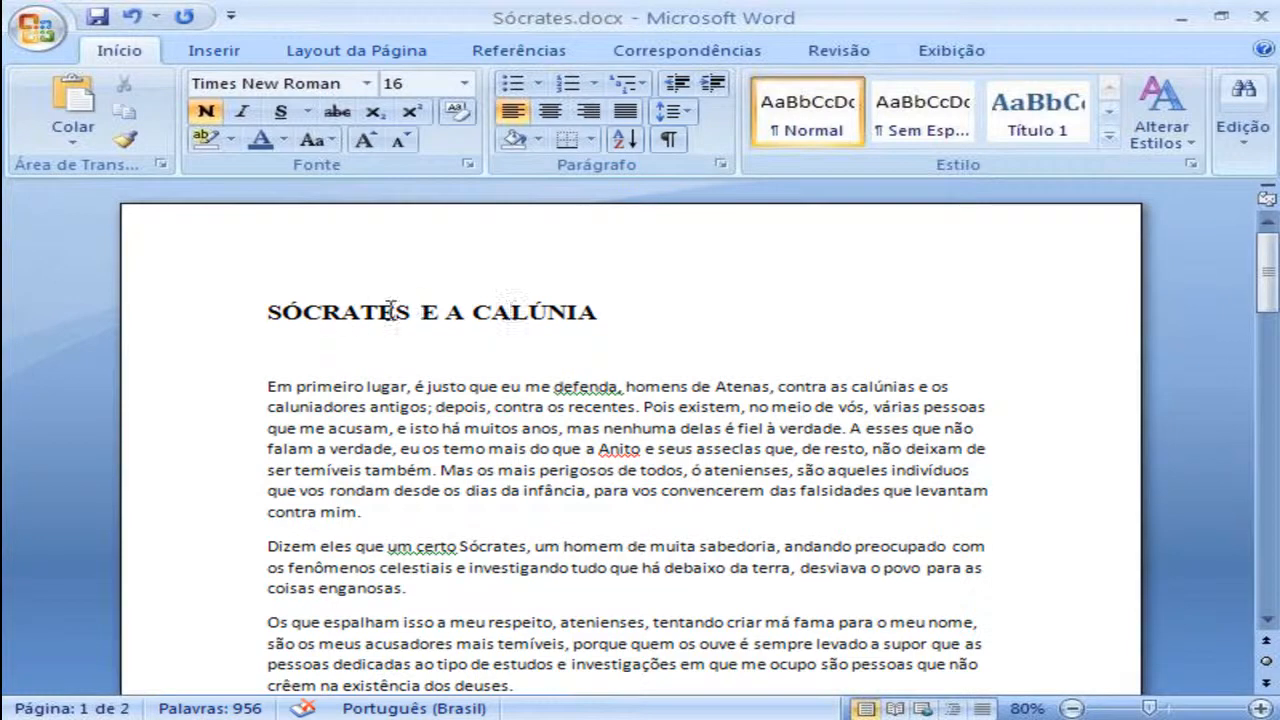
pyautogui.click(549, 112)
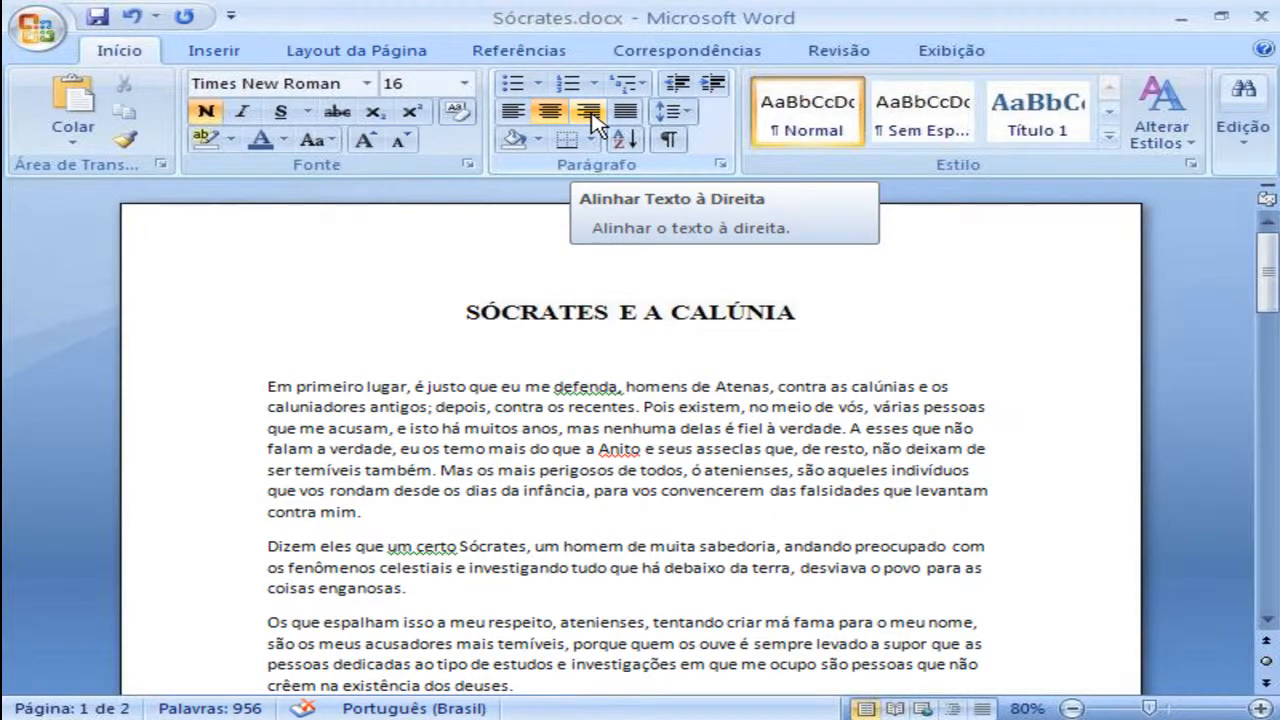
pyautogui.click(592, 118)
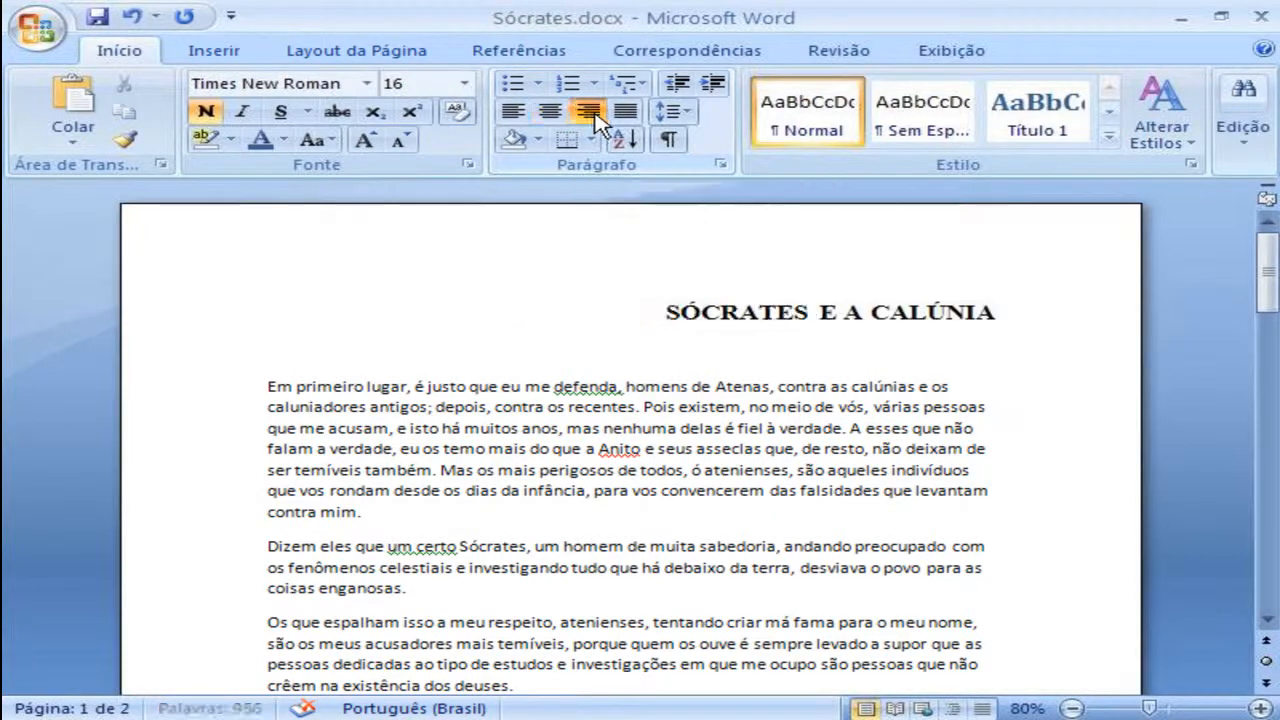
pyautogui.click(514, 113)
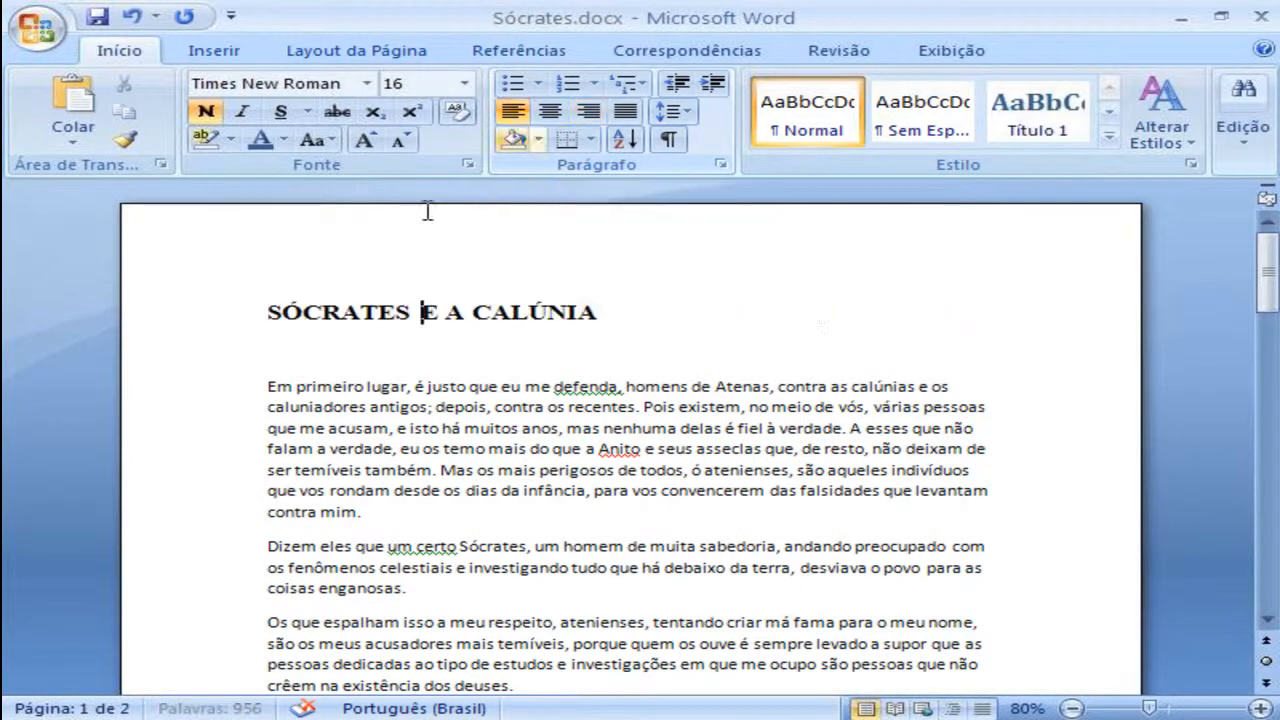
# Justify the first body paragraph, beginning "Em primeiro lugar"
pyautogui.moveTo(222, 394); pyautogui.dragTo(229, 517)
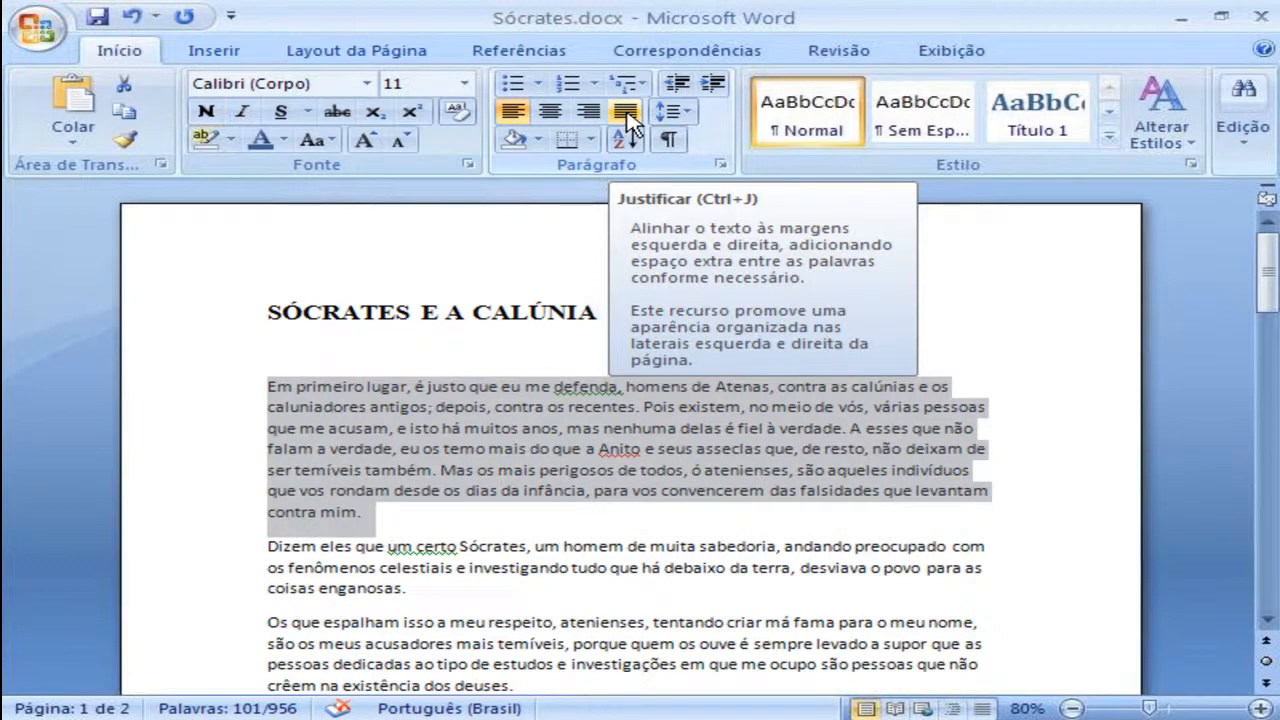
pyautogui.click(630, 122)
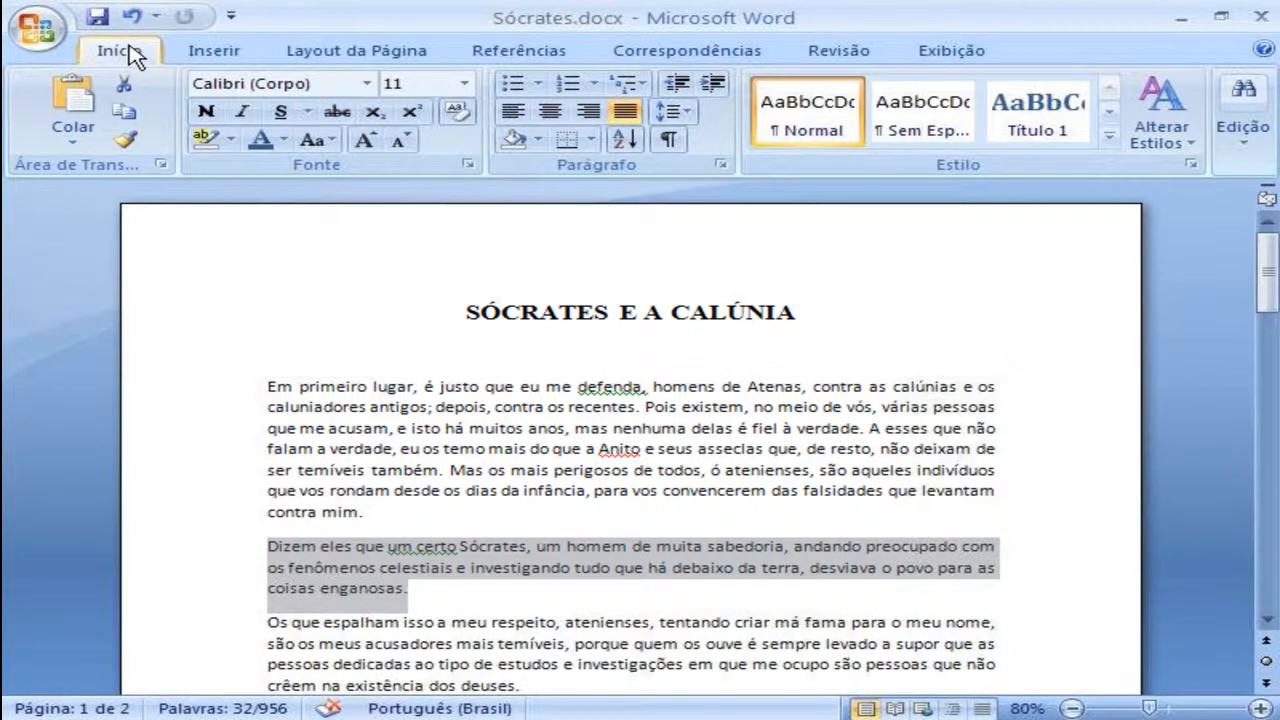
# Examine the Paragraph settings for the selected "Dizem eles" paragraph: alignment, outline level, indents, spacing before and after, and line spacing choices
pyautogui.click(685, 112)
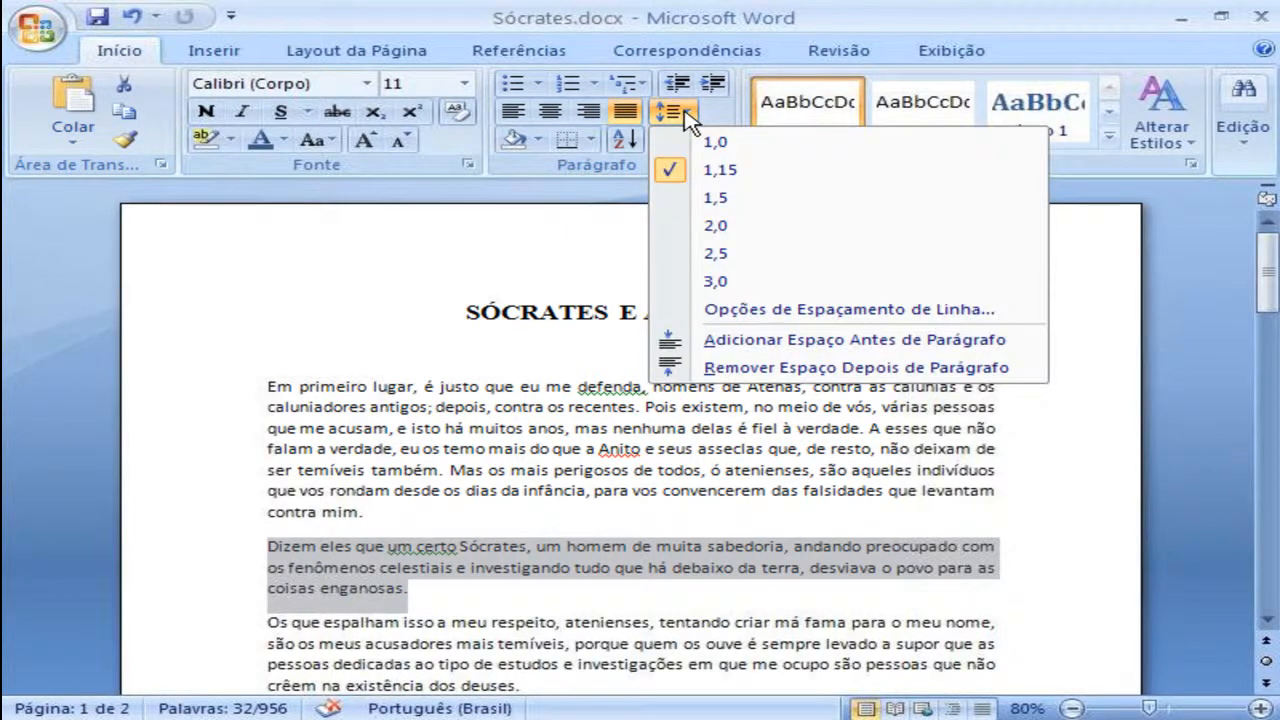
pyautogui.click(757, 318)
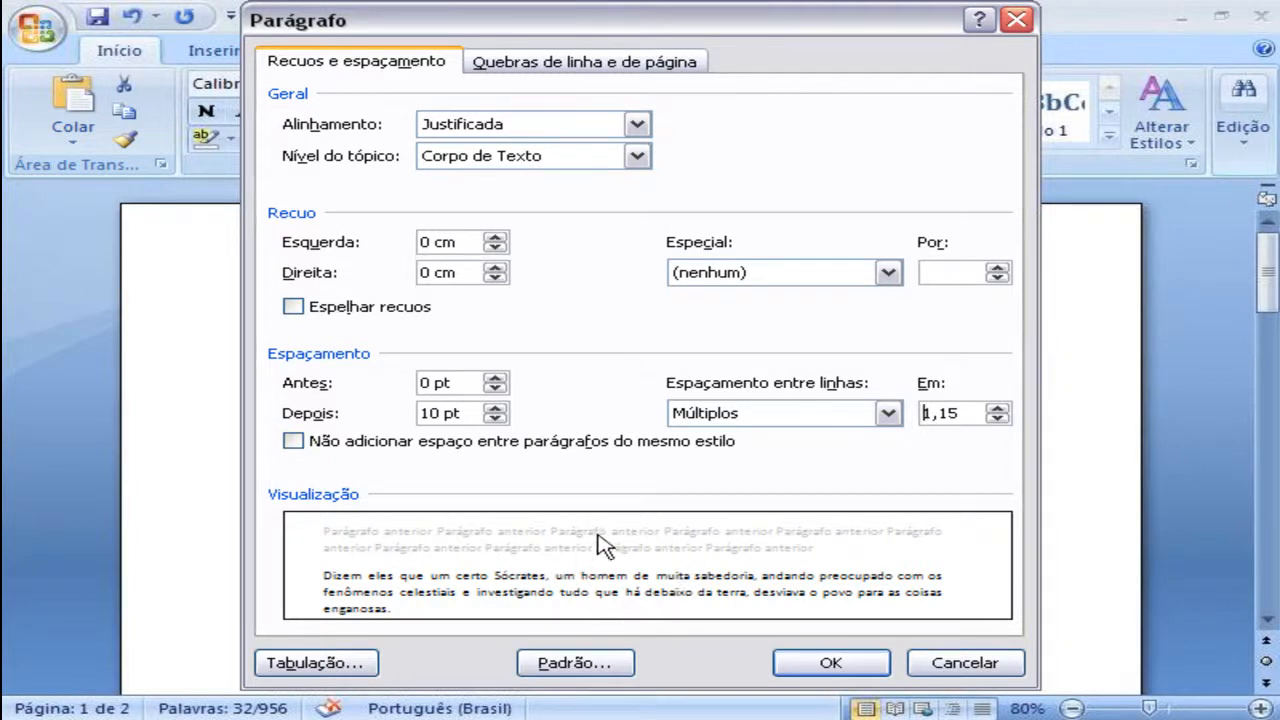
pyautogui.click(637, 126)
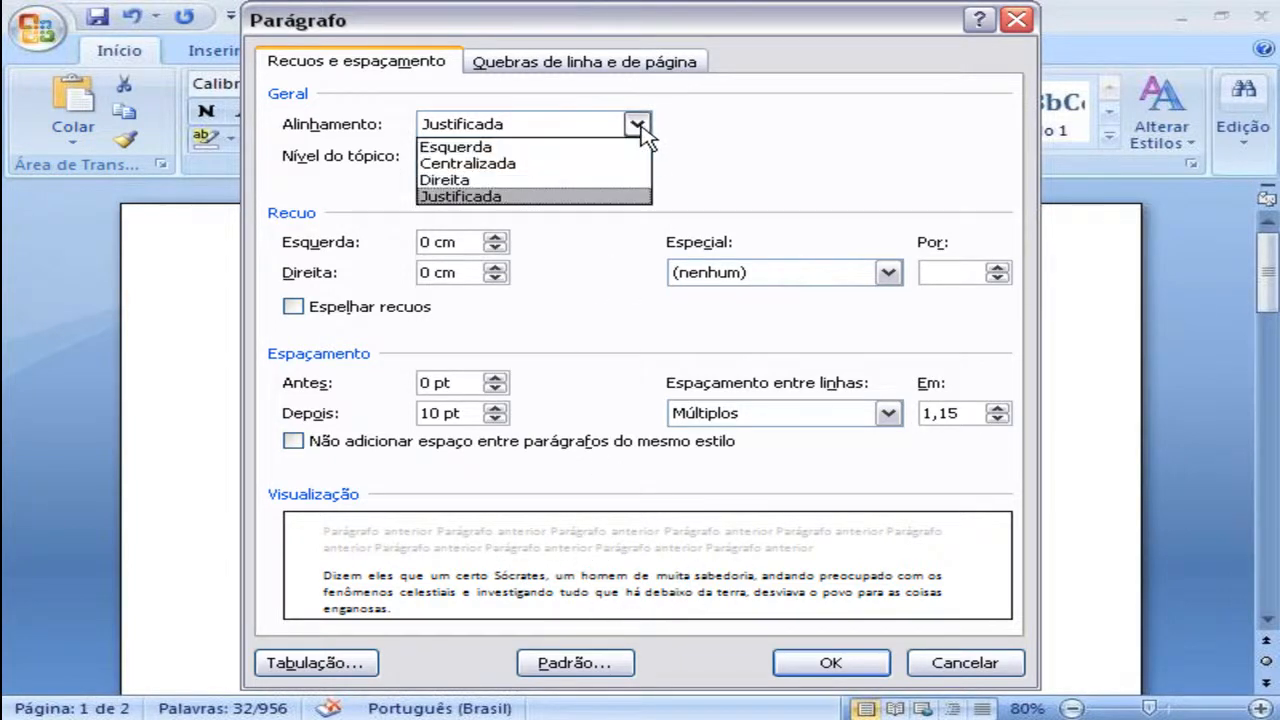
pyautogui.click(636, 124)
pyautogui.click(637, 156)
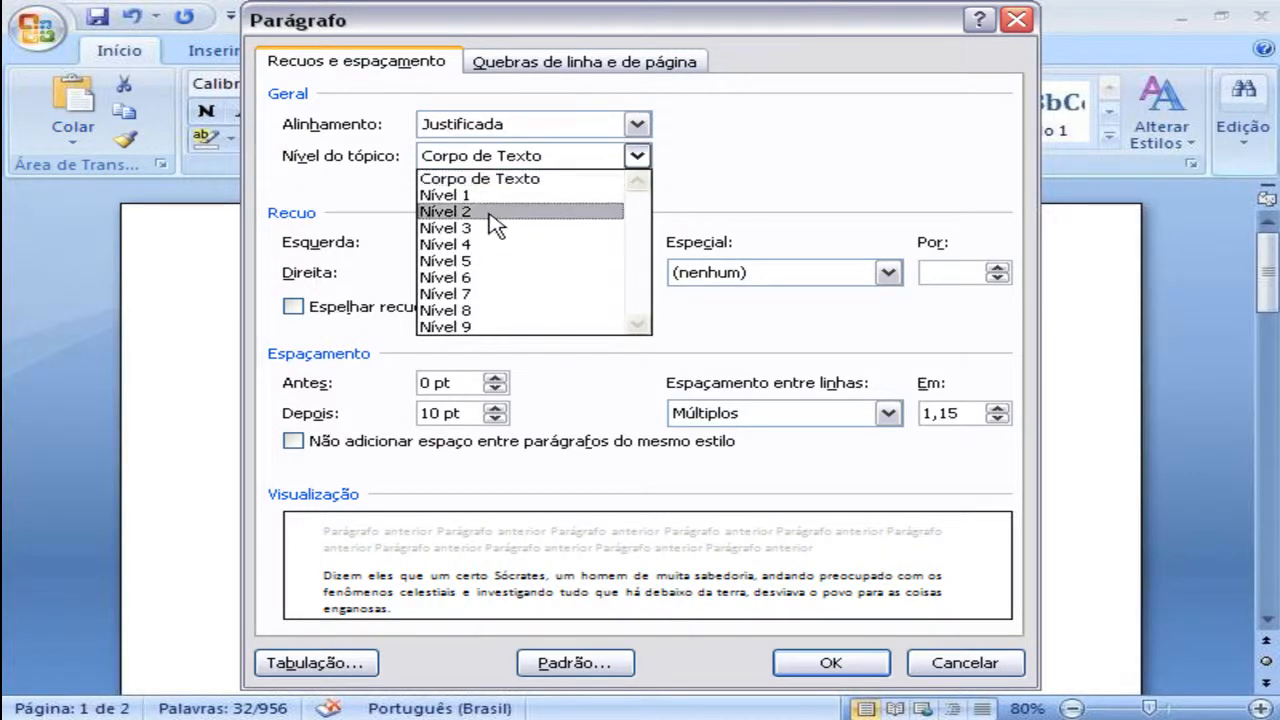
pyautogui.click(706, 188)
pyautogui.click(430, 242)
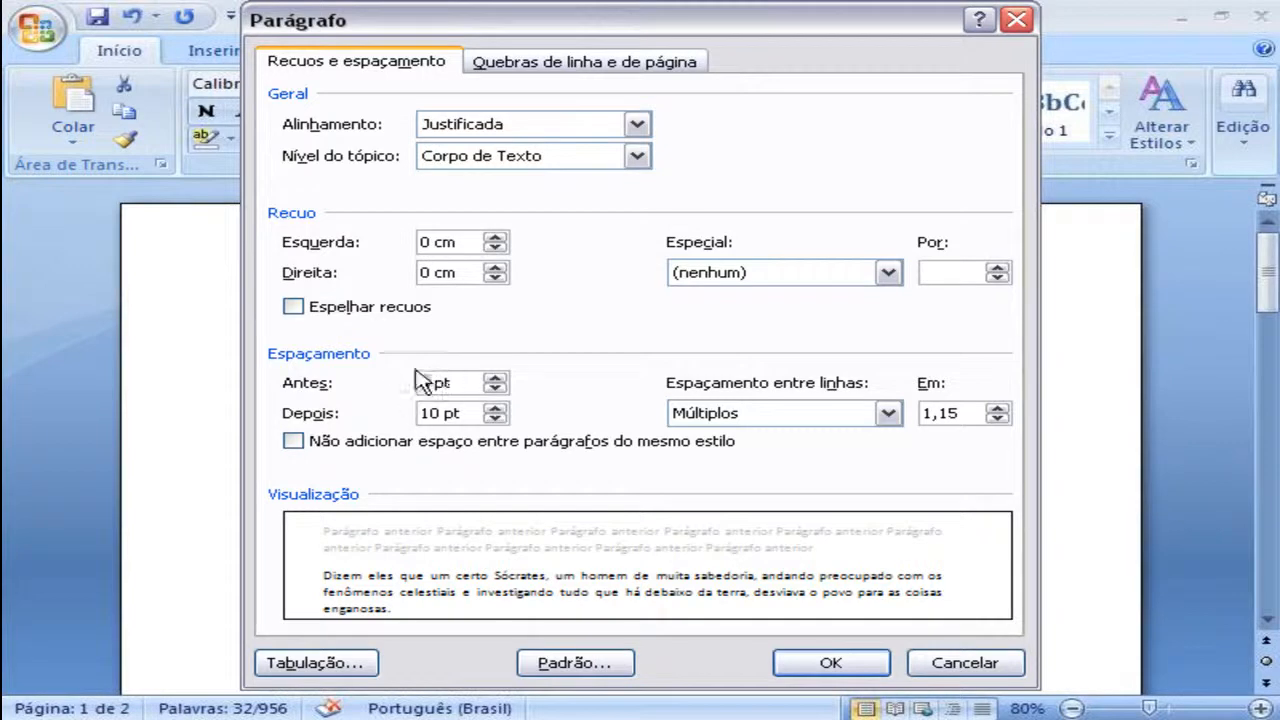
pyautogui.doubleClick(445, 414)
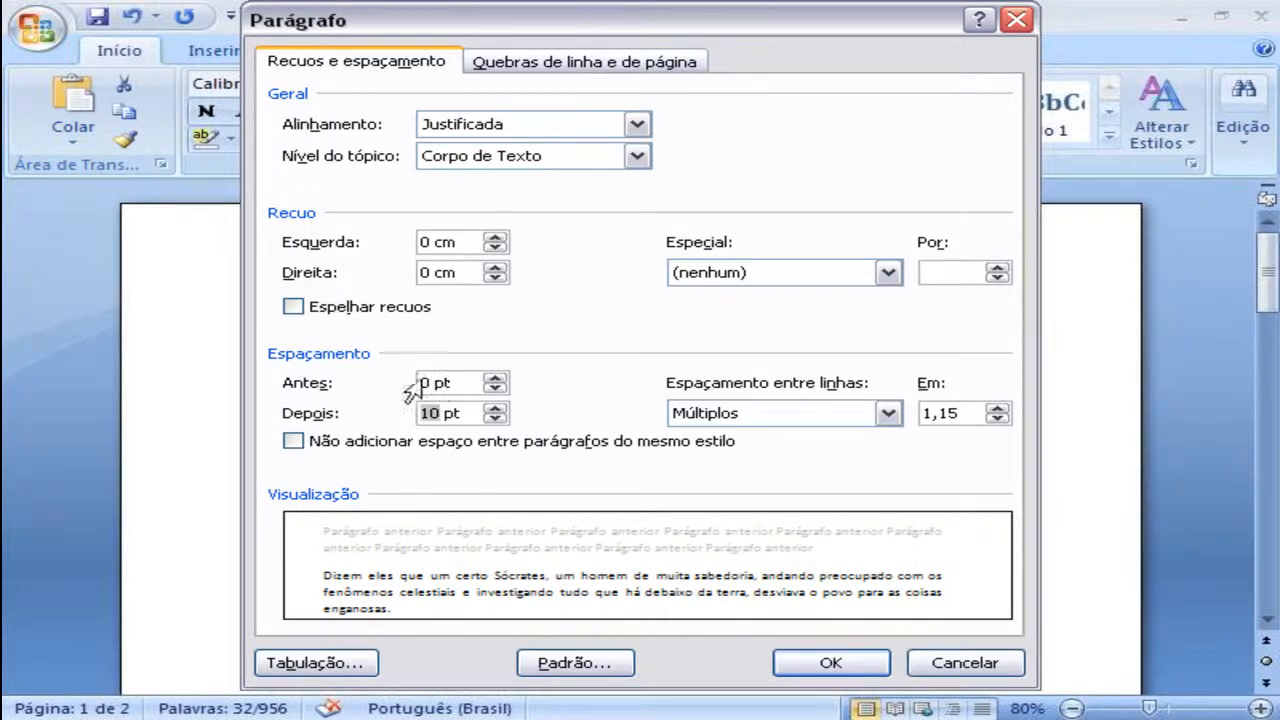
pyautogui.click(888, 414)
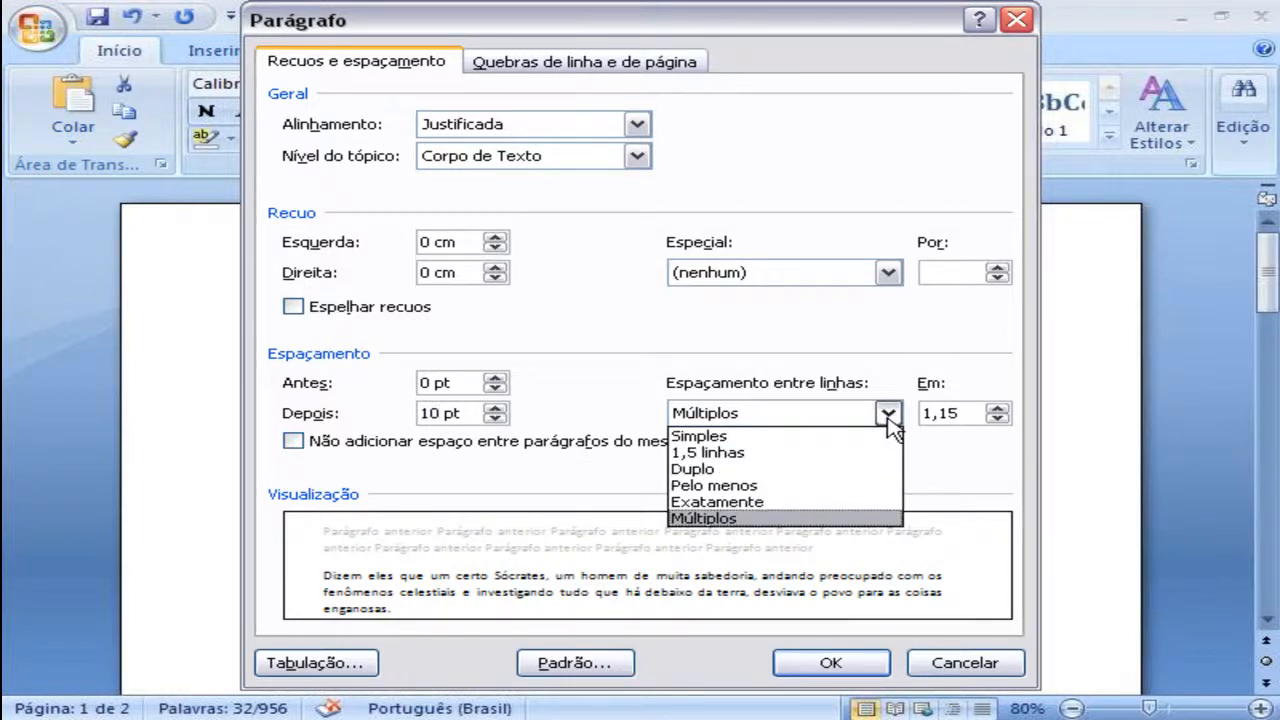
pyautogui.click(889, 416)
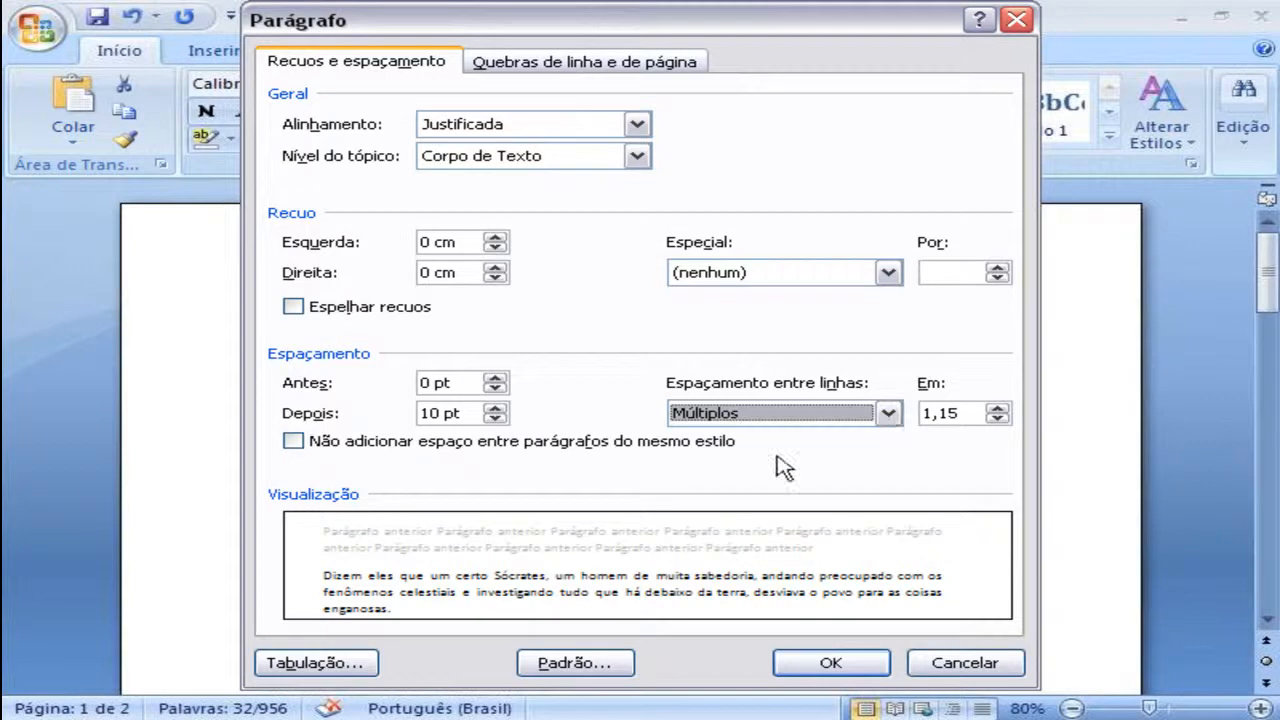
# Examine the tab stop settings for the "Dizem eles" paragraph, including the default tab distance, alignment and leader choices, and leave without changes
pyautogui.click(360, 662)
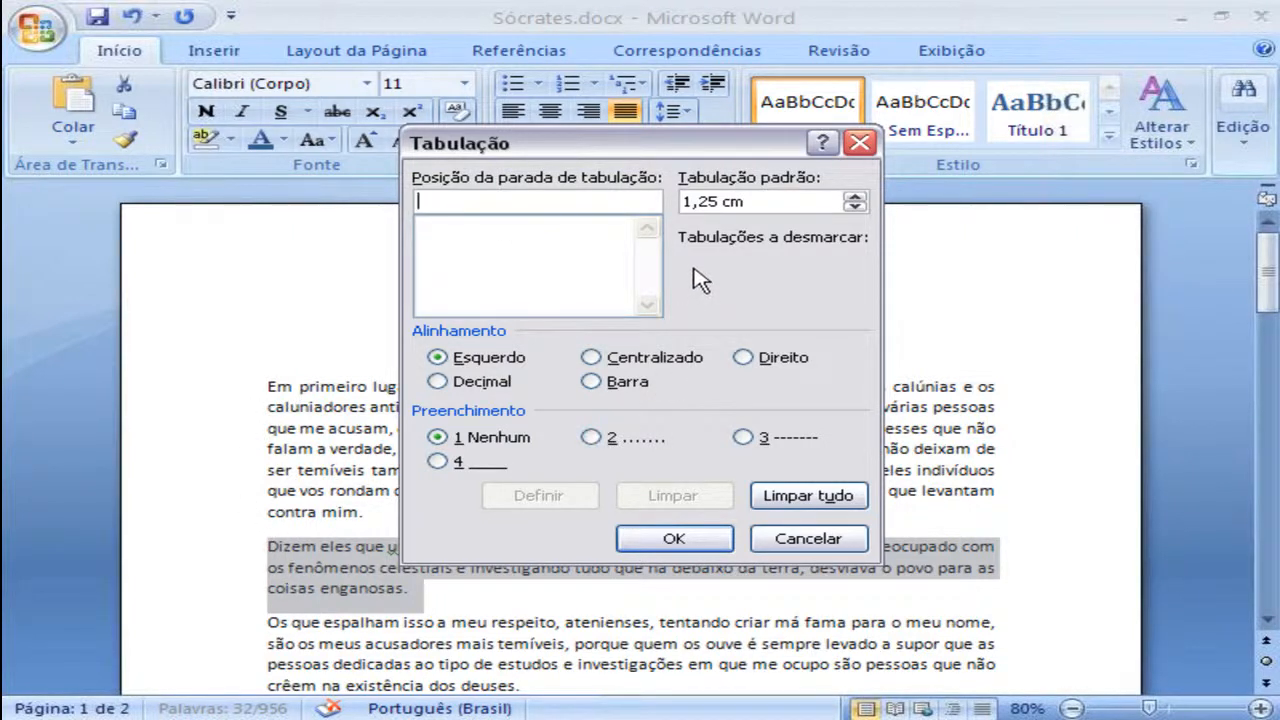
pyautogui.moveTo(686, 200); pyautogui.dragTo(738, 211)
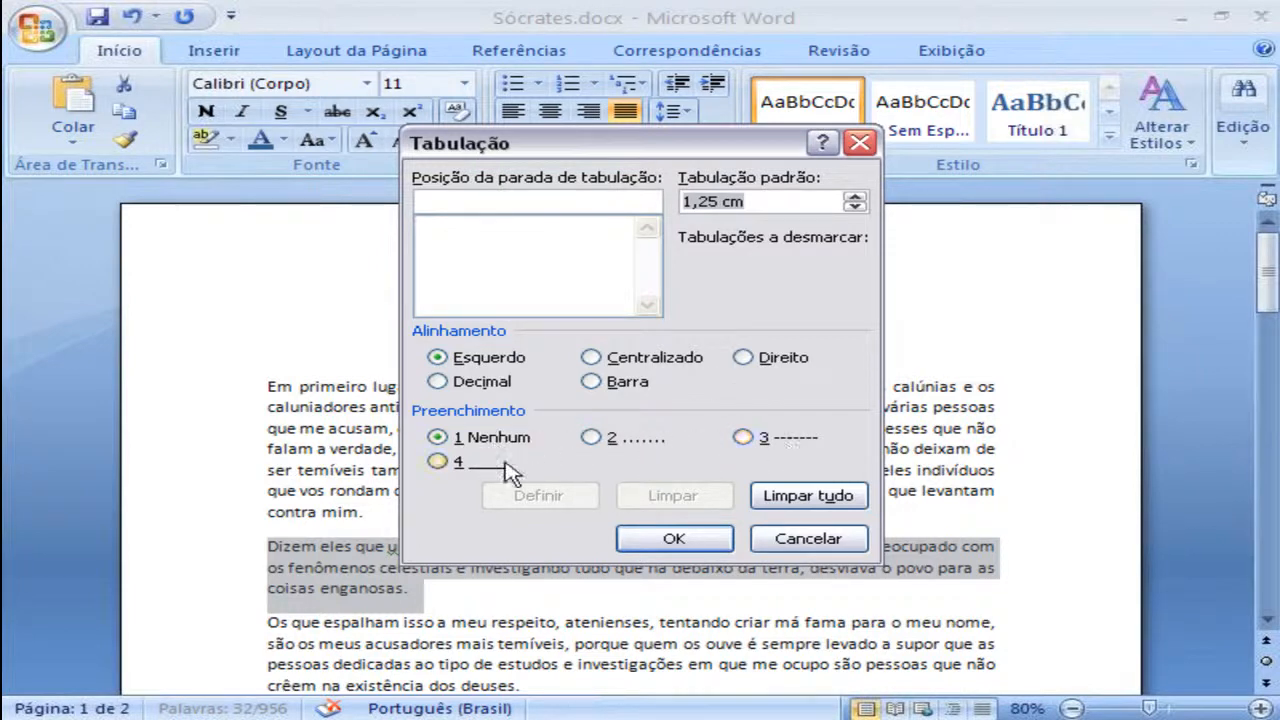
pyautogui.click(757, 537)
pyautogui.click(413, 546)
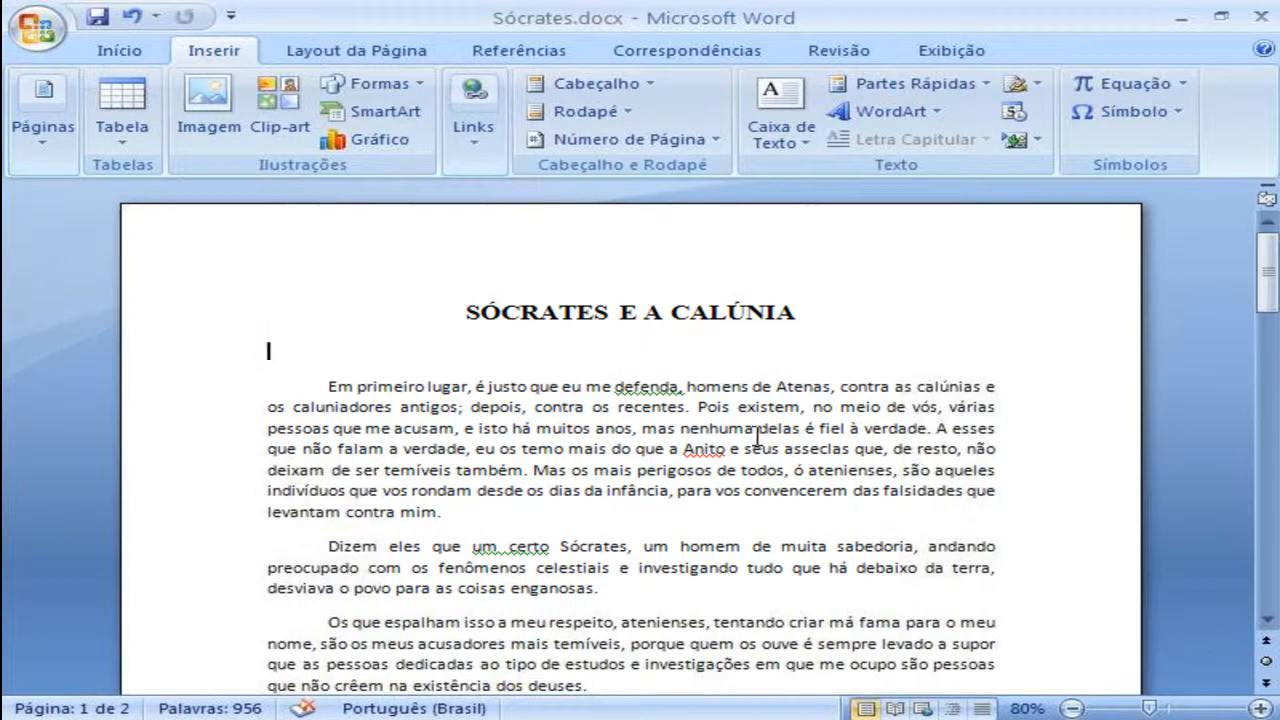
# Look through the page number designs offered for the page's header and footer areas, including the plain, shape and bracket styles
pyautogui.moveTo(1264, 400); pyautogui.dragTo(1266, 278)
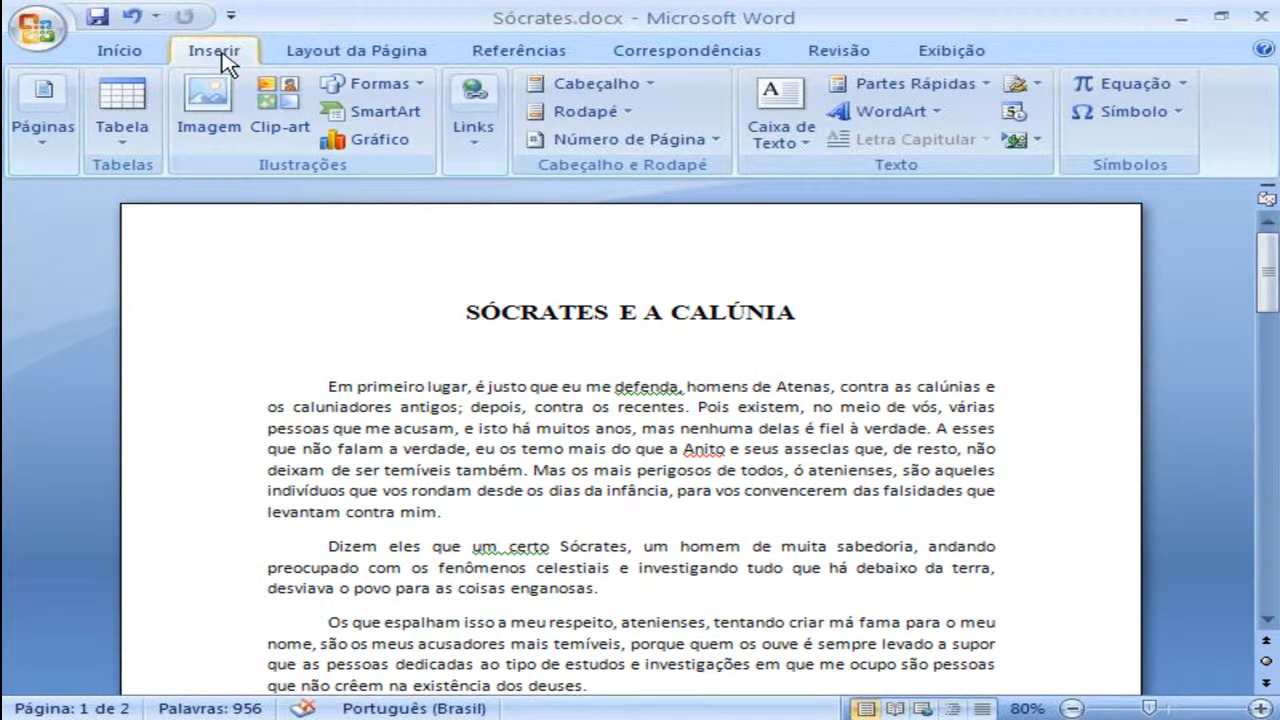
pyautogui.click(712, 140)
pyautogui.moveTo(689, 178)
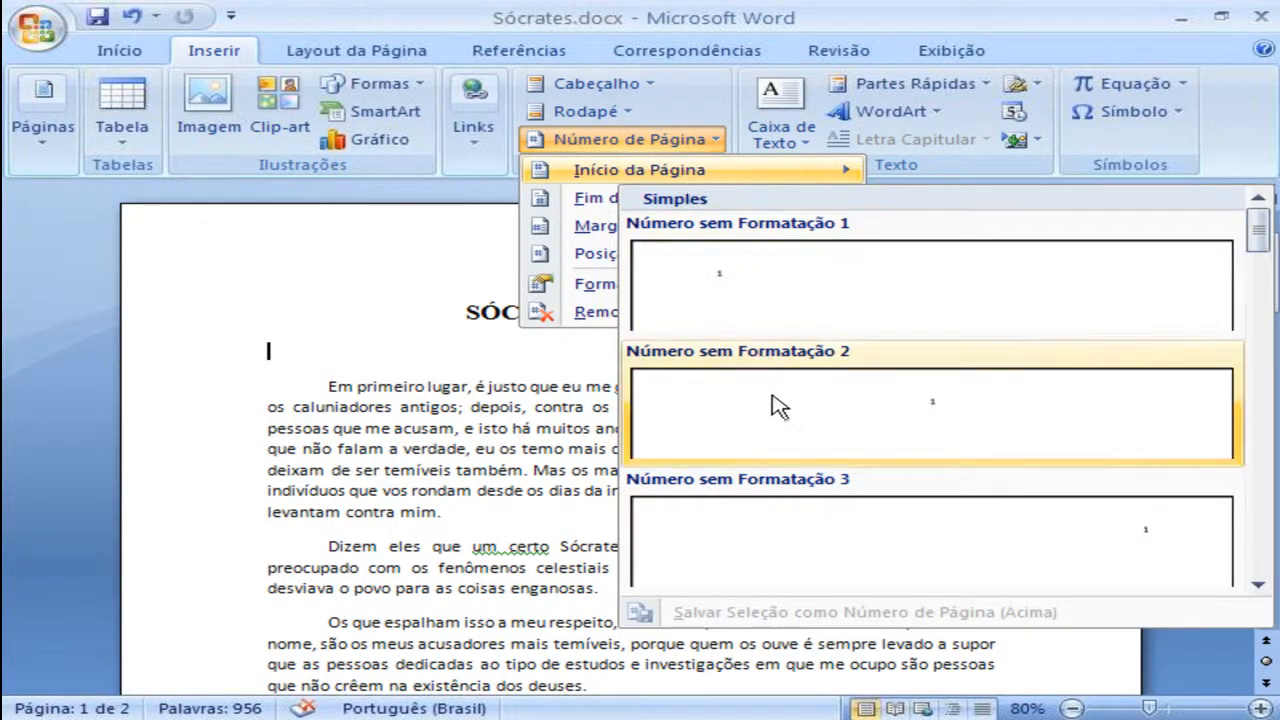
pyautogui.click(1256, 585)
pyautogui.click(1257, 586)
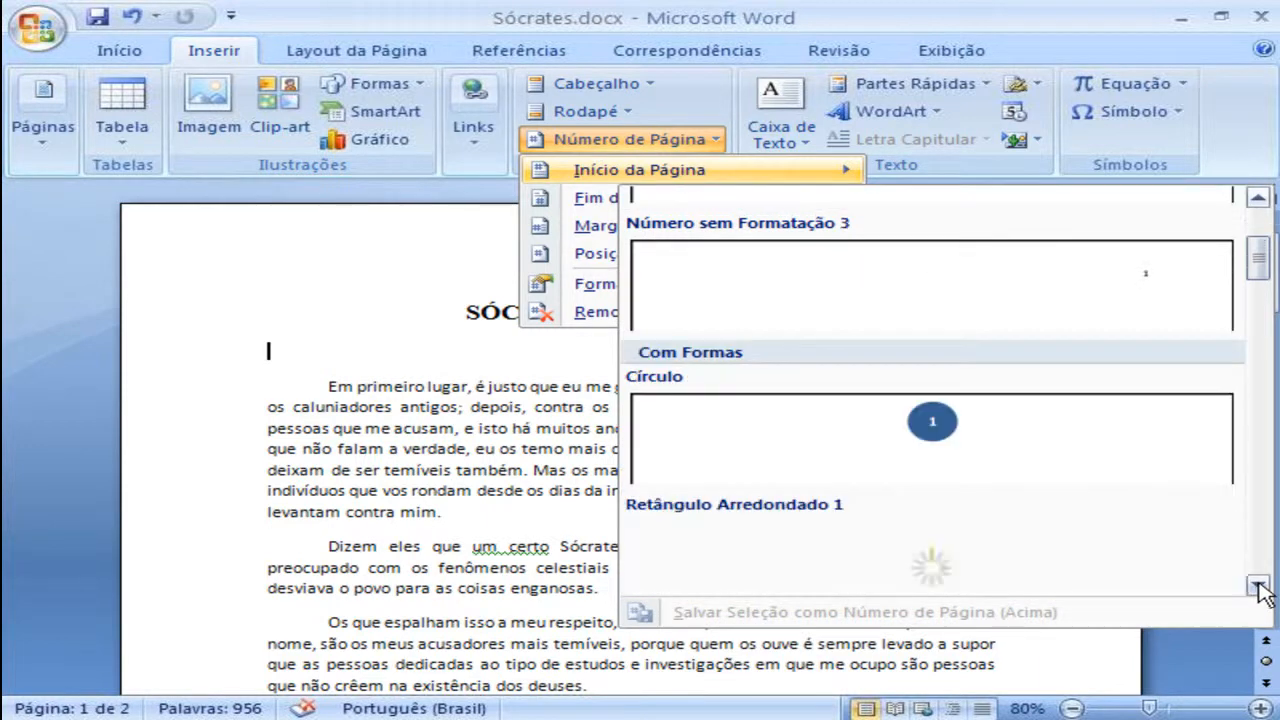
pyautogui.click(1257, 586)
pyautogui.click(1257, 586)
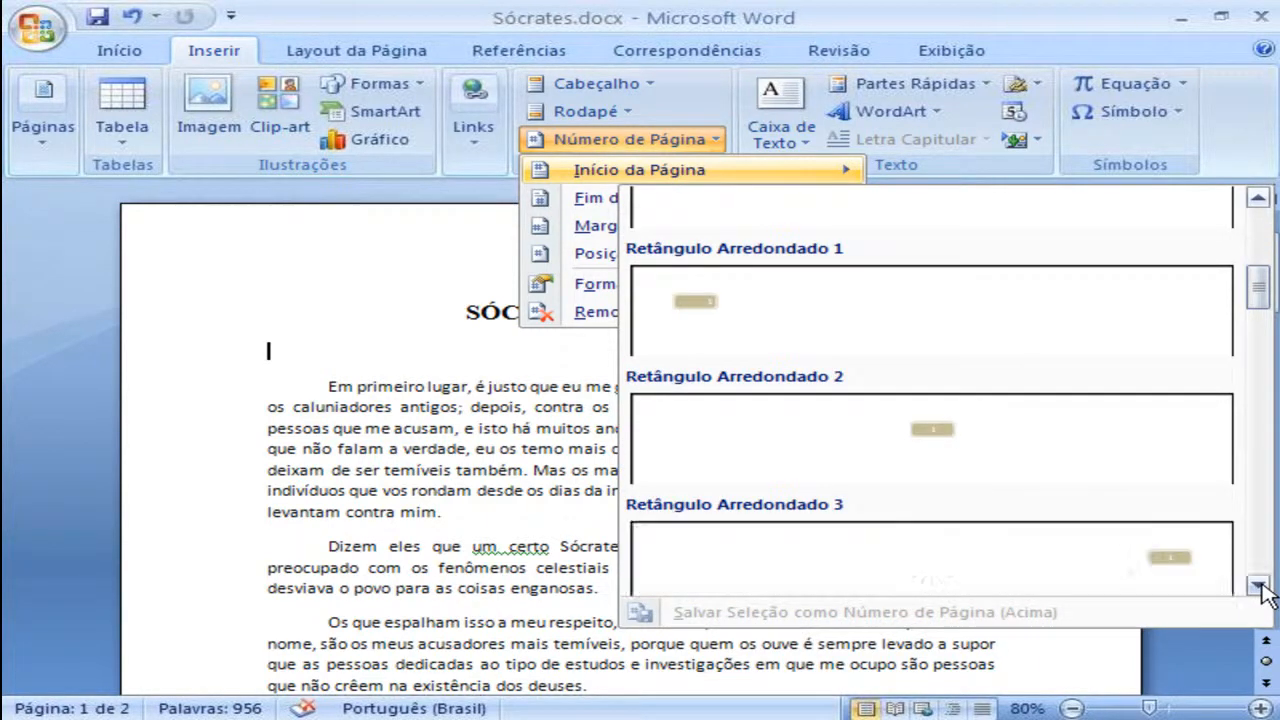
pyautogui.click(1260, 588)
pyautogui.click(1260, 588)
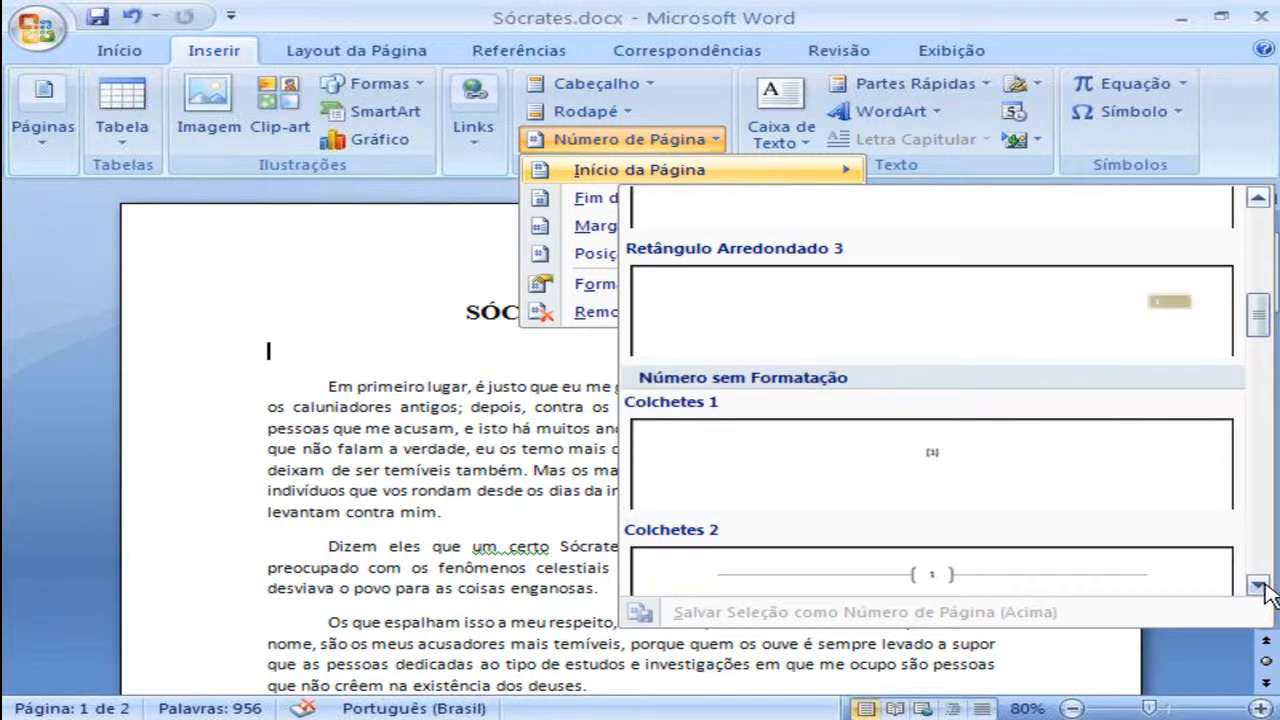
pyautogui.moveTo(1262, 322); pyautogui.dragTo(1262, 232)
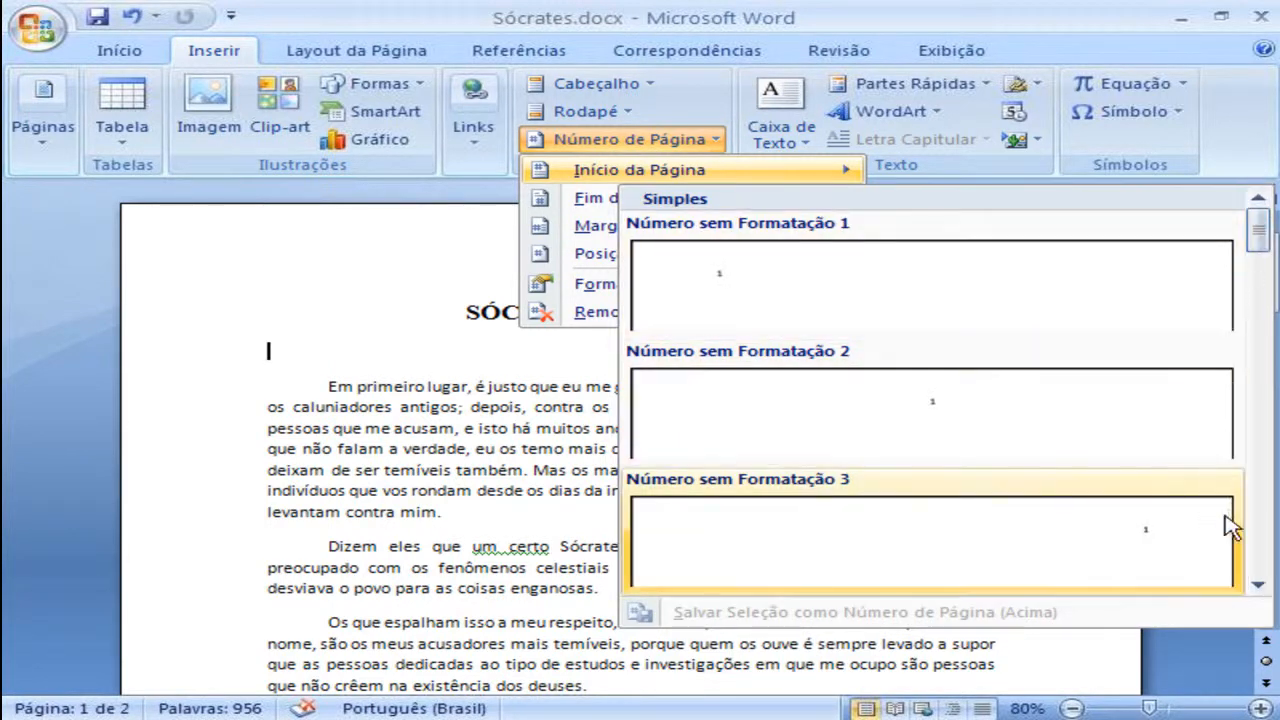
pyautogui.moveTo(583, 200)
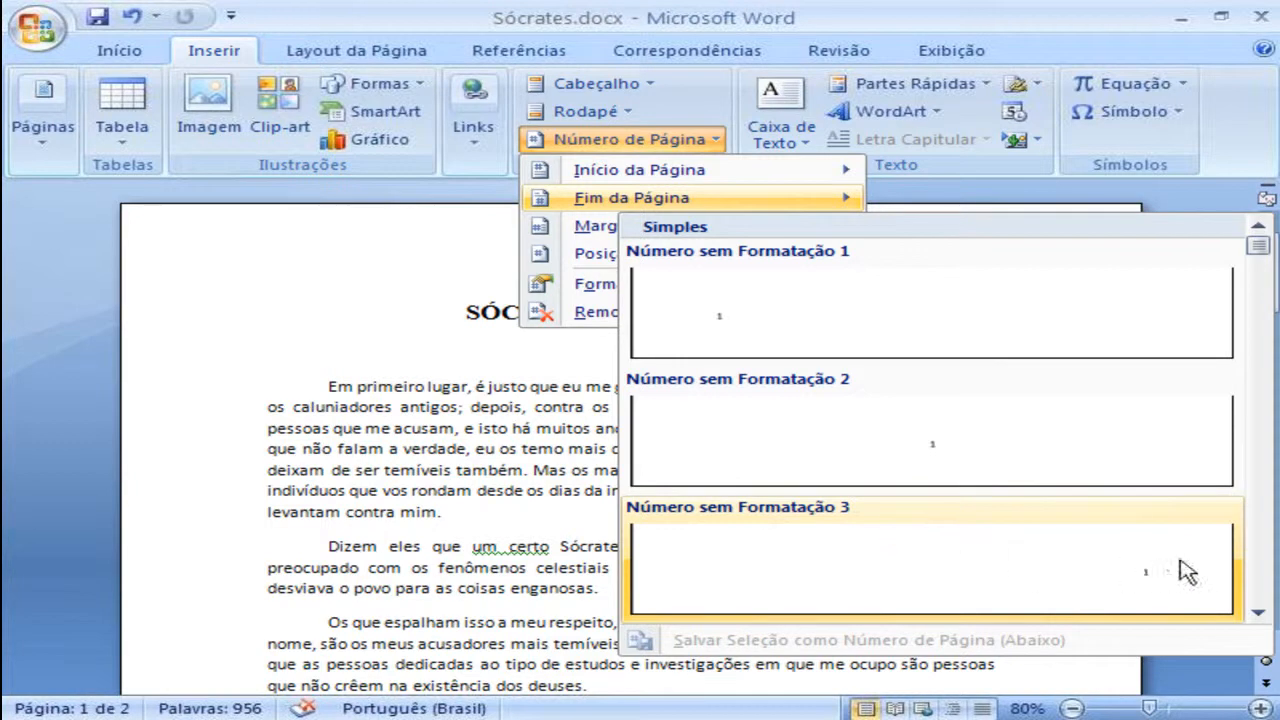
pyautogui.moveTo(578, 245)
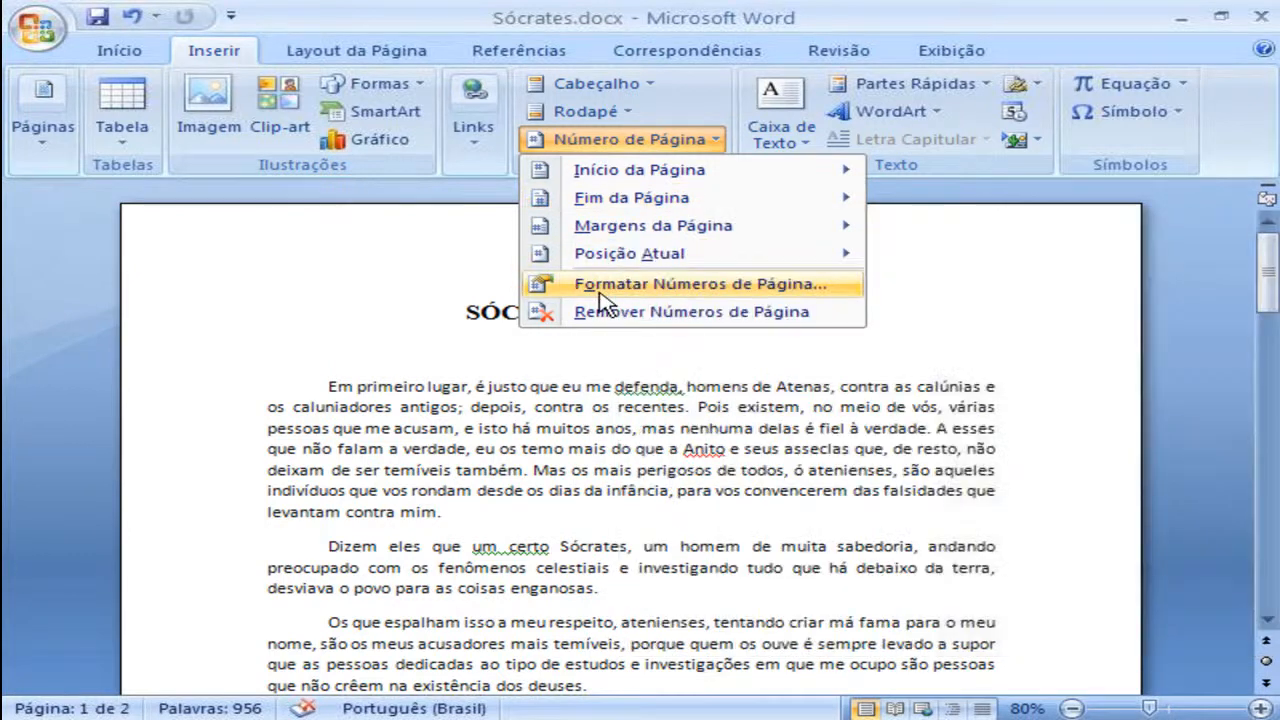
# Try including the chapter number in the page number format, turn it off again and accept the format settings
pyautogui.click(606, 296)
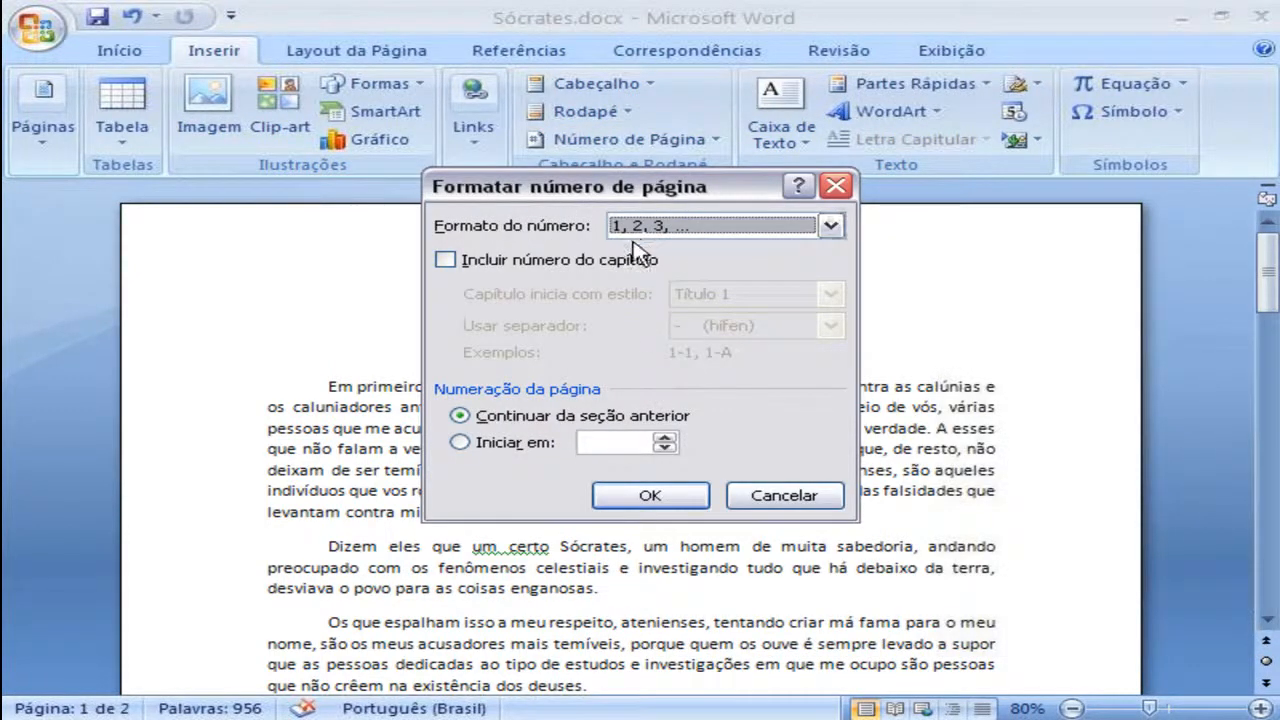
pyautogui.click(446, 260)
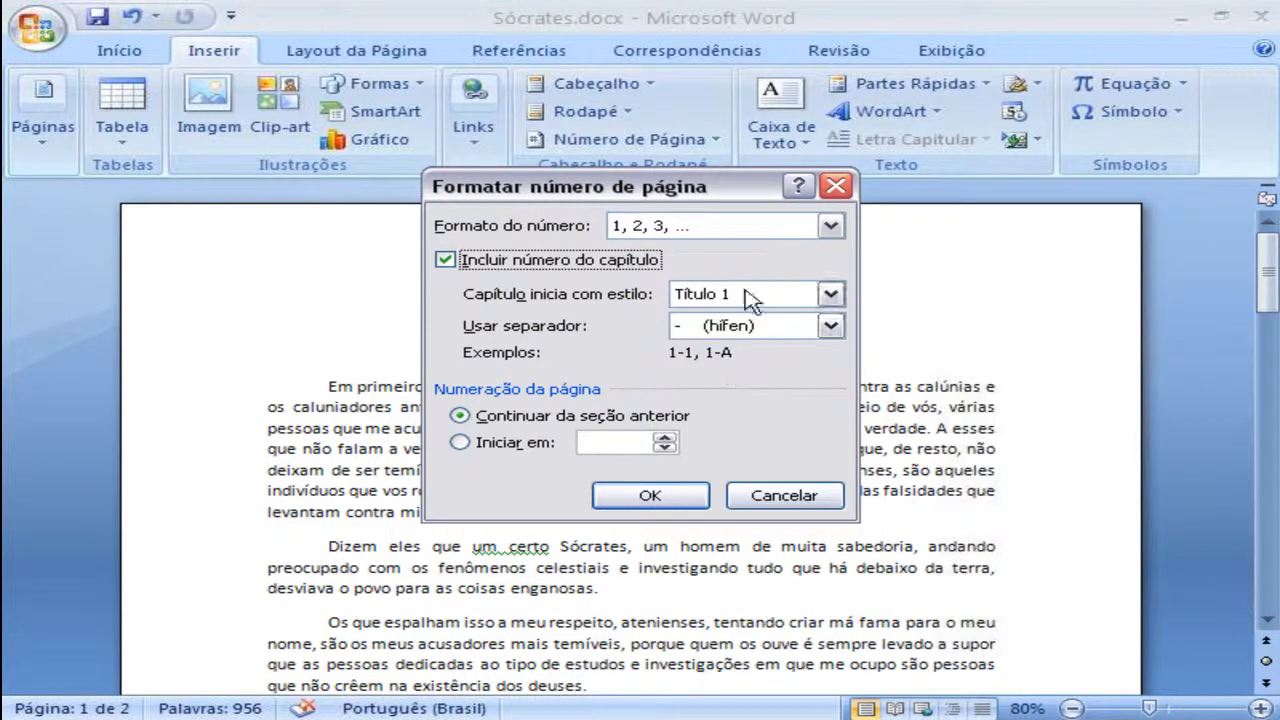
pyautogui.click(449, 262)
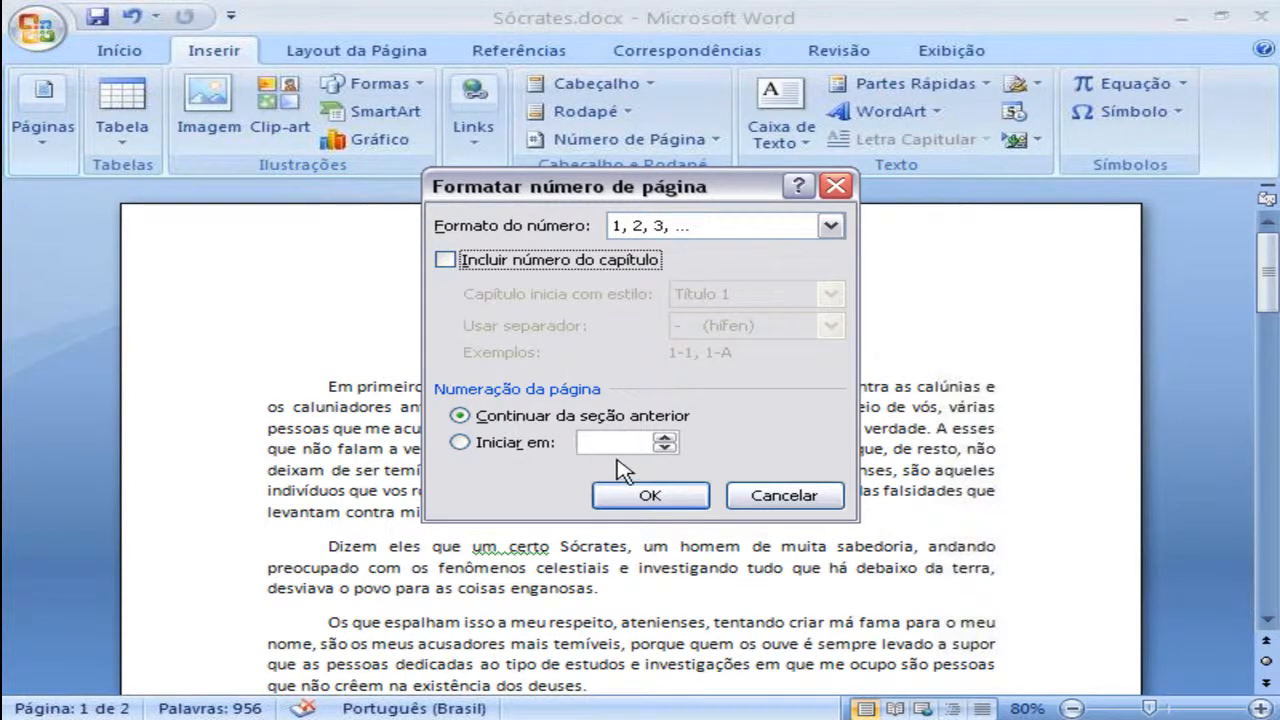
pyautogui.click(646, 493)
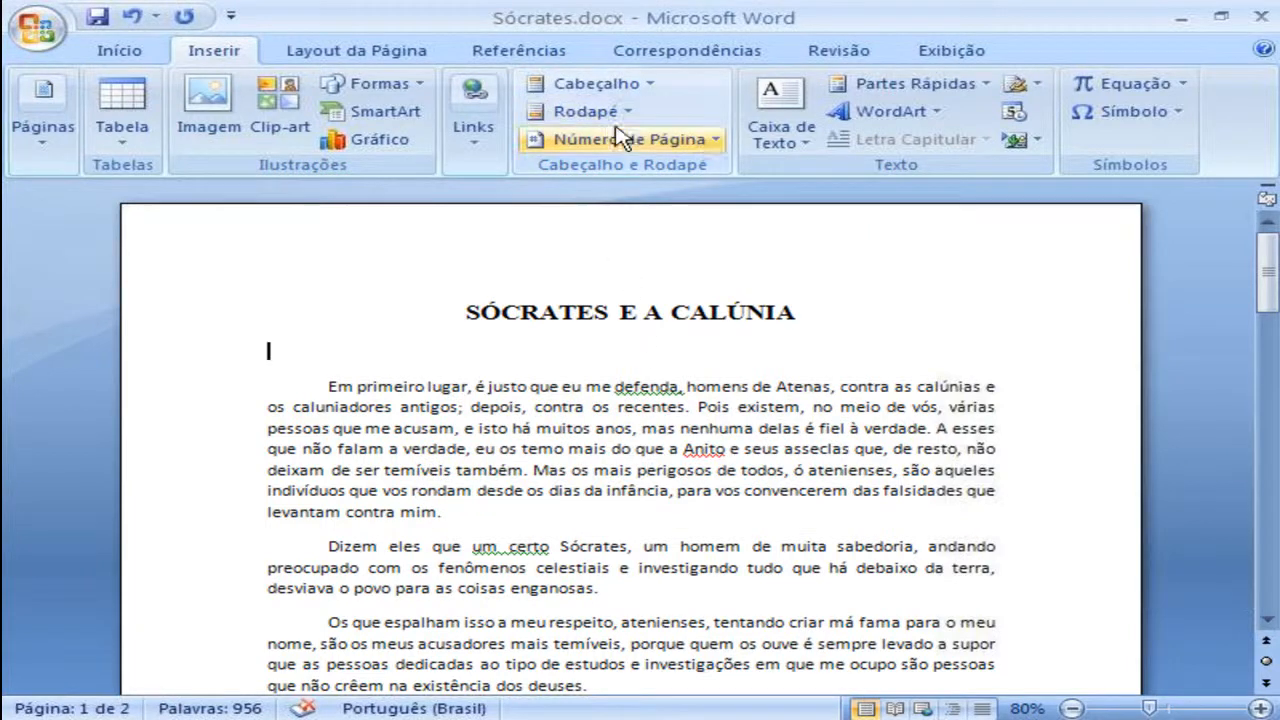
# Insert the page number design Número sem Formatação 1 in the header area and remove the page numbers again
pyautogui.click(698, 142)
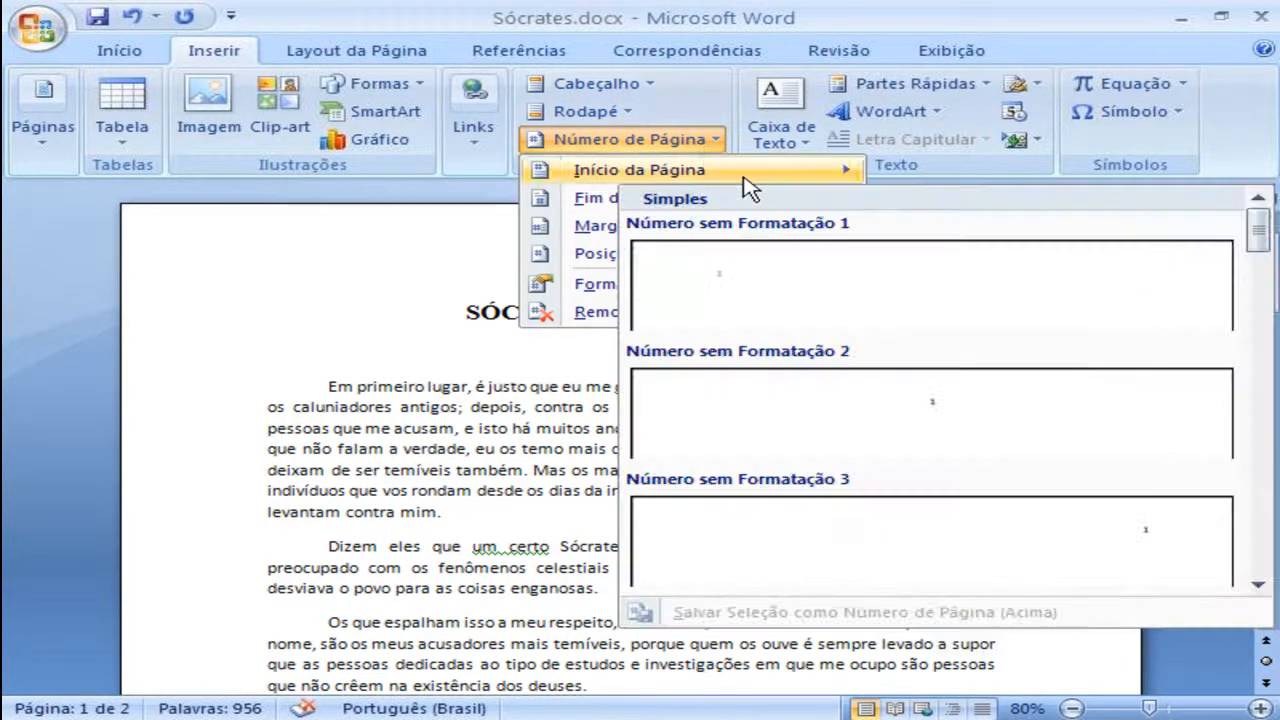
pyautogui.click(874, 289)
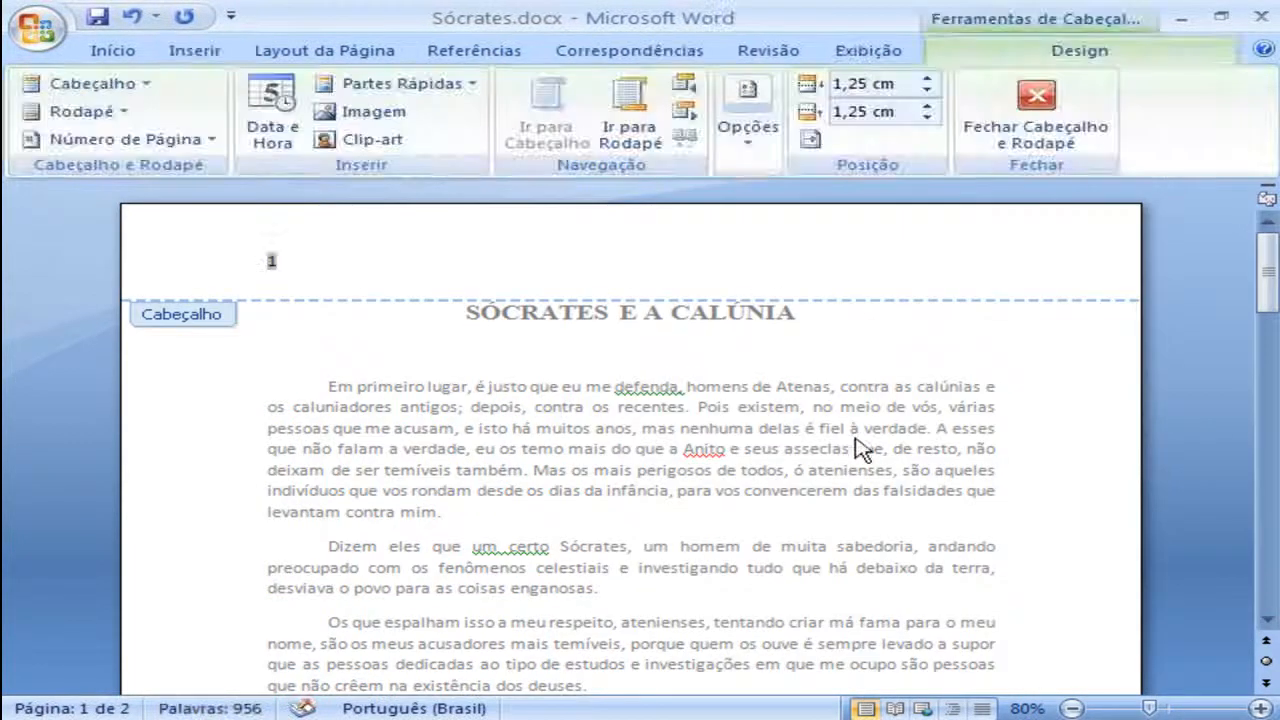
pyautogui.click(222, 51)
pyautogui.click(718, 150)
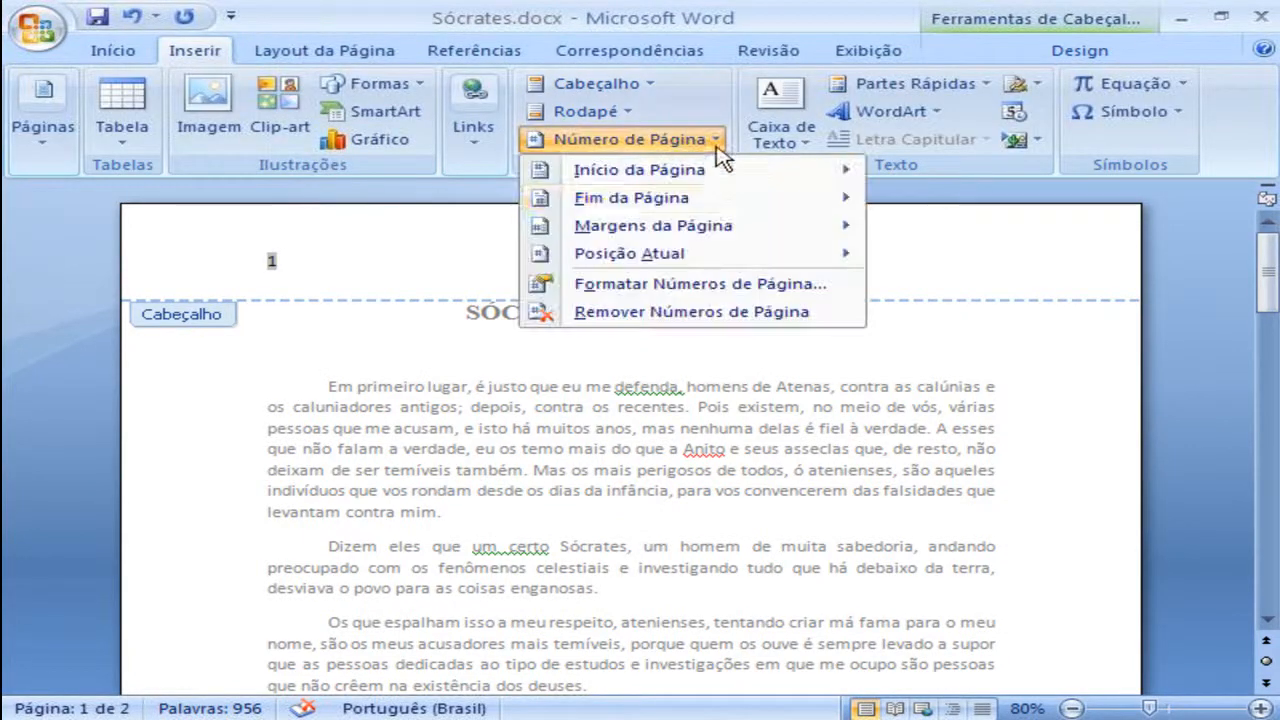
pyautogui.click(729, 311)
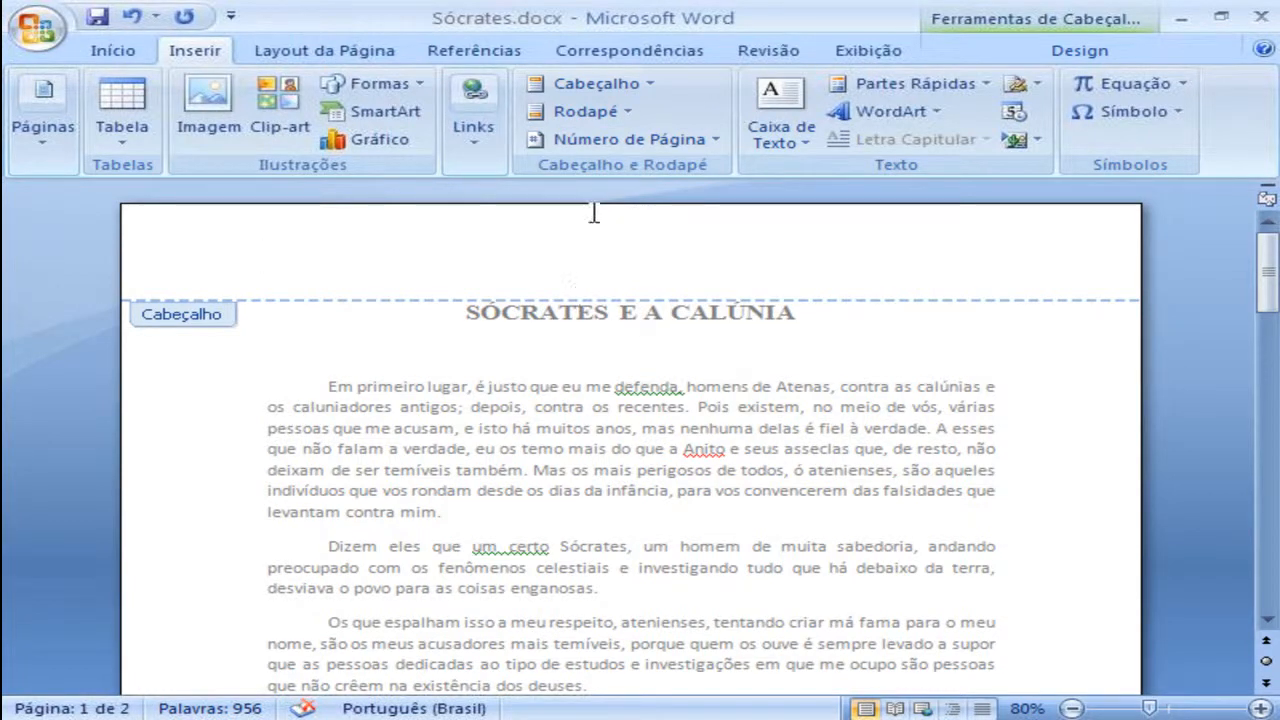
# Add a header with the Em branco design, enter the text Filosofia and return to the document body
pyautogui.click(652, 84)
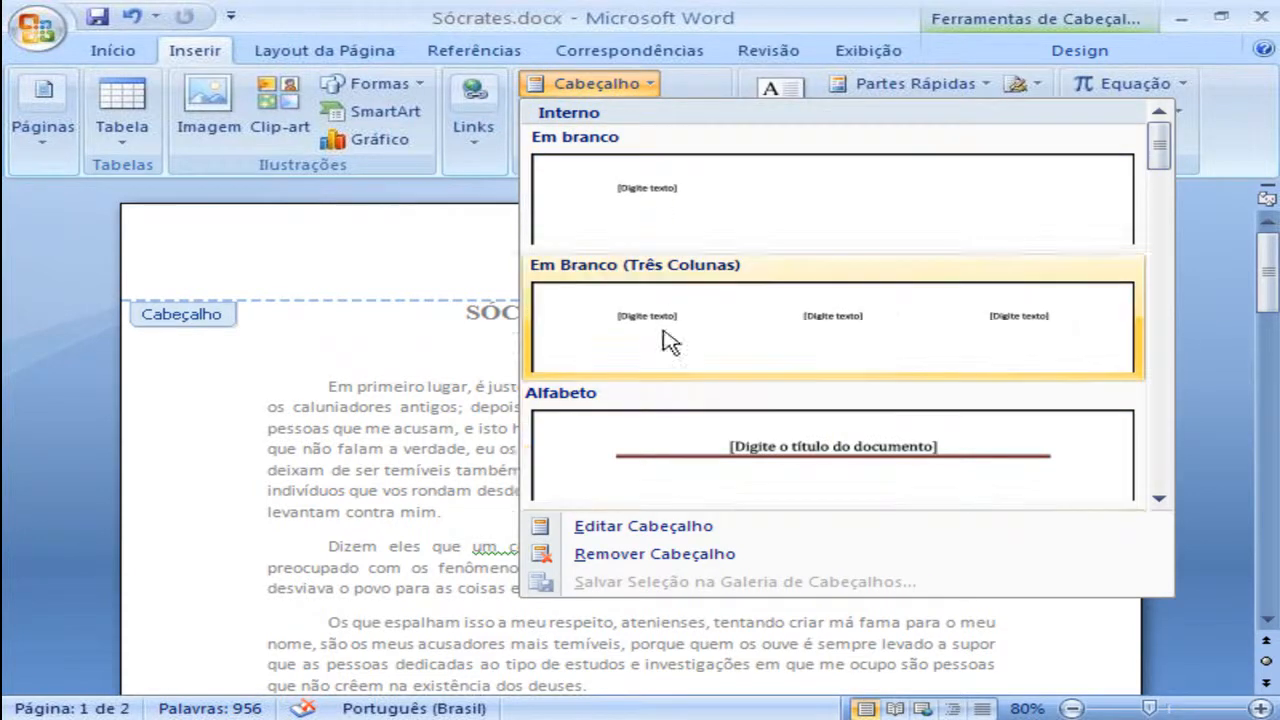
pyautogui.click(652, 182)
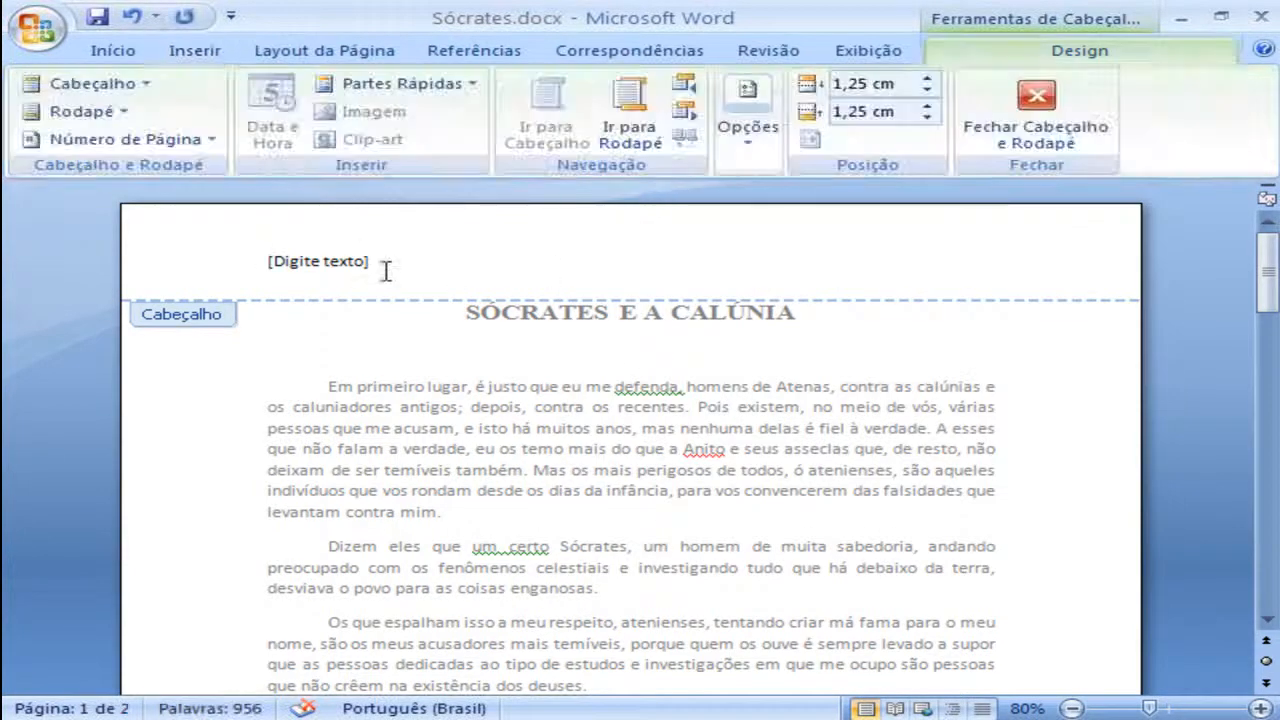
pyautogui.click(388, 261)
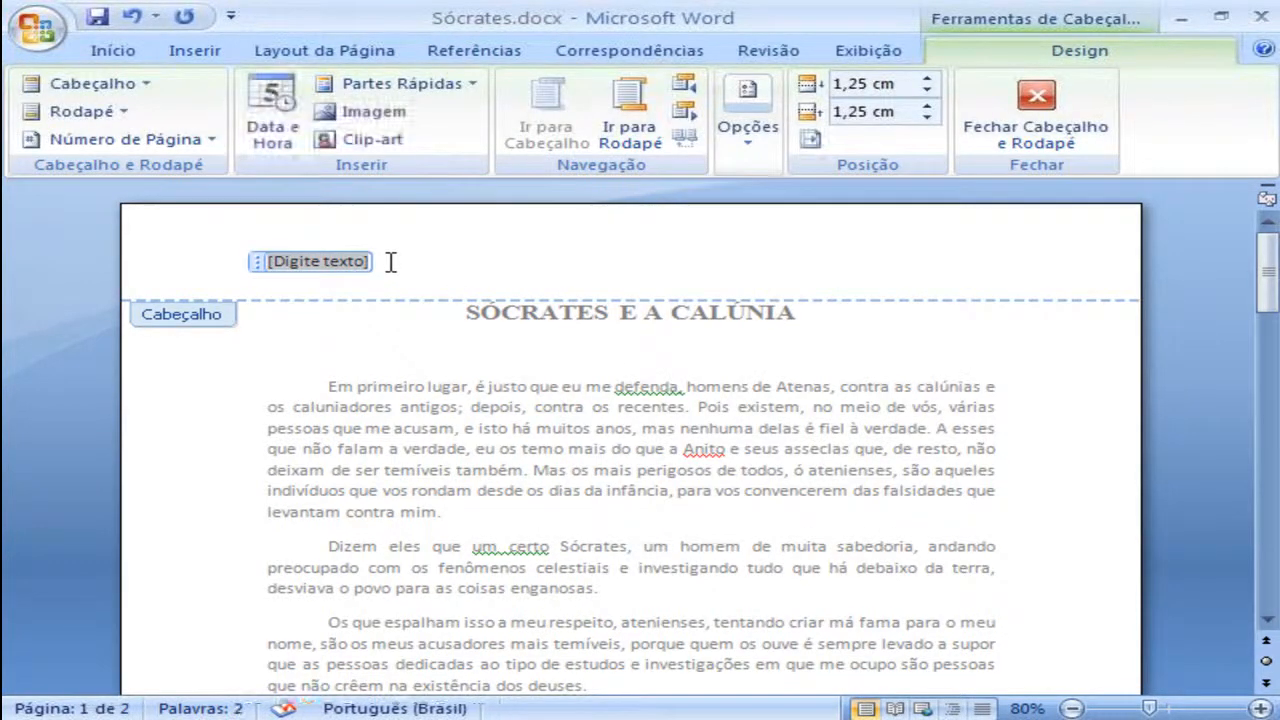
pyautogui.write('Filos')
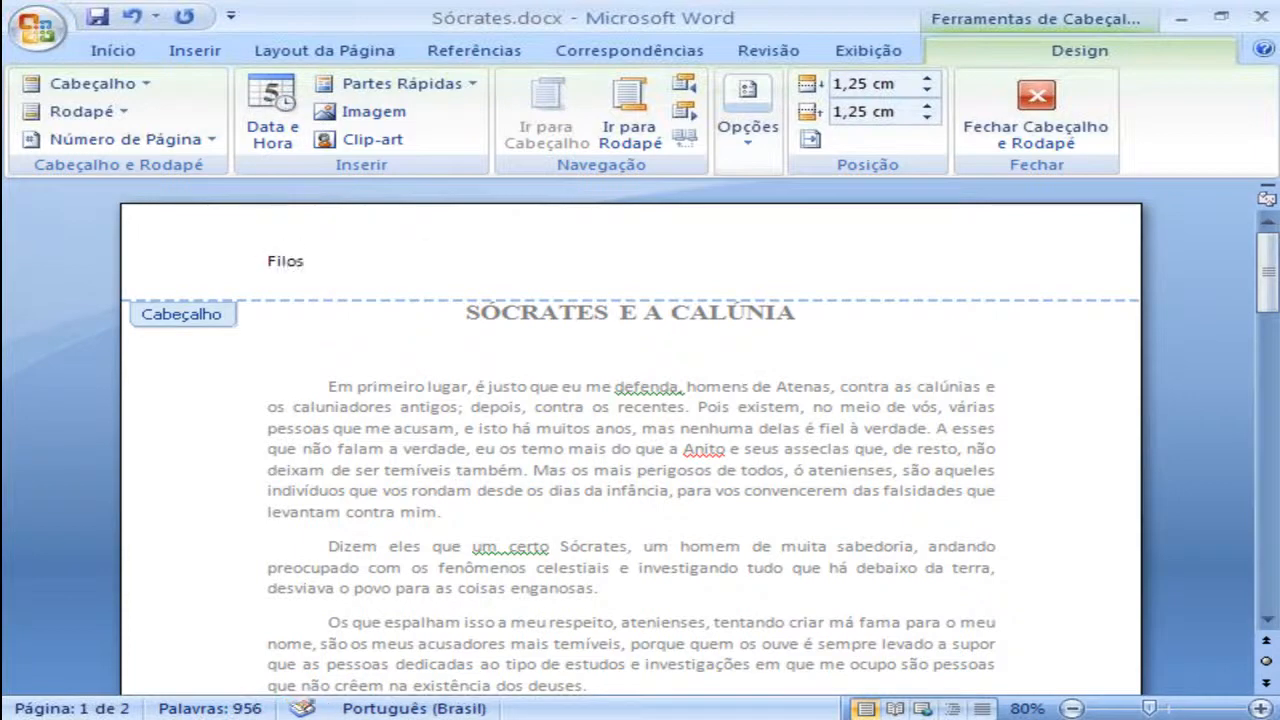
pyautogui.moveTo(382, 262); pyautogui.dragTo(225, 262)
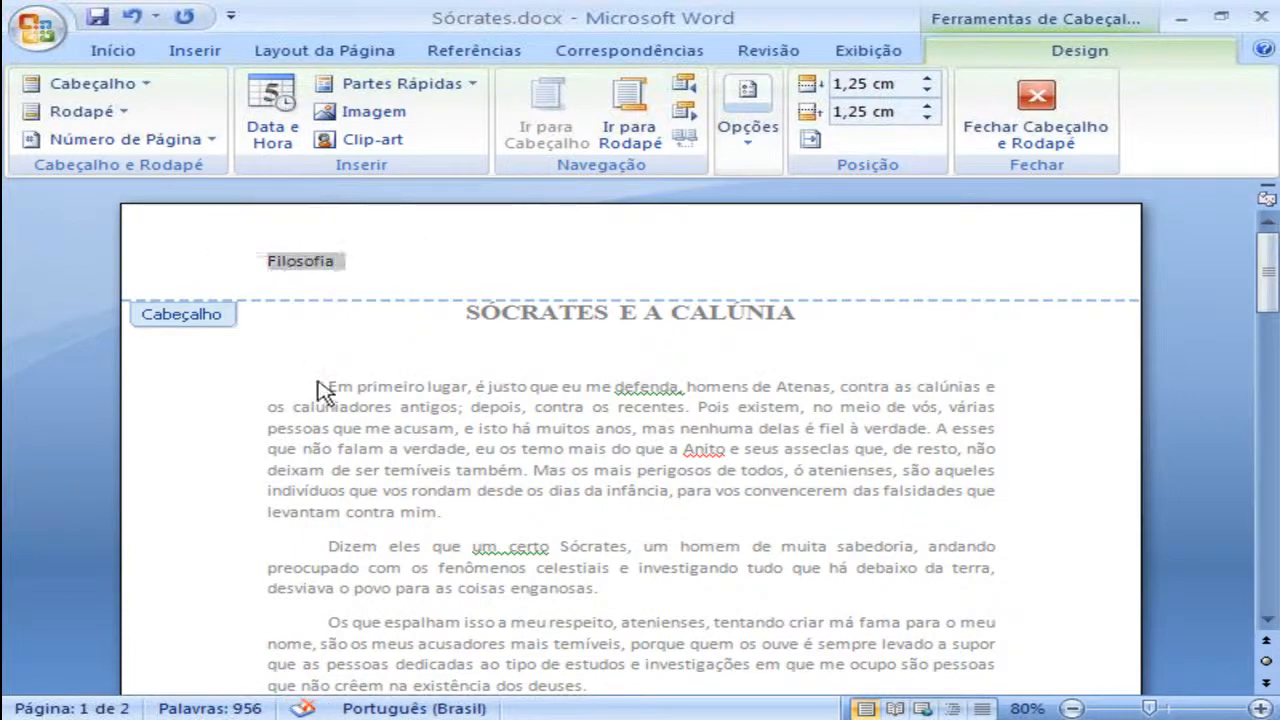
pyautogui.doubleClick(386, 358)
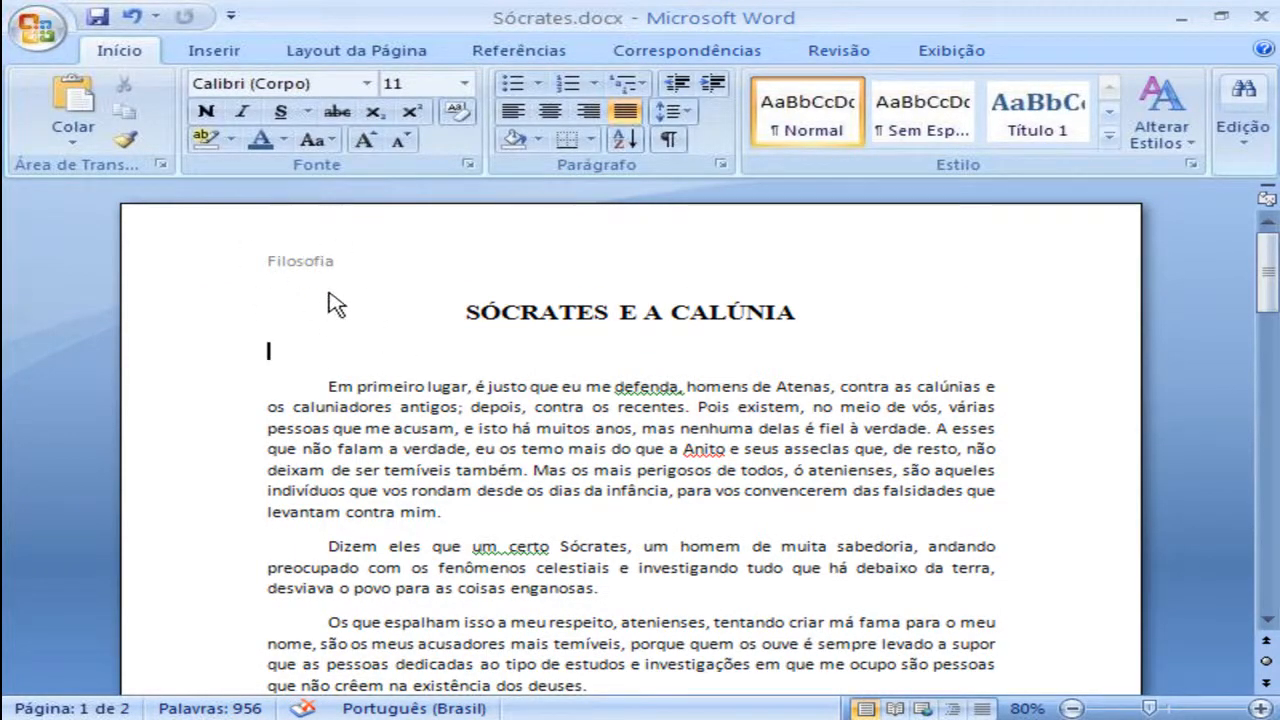
# Open the header containing Filosofia for editing and remove the header from the document
pyautogui.click(208, 46)
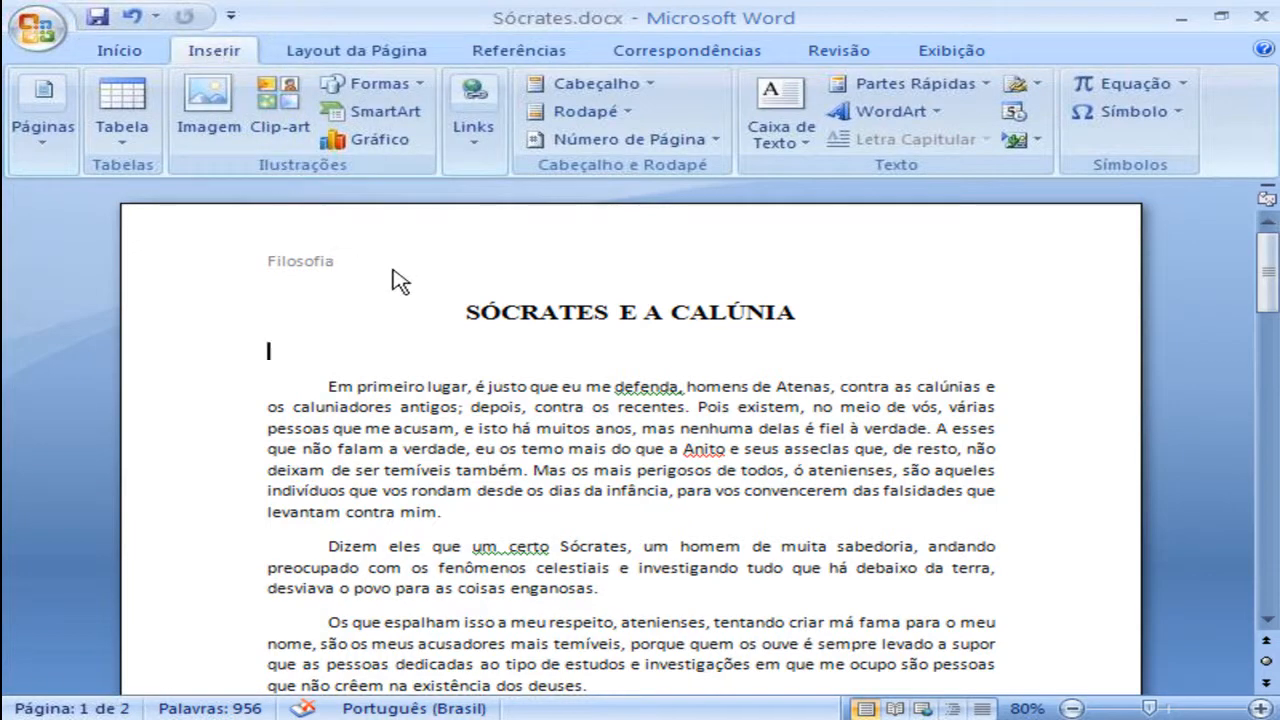
pyautogui.click(651, 90)
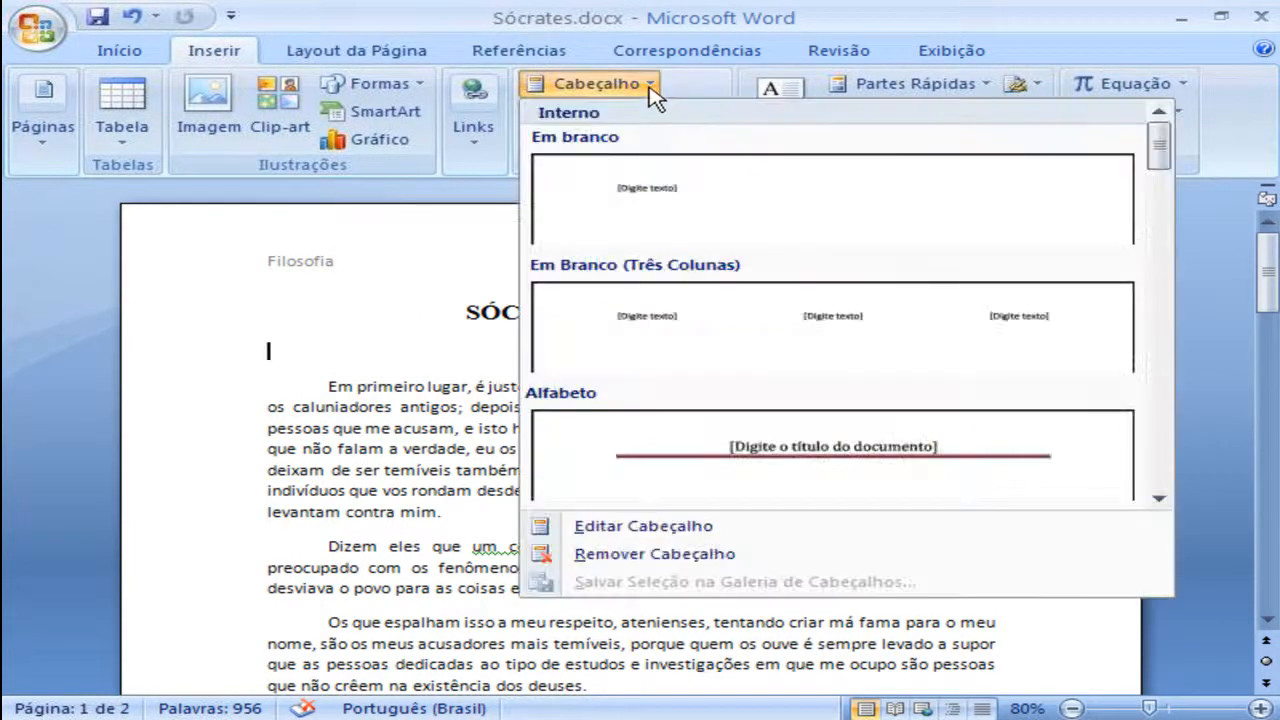
pyautogui.click(673, 528)
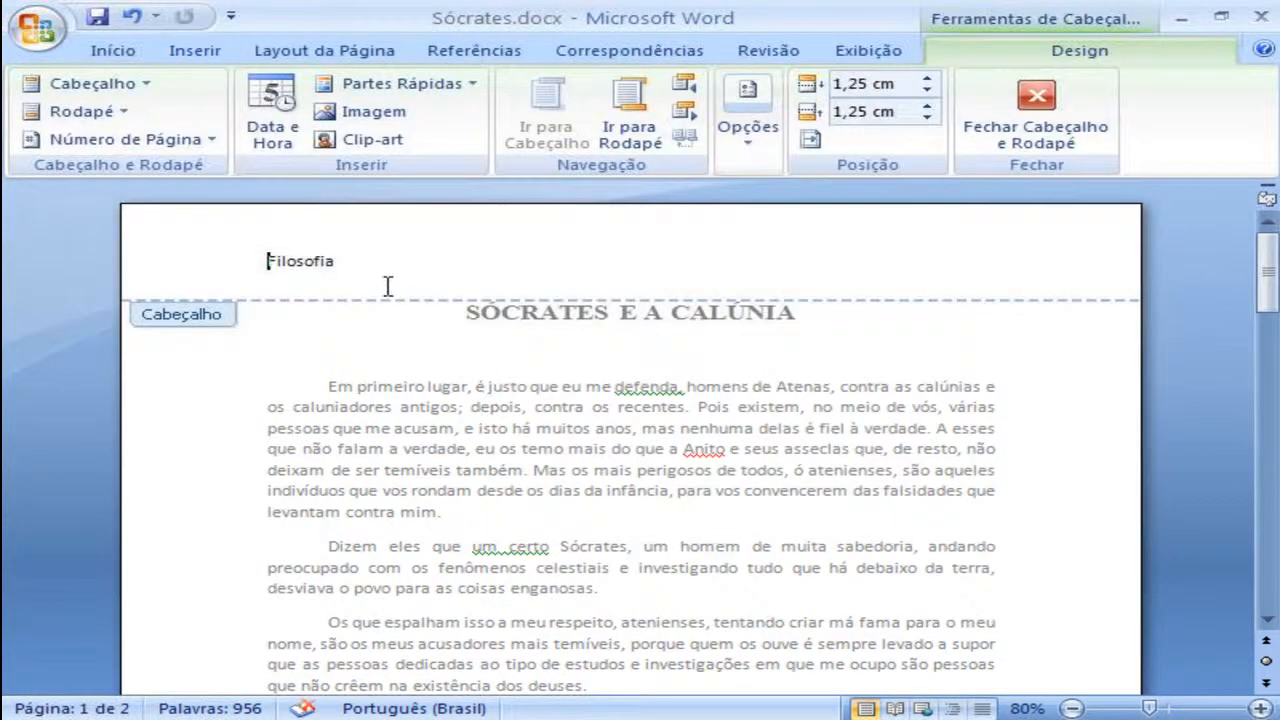
pyautogui.click(195, 52)
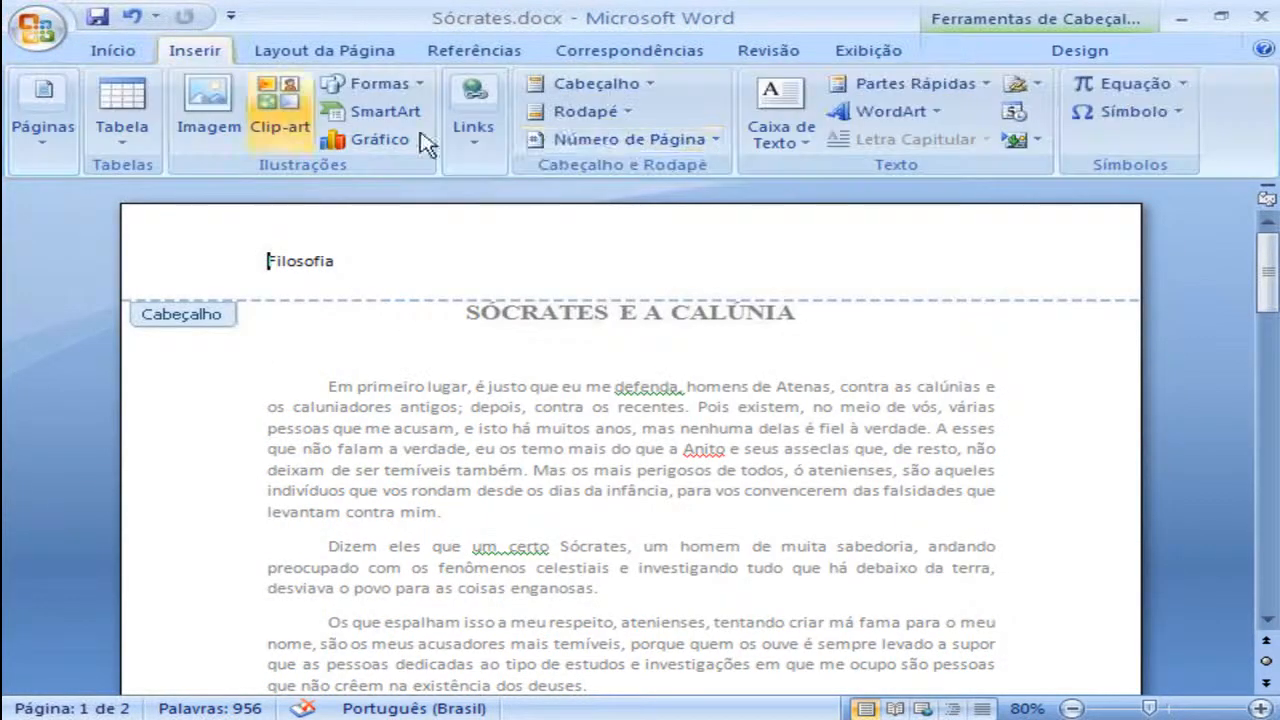
pyautogui.click(668, 87)
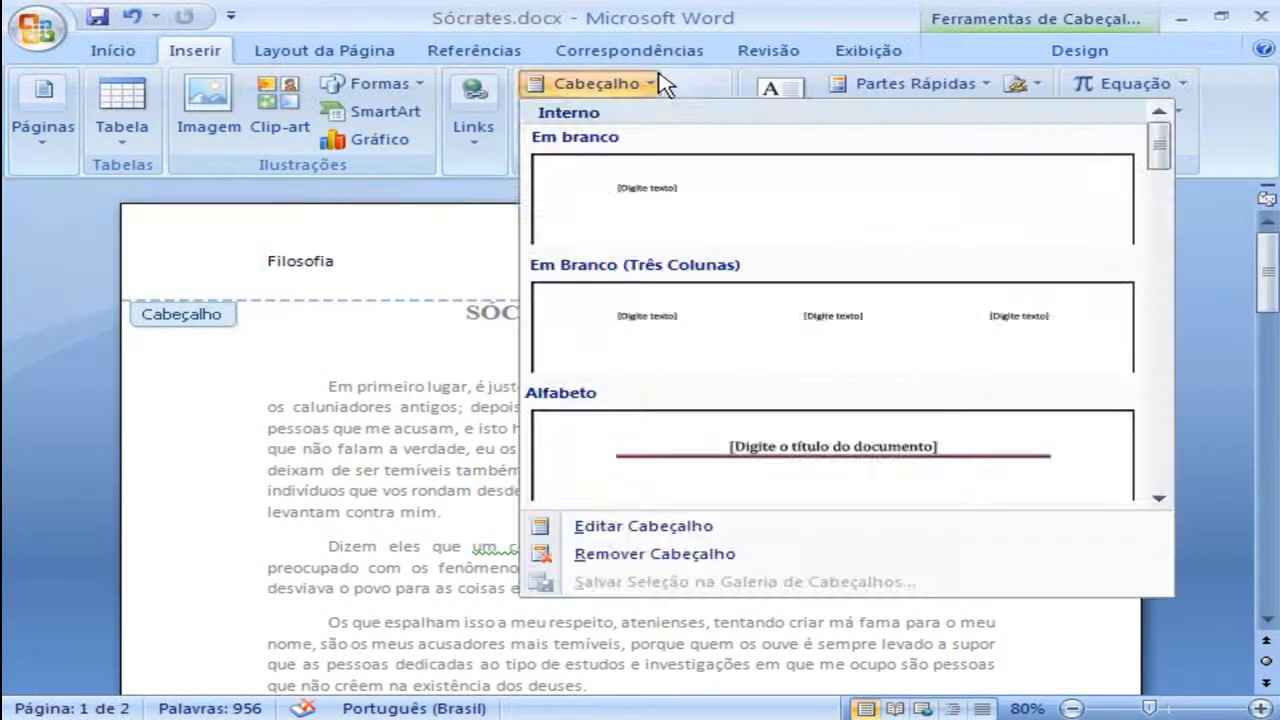
pyautogui.click(655, 553)
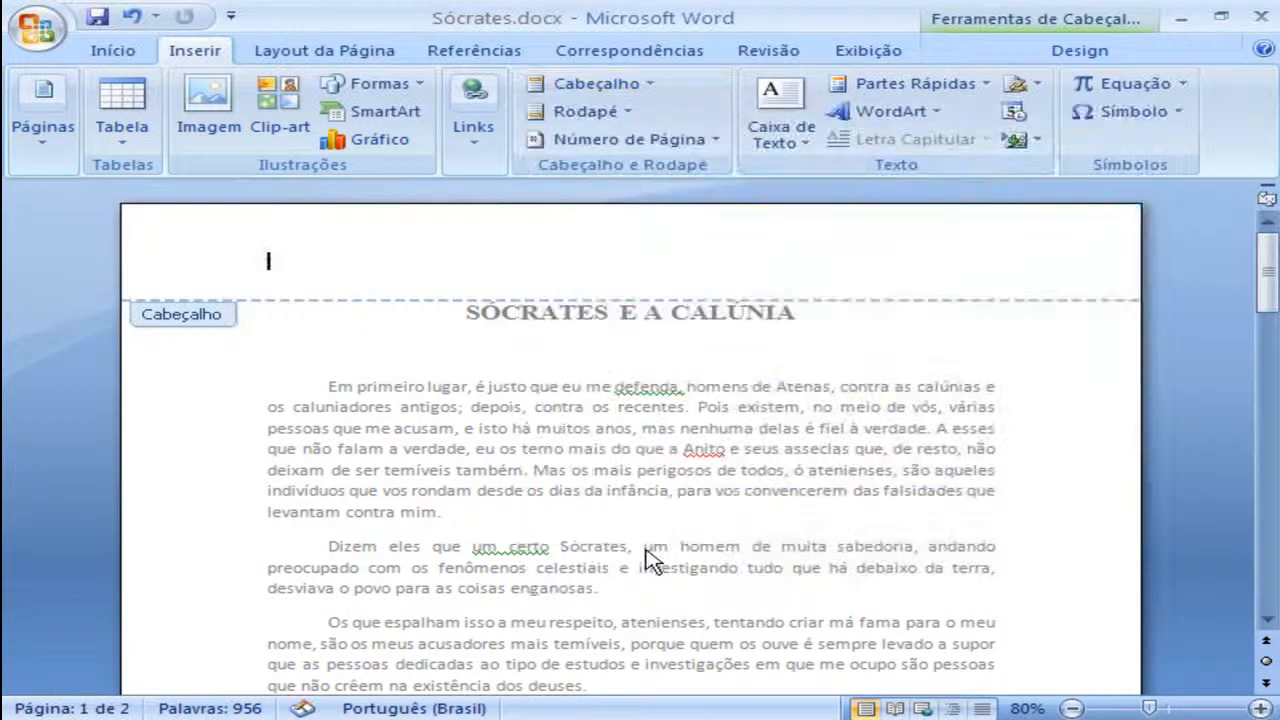
# Insert a footer with the Em branco design, reopen it for editing from the document body and return to the text
pyautogui.click(625, 114)
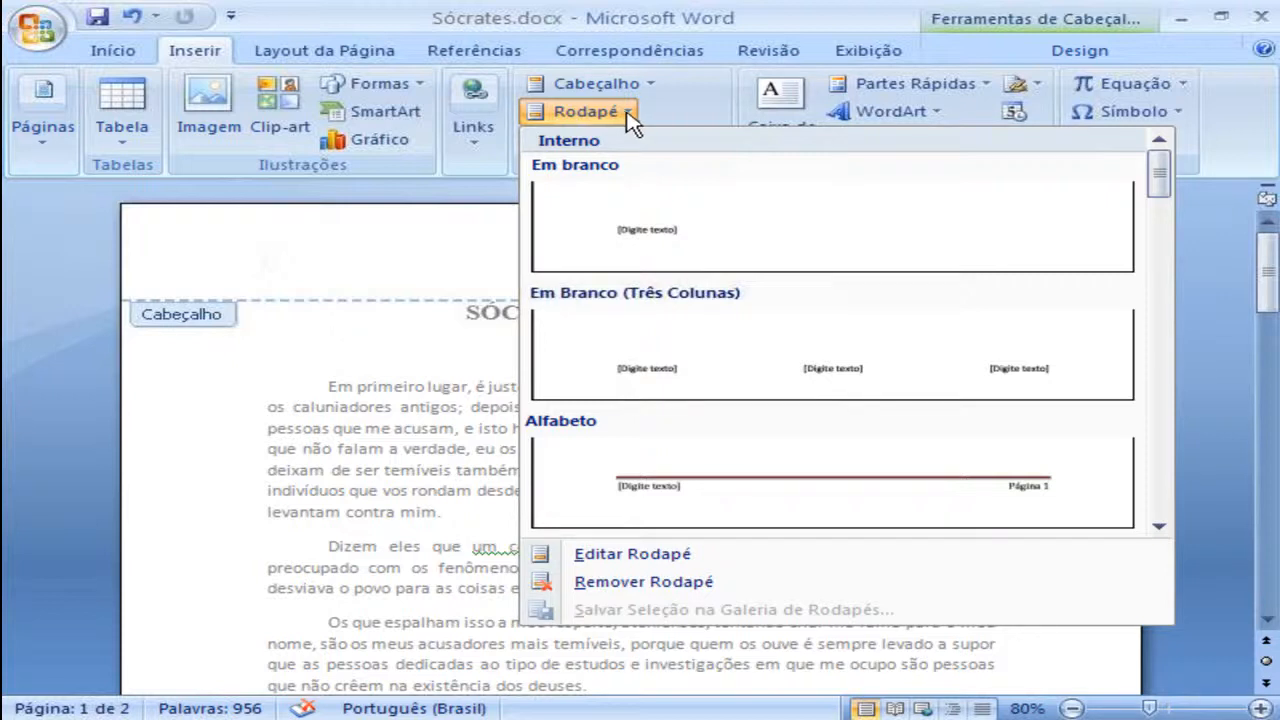
pyautogui.click(666, 240)
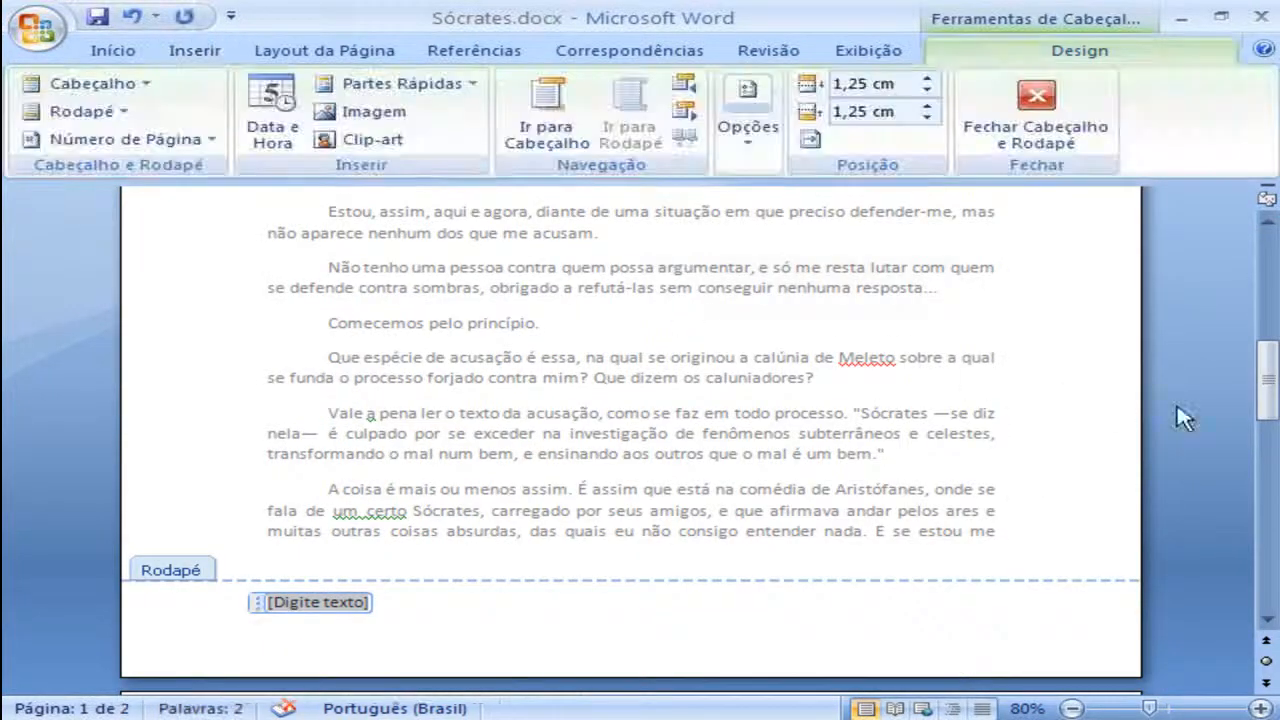
pyautogui.doubleClick(1234, 385)
pyautogui.moveTo(1266, 319); pyautogui.dragTo(1267, 425)
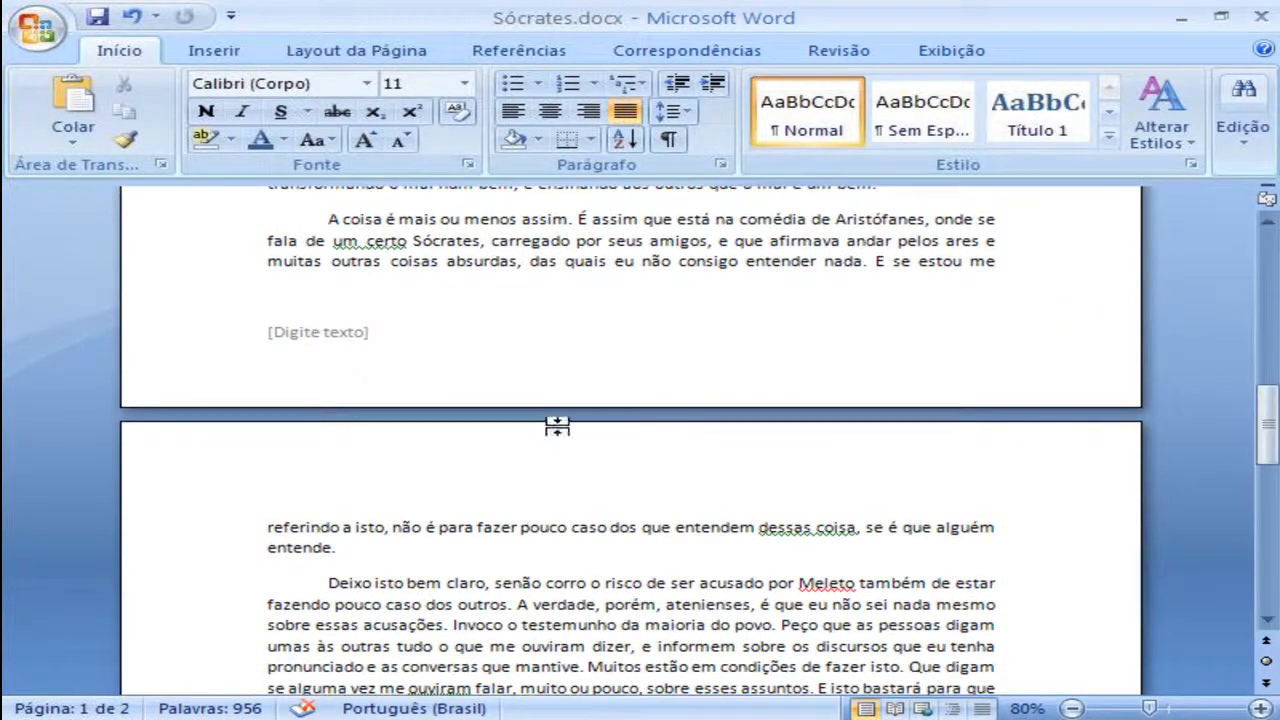
pyautogui.doubleClick(343, 352)
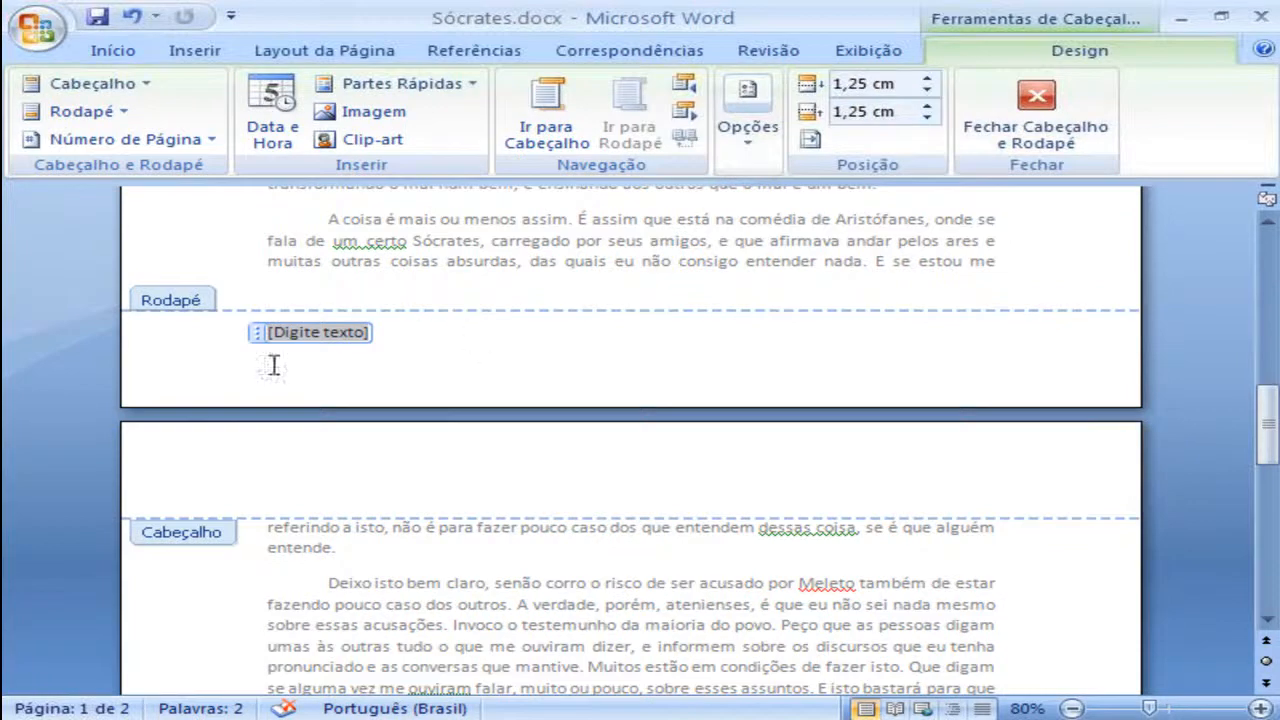
pyautogui.press('Escape')
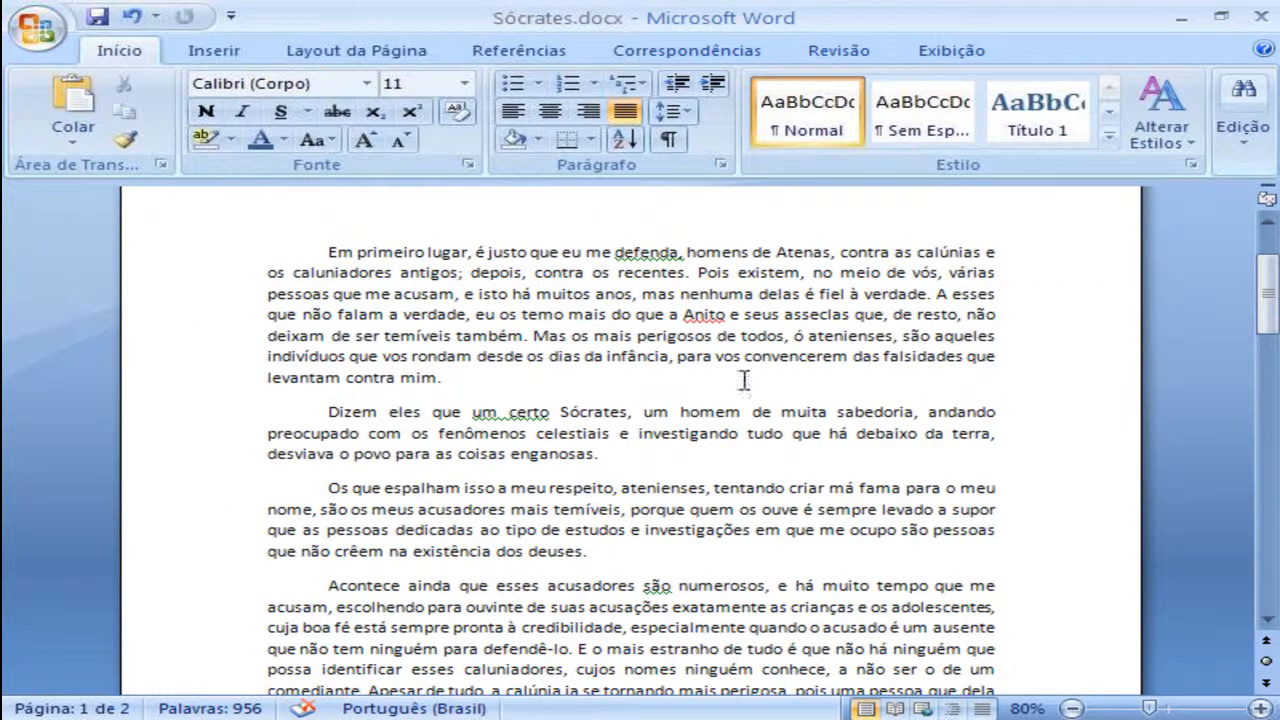
# Apply the Ênfase Intensa quick style to the title SÓCRATES E A CALÚNIA on the first page
pyautogui.moveTo(1262, 304); pyautogui.dragTo(1263, 282)
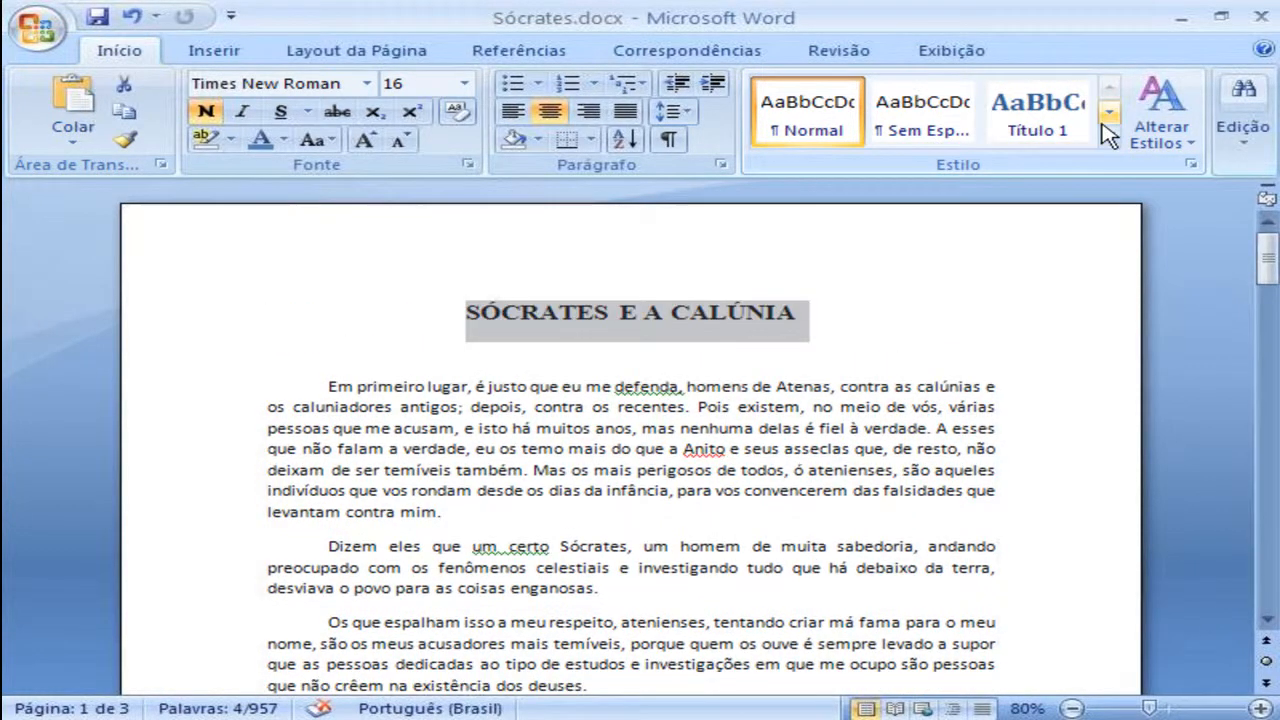
pyautogui.click(1108, 140)
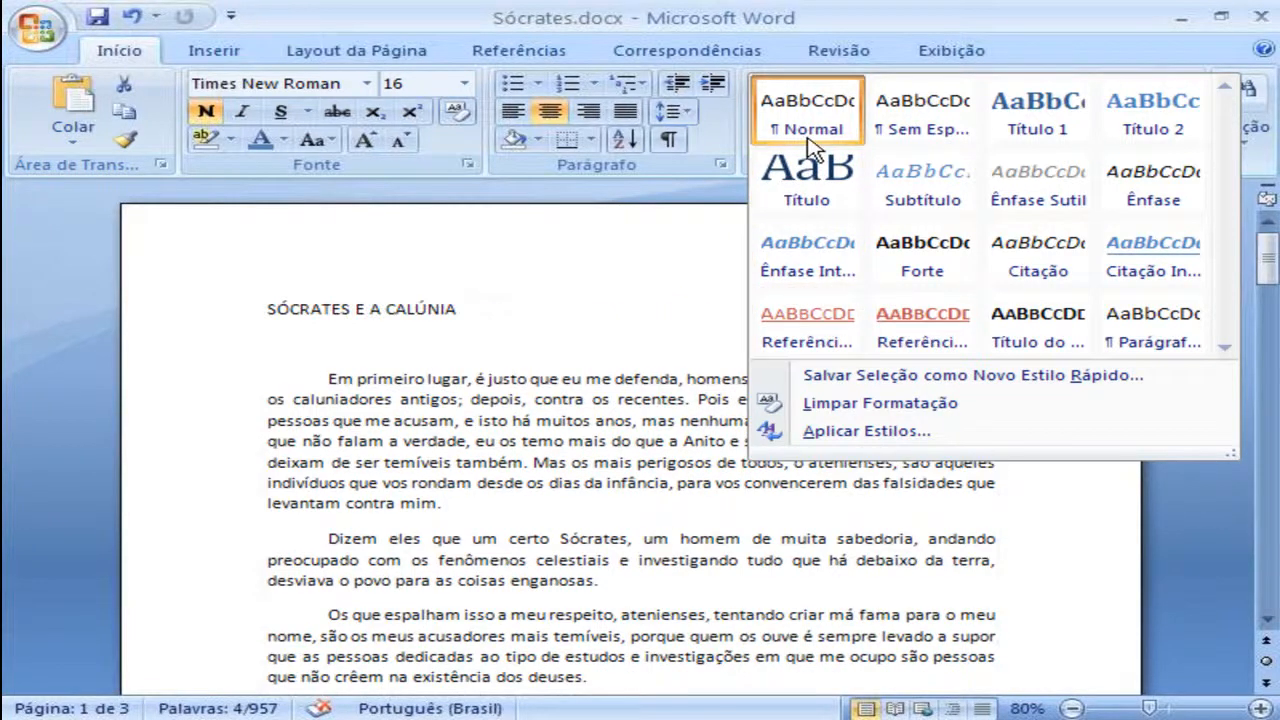
pyautogui.click(812, 255)
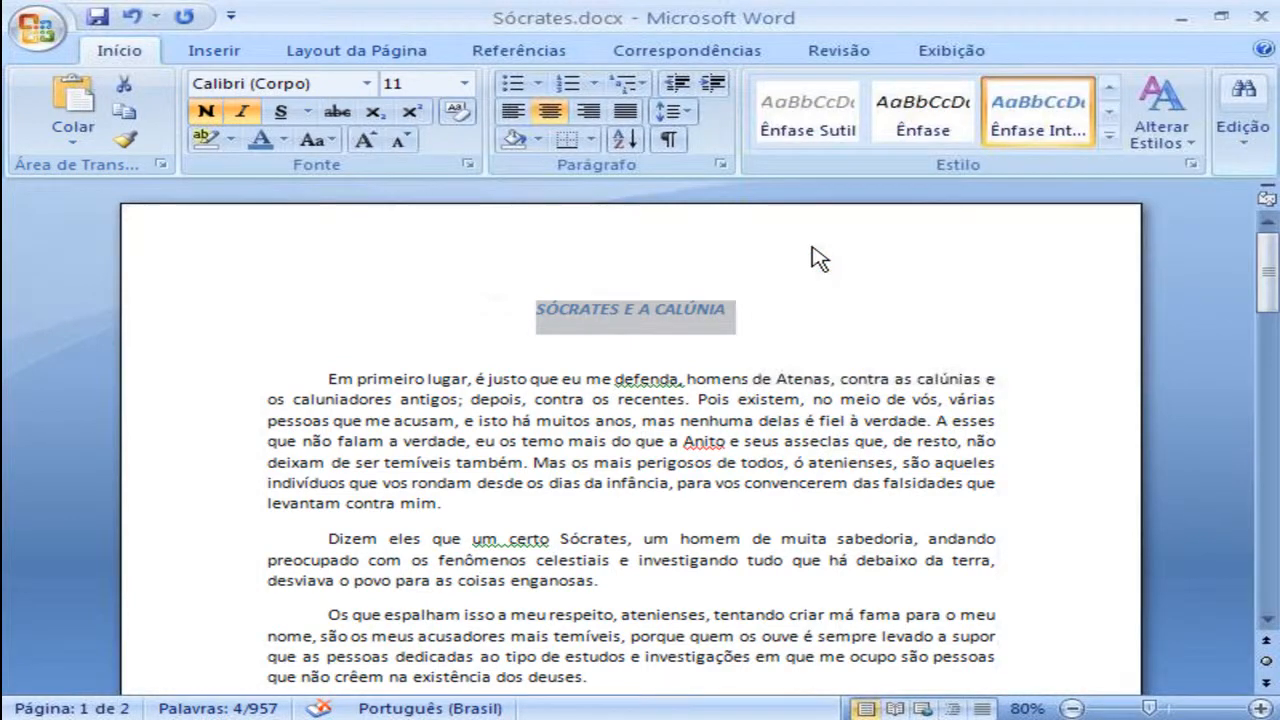
# Save the formatting of the Perfil heading on page 2 as a new quick style named Meu Estilo
pyautogui.click(1268, 446)
pyautogui.moveTo(1270, 458); pyautogui.dragTo(1268, 530)
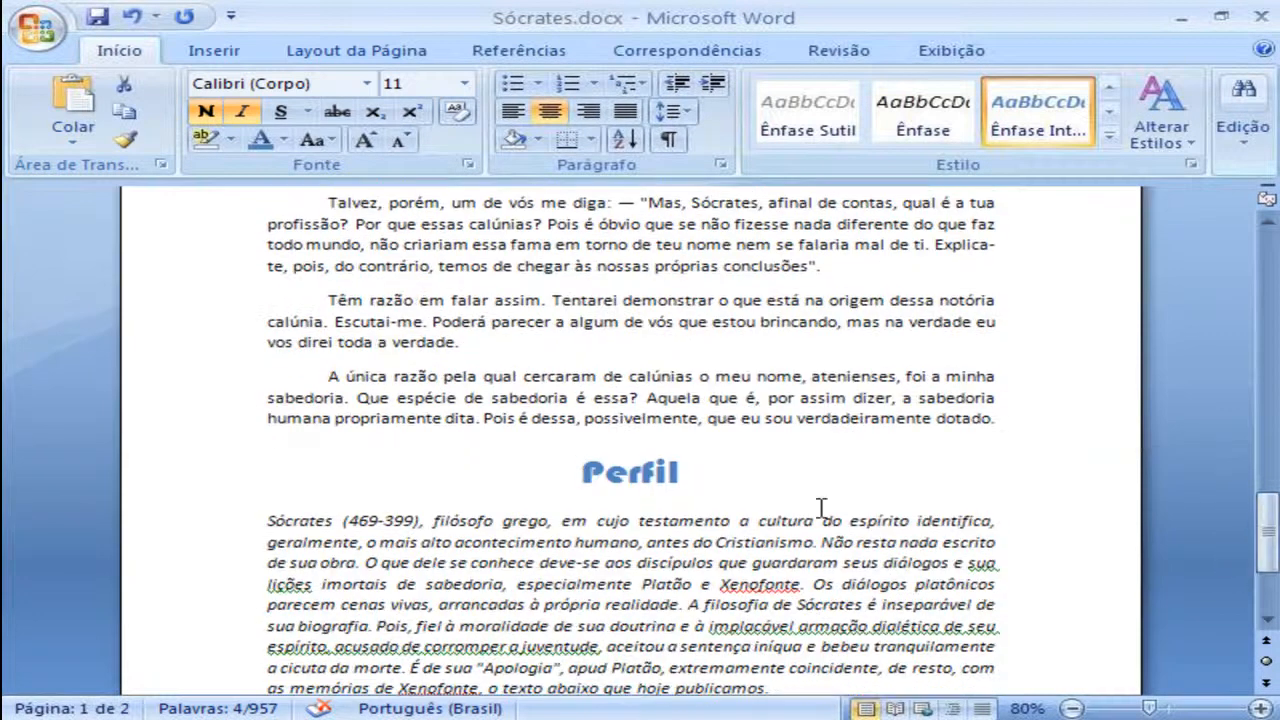
pyautogui.moveTo(580, 473); pyautogui.dragTo(662, 465)
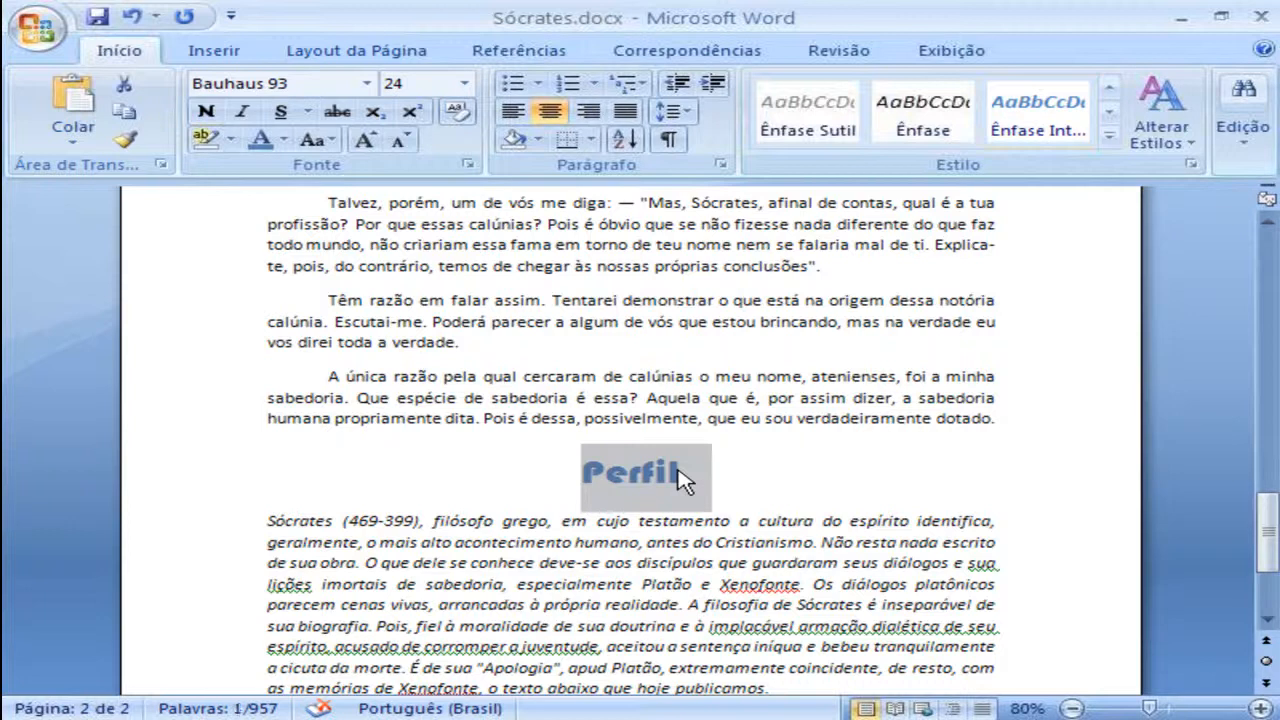
pyautogui.click(665, 470)
pyautogui.doubleClick(667, 468)
pyautogui.click(1108, 134)
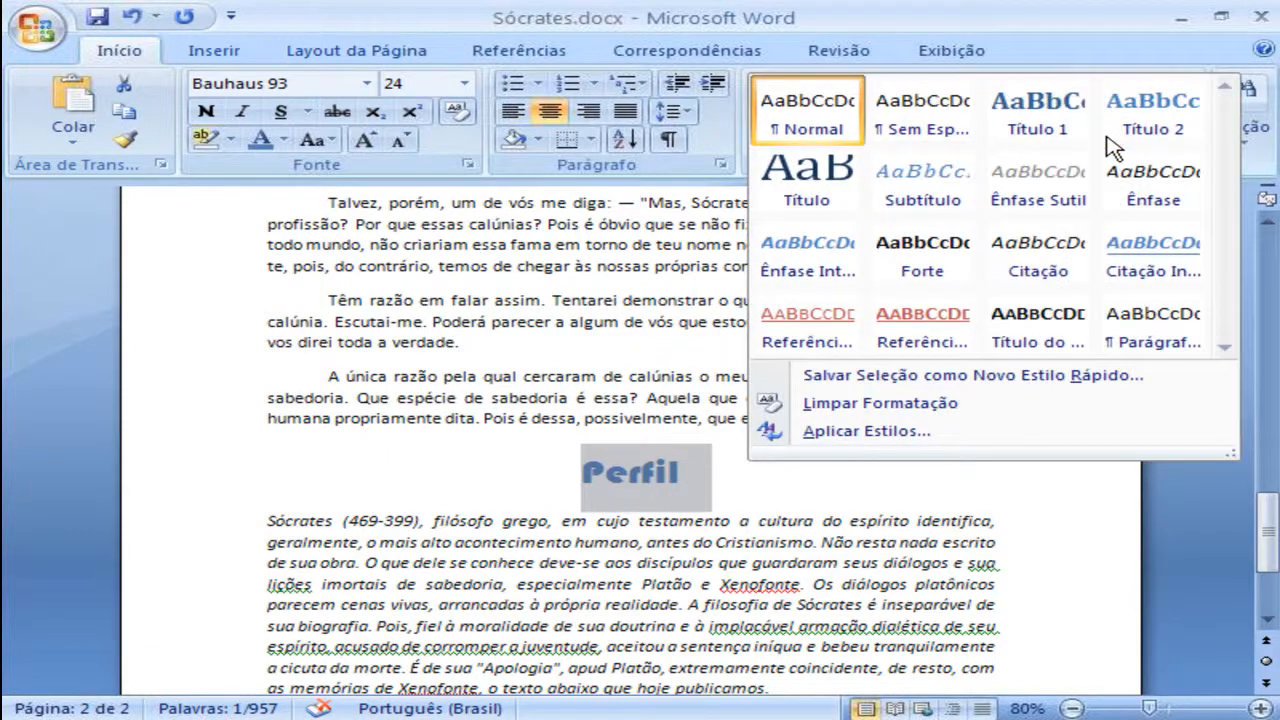
pyautogui.click(962, 378)
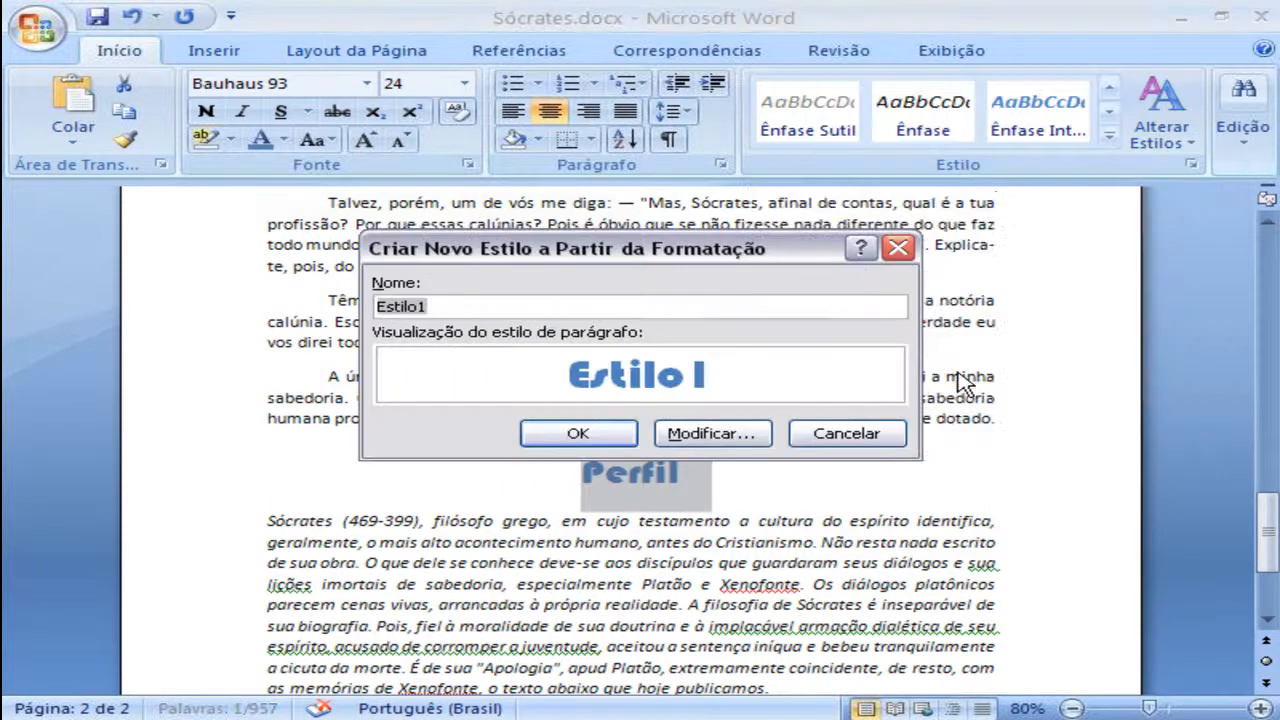
pyautogui.write('Meu')
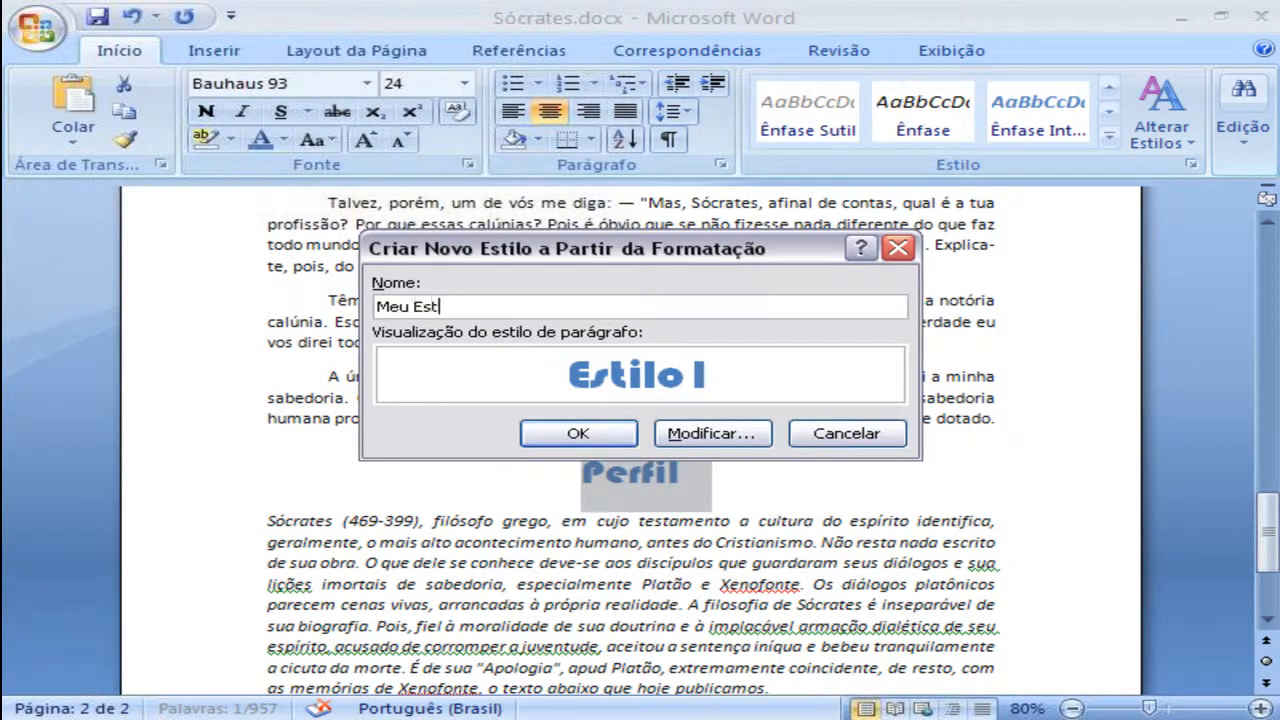
pyautogui.click(590, 432)
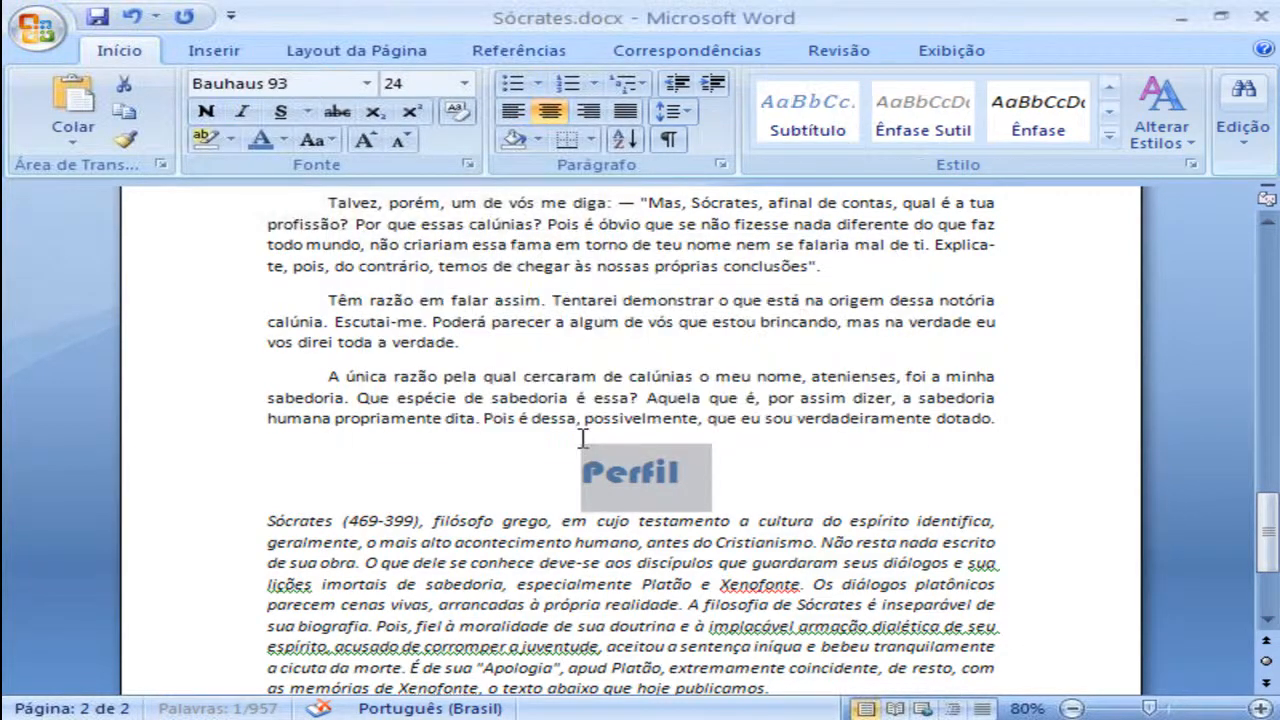
# Apply the Meu Estilo style to the title SÓCRATES E A CALÚNIA, and clear the title's formatting again
pyautogui.moveTo(1267, 553); pyautogui.dragTo(1267, 260)
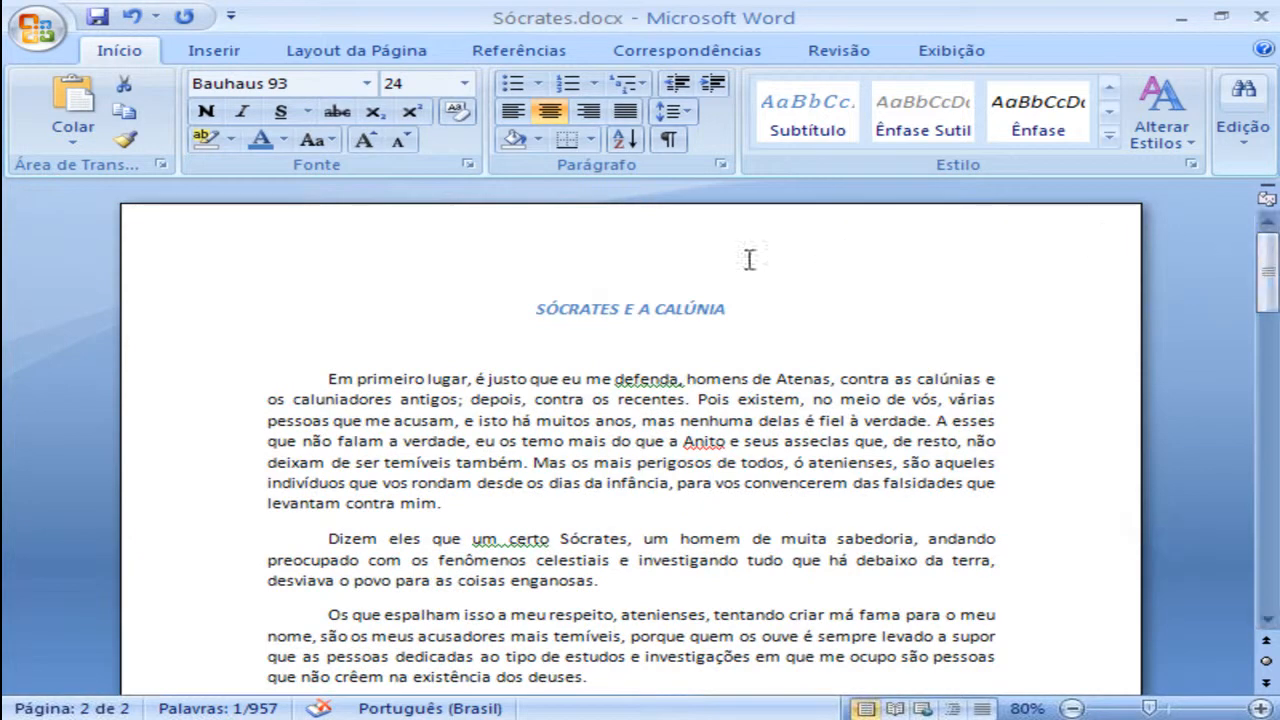
pyautogui.moveTo(535, 308); pyautogui.dragTo(723, 314)
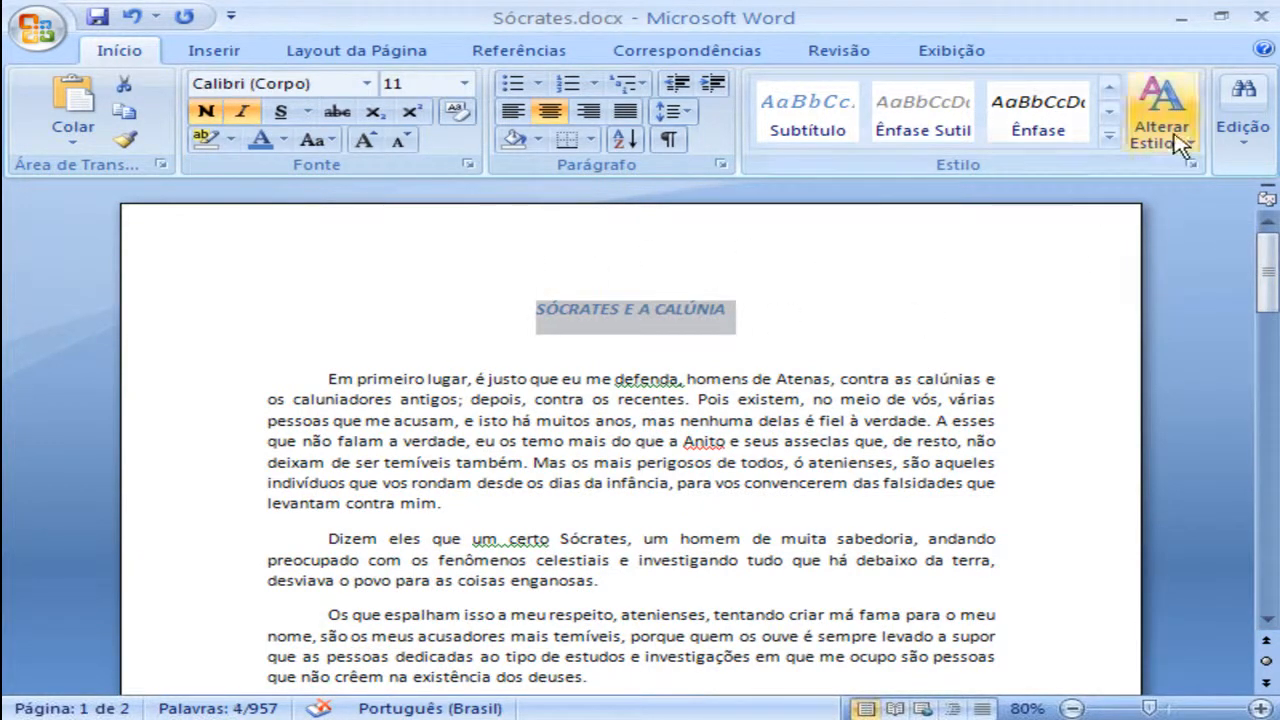
pyautogui.click(1109, 135)
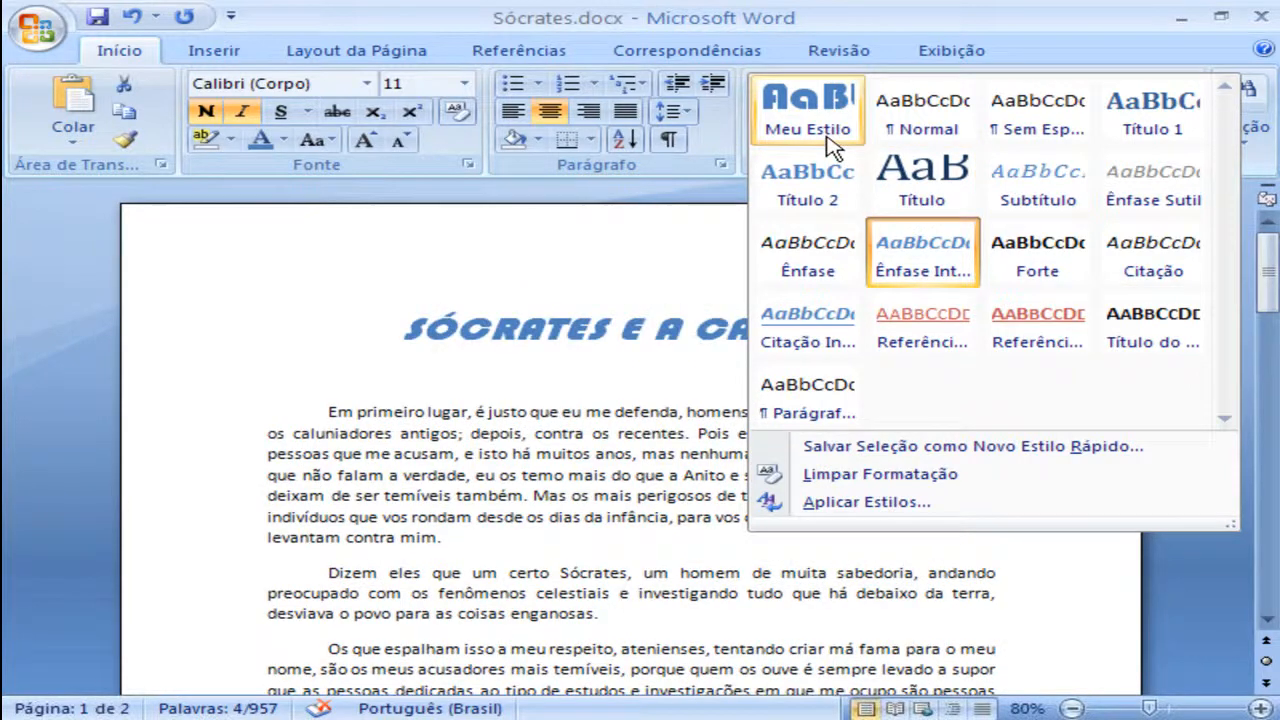
pyautogui.click(826, 140)
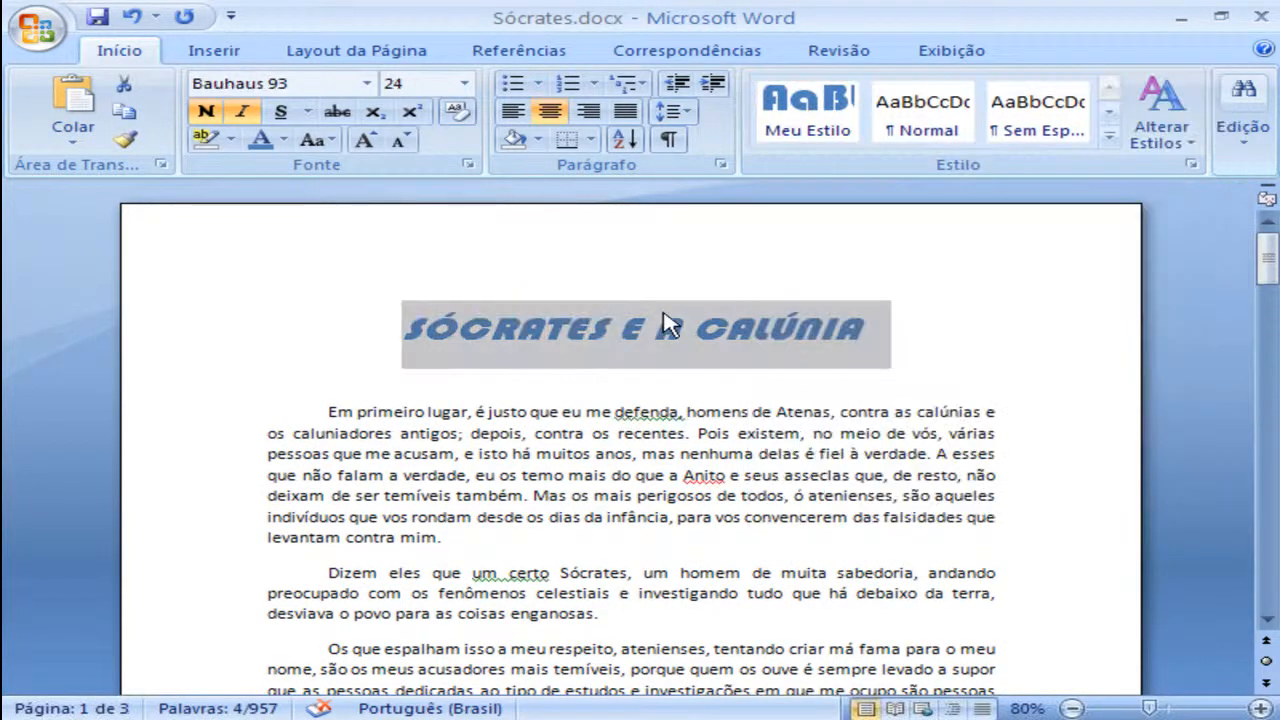
pyautogui.click(1109, 136)
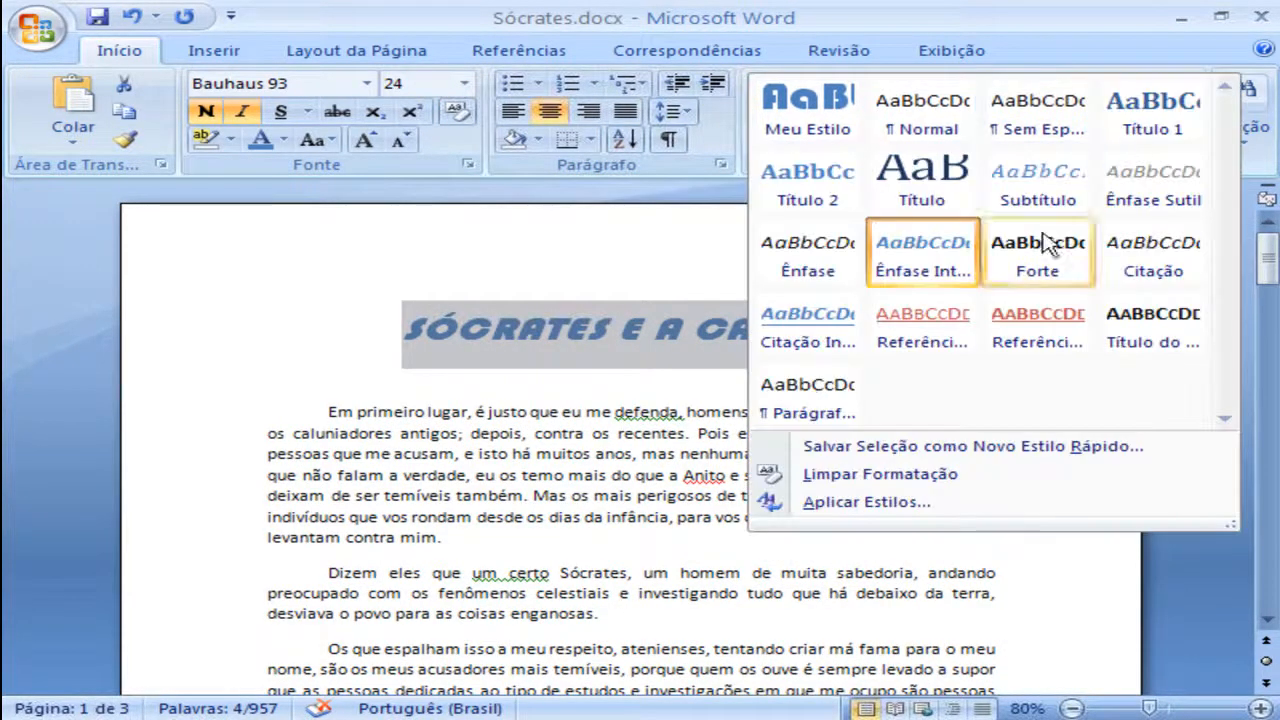
pyautogui.click(917, 481)
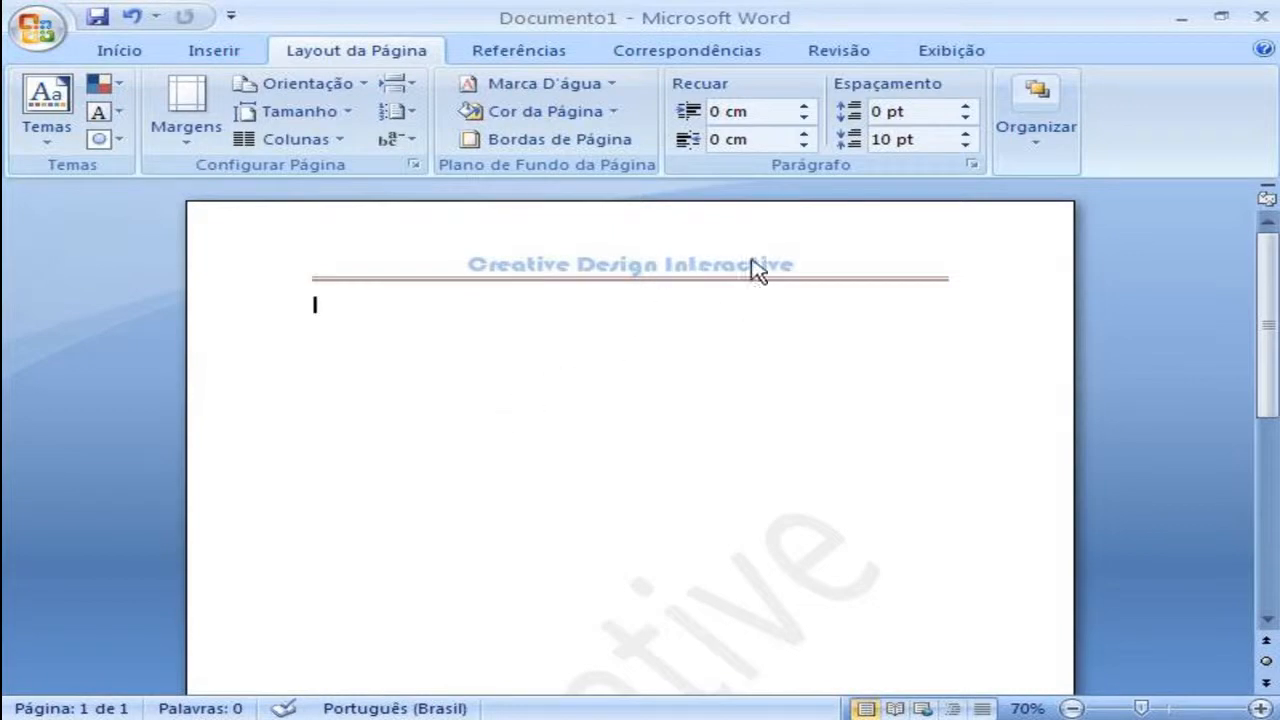
# Look over the letterhead document Documento1, examining its header, watermark and footer
pyautogui.moveTo(1276, 390)
pyautogui.mouseDown()
pyautogui.moveTo(1276, 575)
pyautogui.moveTo(1274, 385)
pyautogui.mouseUp()
pyautogui.moveTo(1267, 345); pyautogui.dragTo(1268, 538)
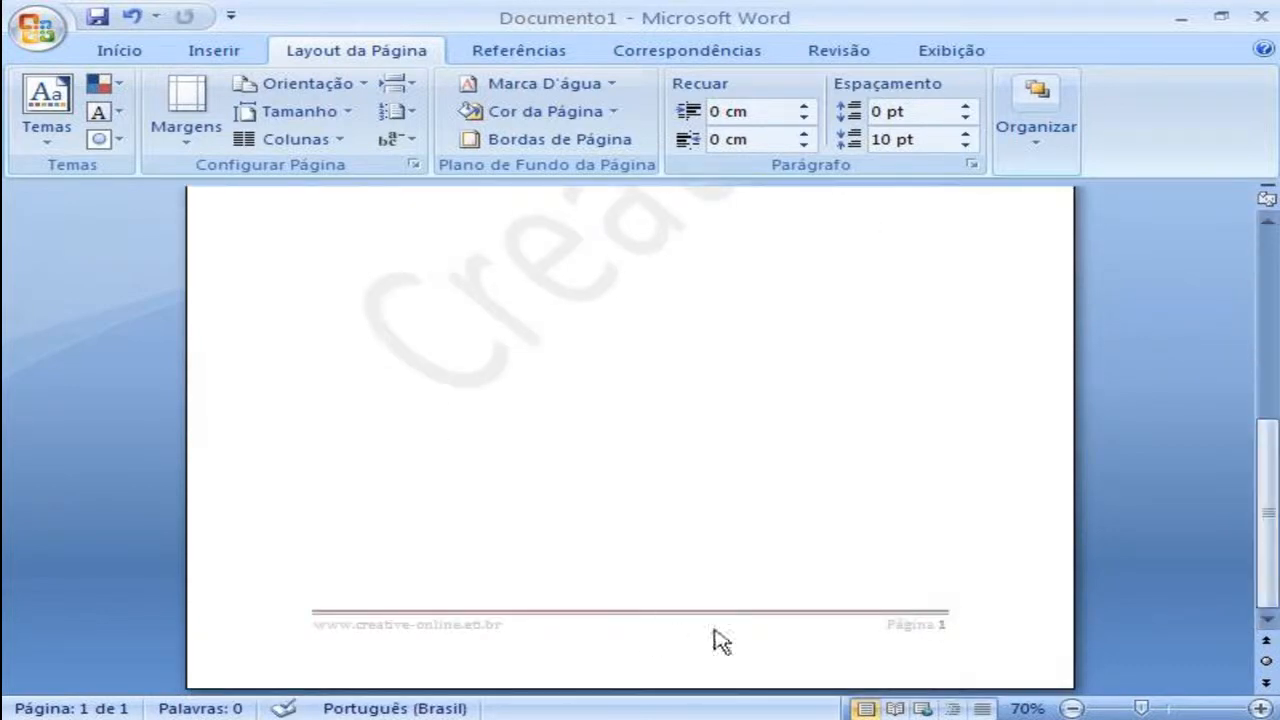
pyautogui.moveTo(1270, 520); pyautogui.dragTo(1249, 428)
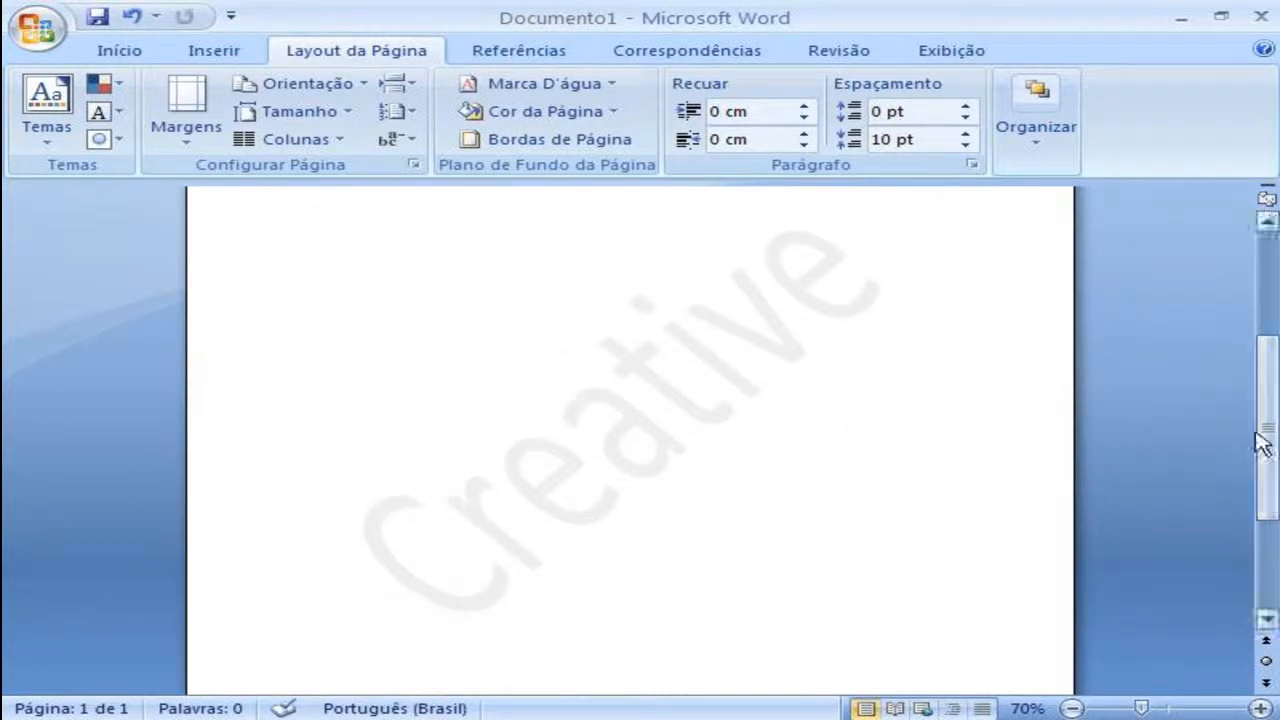
pyautogui.moveTo(1266, 443); pyautogui.dragTo(1266, 338)
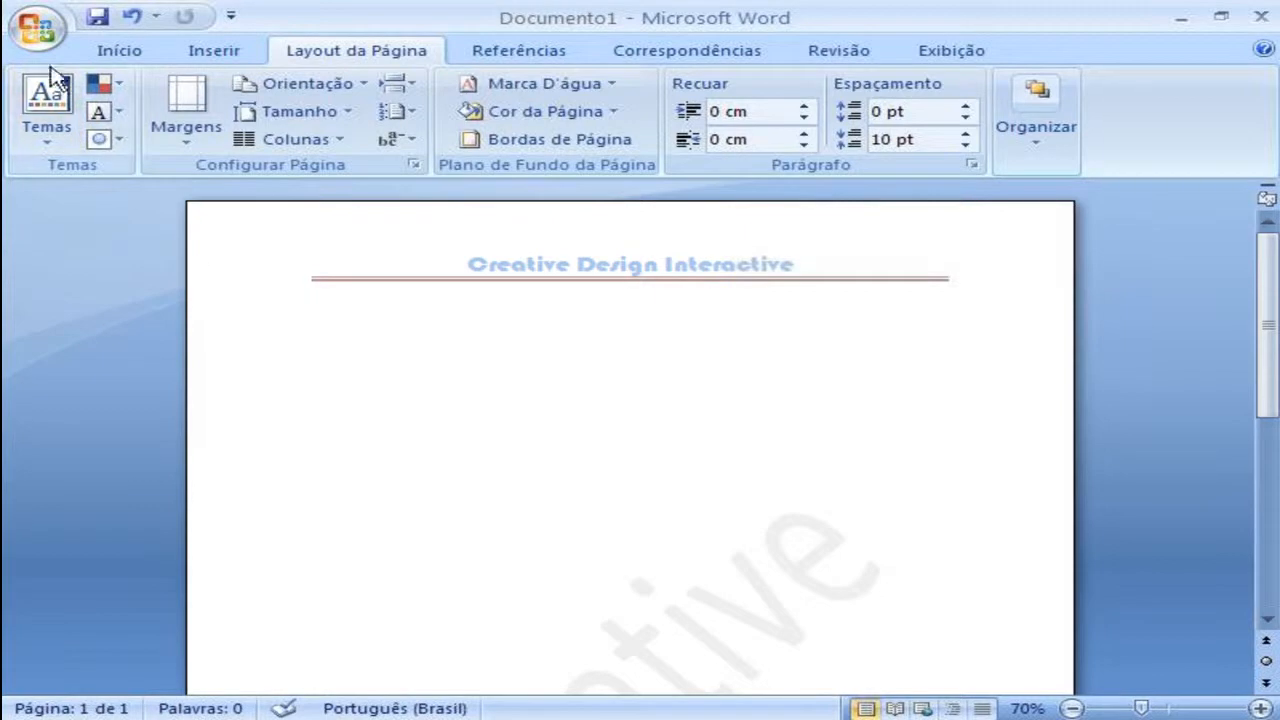
# Save Documento1 as a Word template named creative2.dotx in the personal documents folder
pyautogui.click(40, 38)
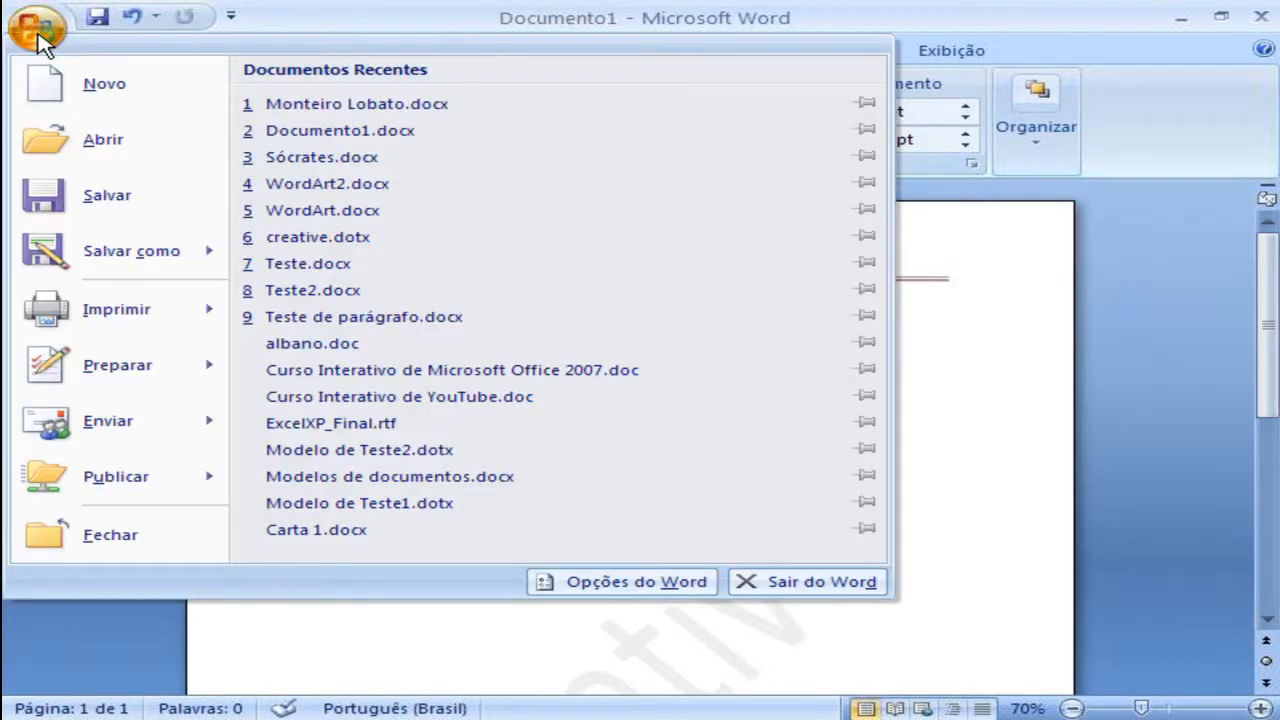
pyautogui.moveTo(110, 248)
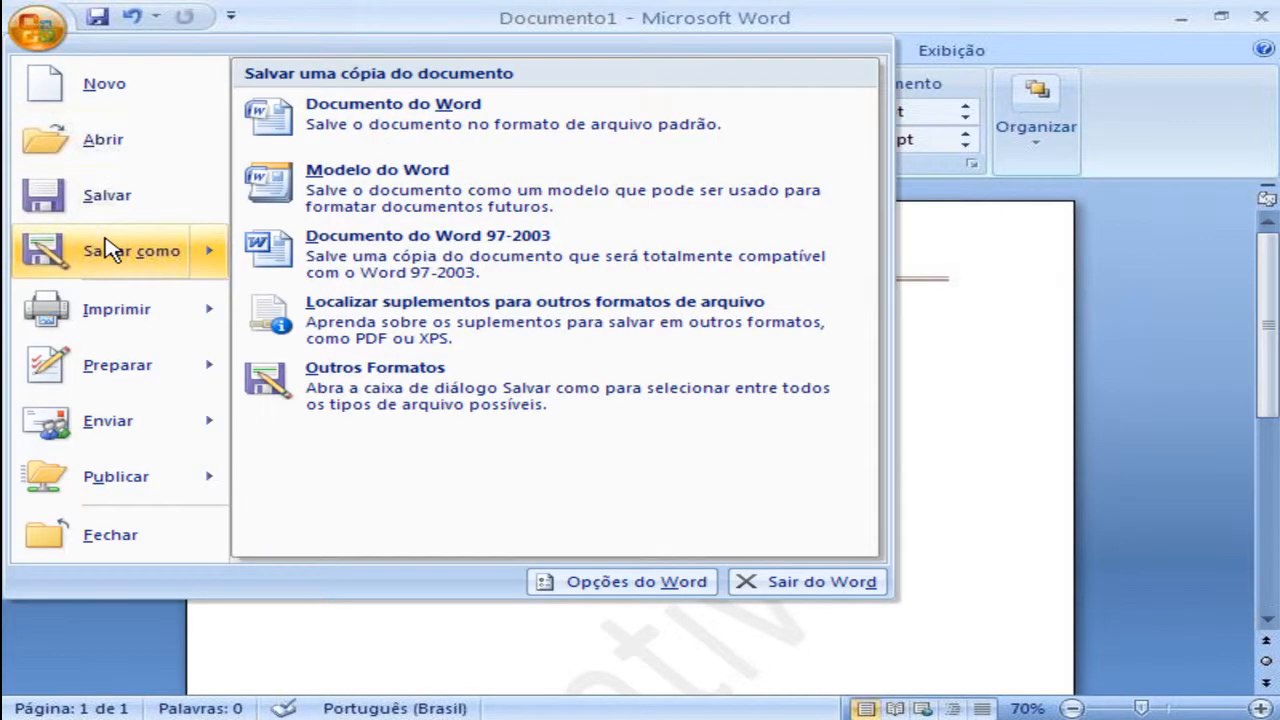
pyautogui.click(368, 192)
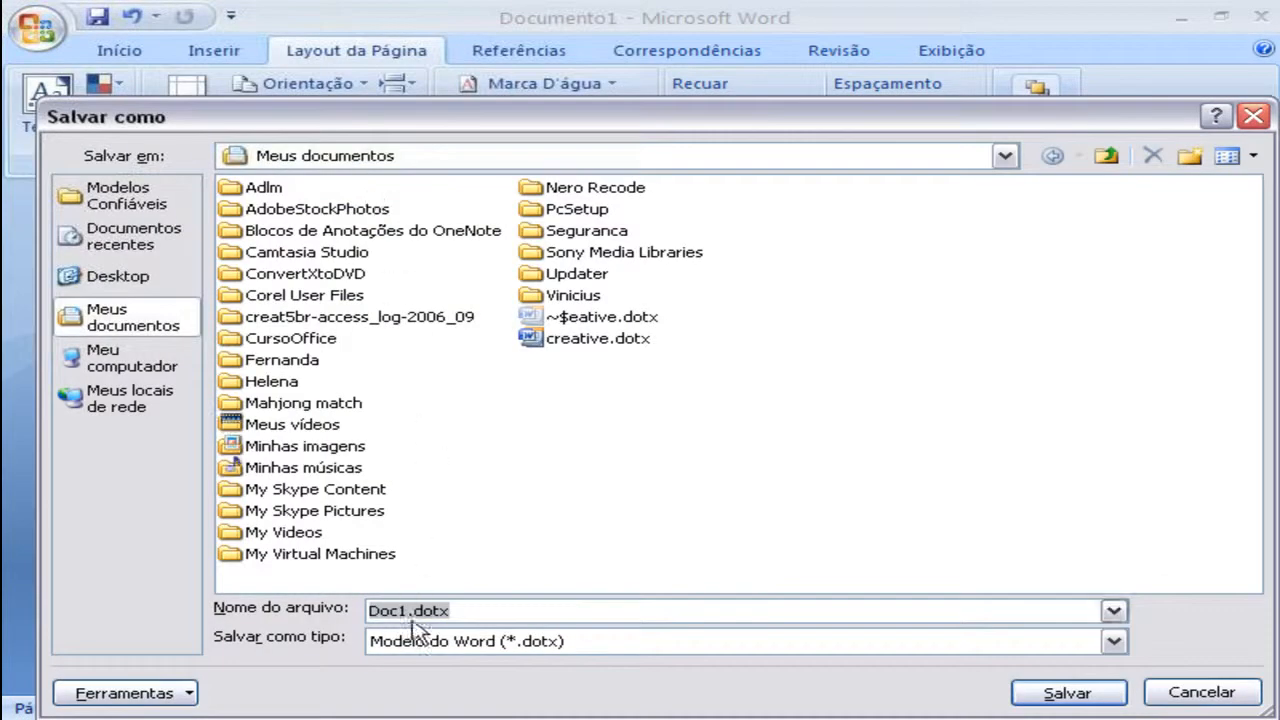
pyautogui.click(402, 614)
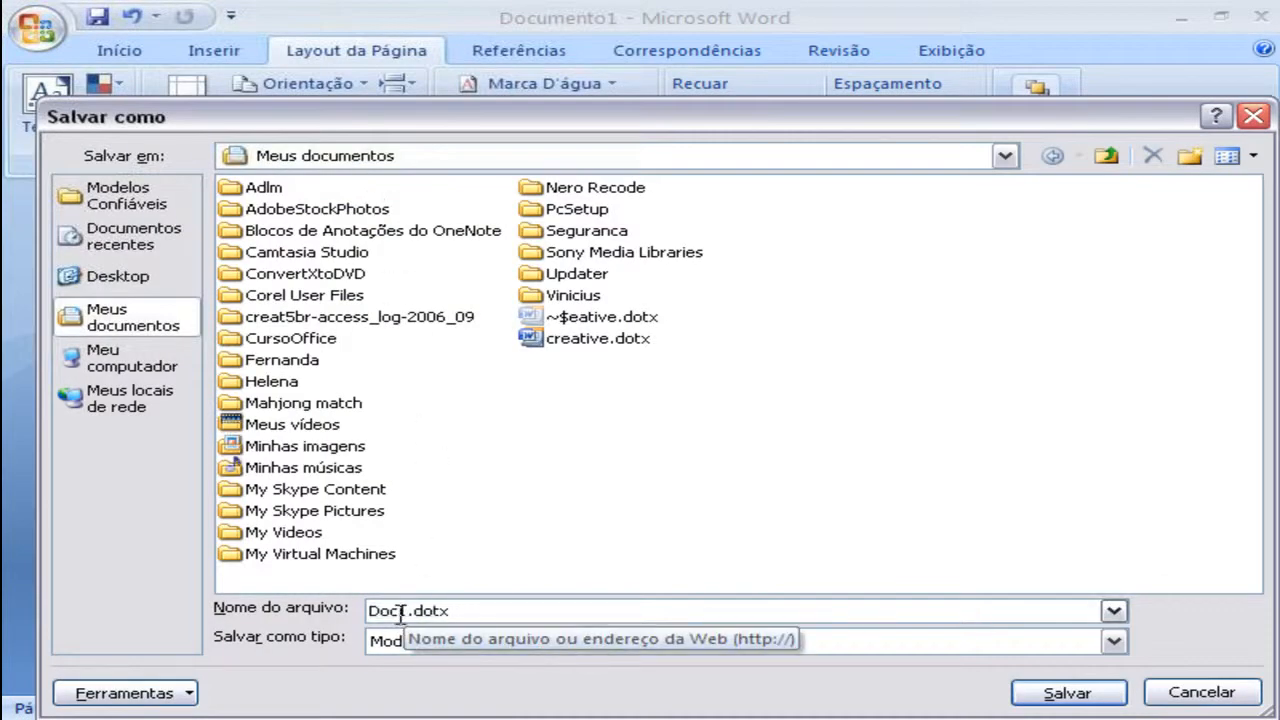
pyautogui.click(612, 160)
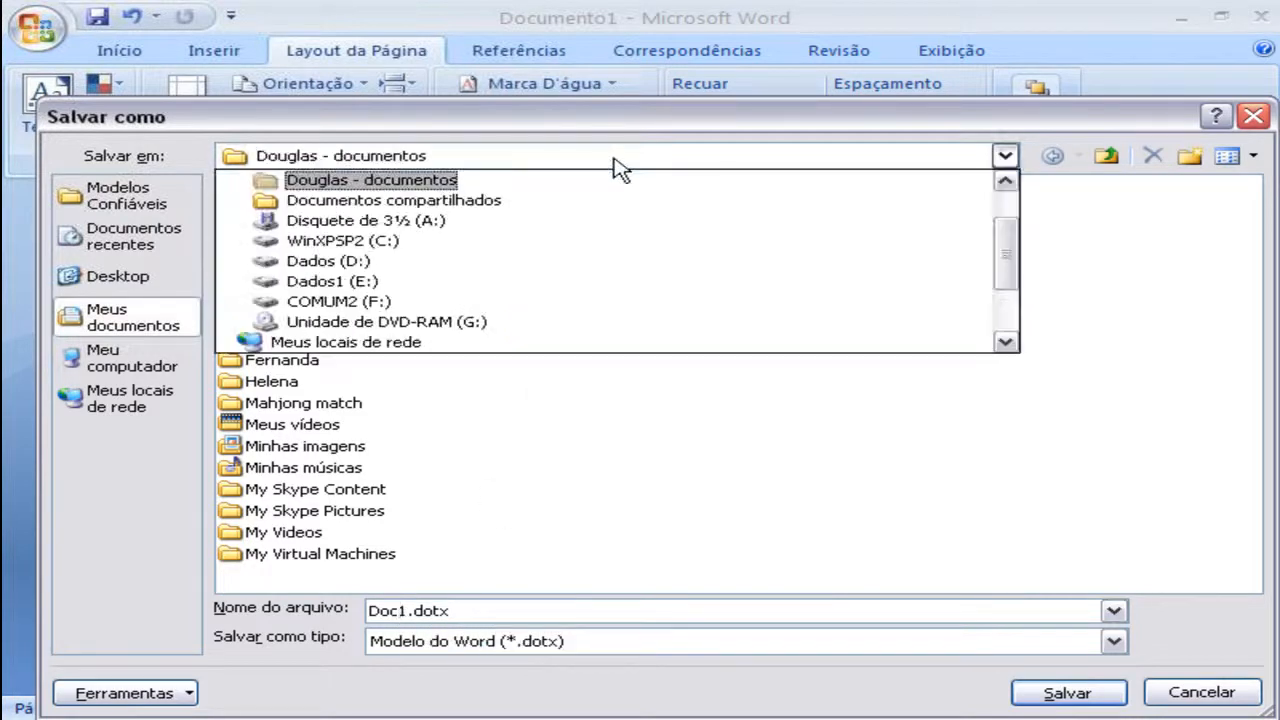
pyautogui.click(612, 160)
pyautogui.click(406, 608)
pyautogui.moveTo(407, 608); pyautogui.dragTo(328, 607)
pyautogui.write('creative2')
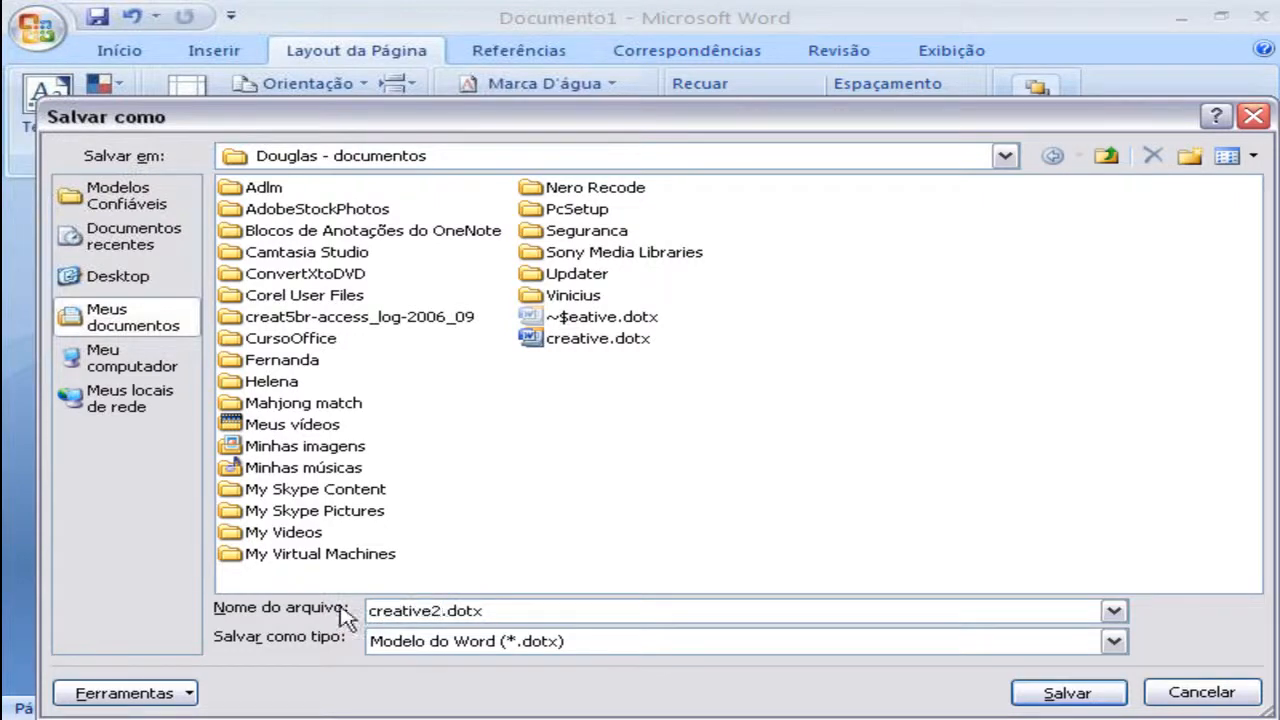
pyautogui.click(1036, 693)
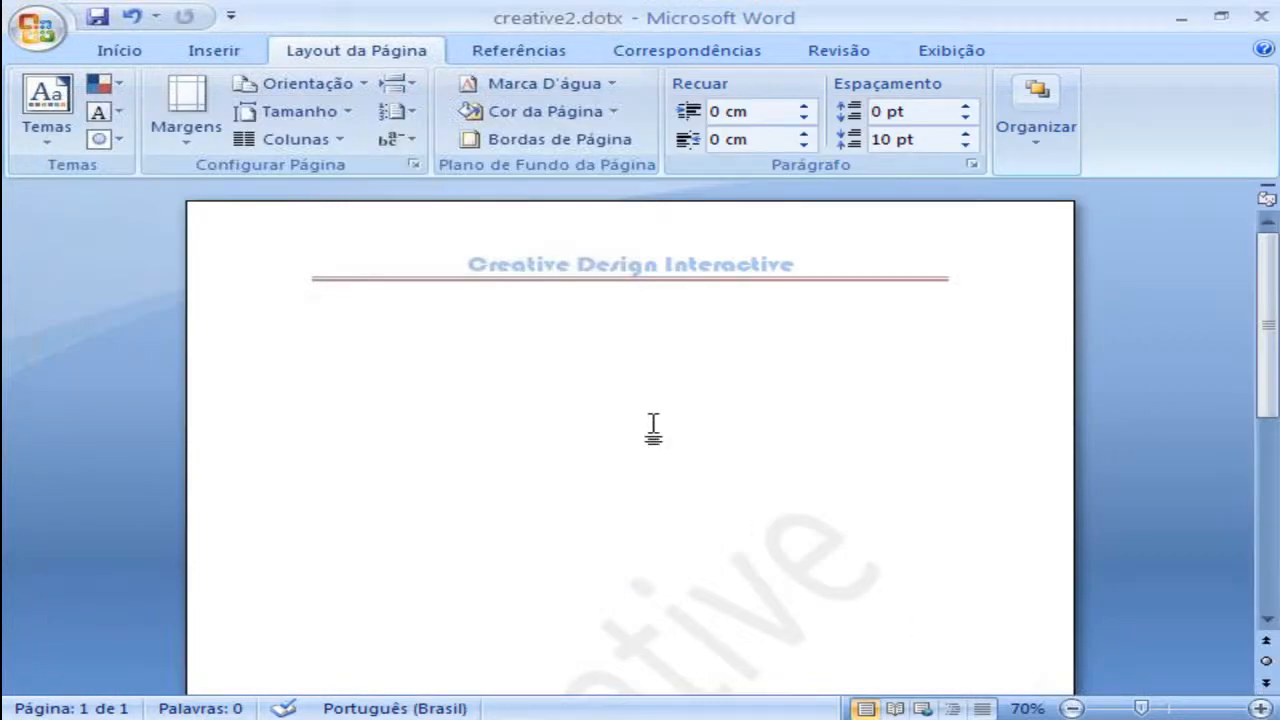
# Create a new document based on the existing file creative2.dotx and begin its body text with "São P"
pyautogui.click(45, 36)
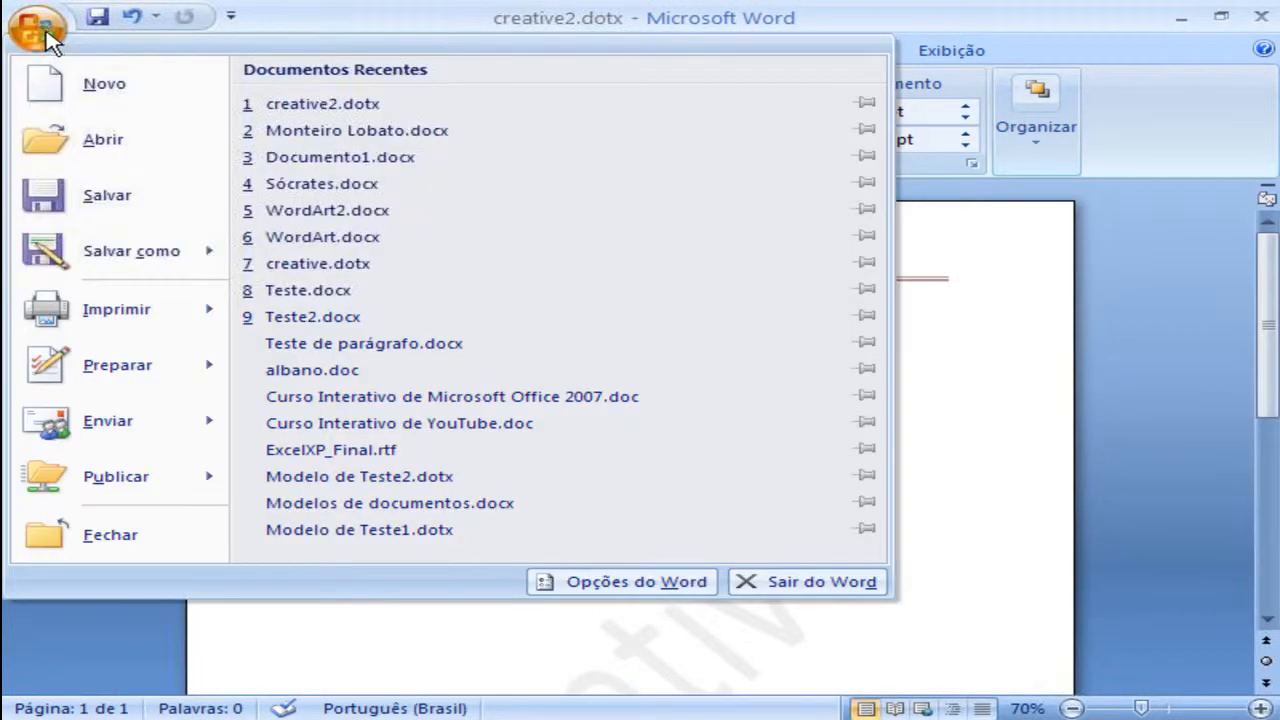
pyautogui.click(57, 80)
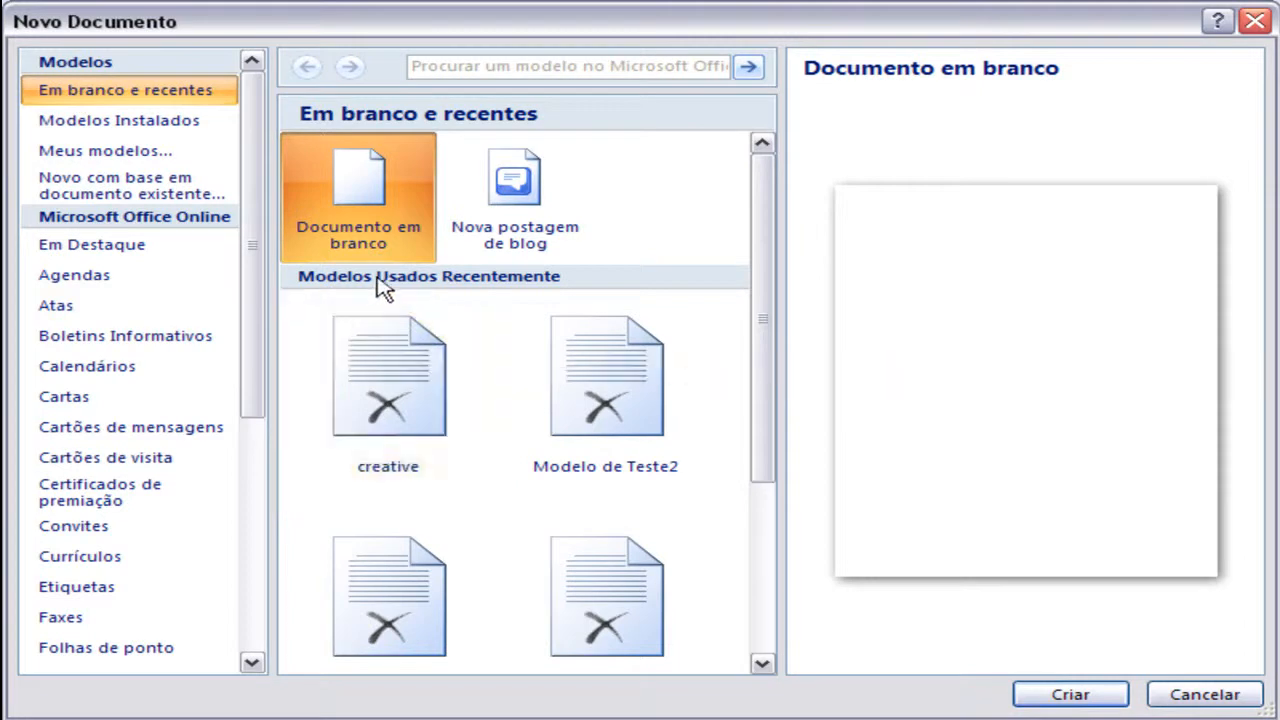
pyautogui.click(172, 198)
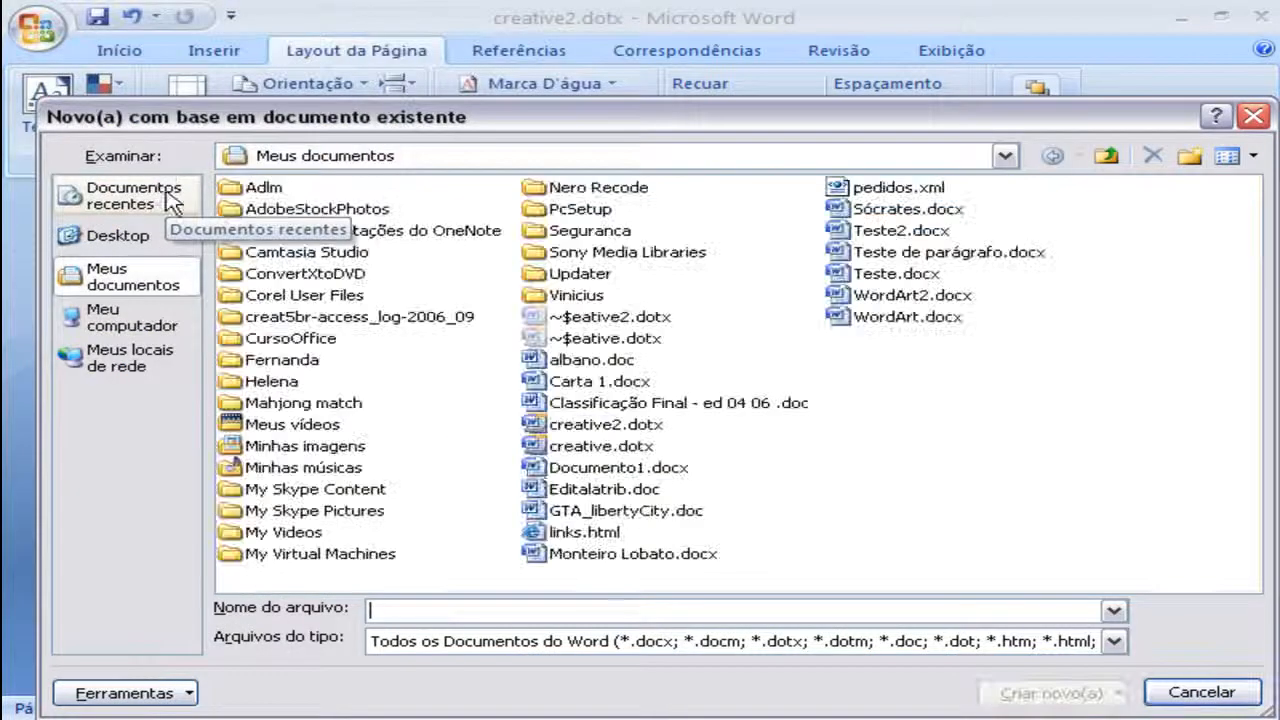
pyautogui.click(603, 430)
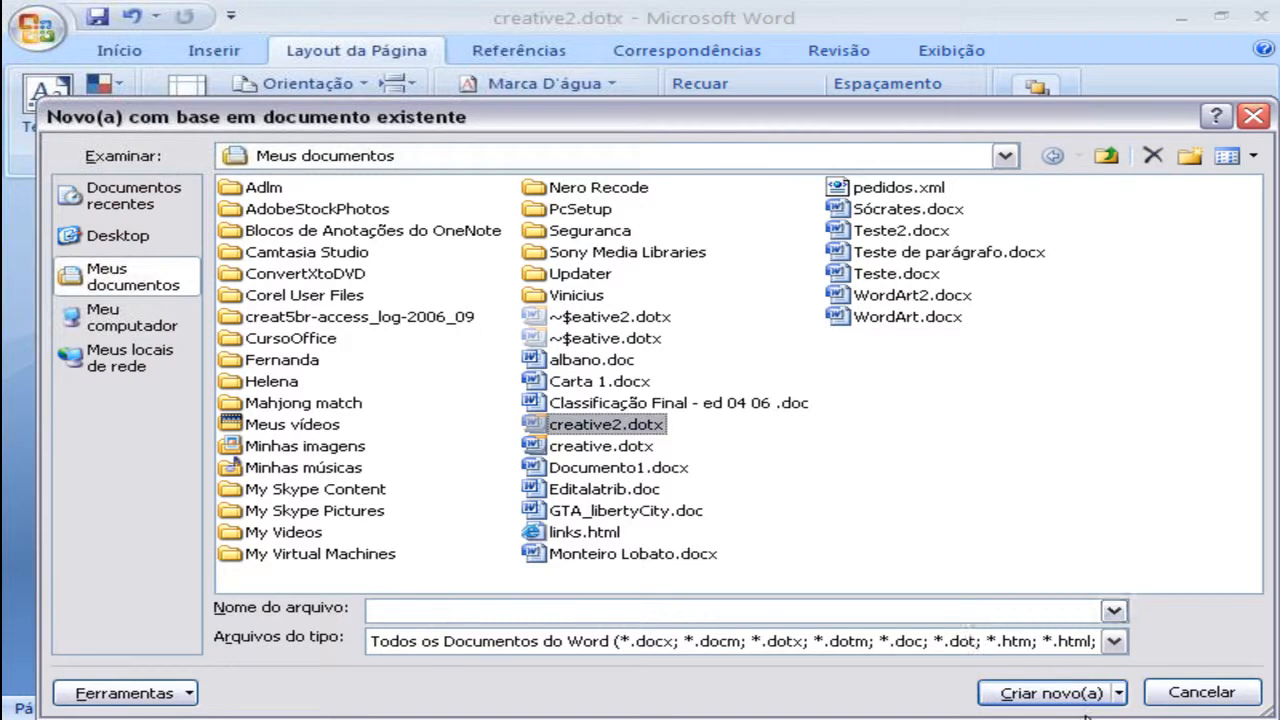
pyautogui.click(1058, 692)
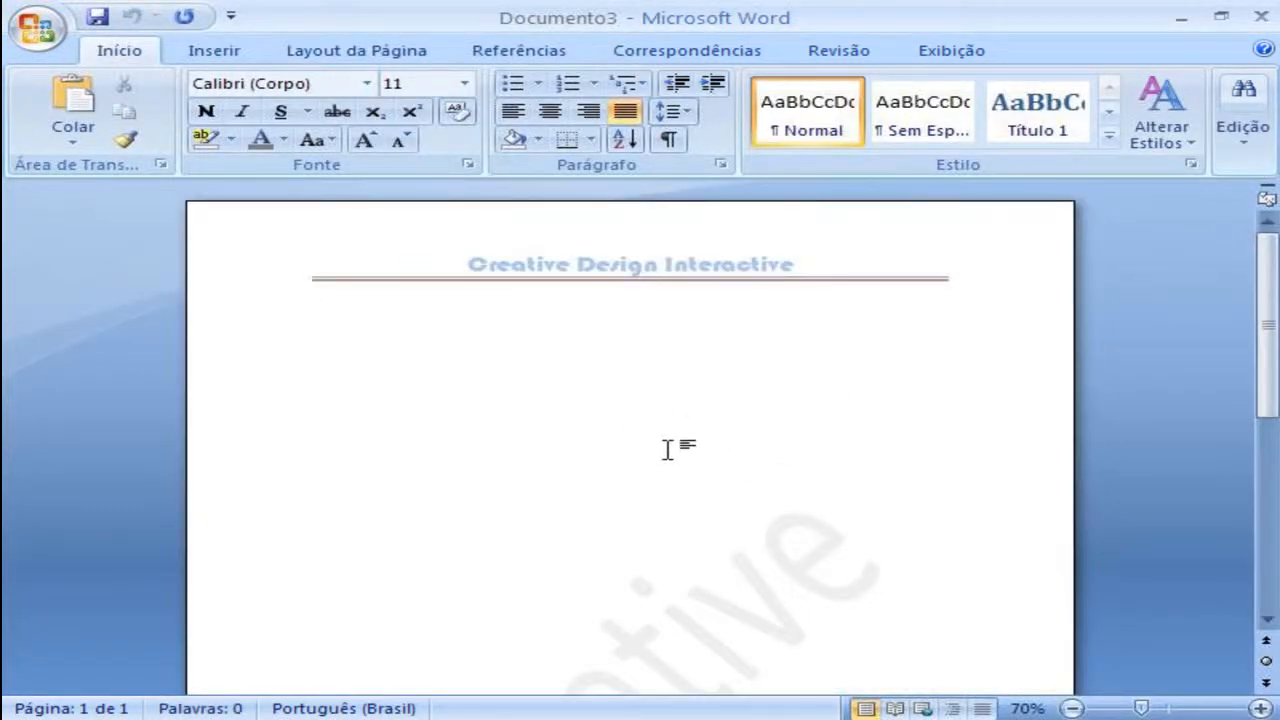
pyautogui.write('São P')
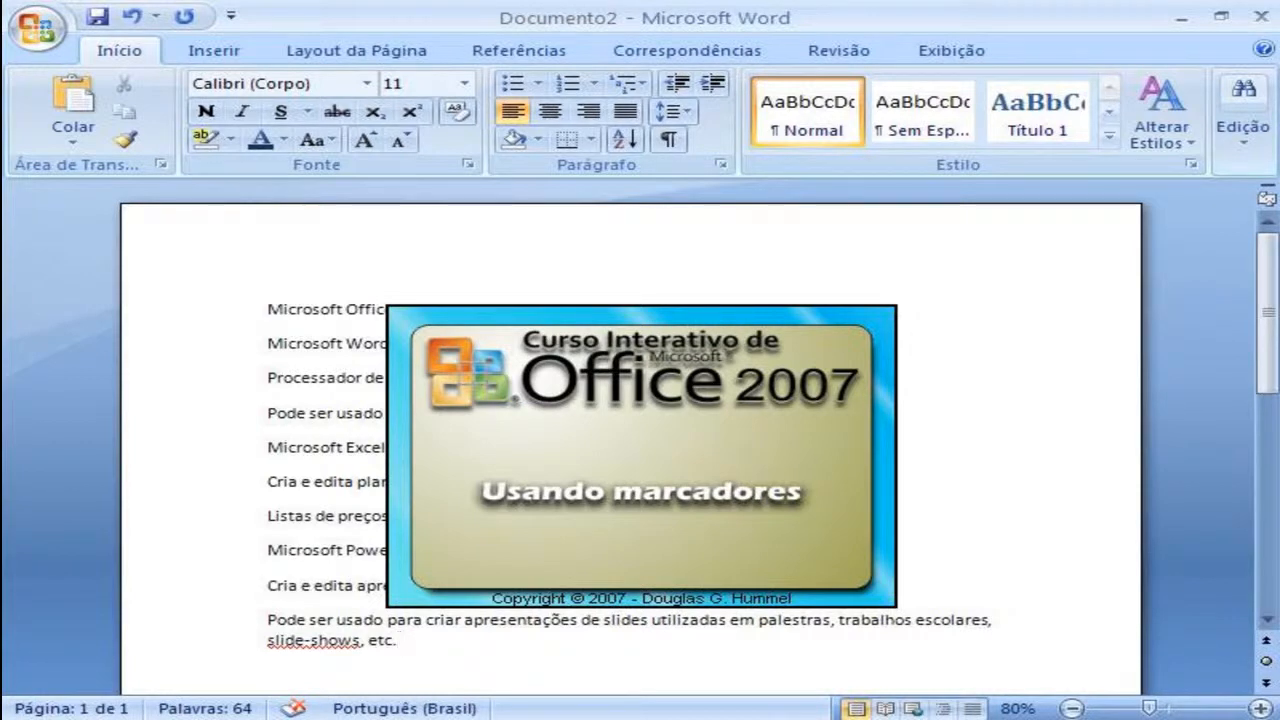
# Make the heading Microsoft Office 2007 in Documento2 bold and enlarge its font to 14
pyautogui.click(228, 318)
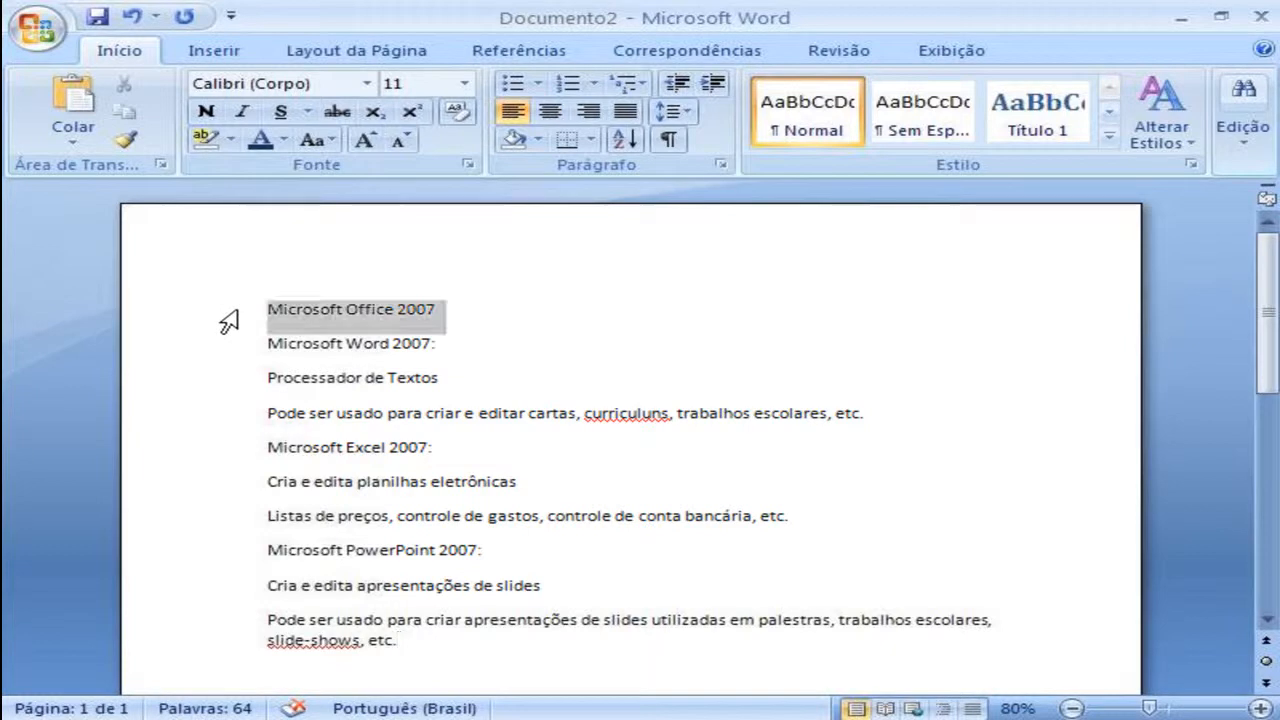
pyautogui.click(206, 111)
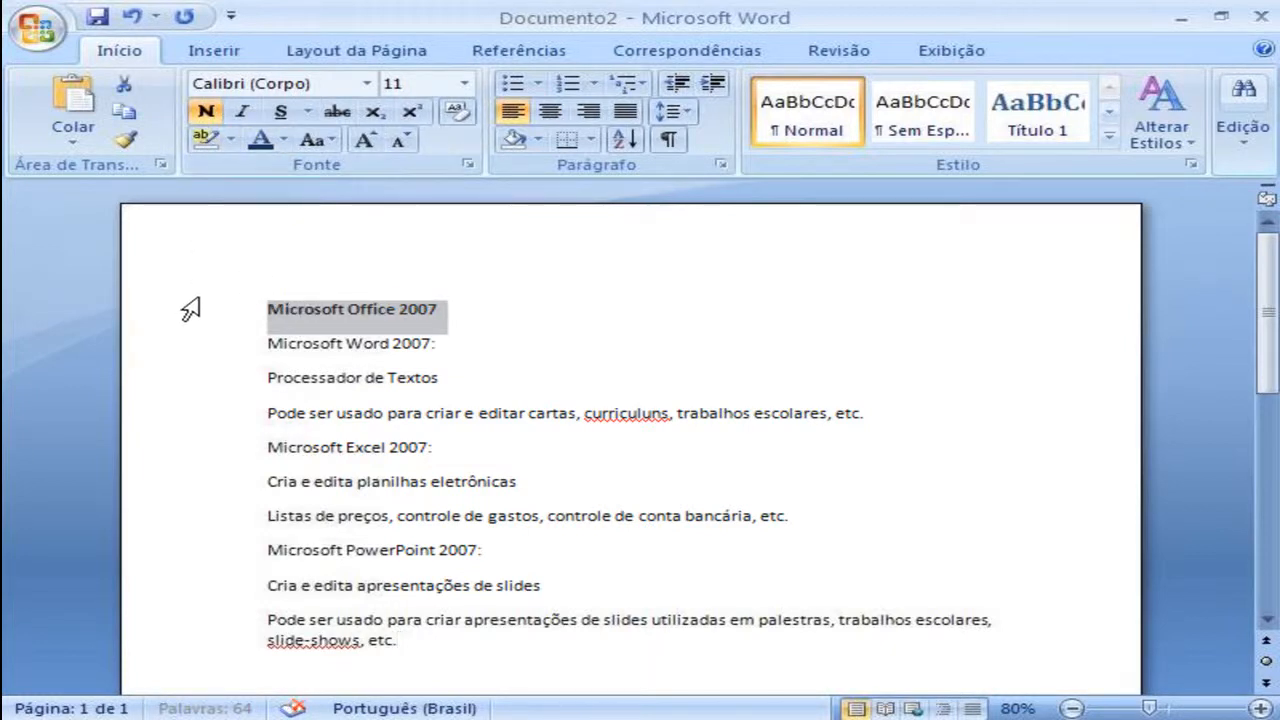
pyautogui.click(368, 141)
pyautogui.click(370, 141)
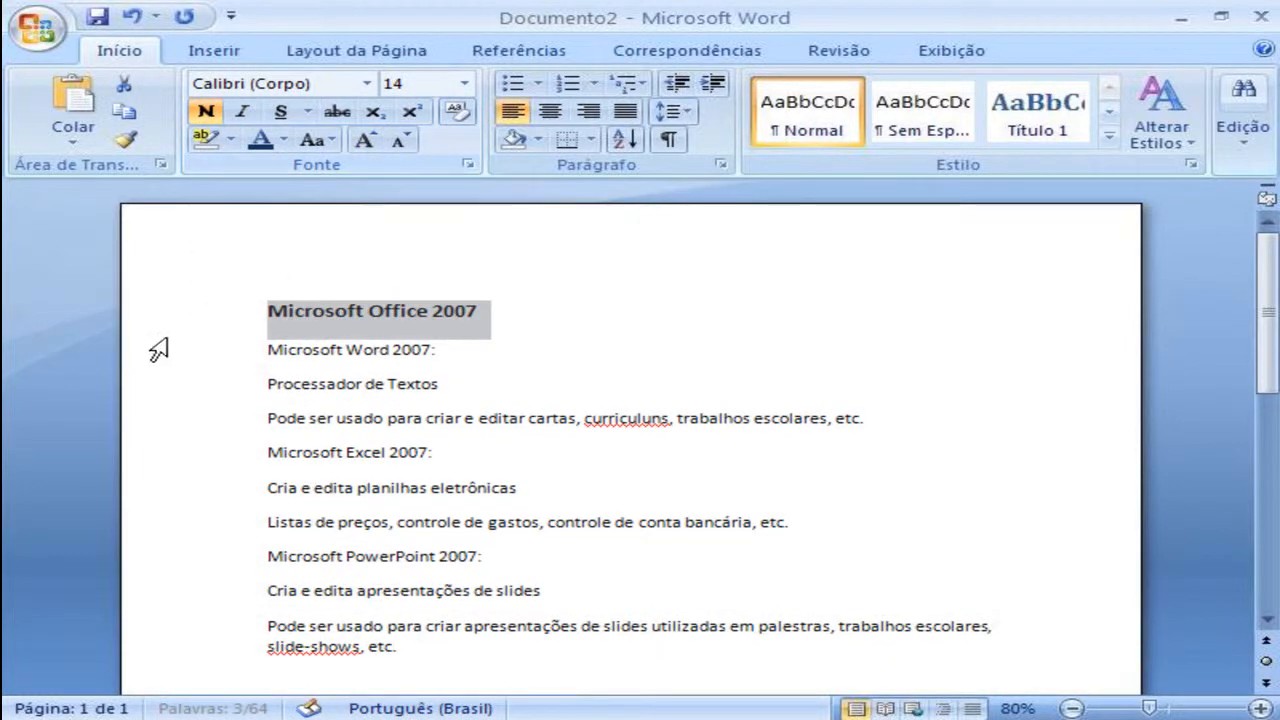
# Apply the four-diamond bullet to all lines below the Microsoft Office 2007 heading
pyautogui.click(150, 348)
pyautogui.moveTo(170, 362); pyautogui.dragTo(198, 653)
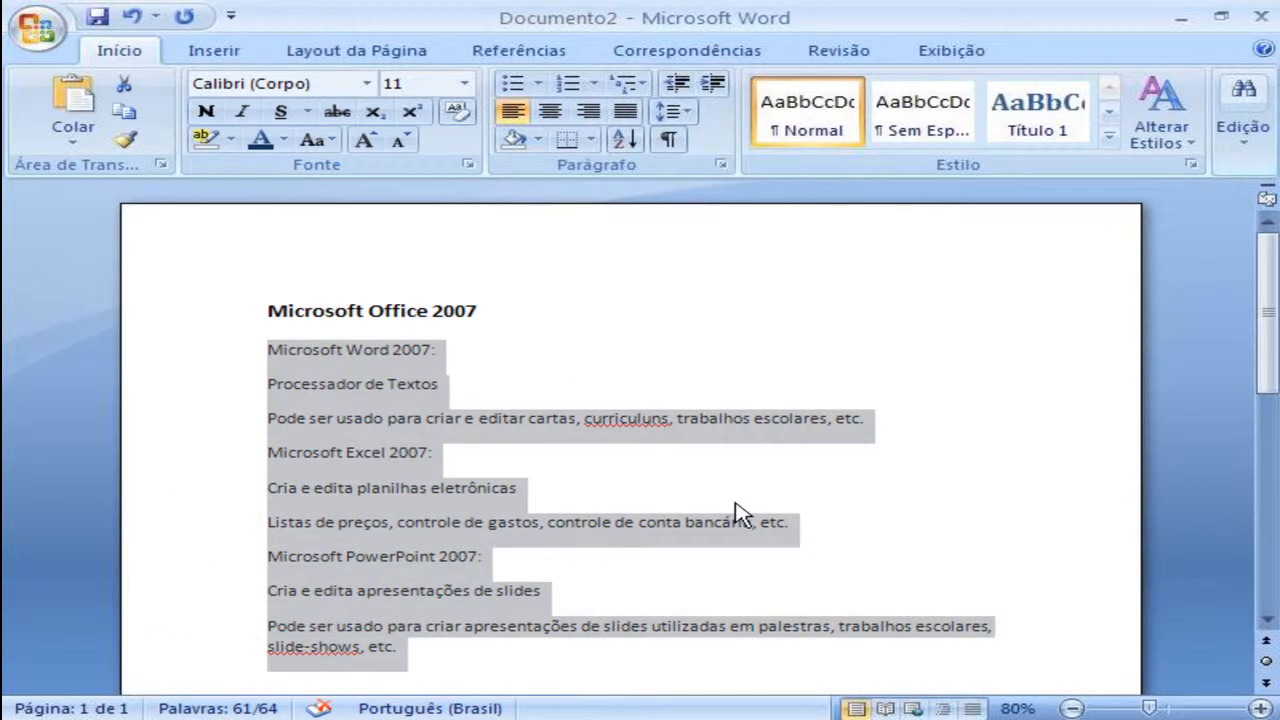
pyautogui.click(538, 86)
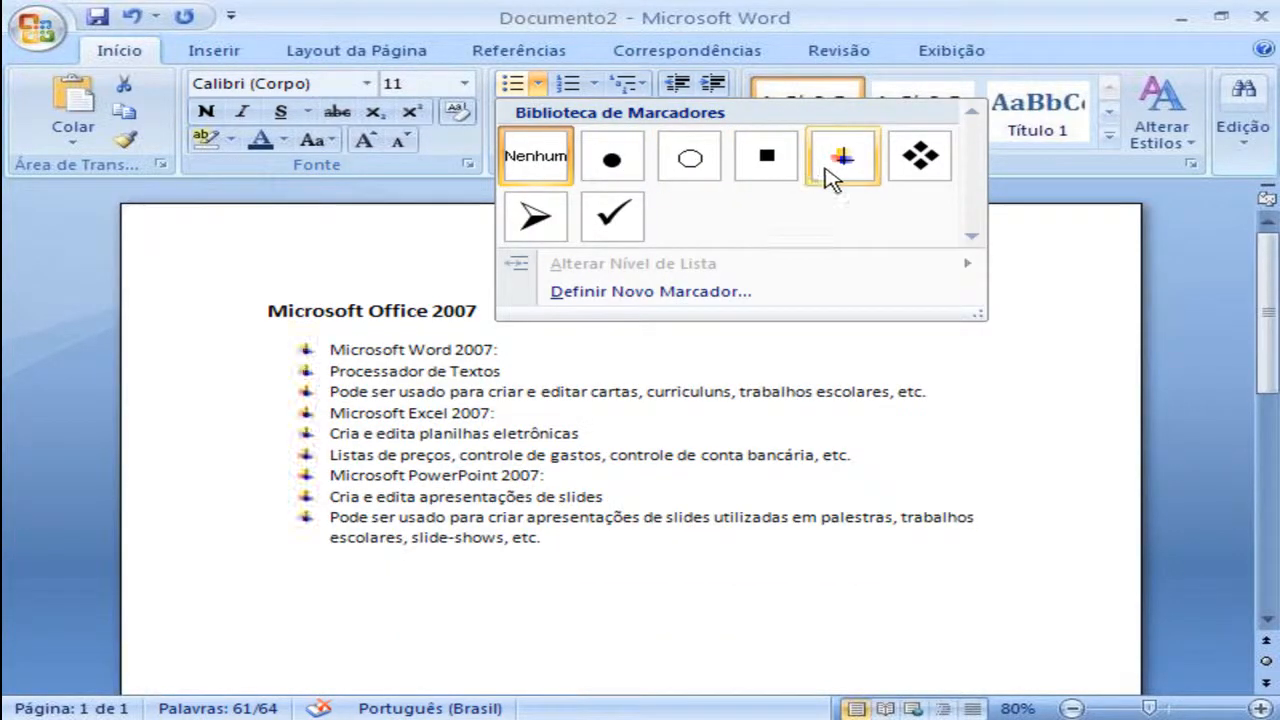
pyautogui.click(905, 172)
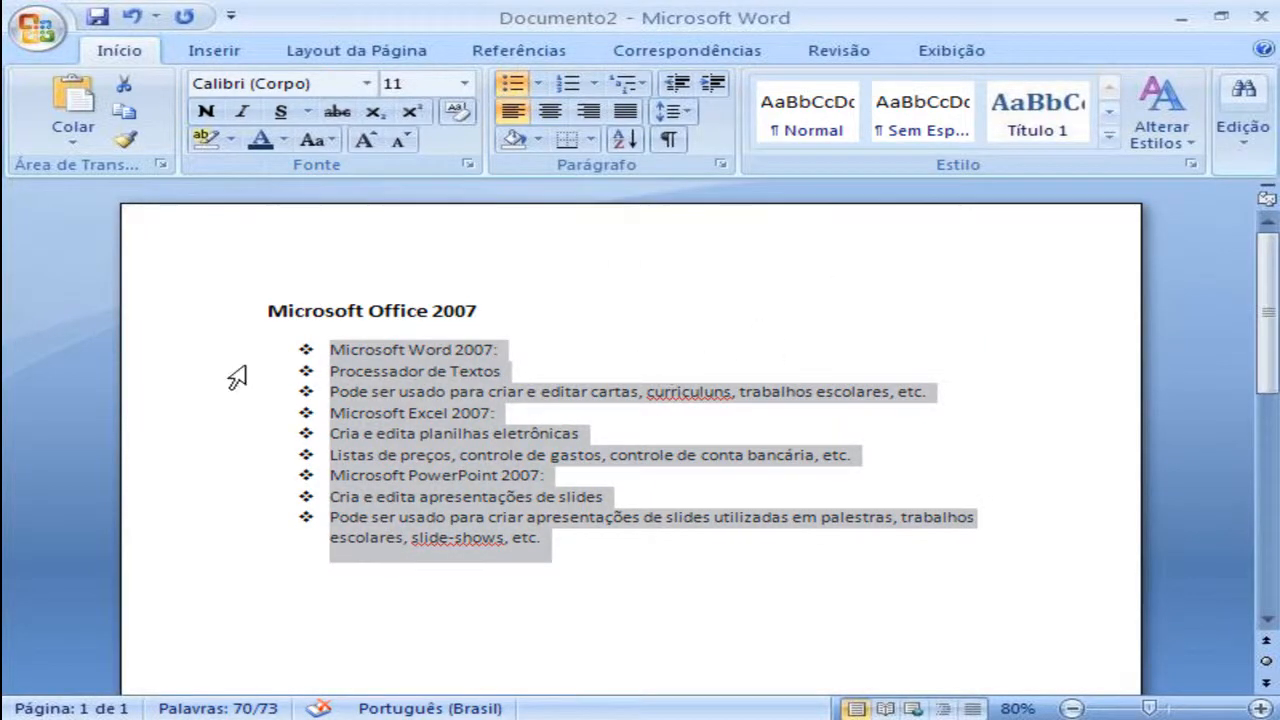
# Indent the two lines below Microsoft Word 2007 one list level, and the Pode ser usado line one level further
pyautogui.moveTo(237, 371); pyautogui.dragTo(233, 398)
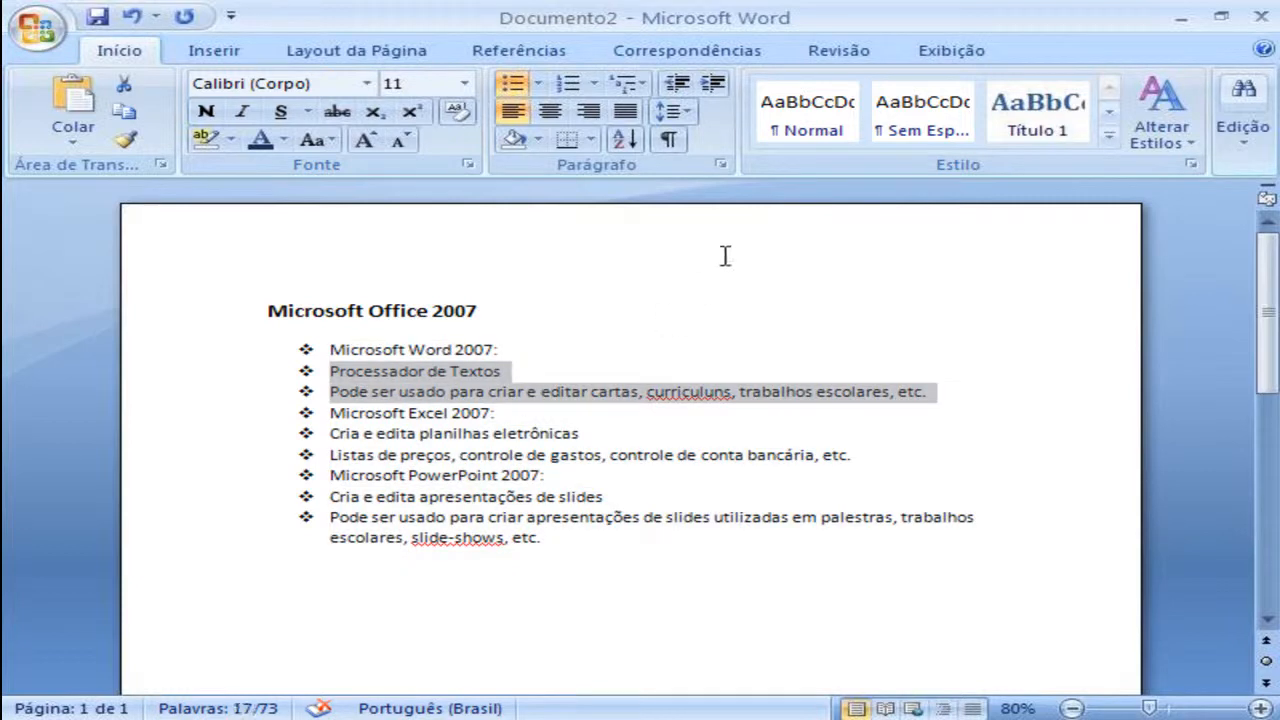
pyautogui.click(714, 86)
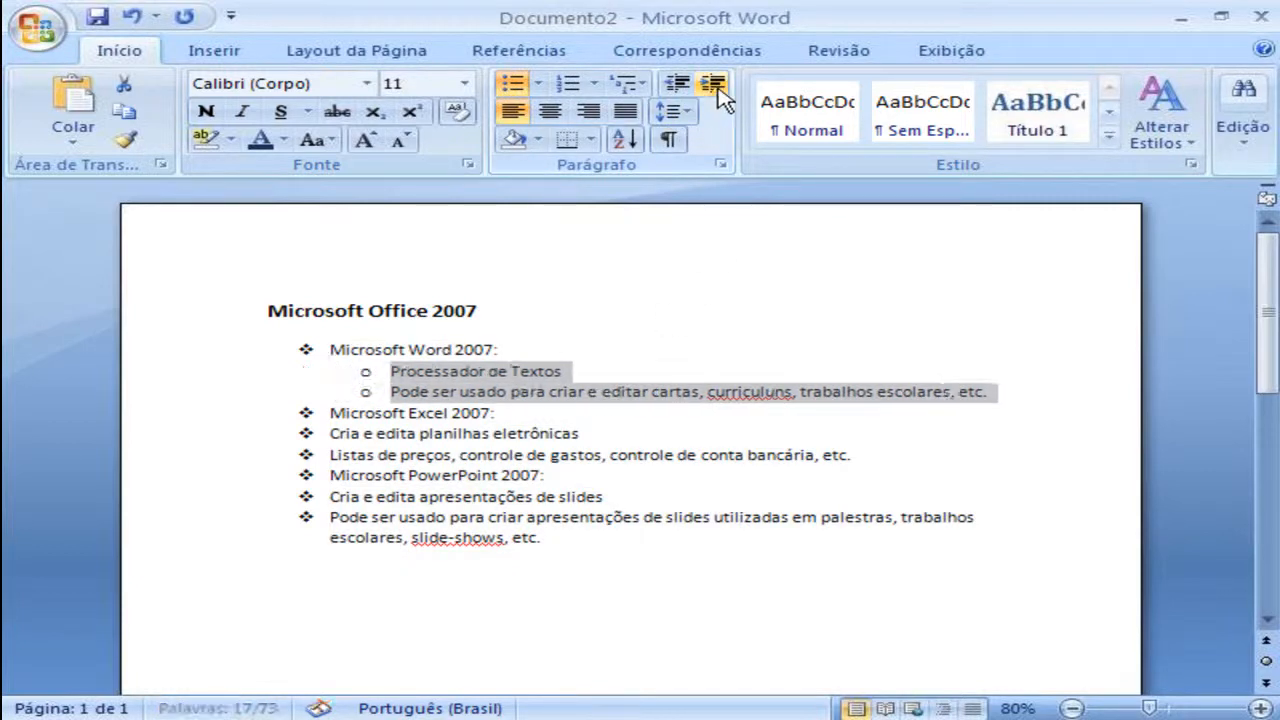
pyautogui.click(222, 398)
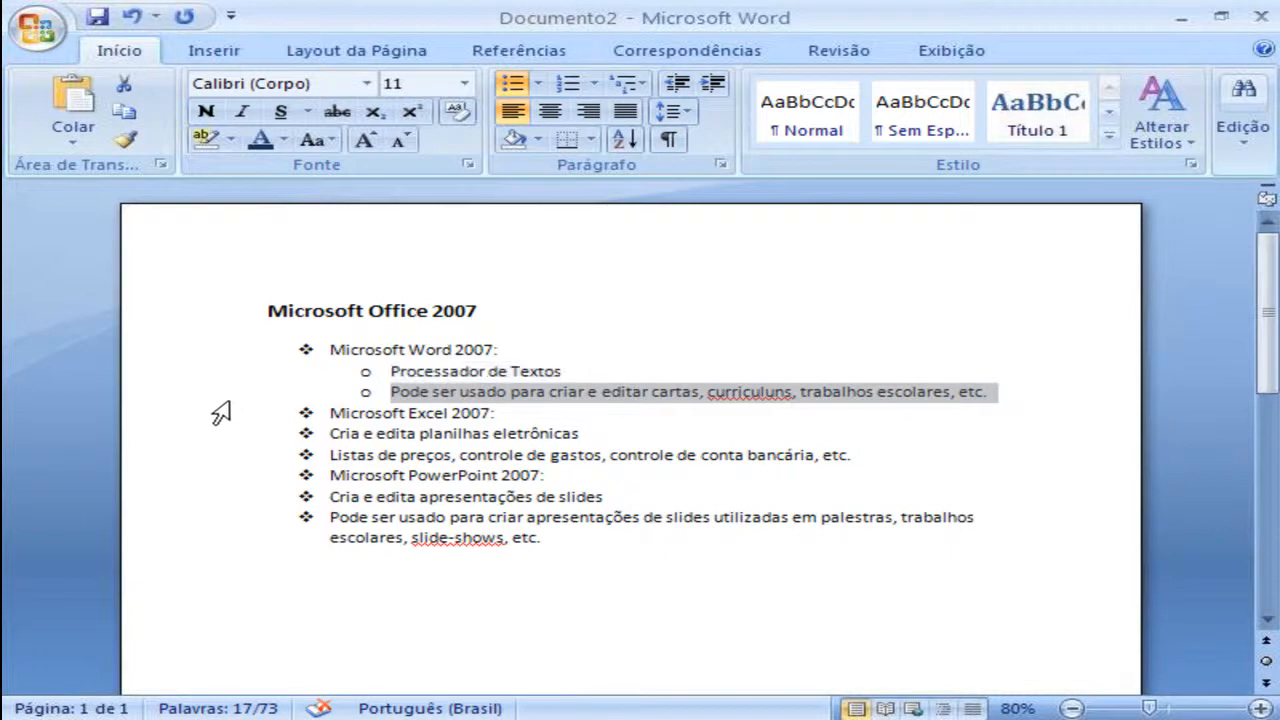
pyautogui.click(714, 86)
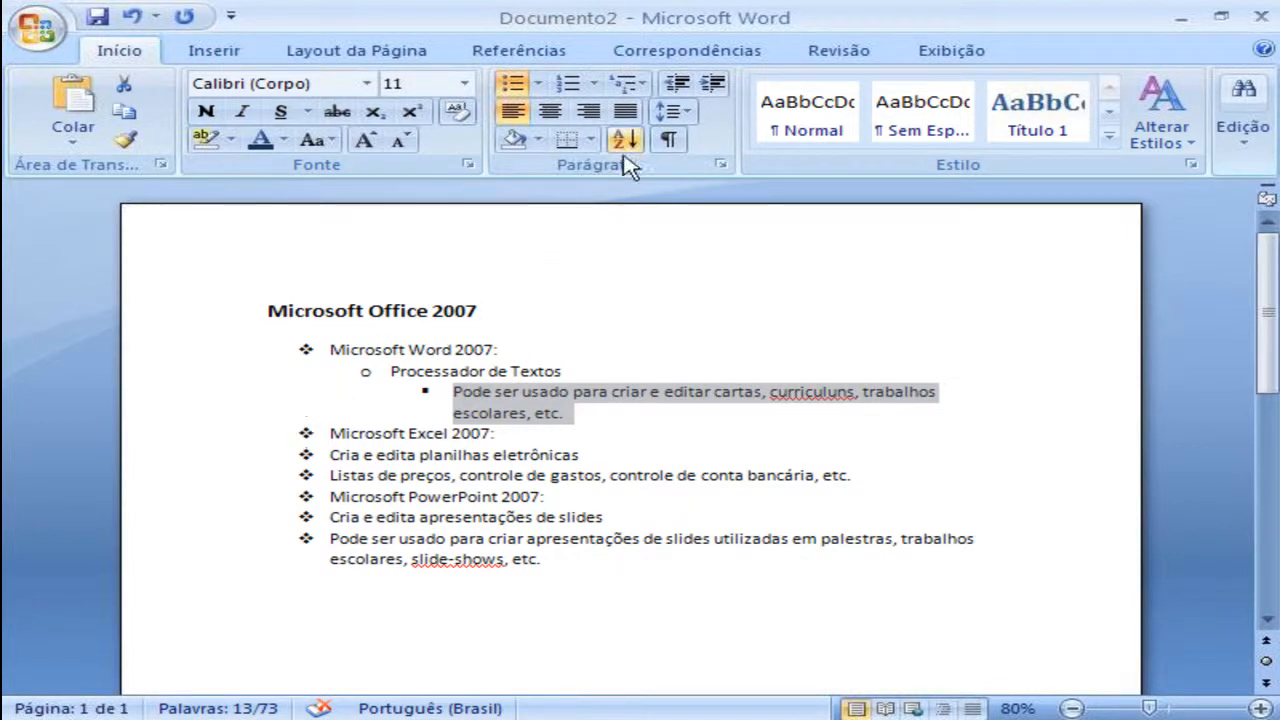
# Bring the two indented lines below Microsoft Word 2007 back to the first list level
pyautogui.click(671, 98)
pyautogui.moveTo(203, 376); pyautogui.dragTo(200, 391)
pyautogui.click(678, 86)
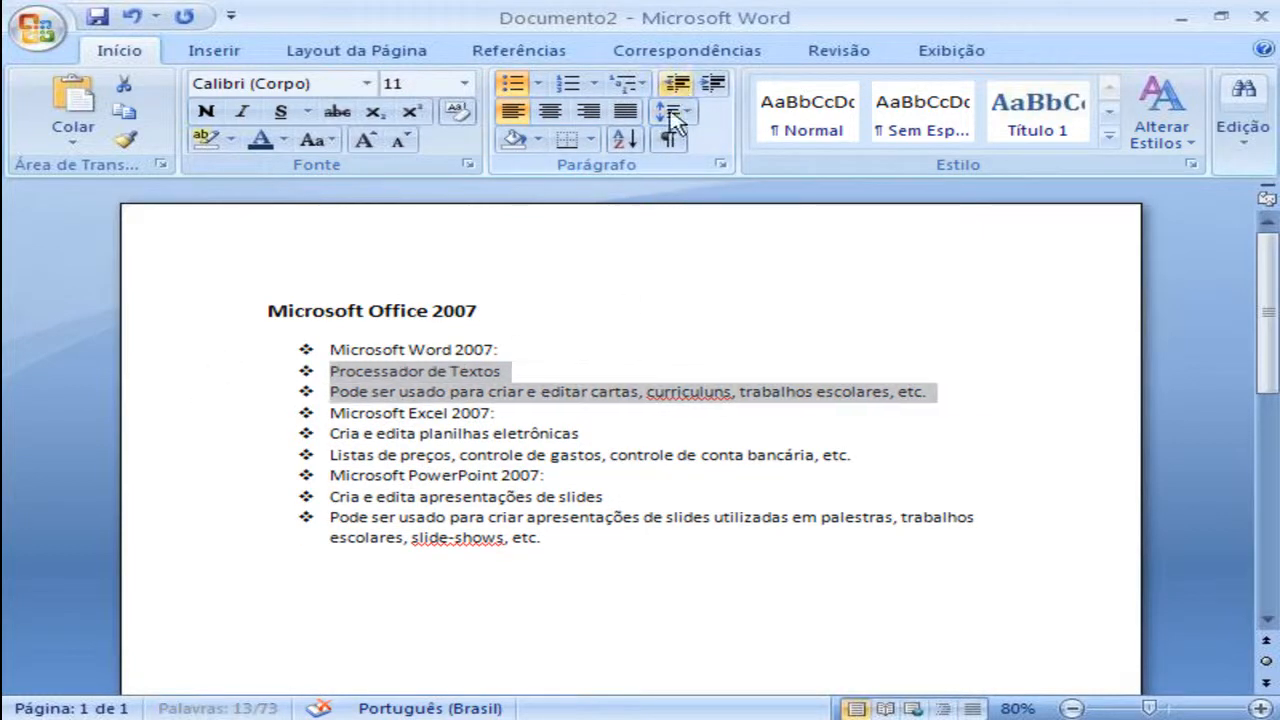
# Remove the bullets from all lines below the heading and number them in the a), b), c) format
pyautogui.moveTo(166, 349); pyautogui.dragTo(158, 578)
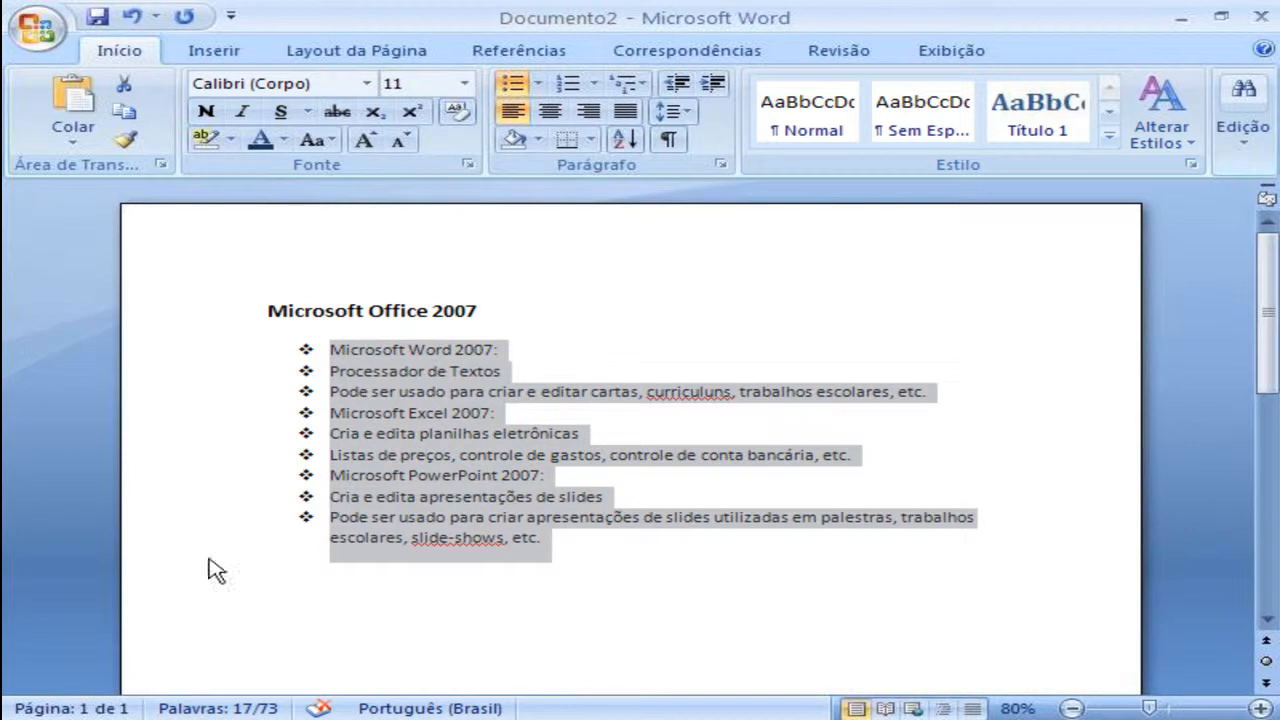
pyautogui.click(512, 84)
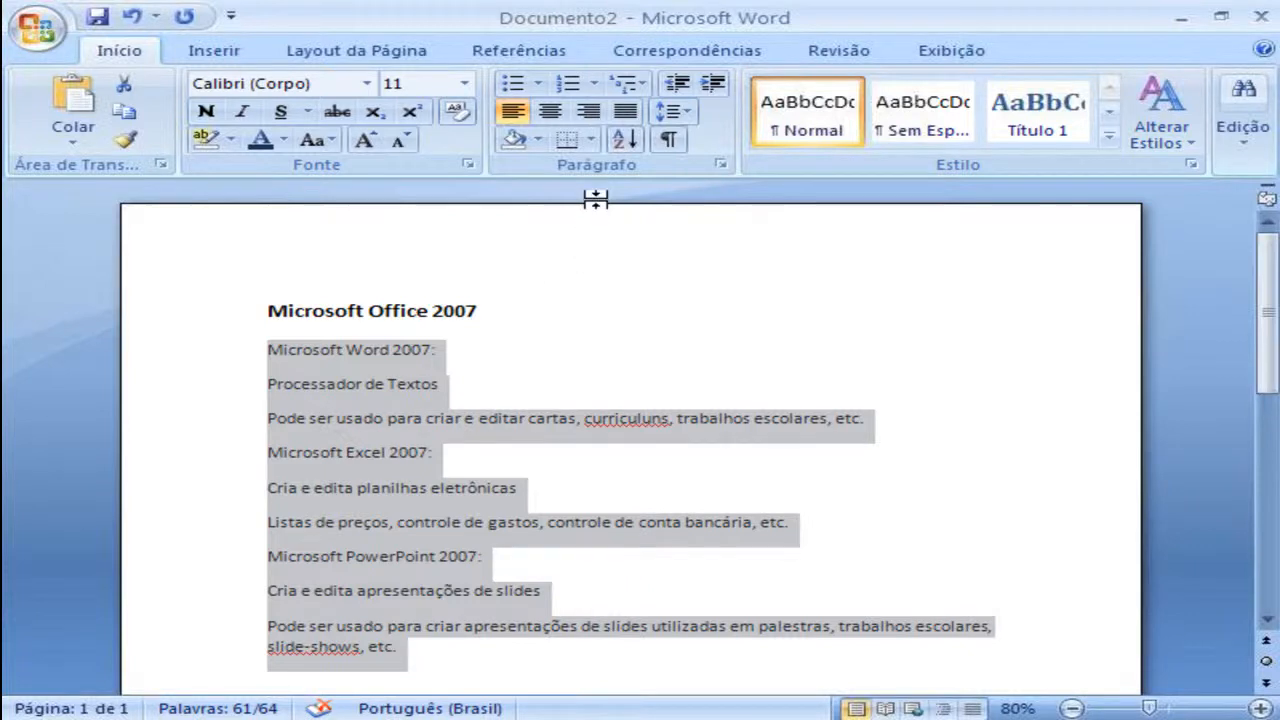
pyautogui.click(576, 88)
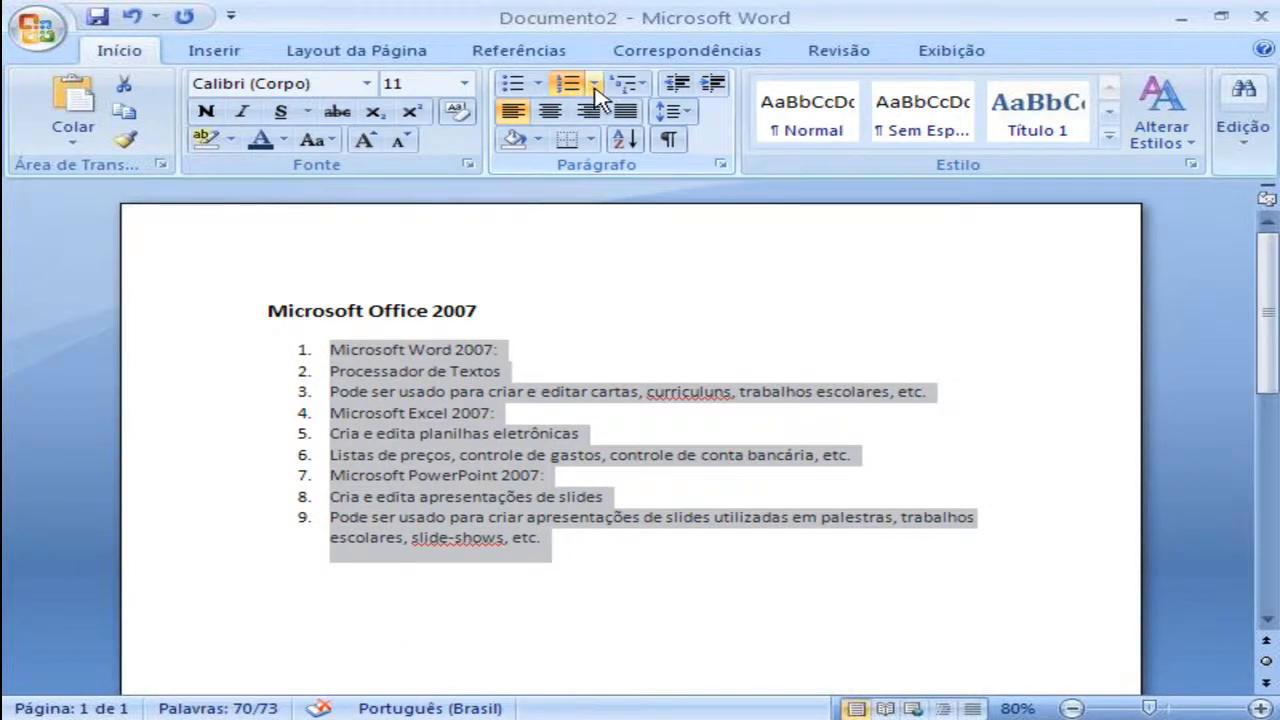
pyautogui.click(595, 86)
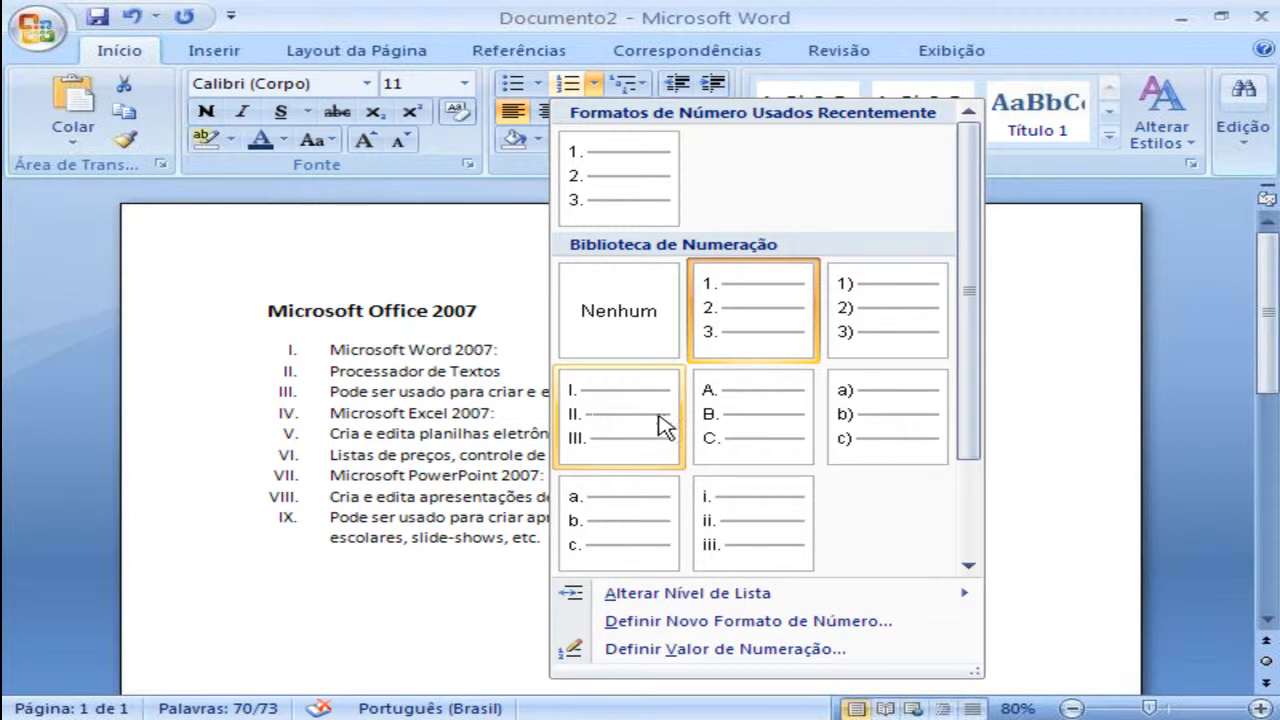
pyautogui.click(855, 440)
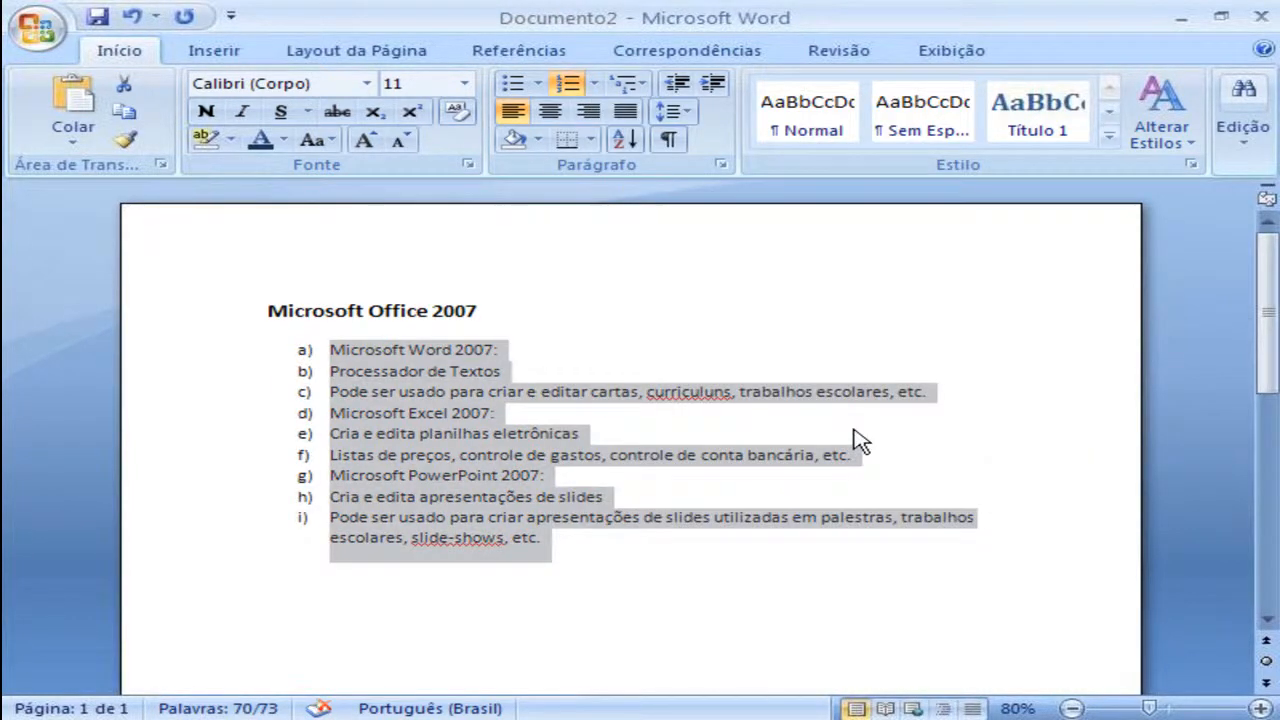
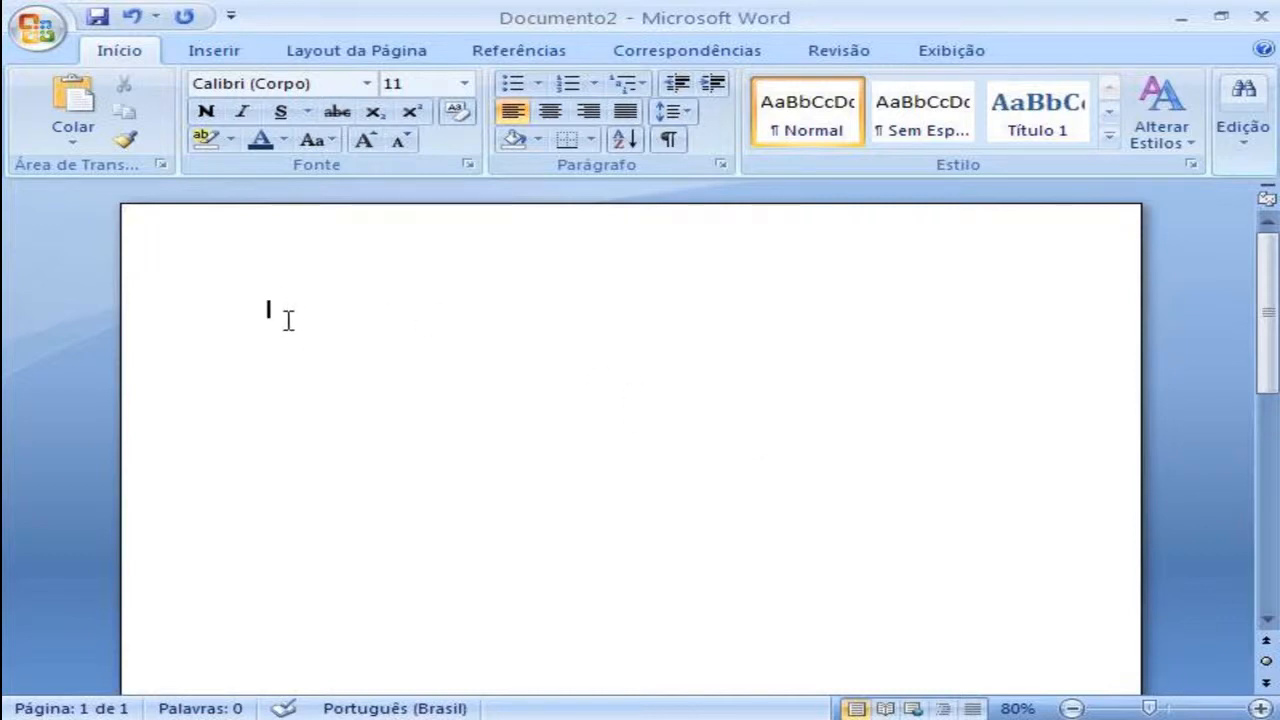
# Insert a table with 4 columns and 5 rows at the start of the blank document
pyautogui.click(230, 50)
pyautogui.click(121, 150)
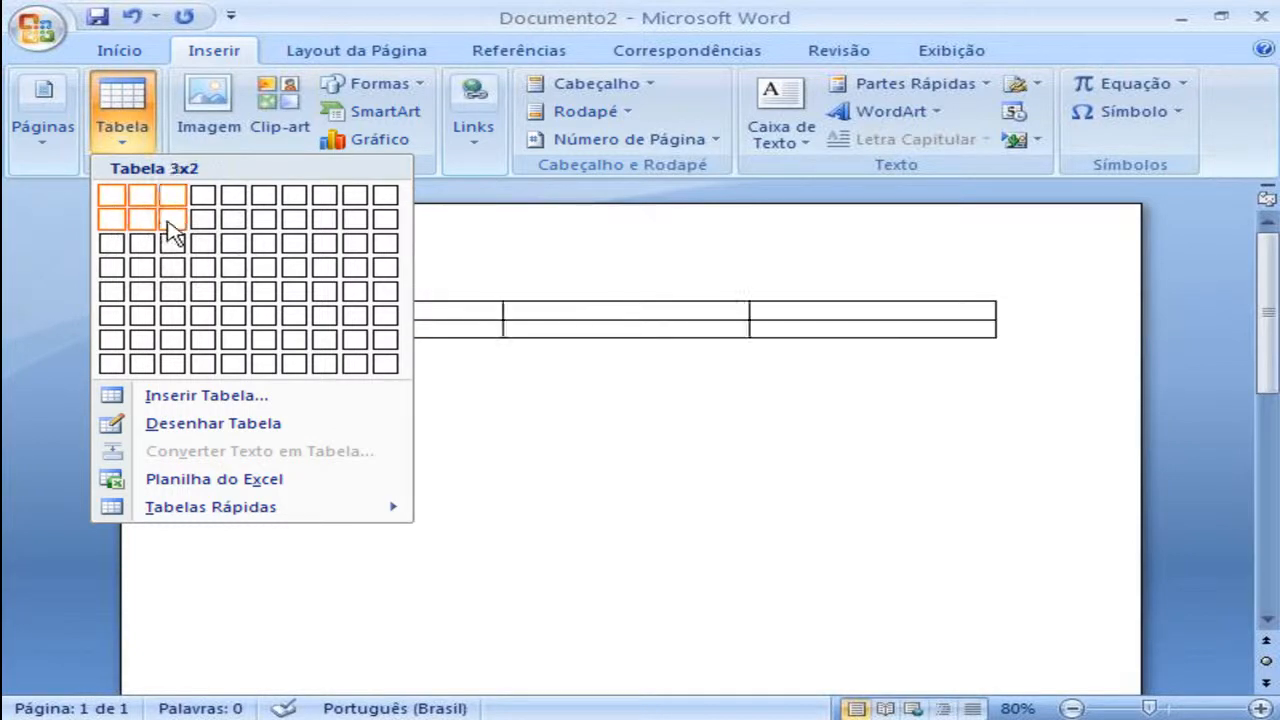
pyautogui.click(213, 293)
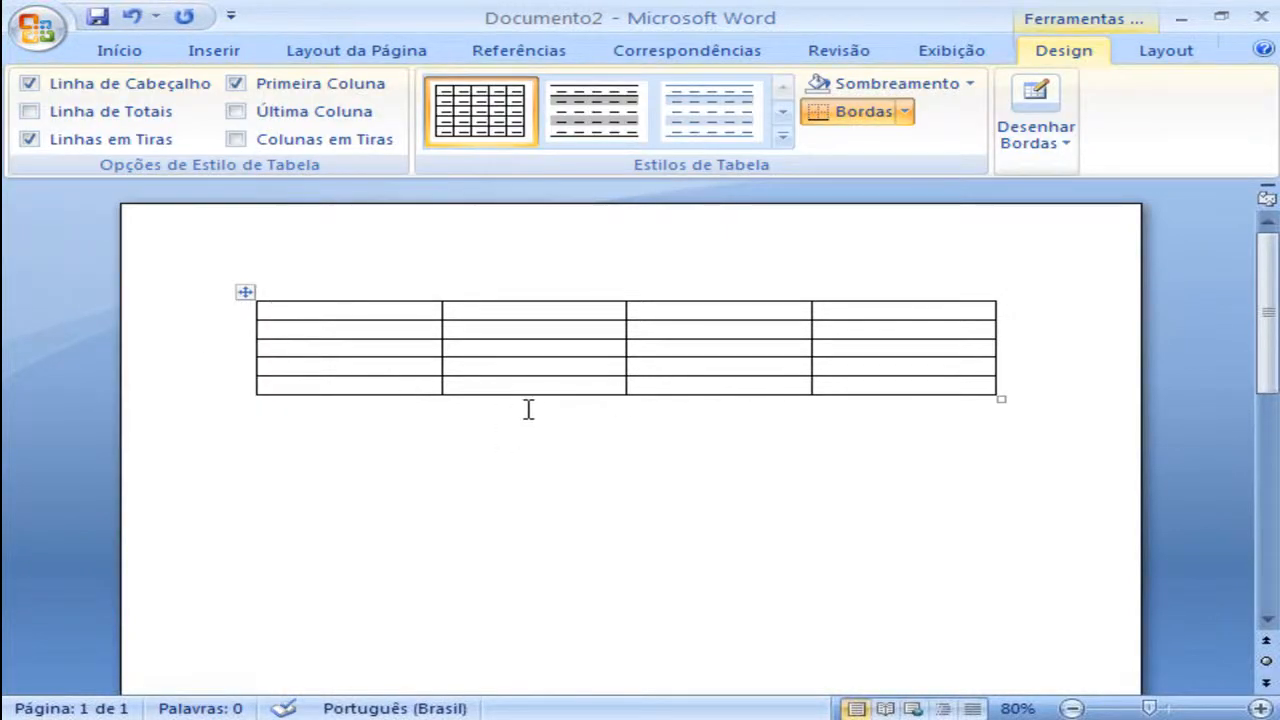
# Insert a second table with 5 columns and 4 rows below the first table
pyautogui.click(317, 437)
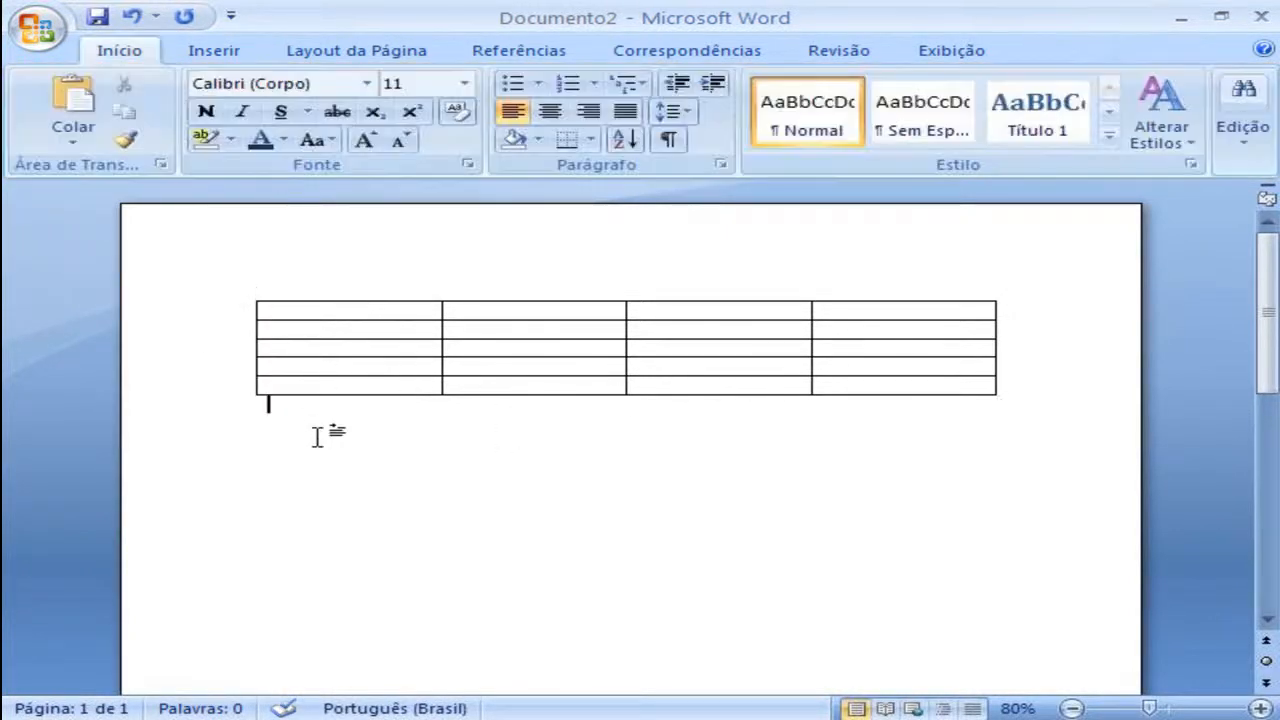
pyautogui.click(199, 60)
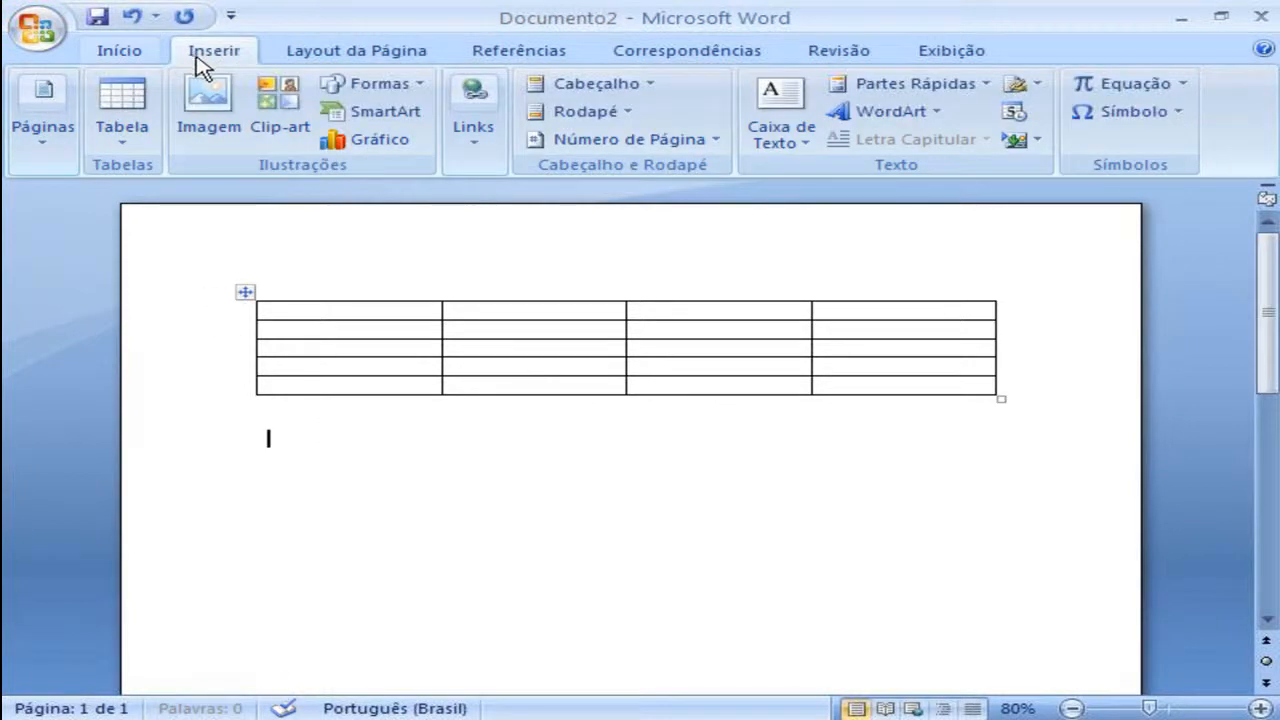
pyautogui.click(133, 148)
pyautogui.click(206, 392)
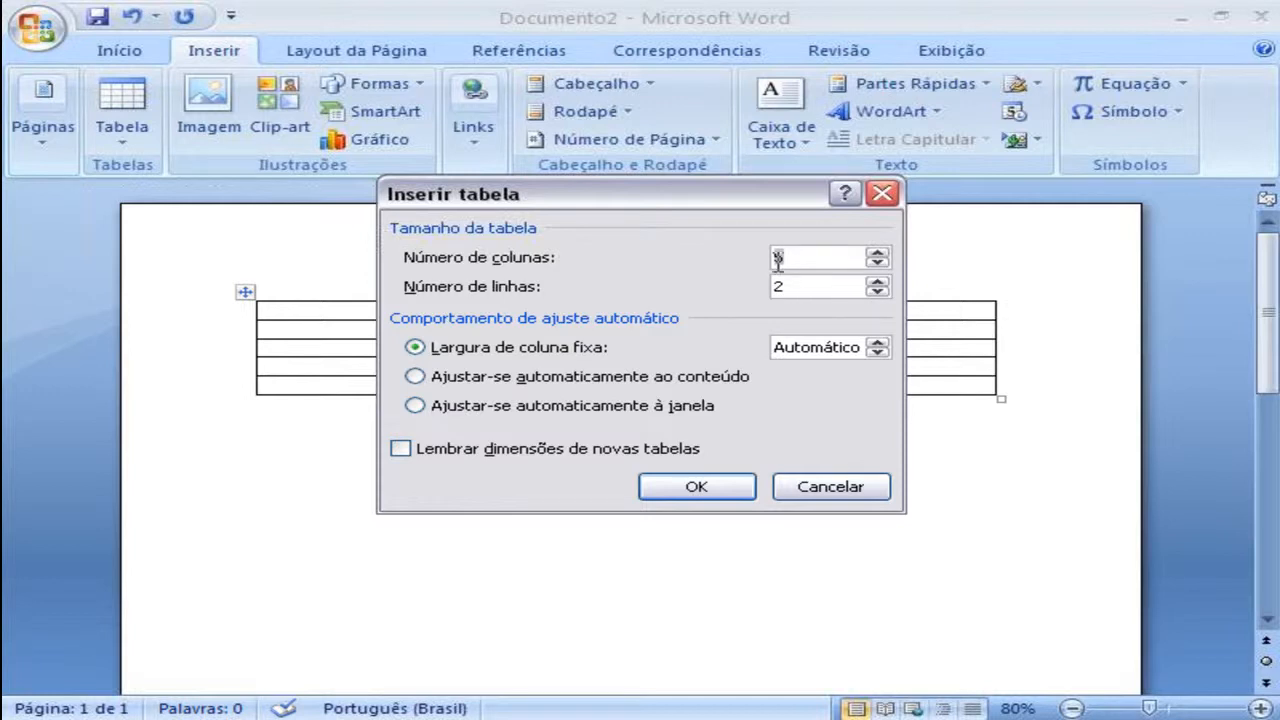
pyautogui.moveTo(808, 284); pyautogui.dragTo(700, 320)
pyautogui.write('4')
pyautogui.click(740, 488)
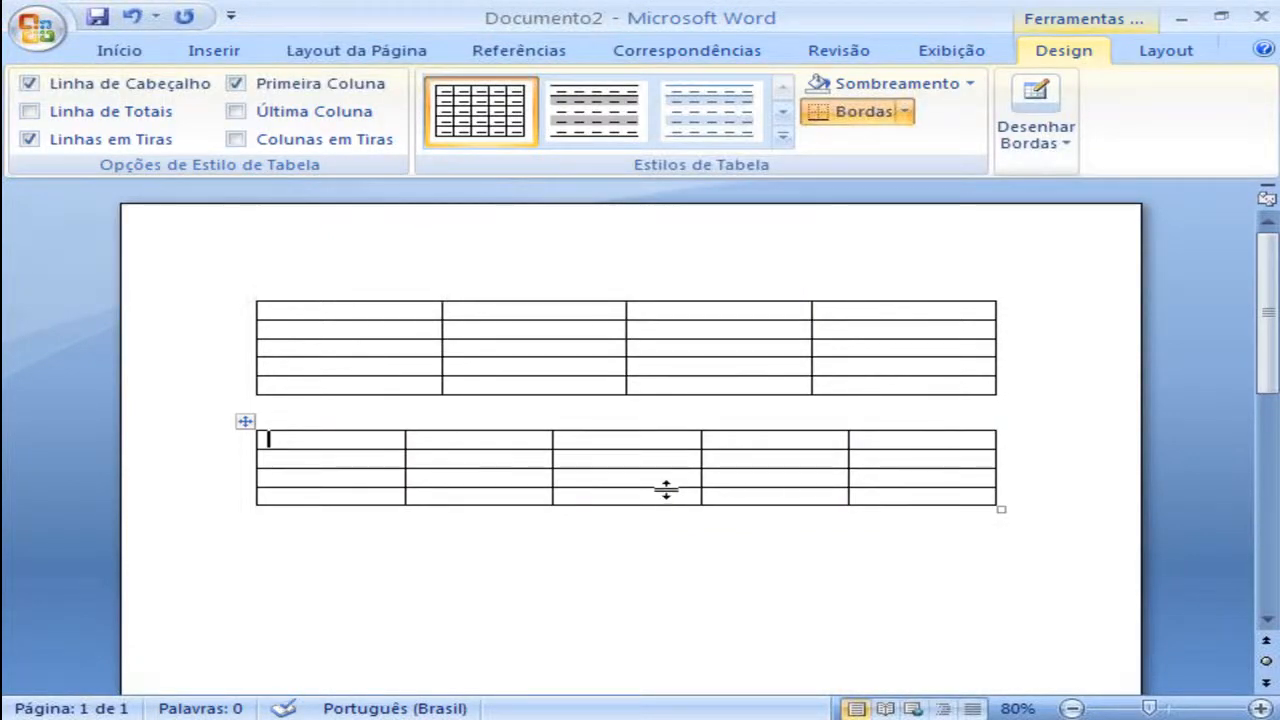
# Fill the first three header cells of the second table with Mês, Valor 1 and Valor 2
pyautogui.write('Mês')
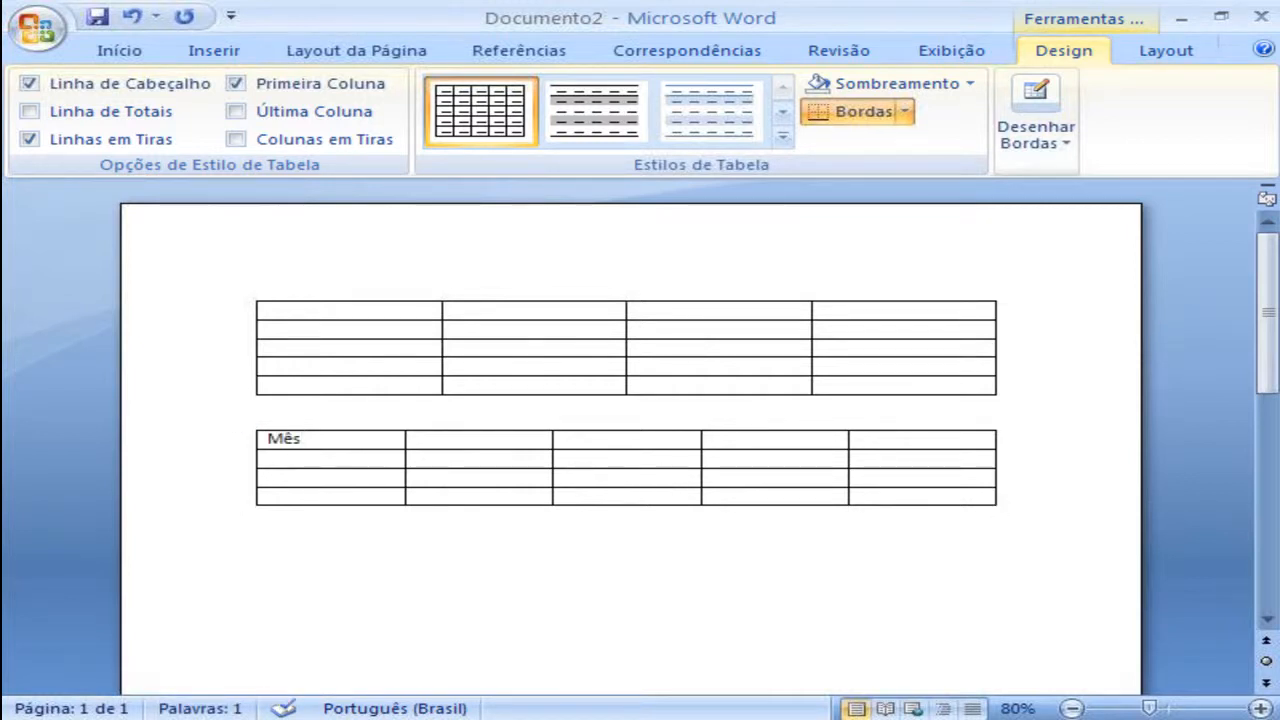
pyautogui.press('Tab')
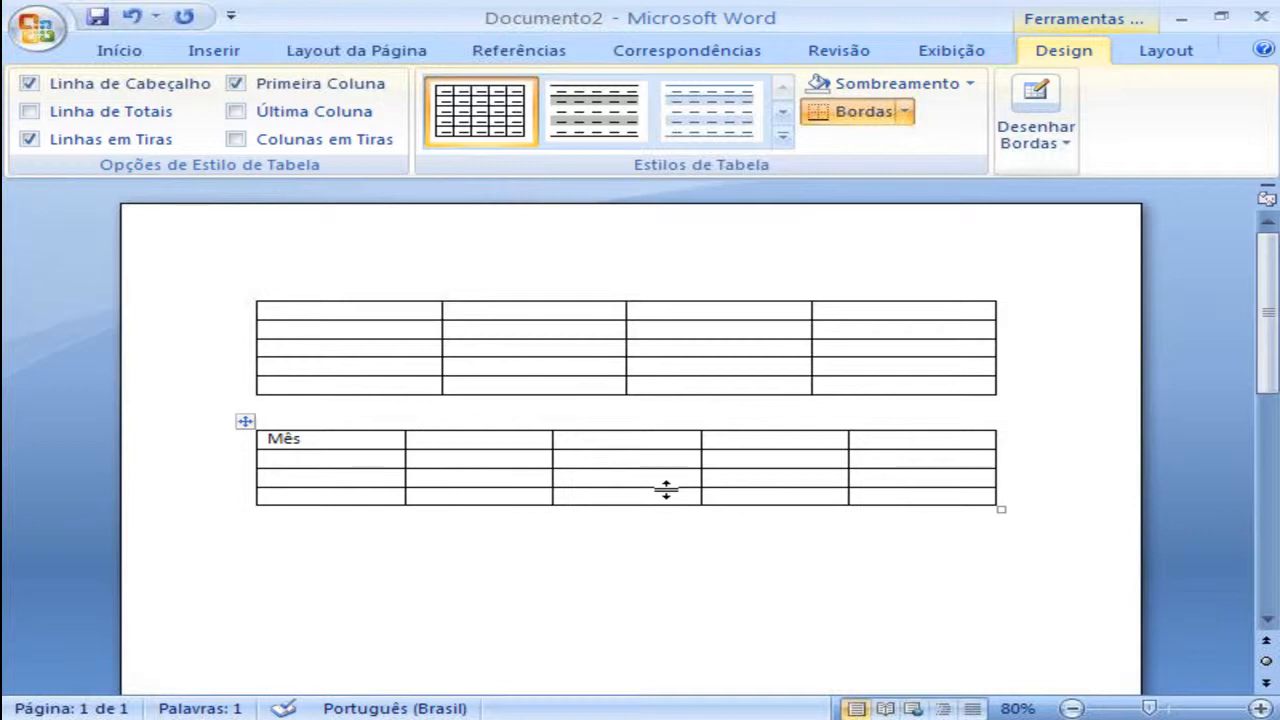
pyautogui.write('Valor')
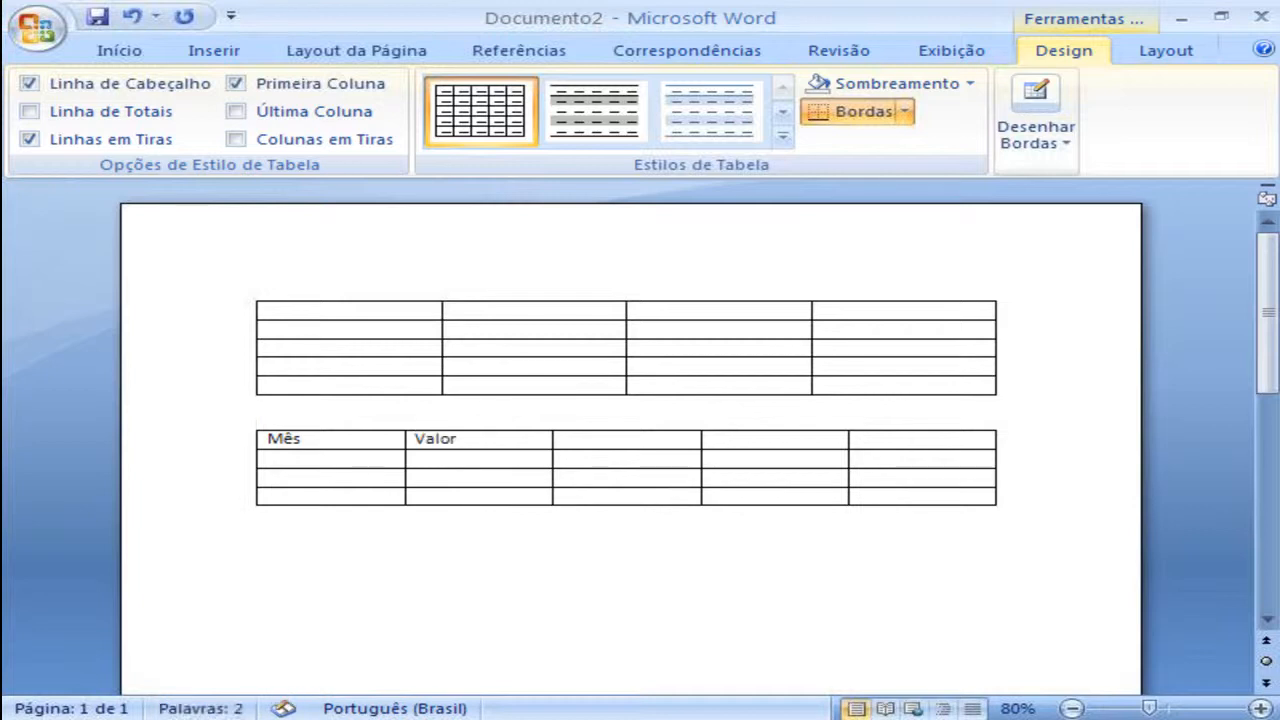
pyautogui.write(' 1')
pyautogui.press('Tab')
pyautogui.write('Va')
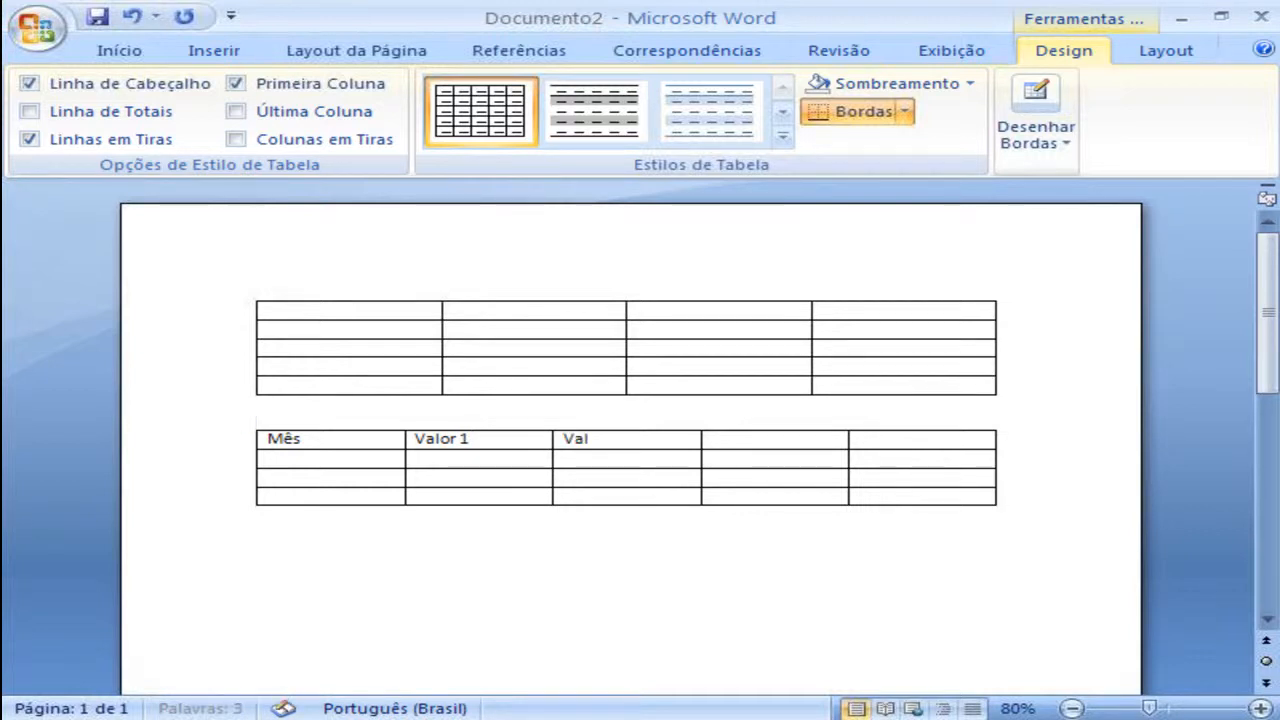
pyautogui.write('lor2')
pyautogui.click(610, 438)
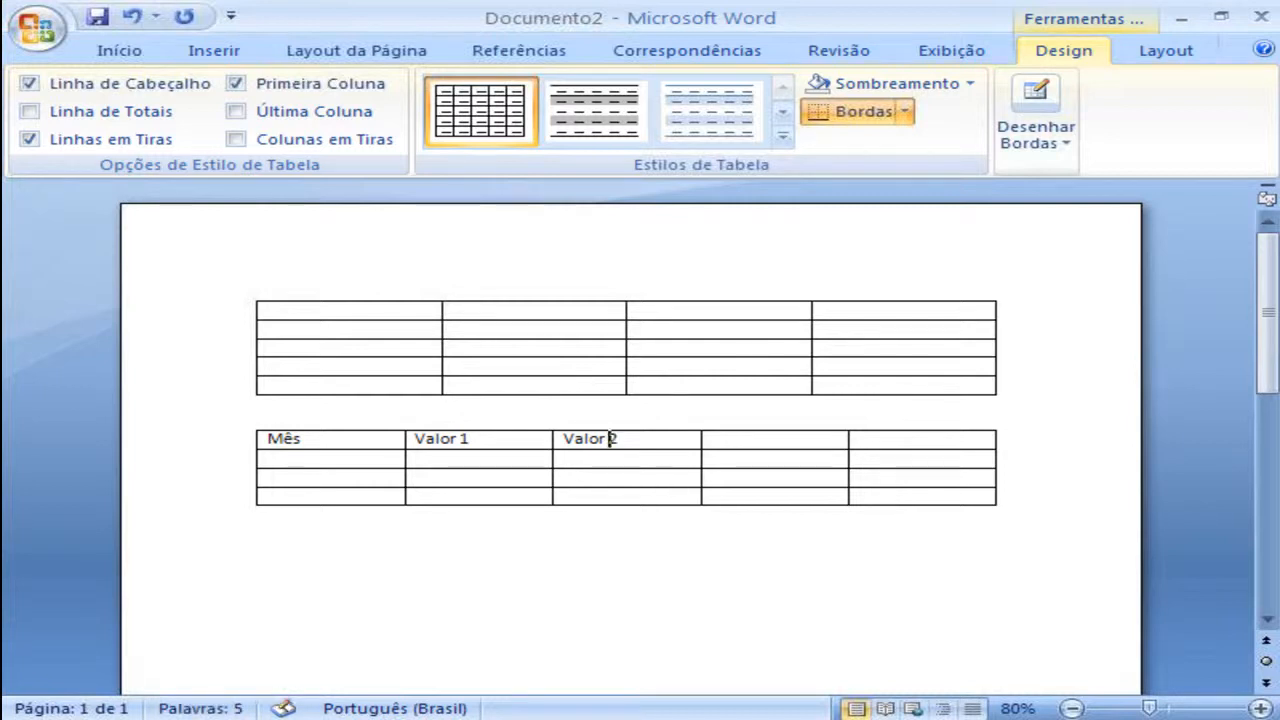
pyautogui.moveTo(623, 437); pyautogui.dragTo(318, 448)
# Apply the purple table style with a solid header row to the second table
pyautogui.click(625, 440)
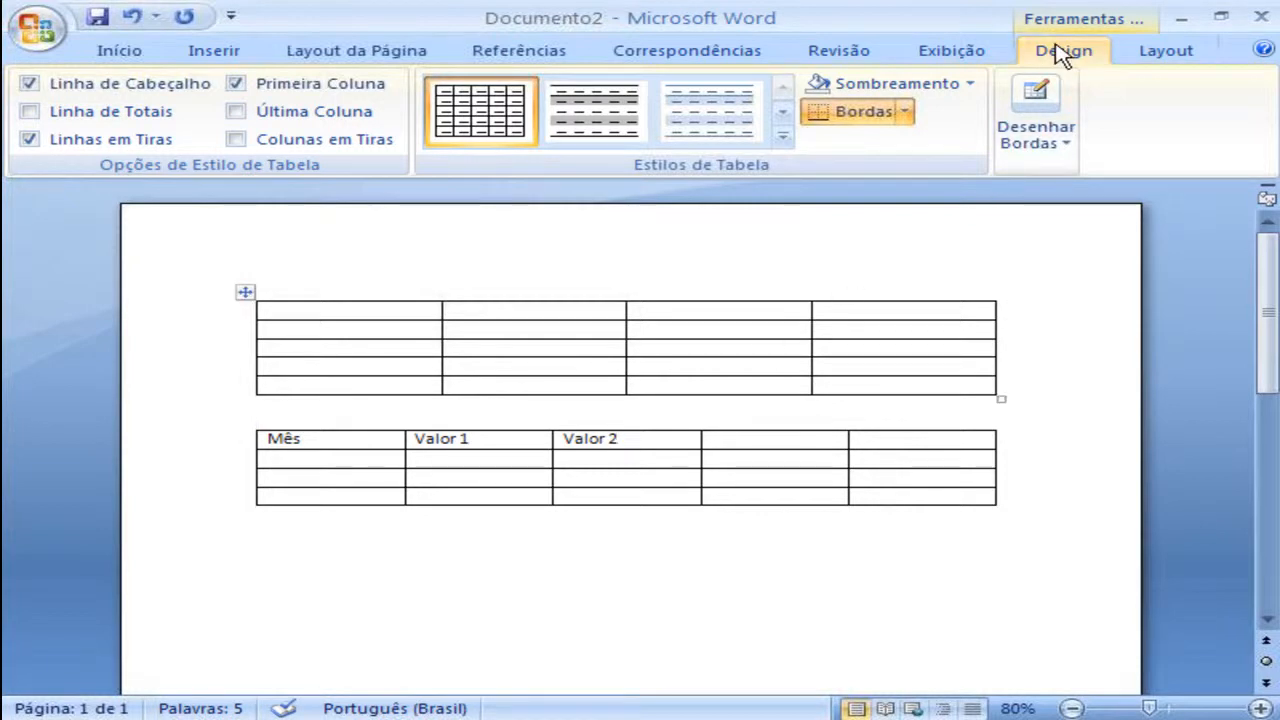
pyautogui.click(782, 136)
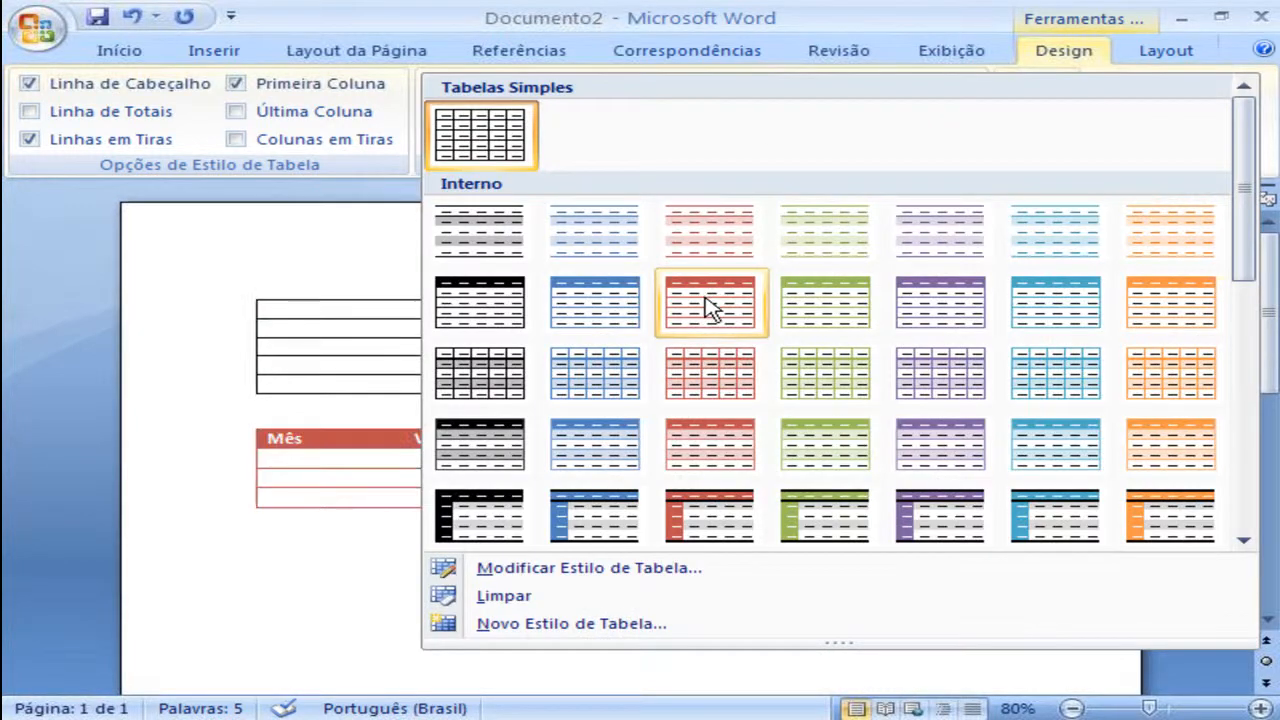
pyautogui.click(920, 316)
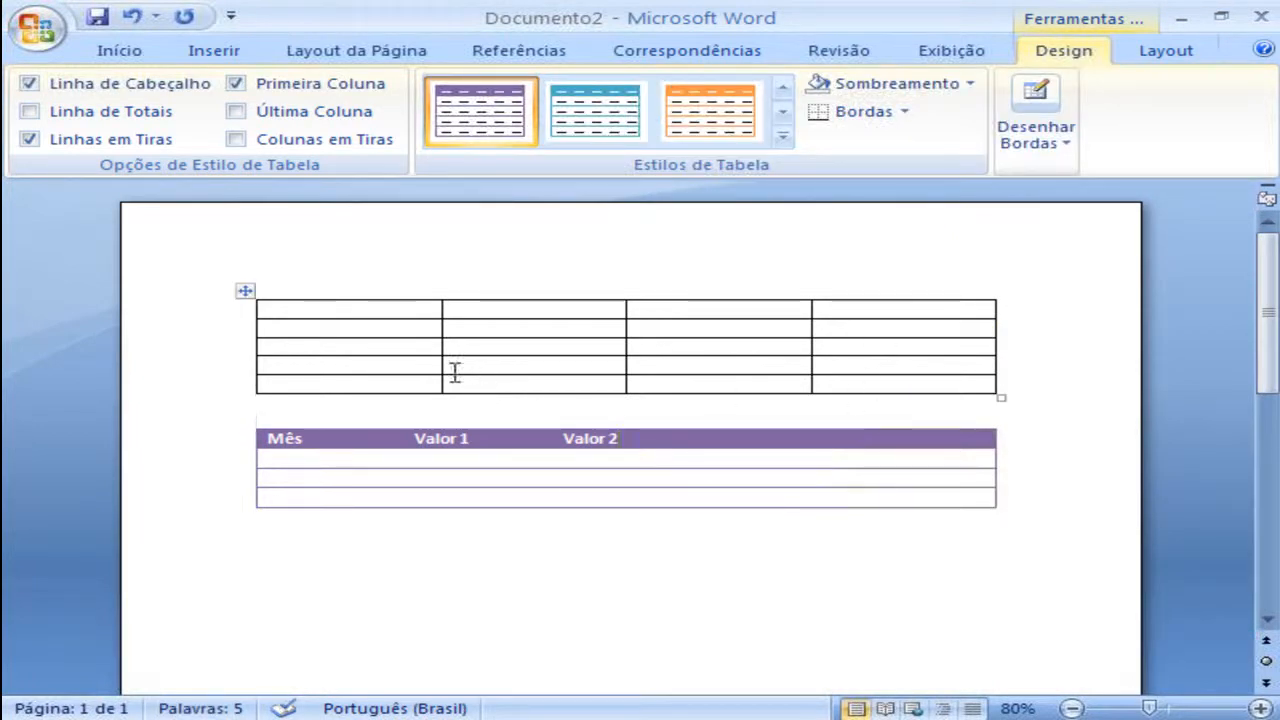
# In the first table, shift the divider between the first two cells of row two leftward and increase the height of row four
pyautogui.click(437, 311)
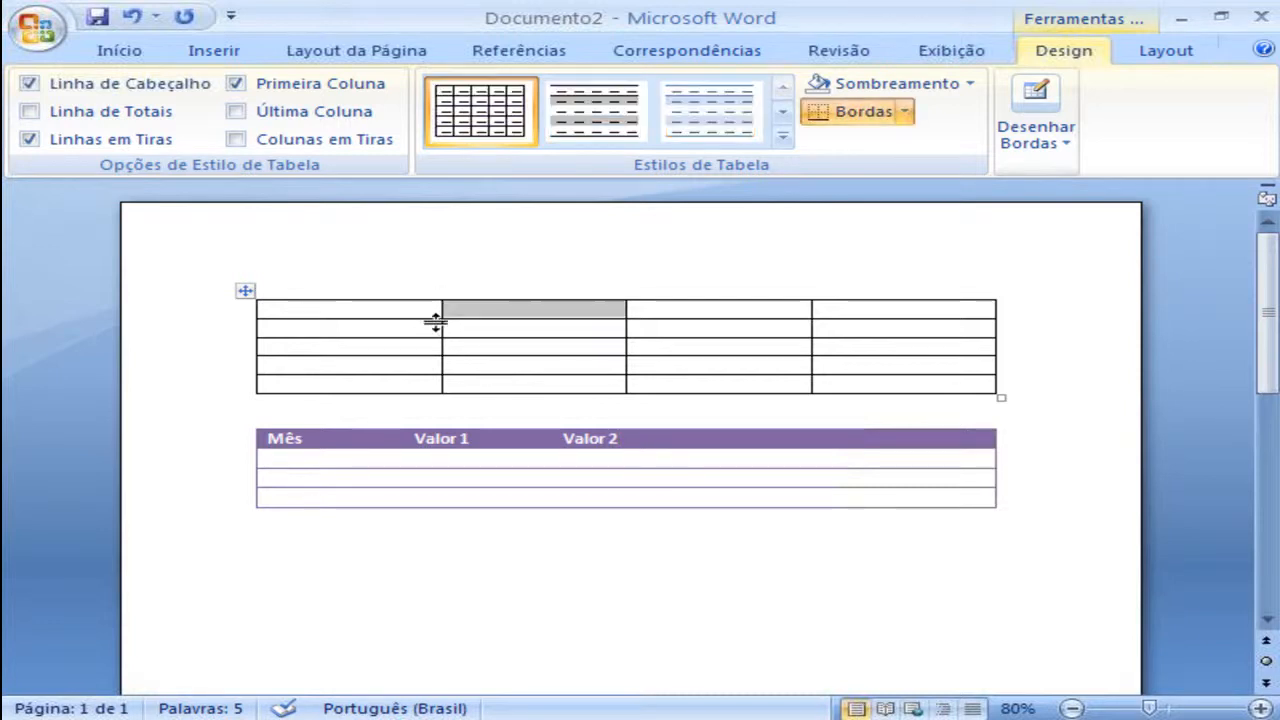
pyautogui.click(437, 330)
pyautogui.moveTo(443, 329); pyautogui.dragTo(400, 329)
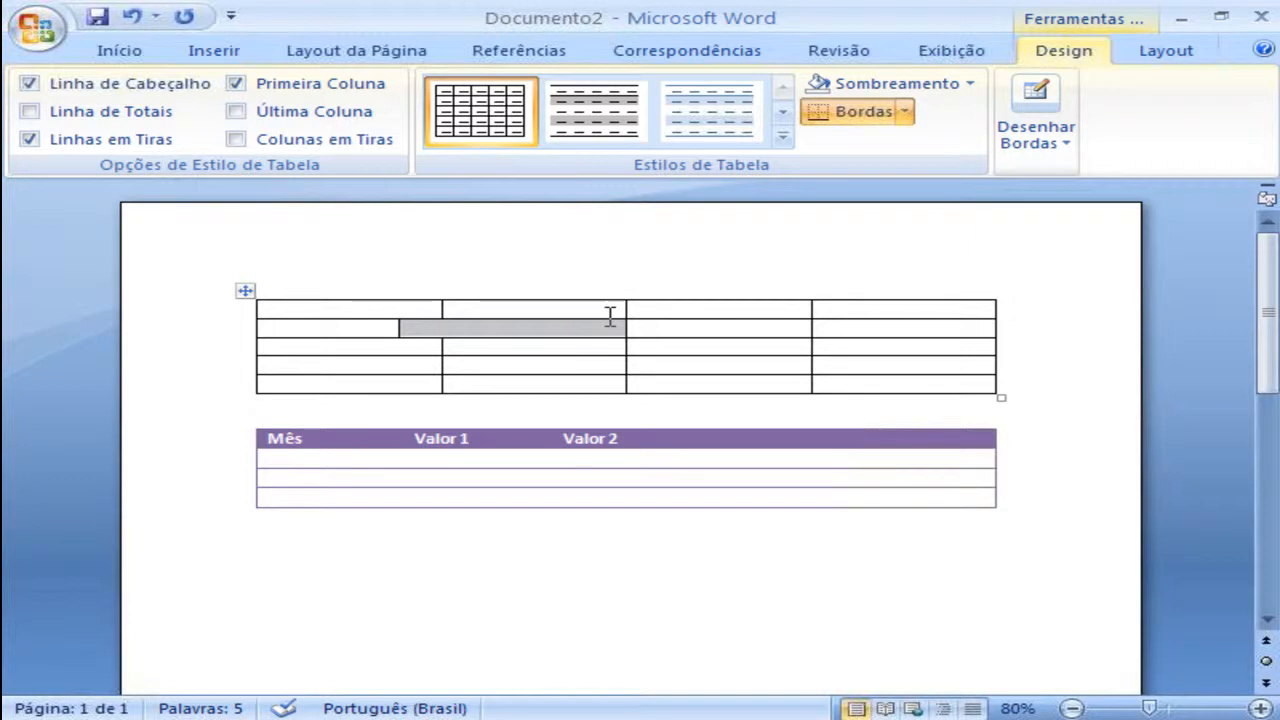
pyautogui.moveTo(598, 376); pyautogui.dragTo(597, 396)
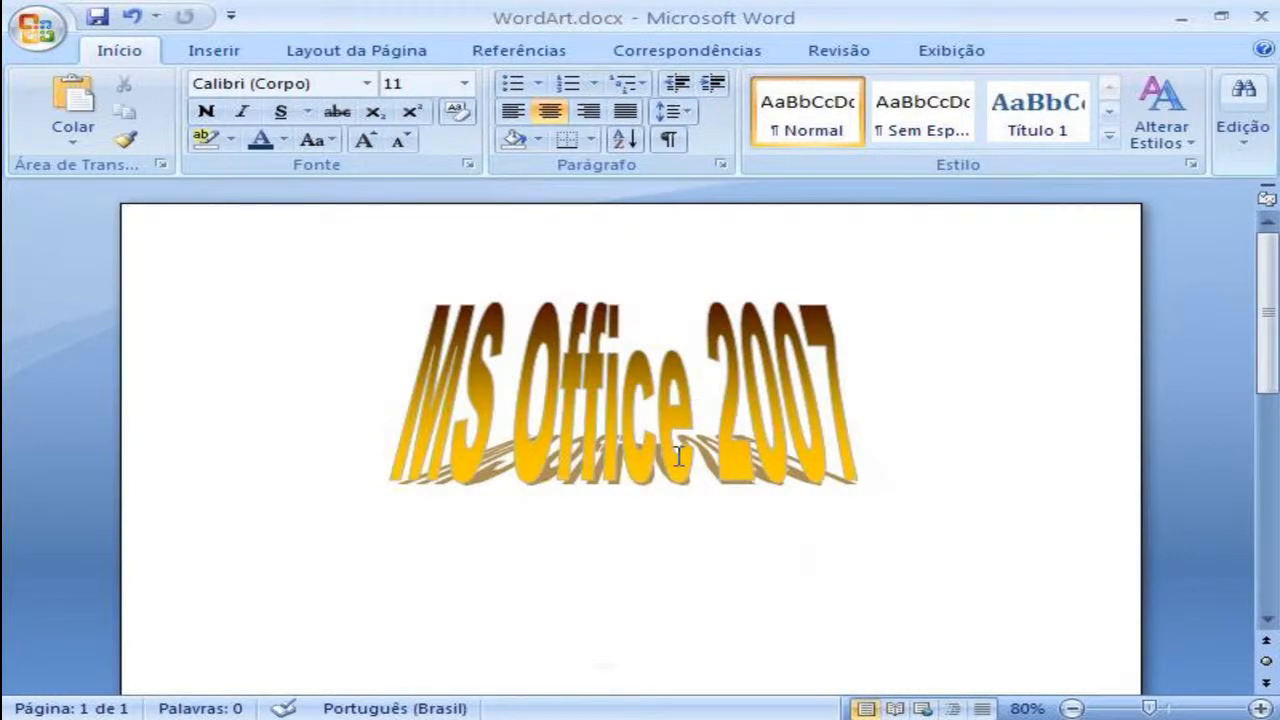
# Switch to Documento7 and start a WordArt object in the grey curved 3D style
pyautogui.click(550, 718)
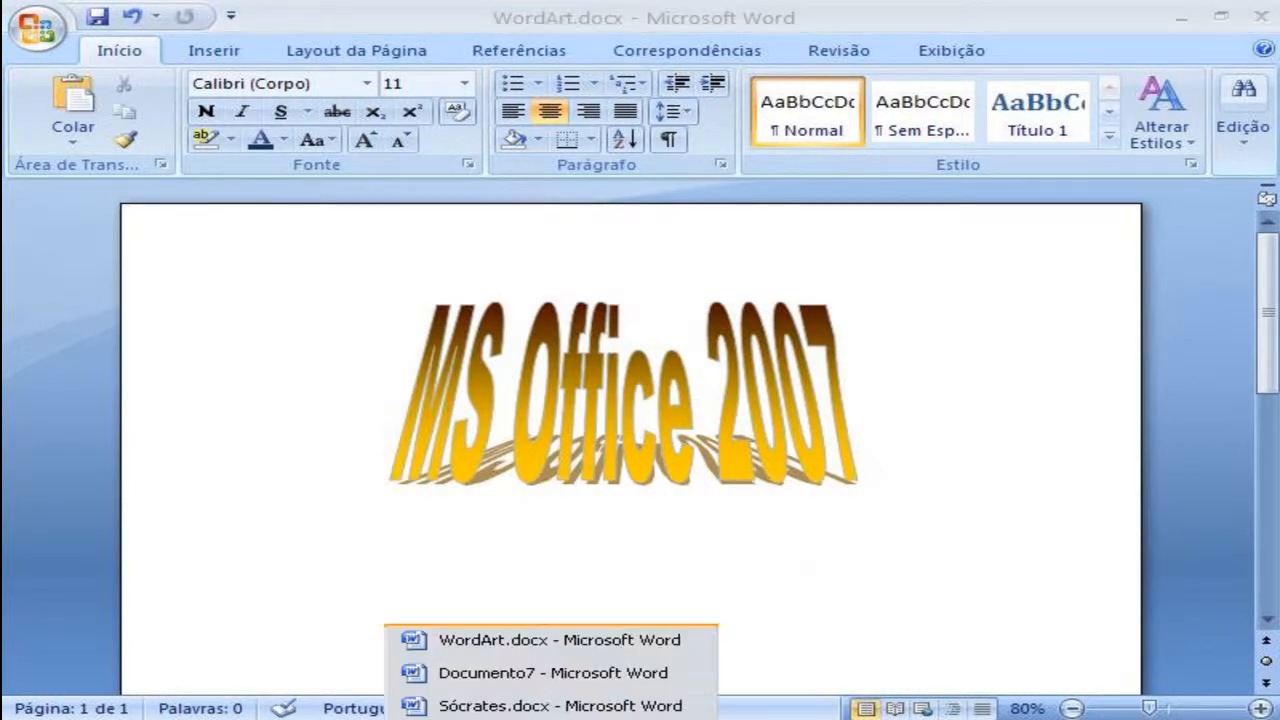
pyautogui.click(514, 673)
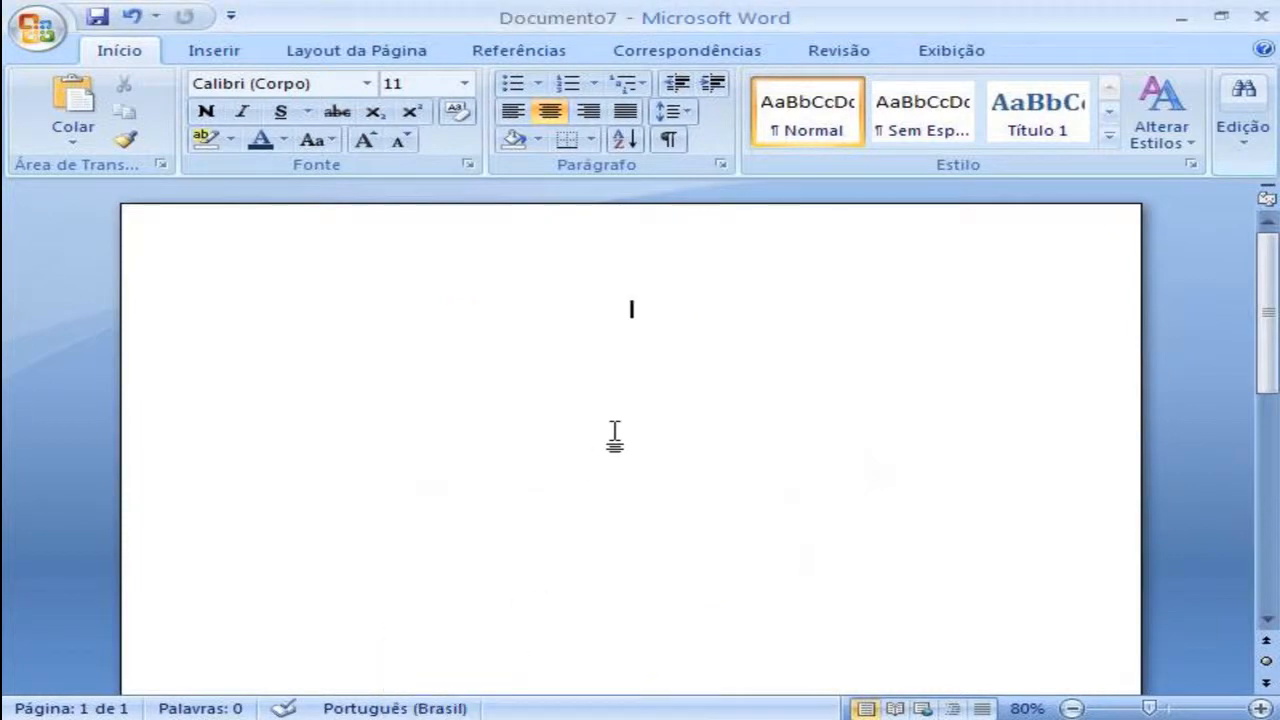
pyautogui.click(178, 54)
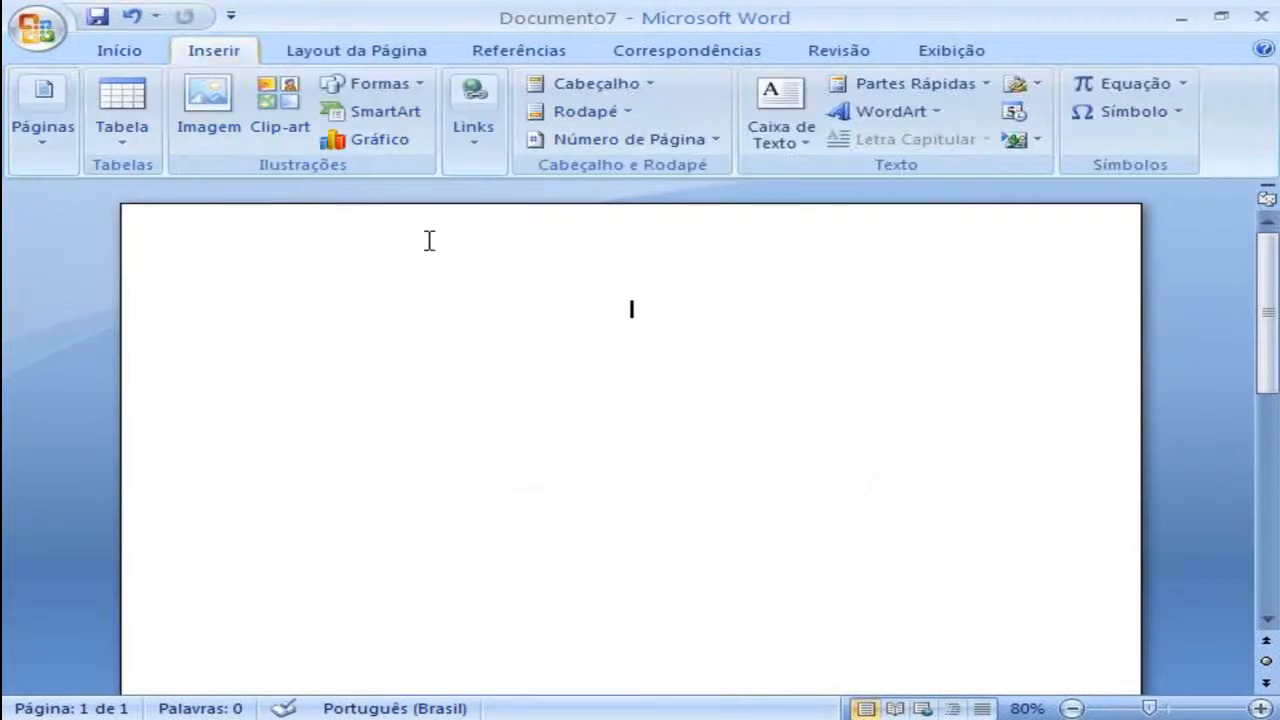
pyautogui.click(945, 118)
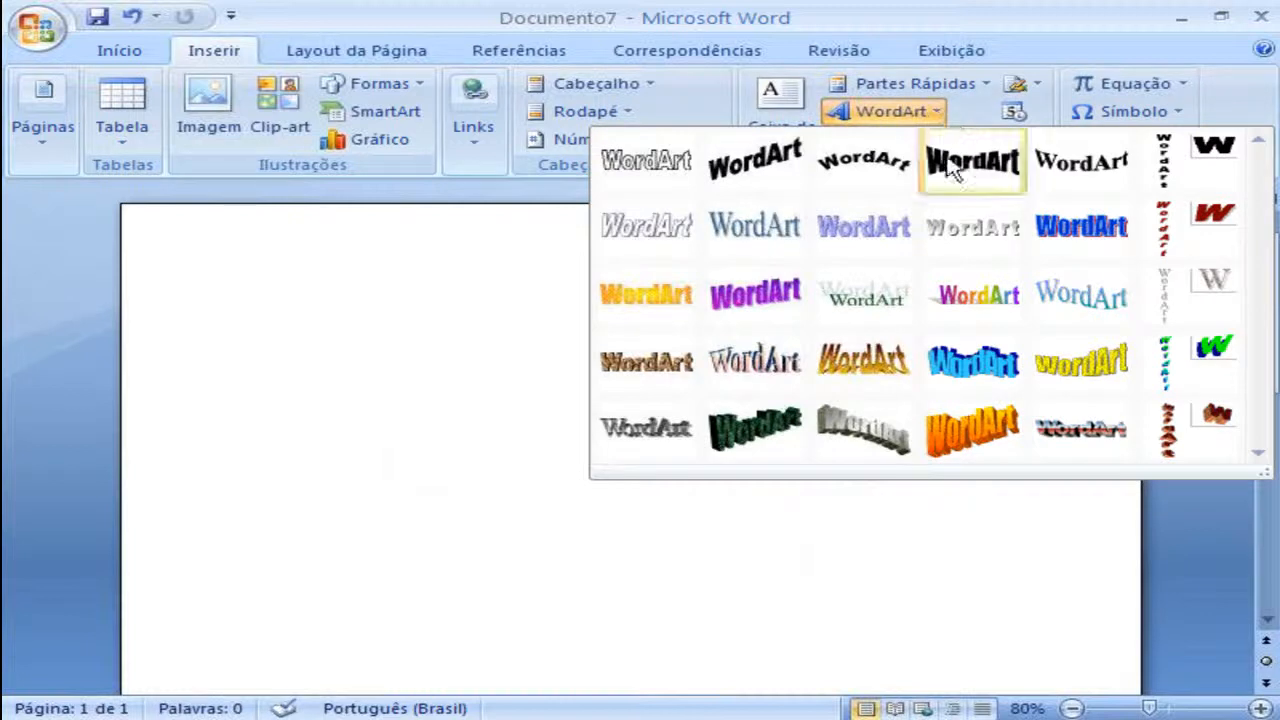
pyautogui.click(885, 432)
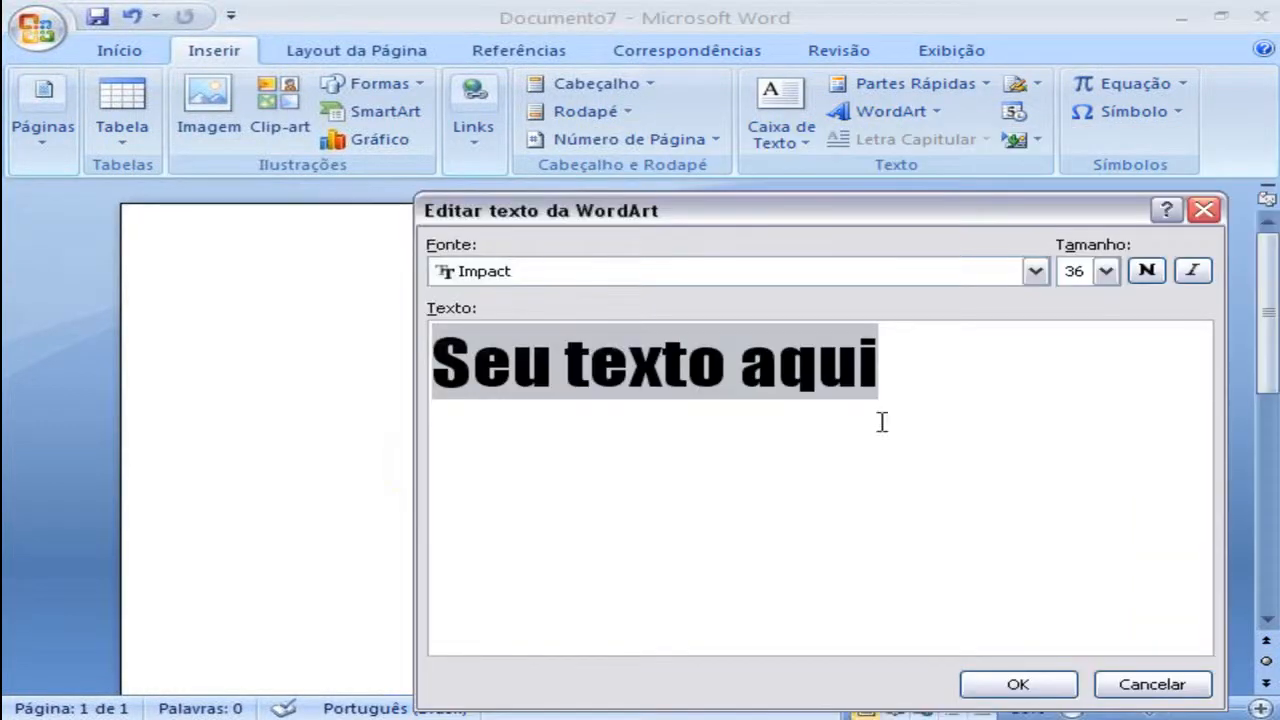
# Set the WordArt text to Creative in Impact, size 36, and insert it
pyautogui.moveTo(925, 210); pyautogui.dragTo(750, 143)
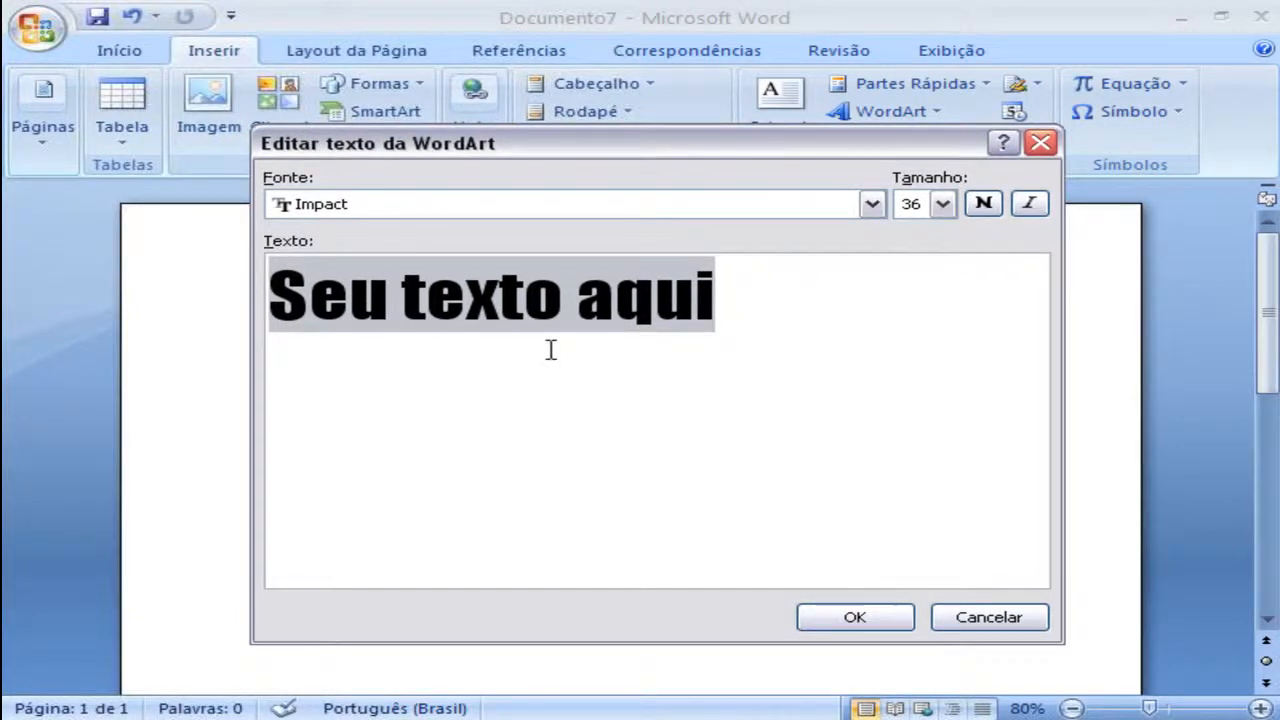
pyautogui.write('Creative')
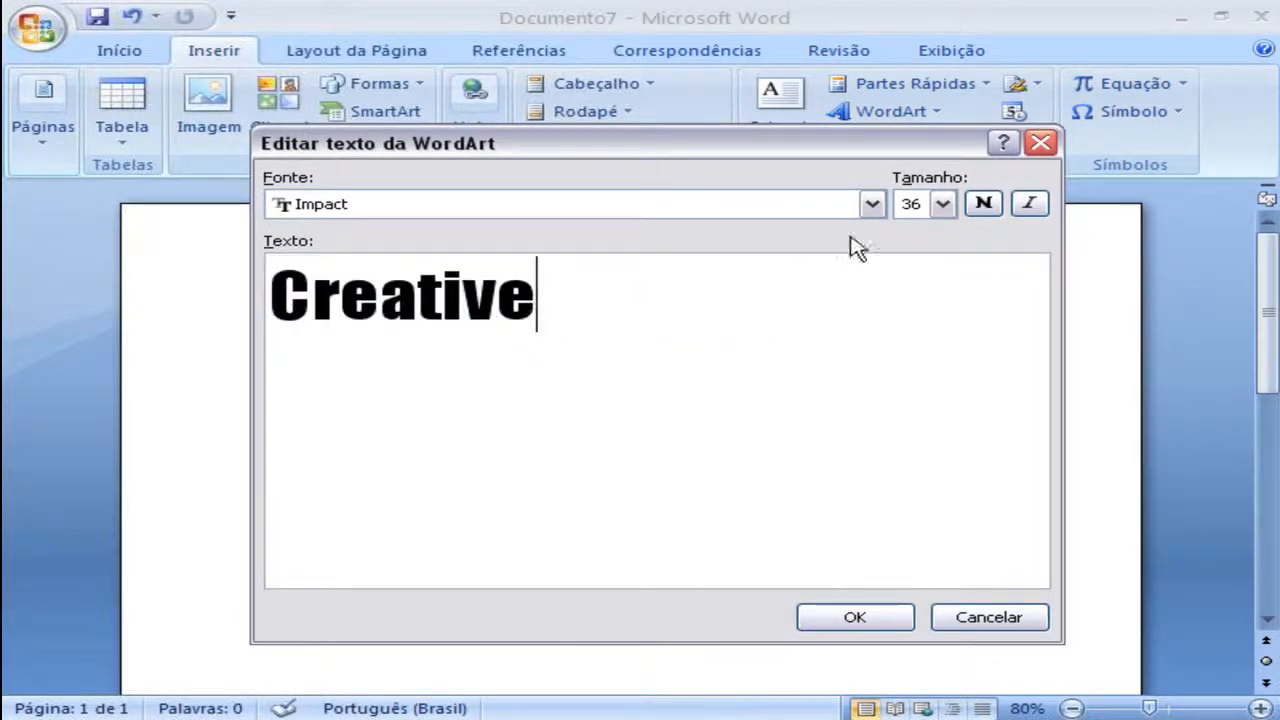
pyautogui.click(873, 205)
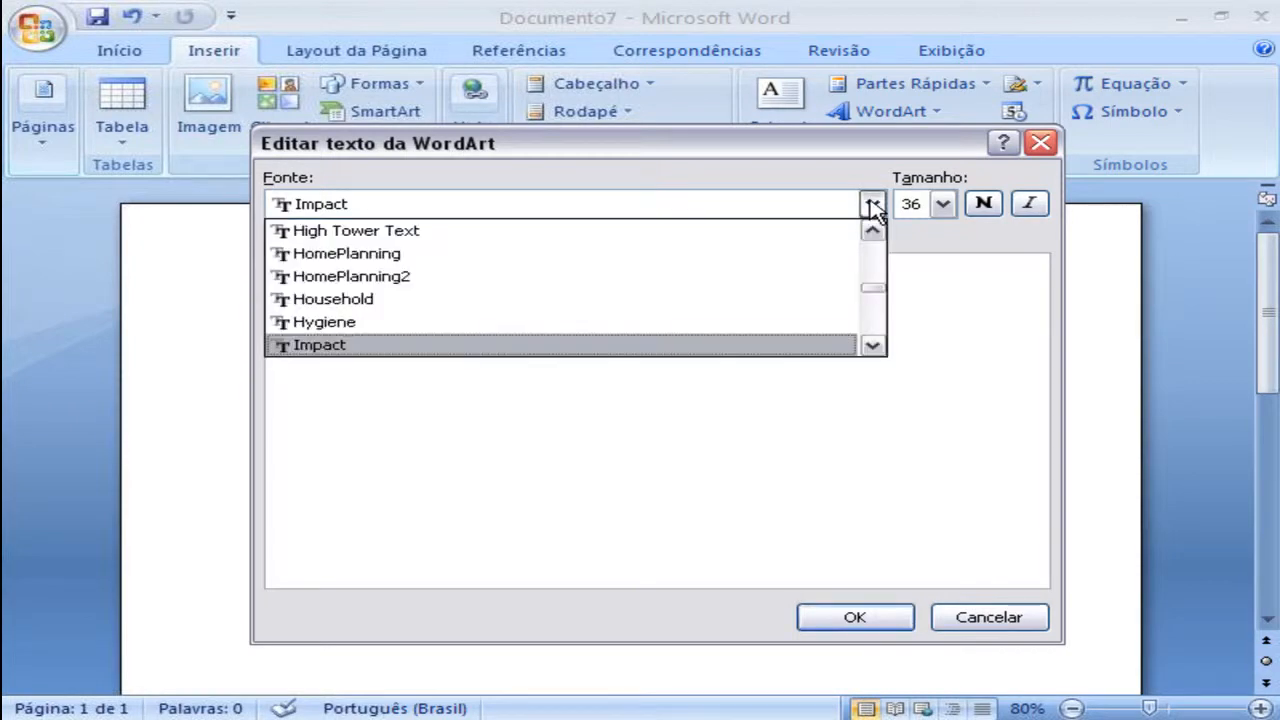
pyautogui.click(873, 205)
pyautogui.click(943, 205)
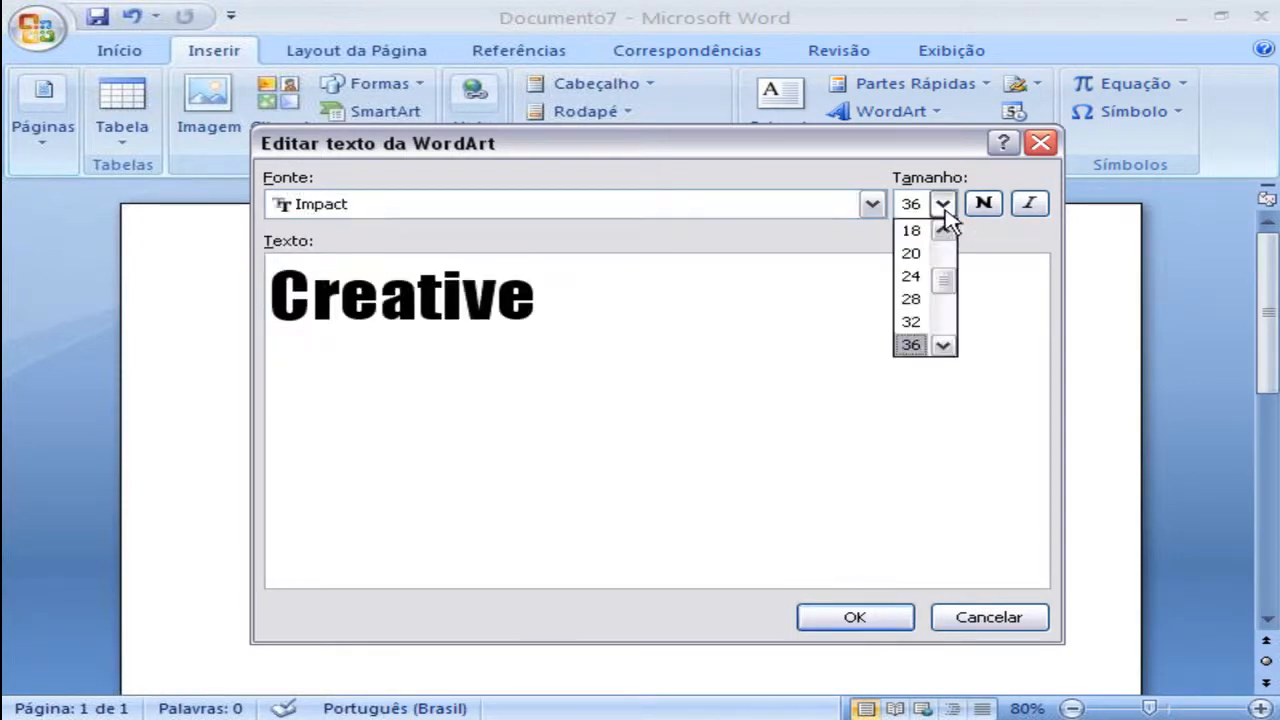
pyautogui.click(943, 206)
pyautogui.click(860, 620)
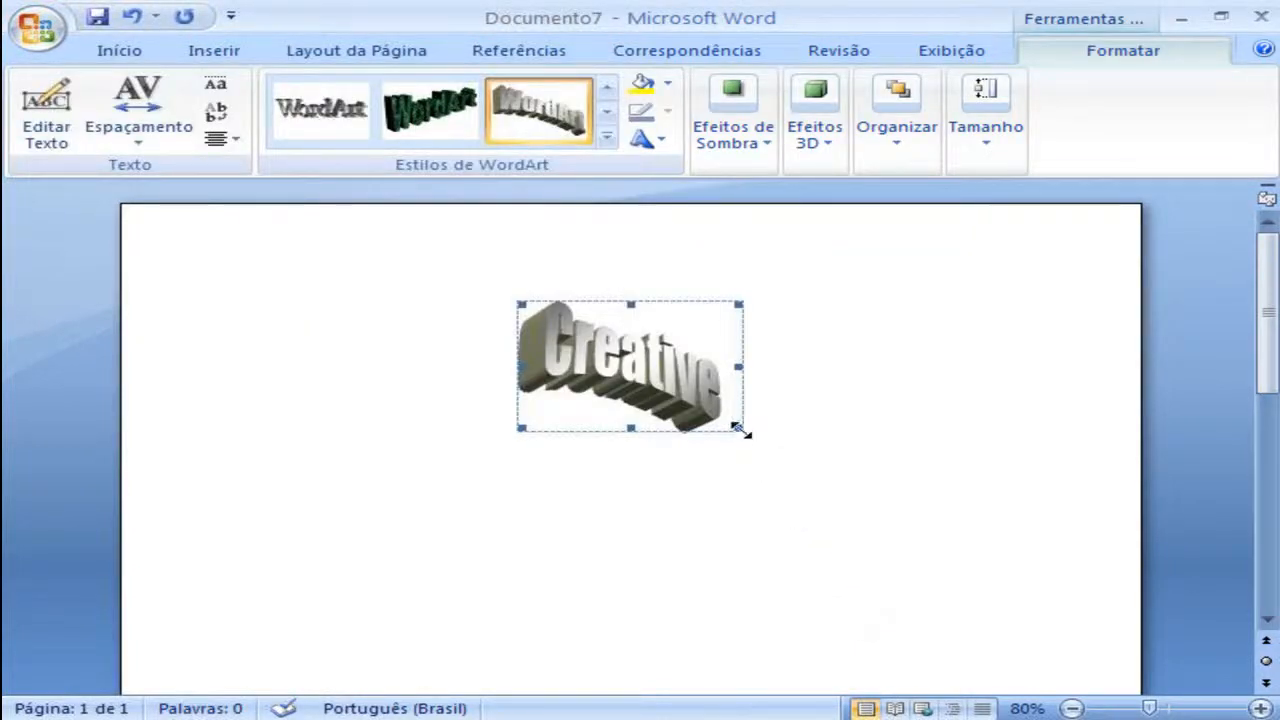
# Enlarge the Creative WordArt to about twice its original width, keeping its grey curved 3D style
pyautogui.moveTo(740, 428); pyautogui.dragTo(890, 577)
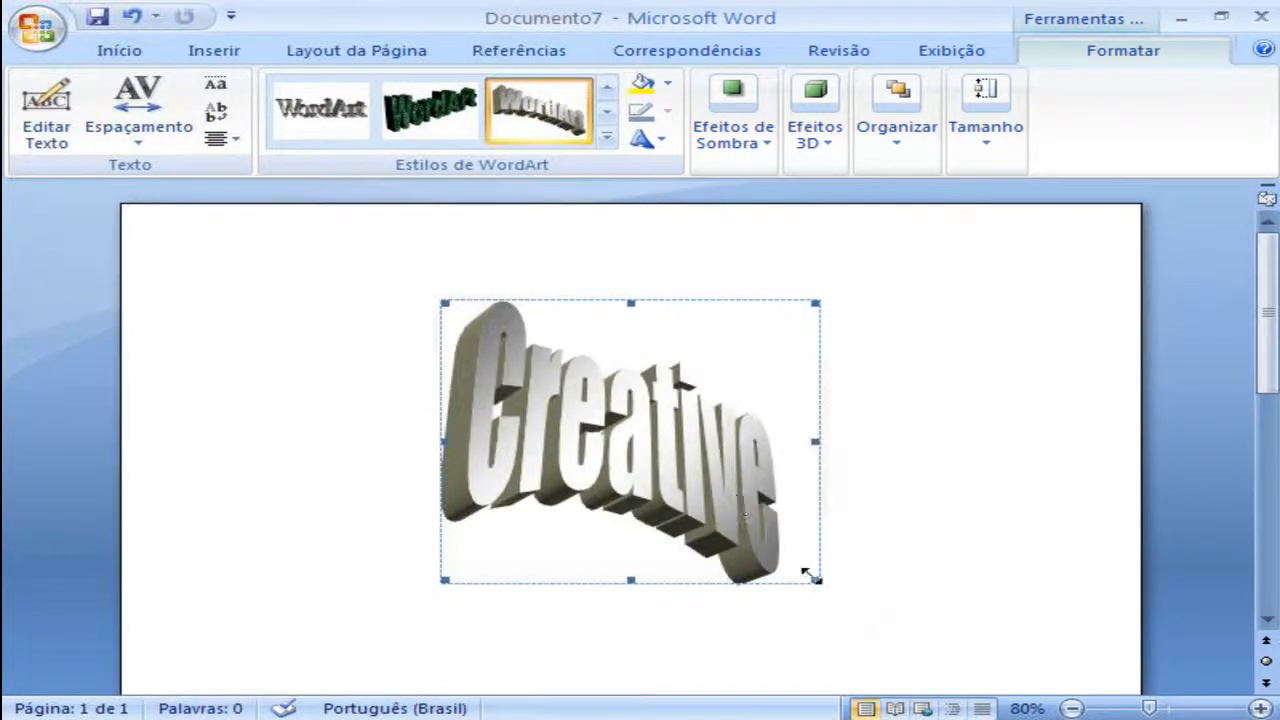
pyautogui.moveTo(815, 302); pyautogui.dragTo(889, 262)
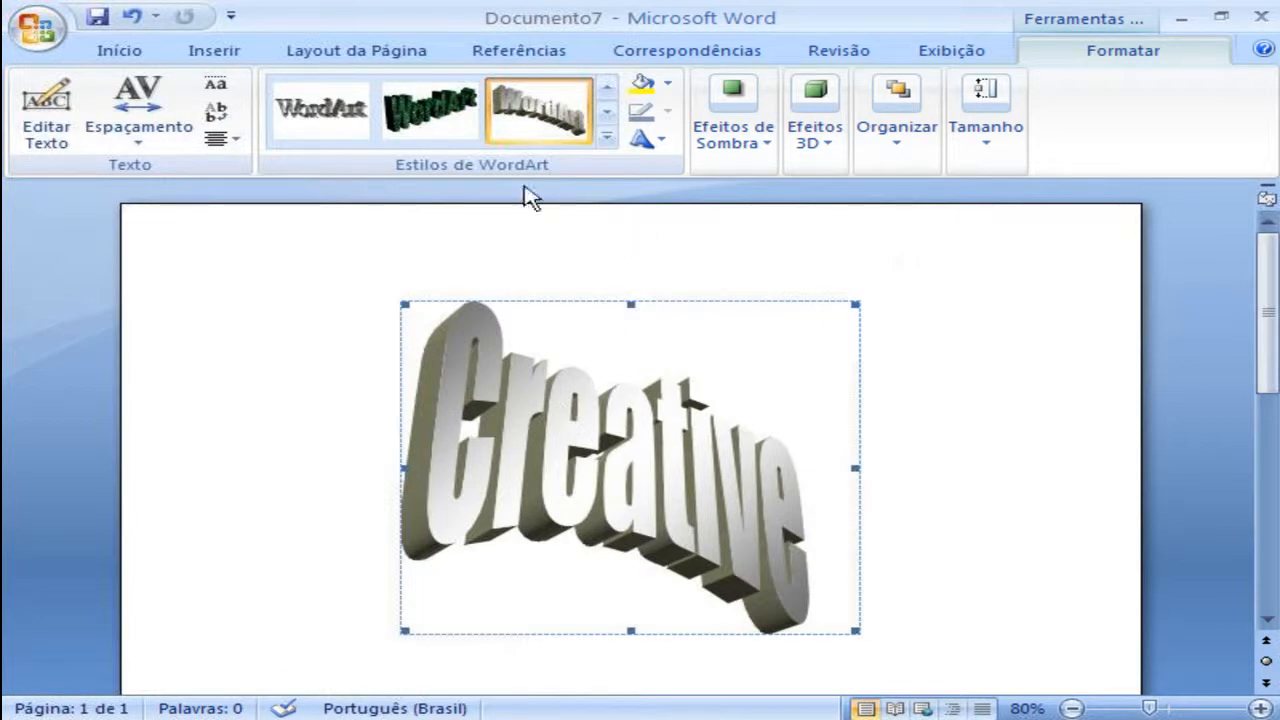
pyautogui.click(466, 143)
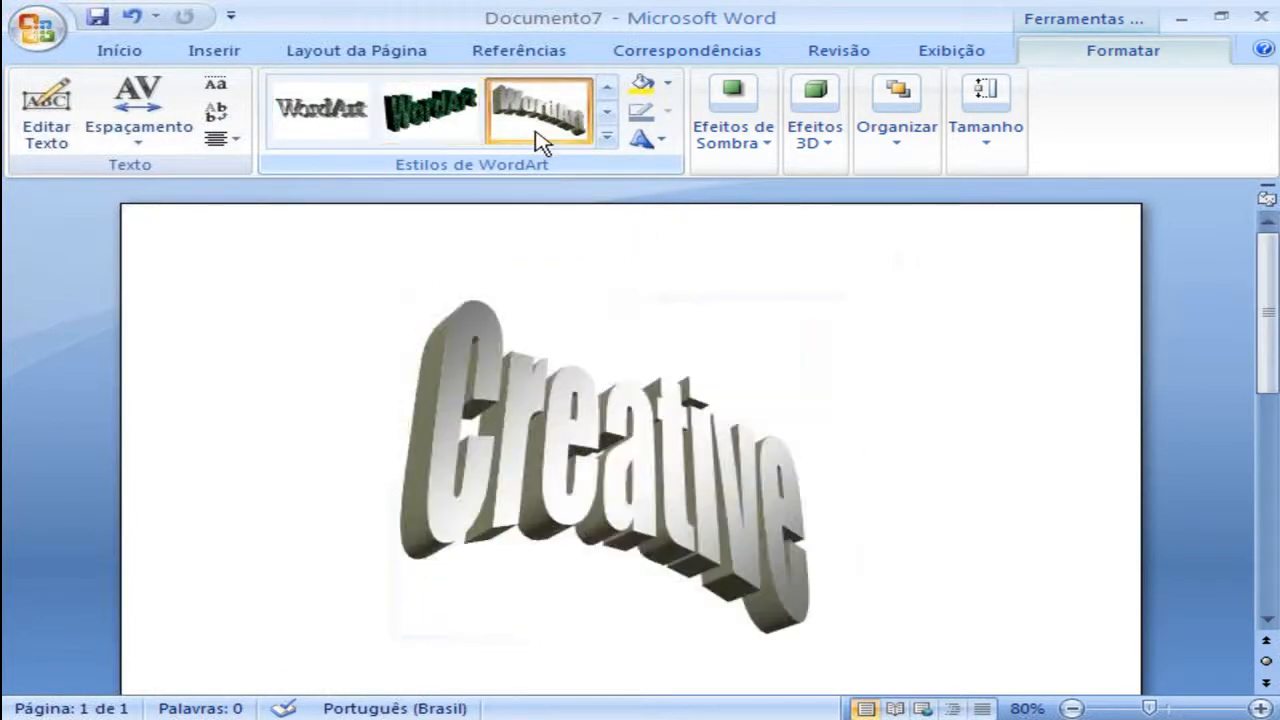
pyautogui.click(540, 140)
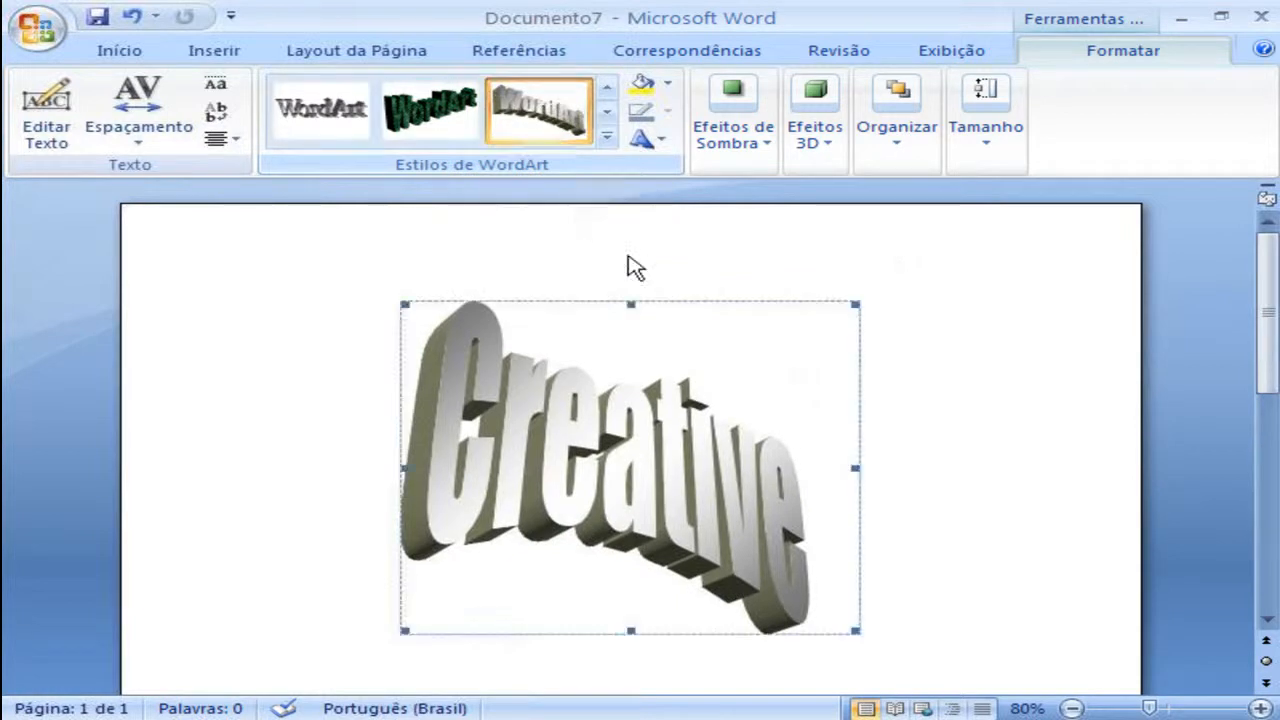
pyautogui.click(976, 396)
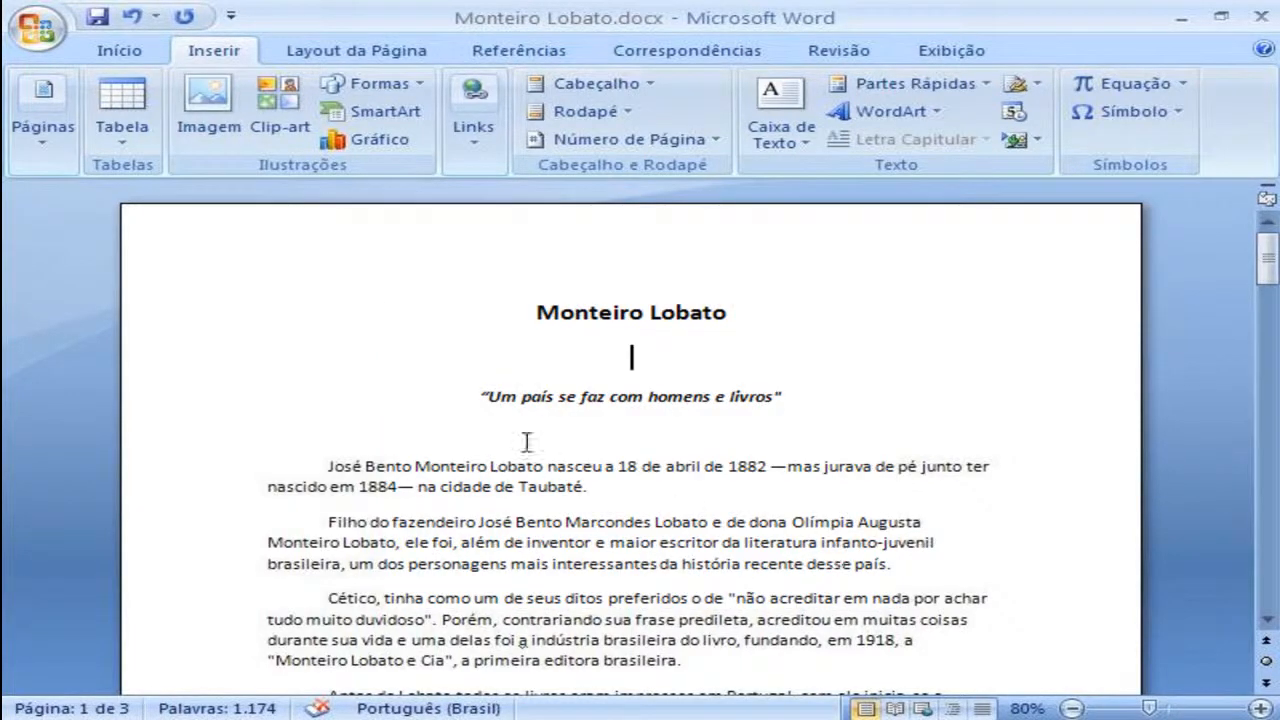
# Insert the picture monteiro lobato.jpg from the CursoOffice folder on the empty line below the Monteiro Lobato title
pyautogui.click(375, 329)
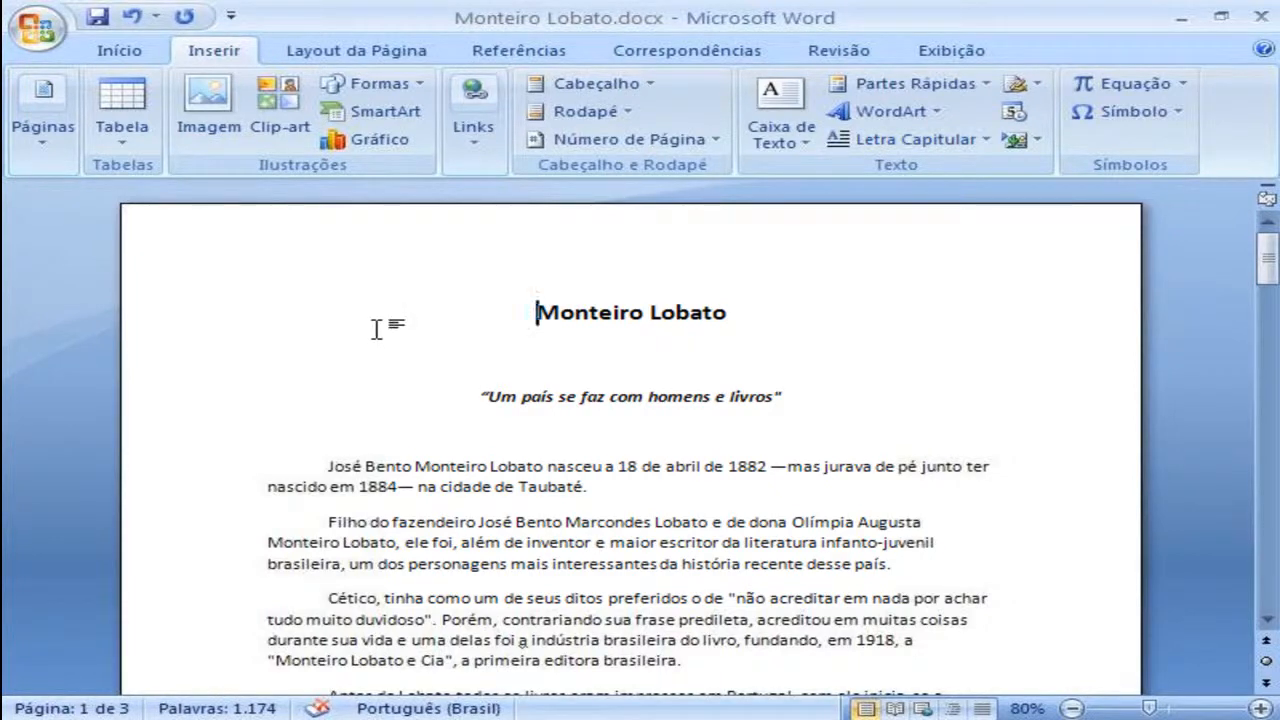
pyautogui.click(615, 352)
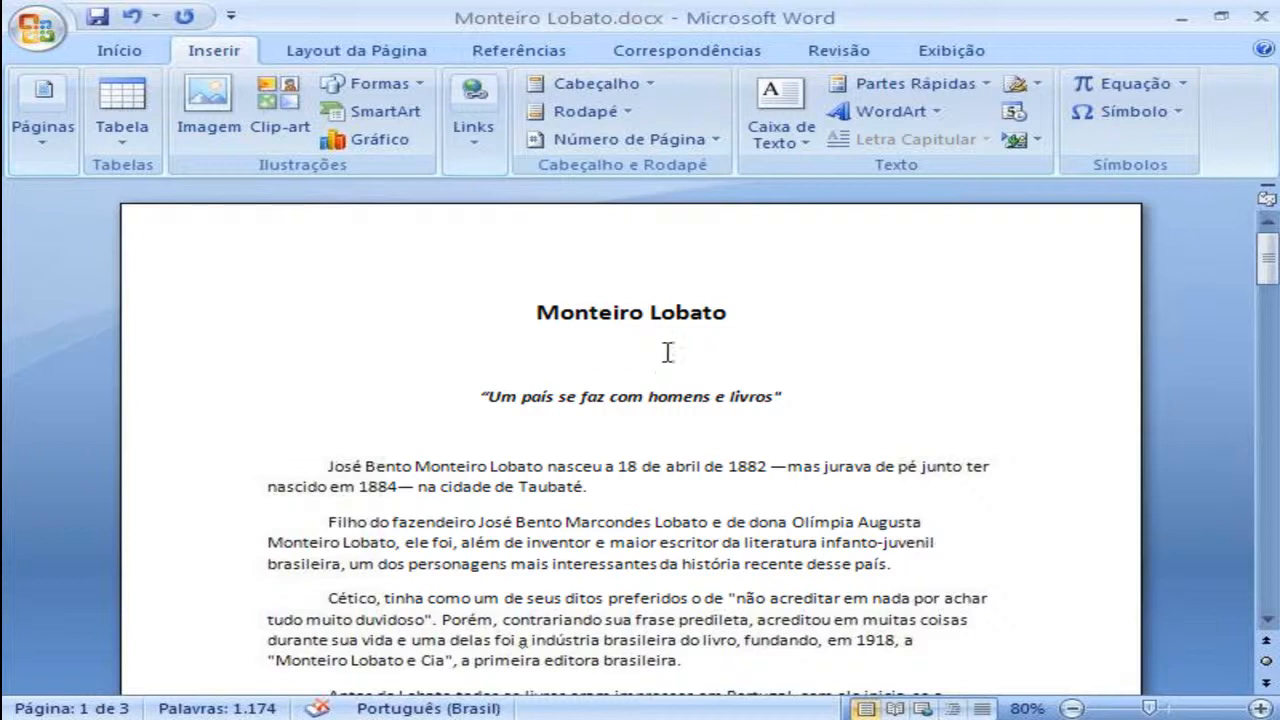
pyautogui.click(218, 110)
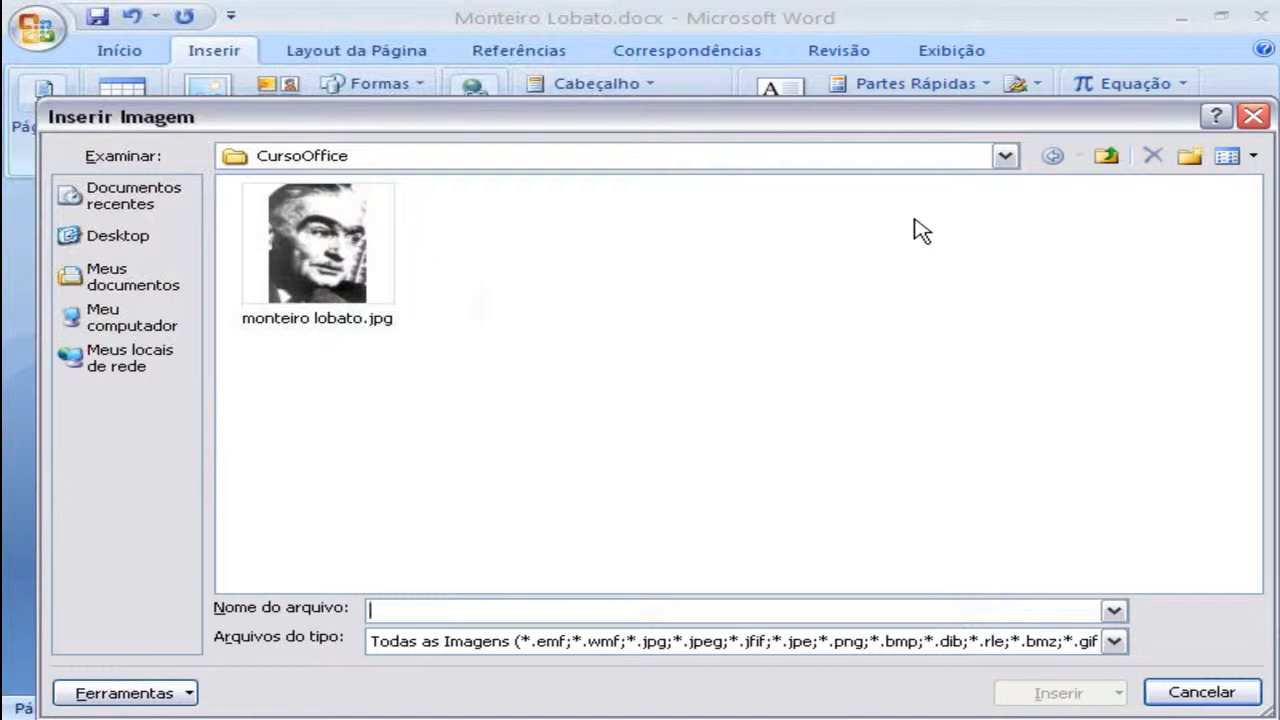
pyautogui.click(1005, 156)
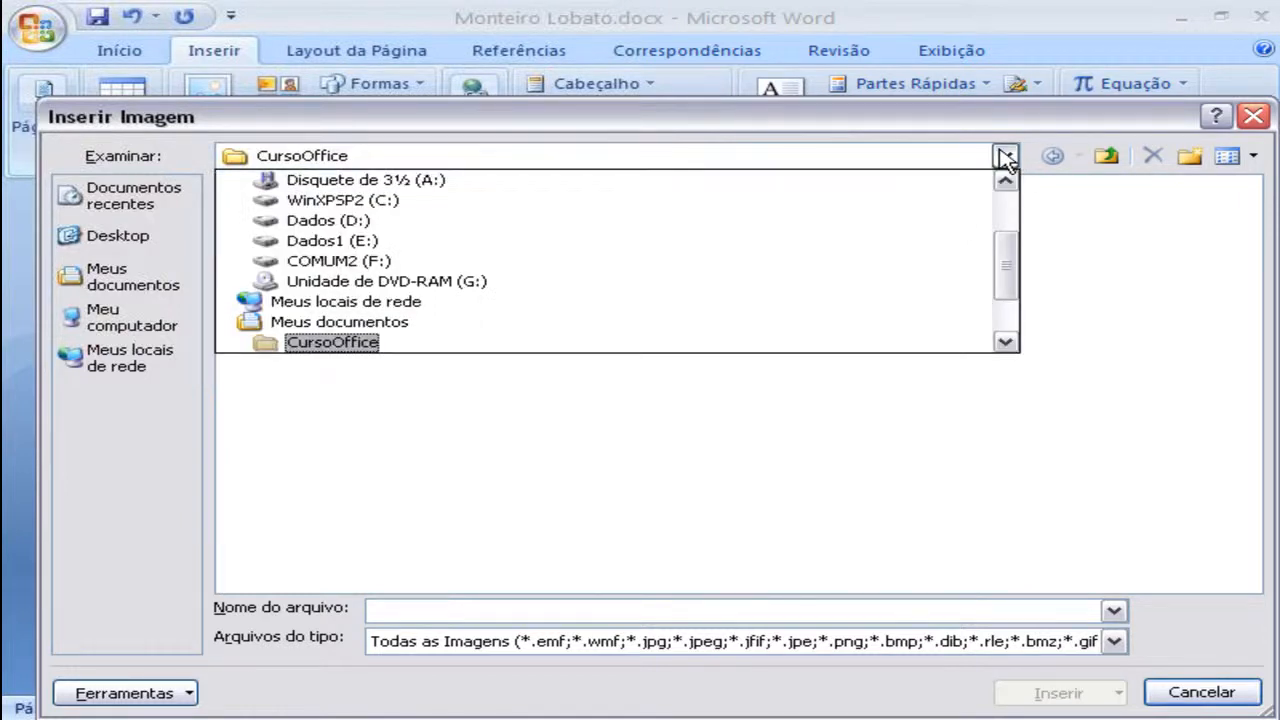
pyautogui.click(1005, 156)
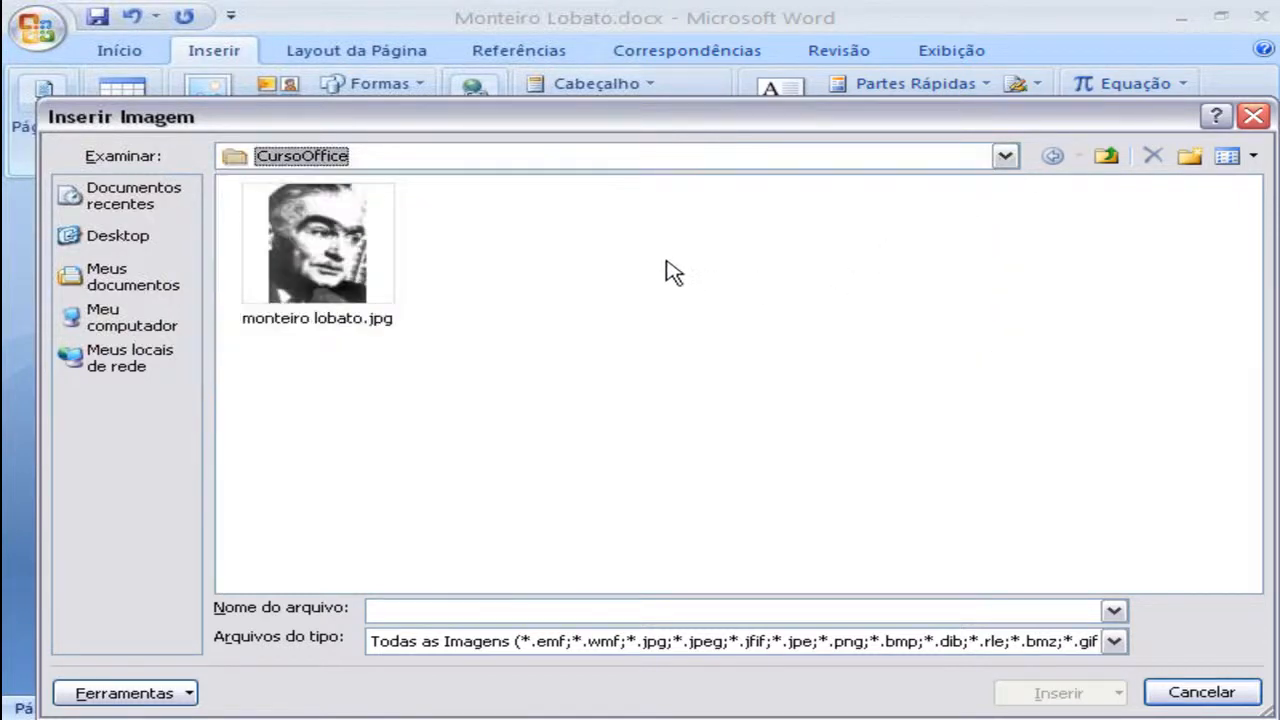
pyautogui.click(342, 241)
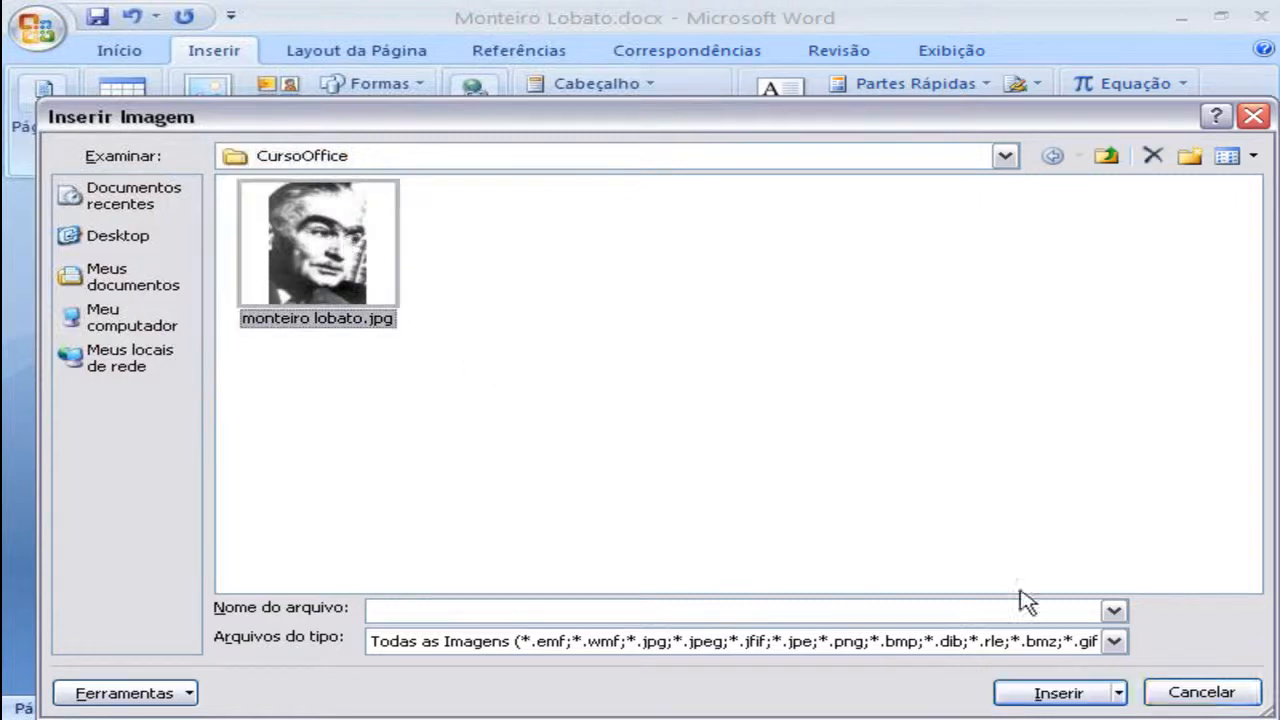
pyautogui.click(1058, 694)
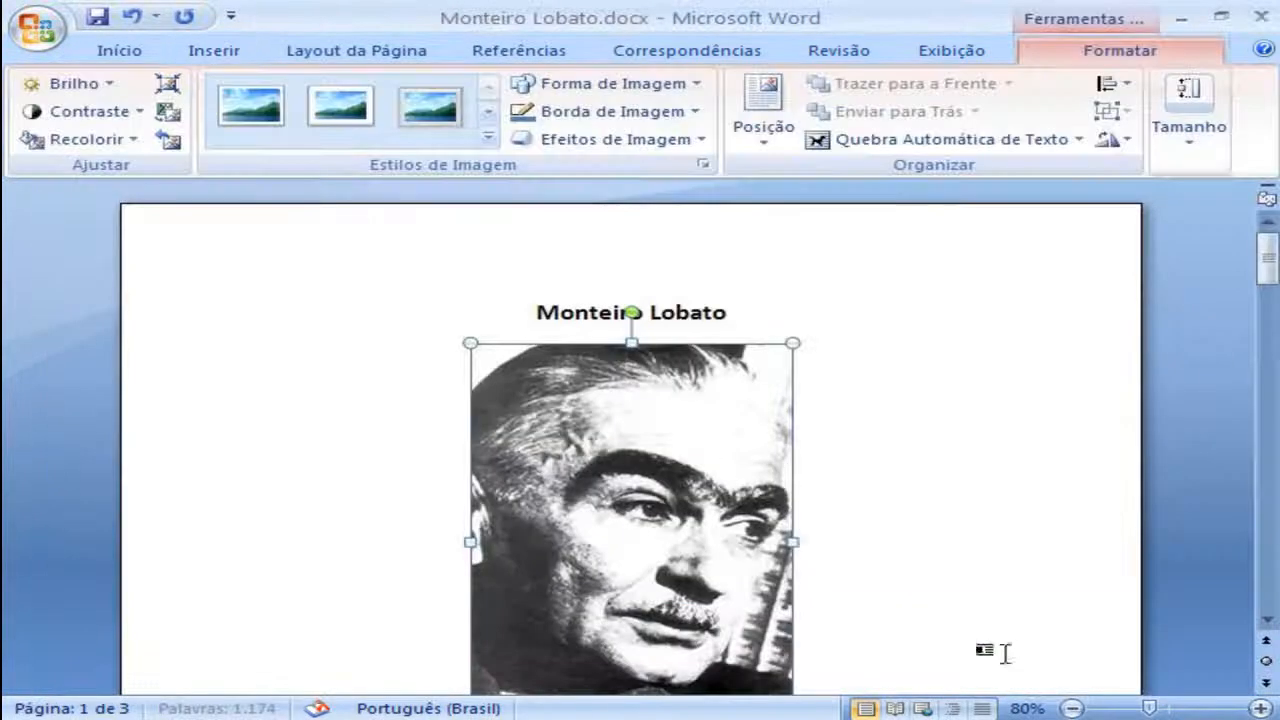
# Shrink the inserted portrait proportionally to about 60% of its original width
pyautogui.click(1267, 617)
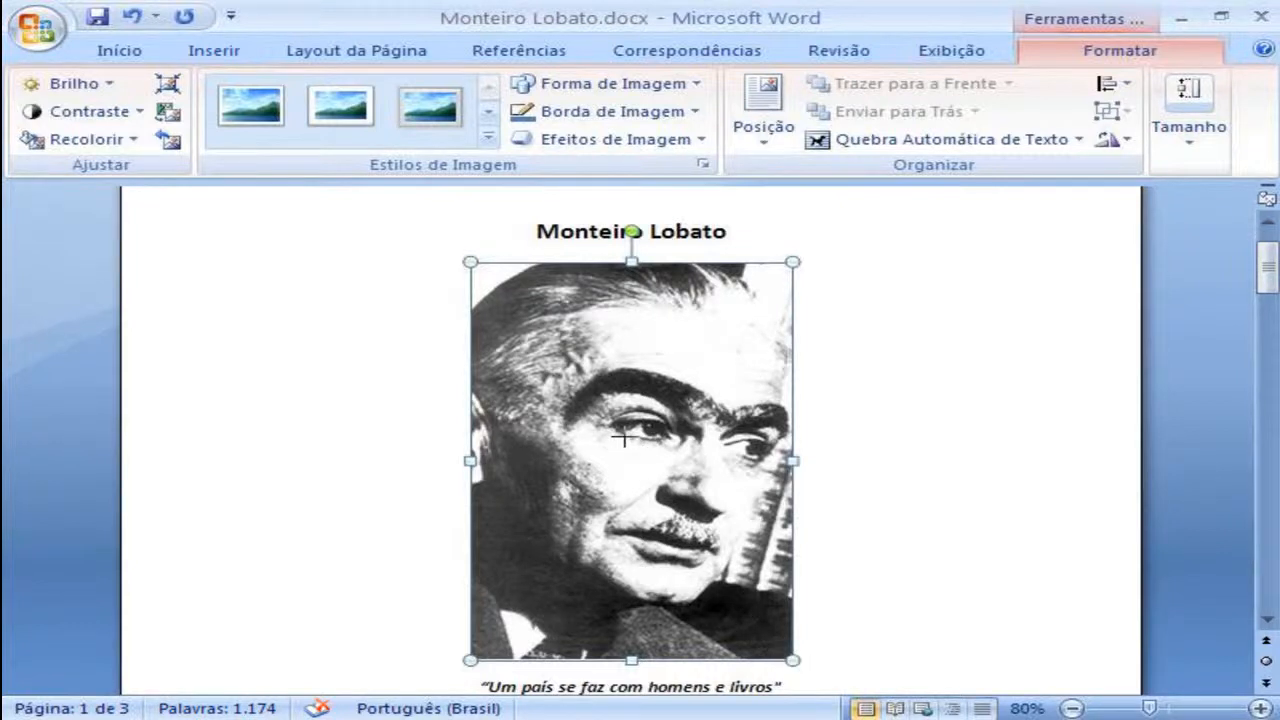
pyautogui.moveTo(623, 437); pyautogui.dragTo(625, 437)
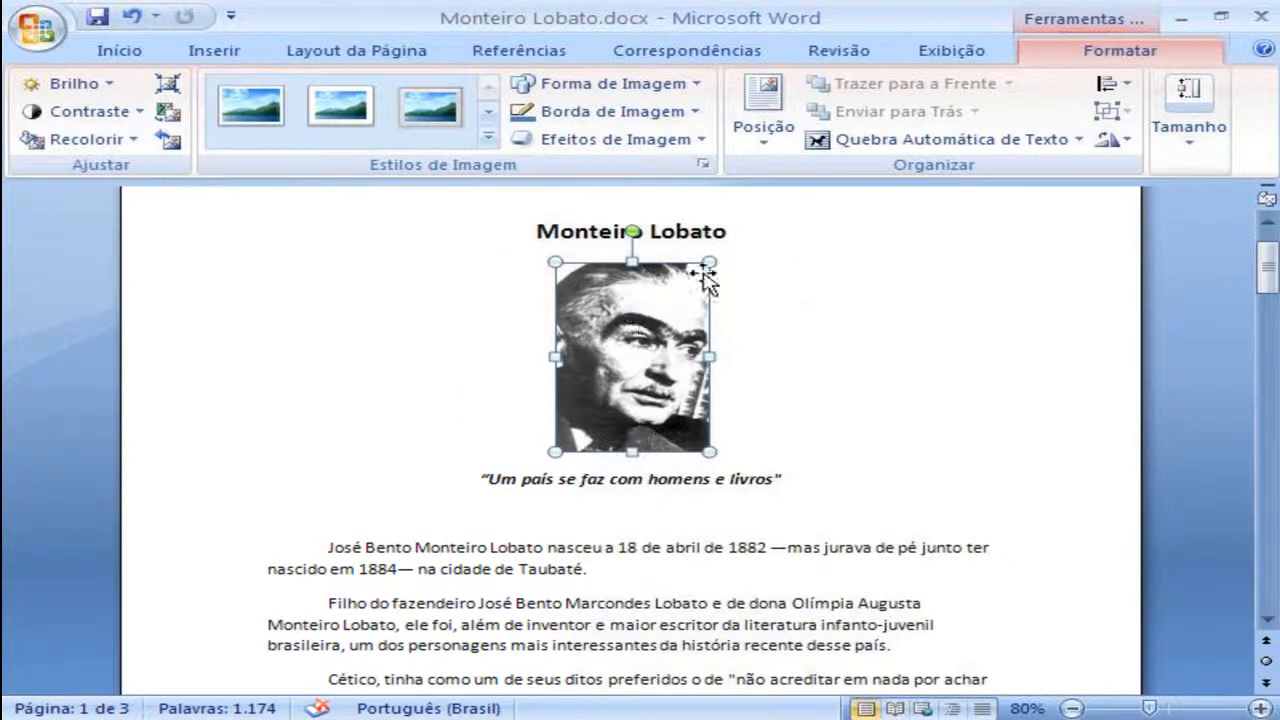
pyautogui.moveTo(731, 244); pyautogui.dragTo(754, 223)
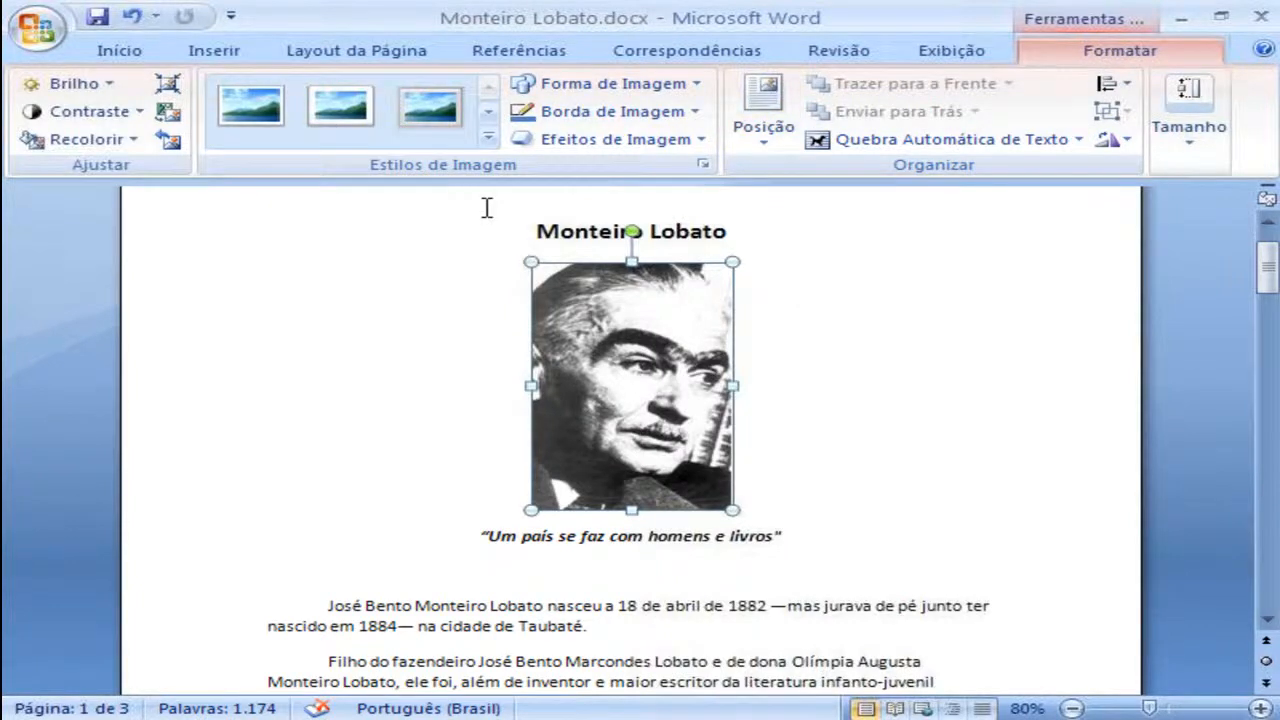
# Apply the drop-shadow rectangle picture style to the portrait and change its shape to a rectangle with diagonally snipped corners
pyautogui.click(489, 139)
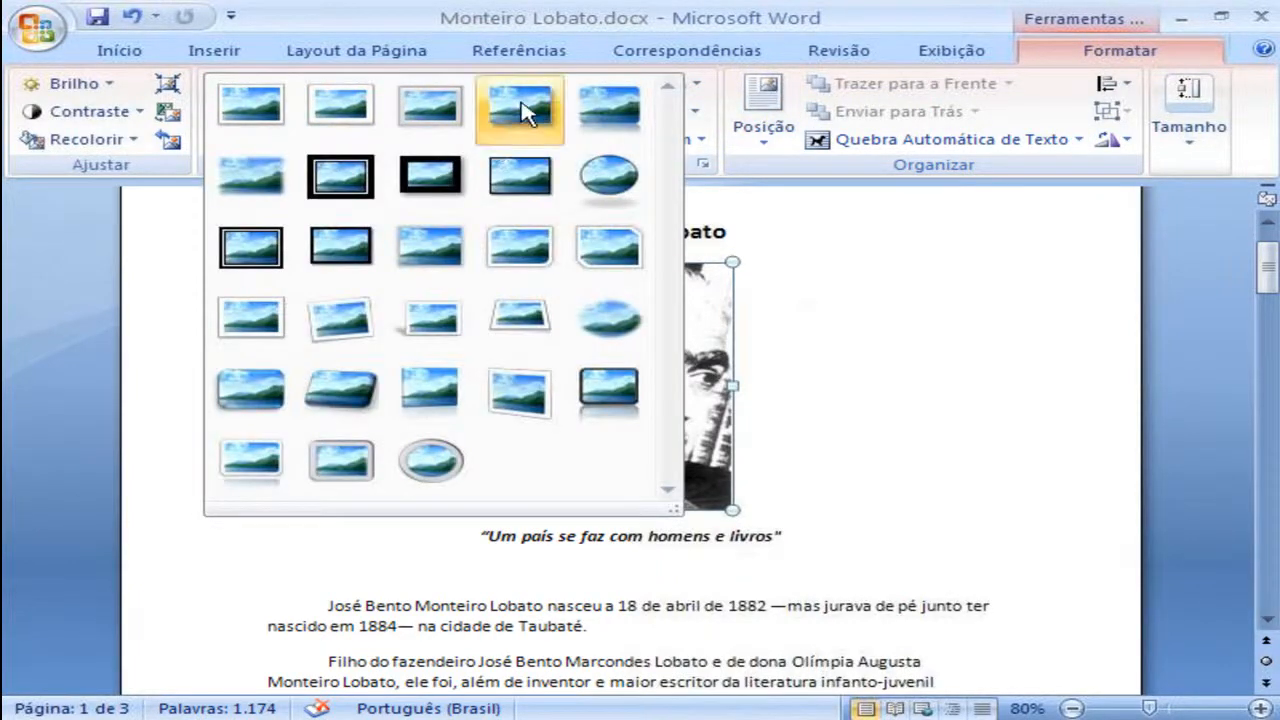
pyautogui.click(541, 144)
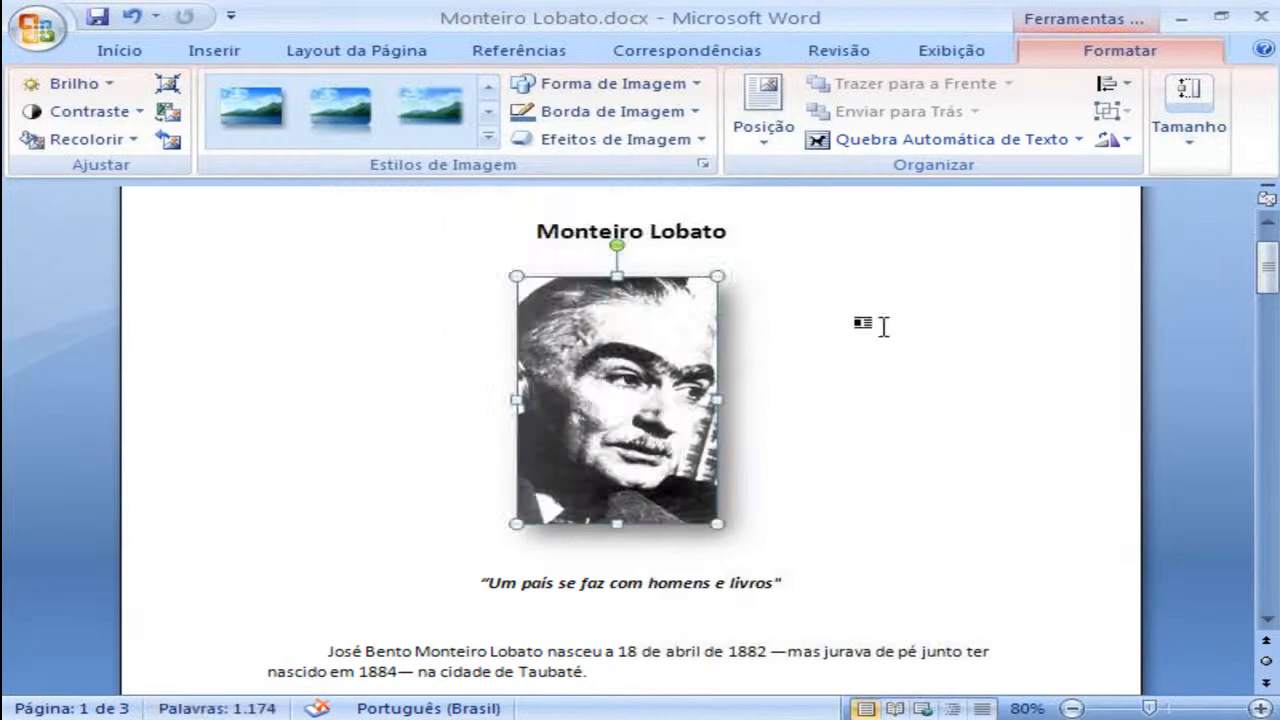
pyautogui.click(884, 326)
pyautogui.click(705, 372)
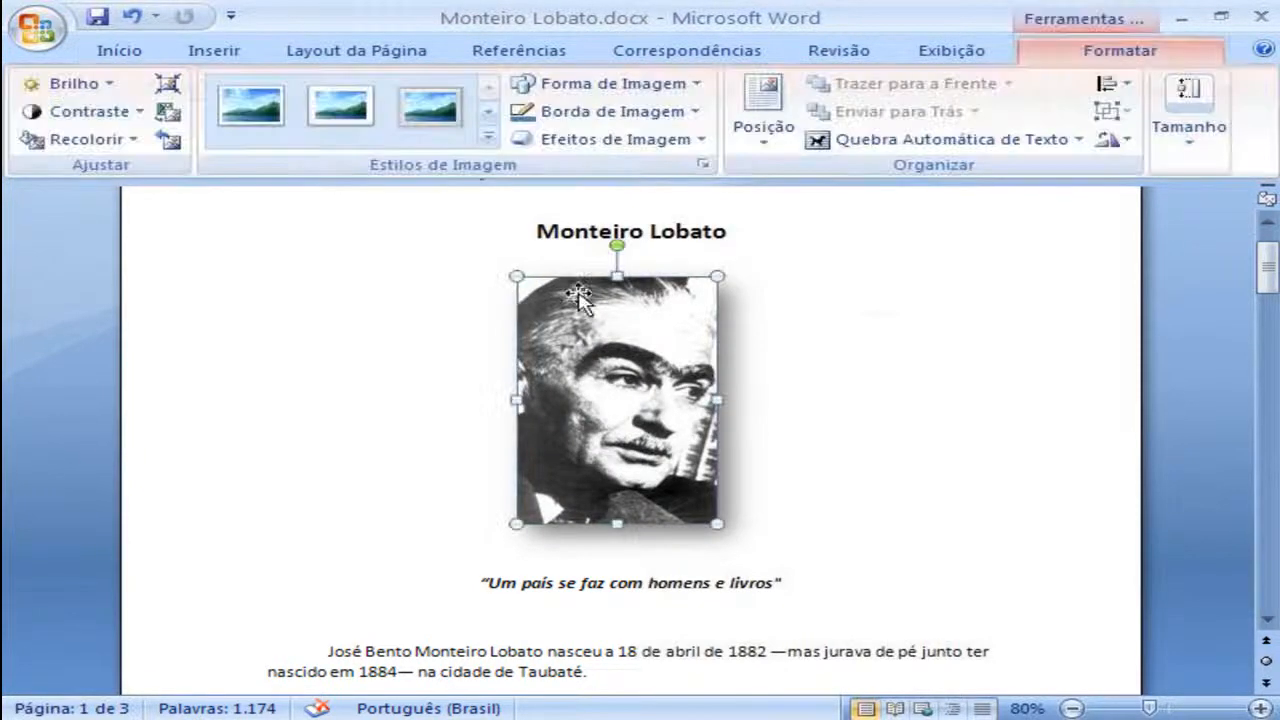
pyautogui.click(640, 85)
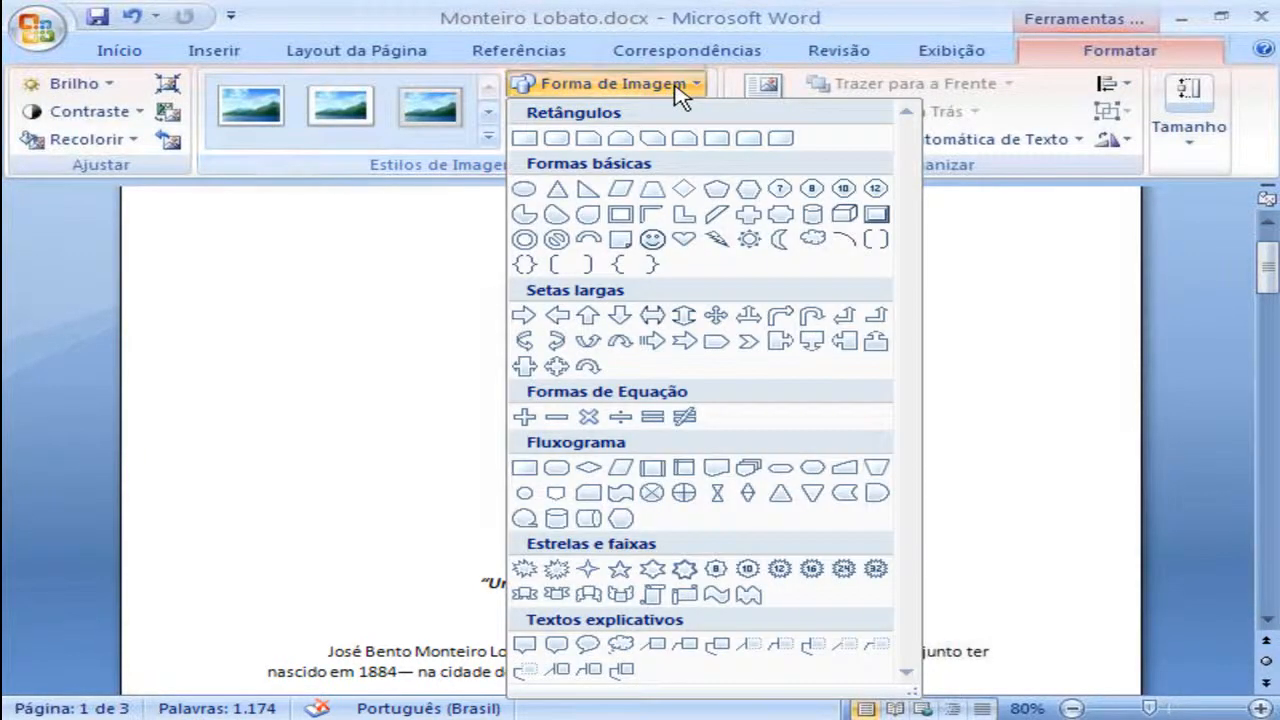
pyautogui.click(651, 136)
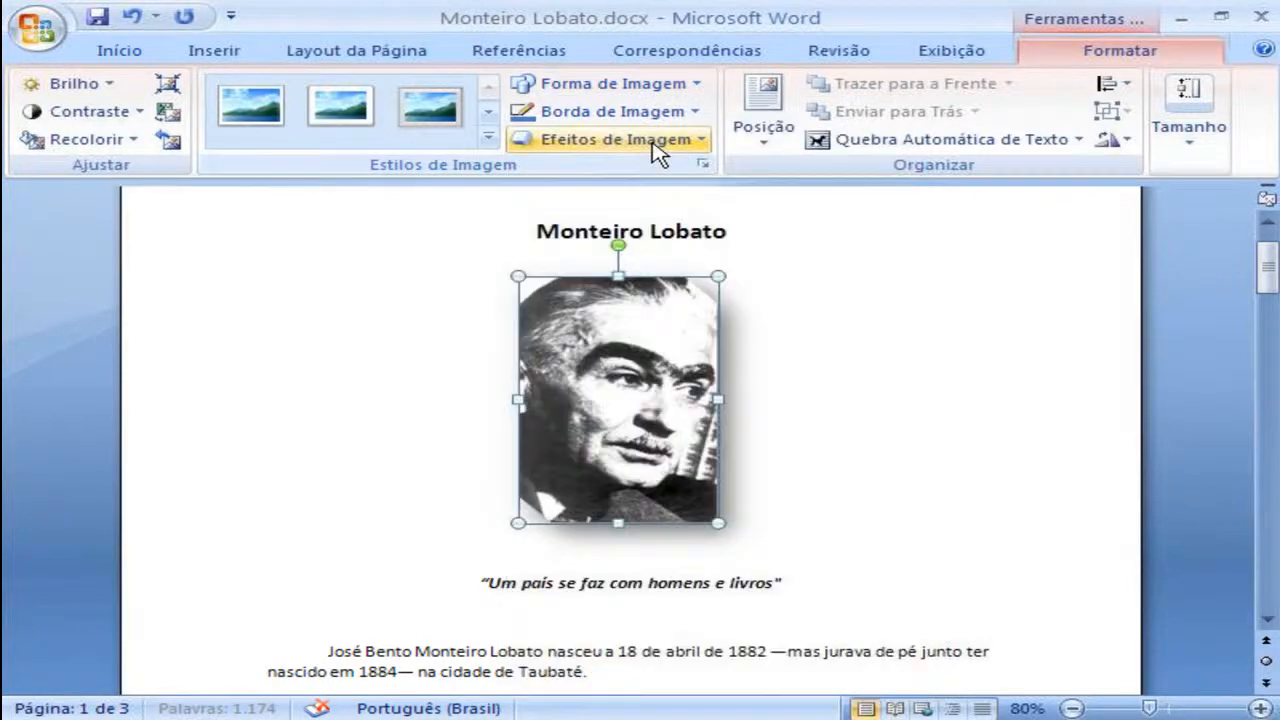
# Replace the portrait's shadow with the outer shadow offset to the bottom
pyautogui.click(688, 114)
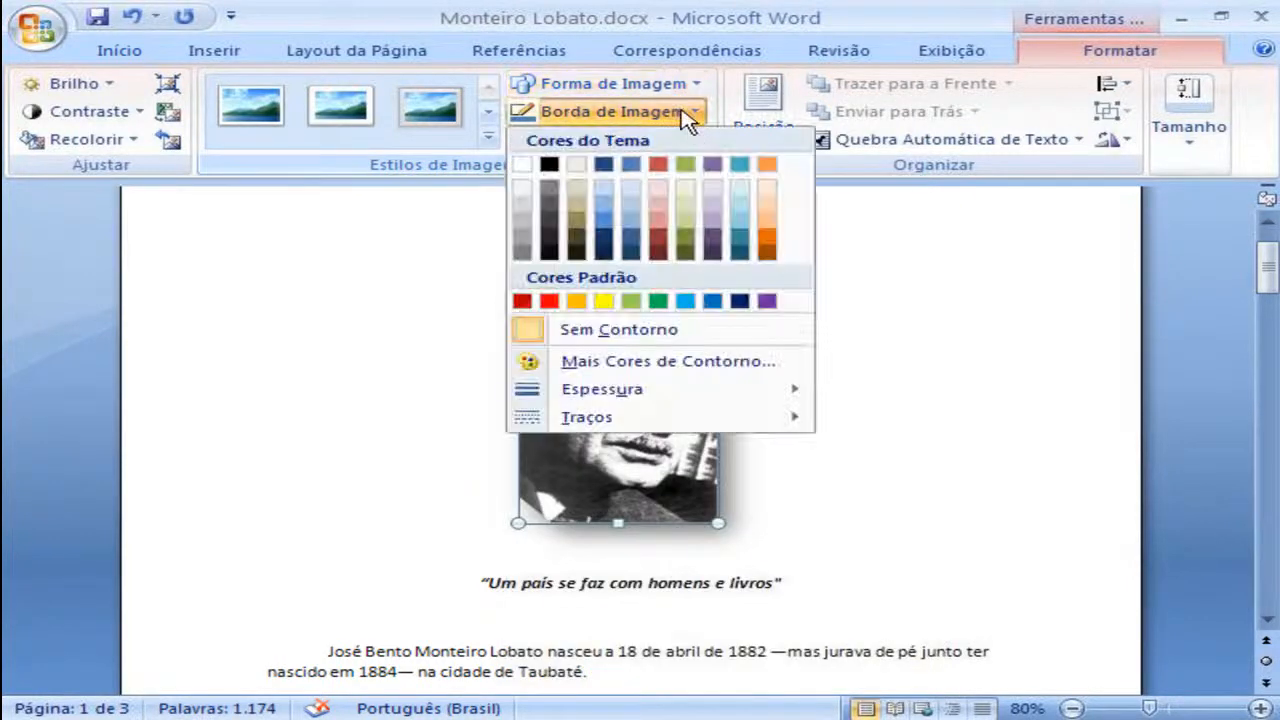
pyautogui.click(688, 116)
pyautogui.click(702, 139)
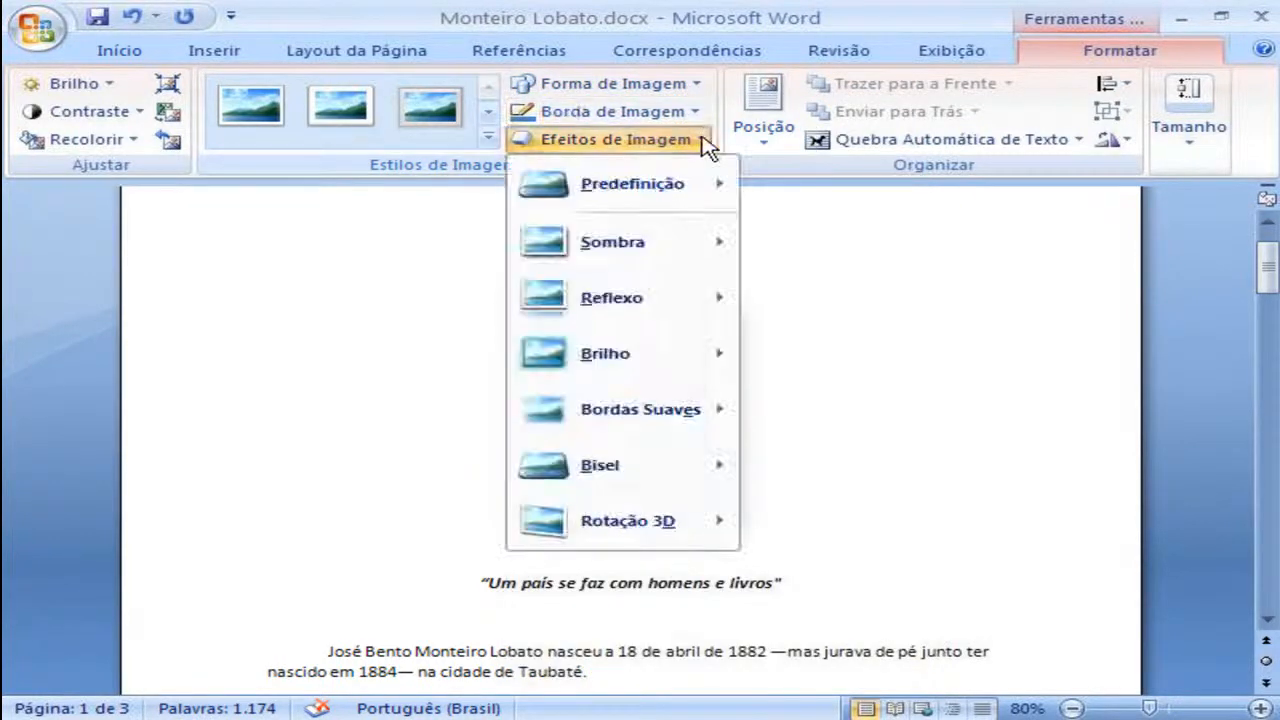
pyautogui.moveTo(640, 252)
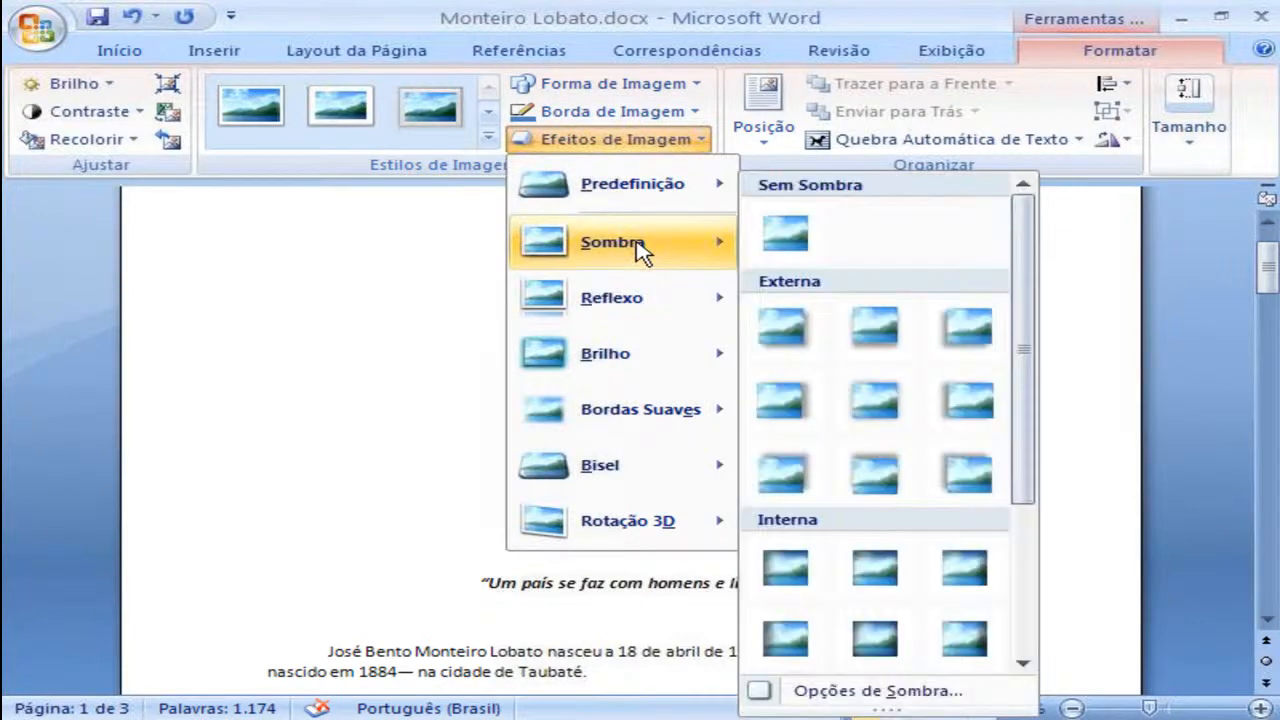
pyautogui.click(866, 334)
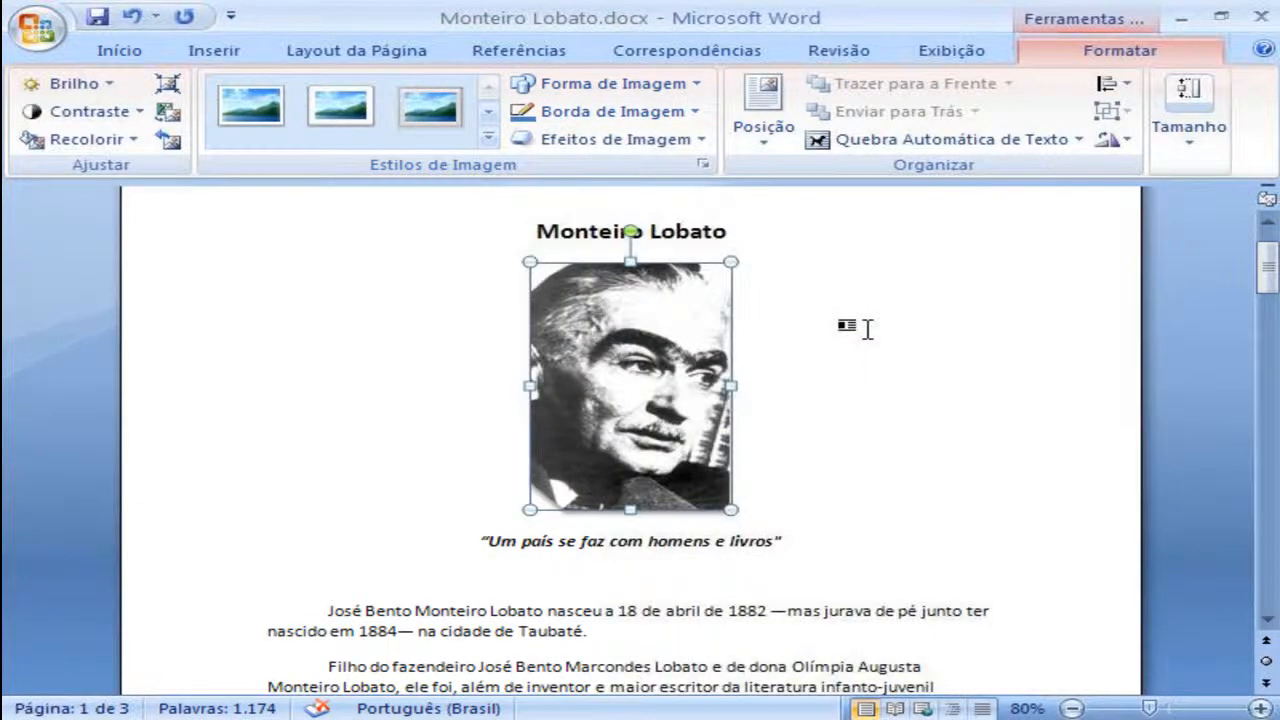
# Try left, centre and right alignment on the portrait, return it to centre and deselect it
pyautogui.click(145, 50)
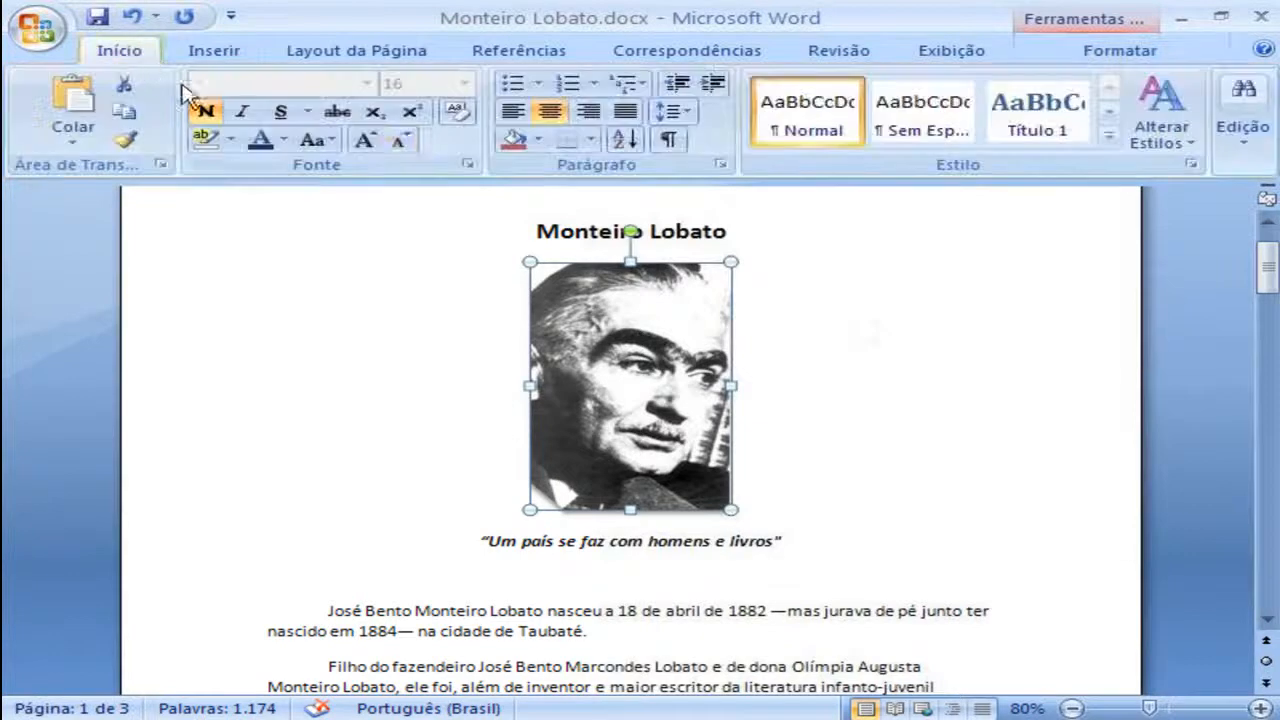
pyautogui.click(513, 111)
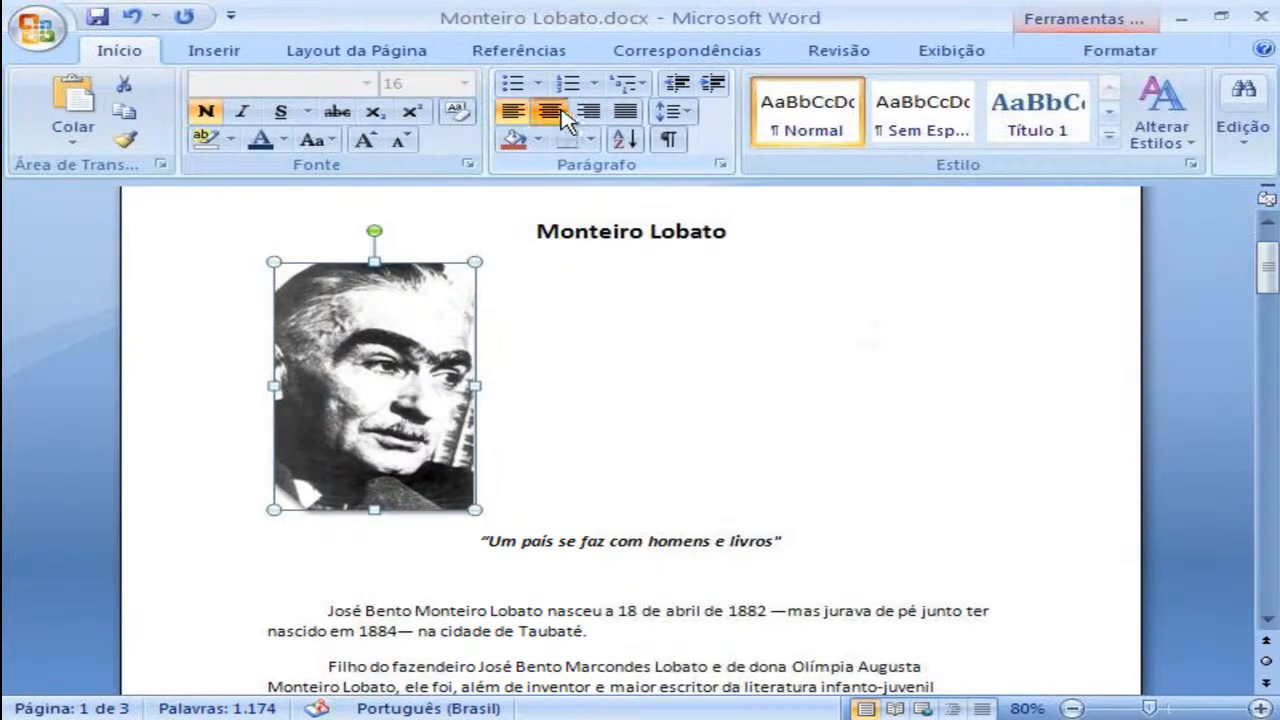
pyautogui.click(562, 112)
pyautogui.click(588, 111)
pyautogui.click(556, 114)
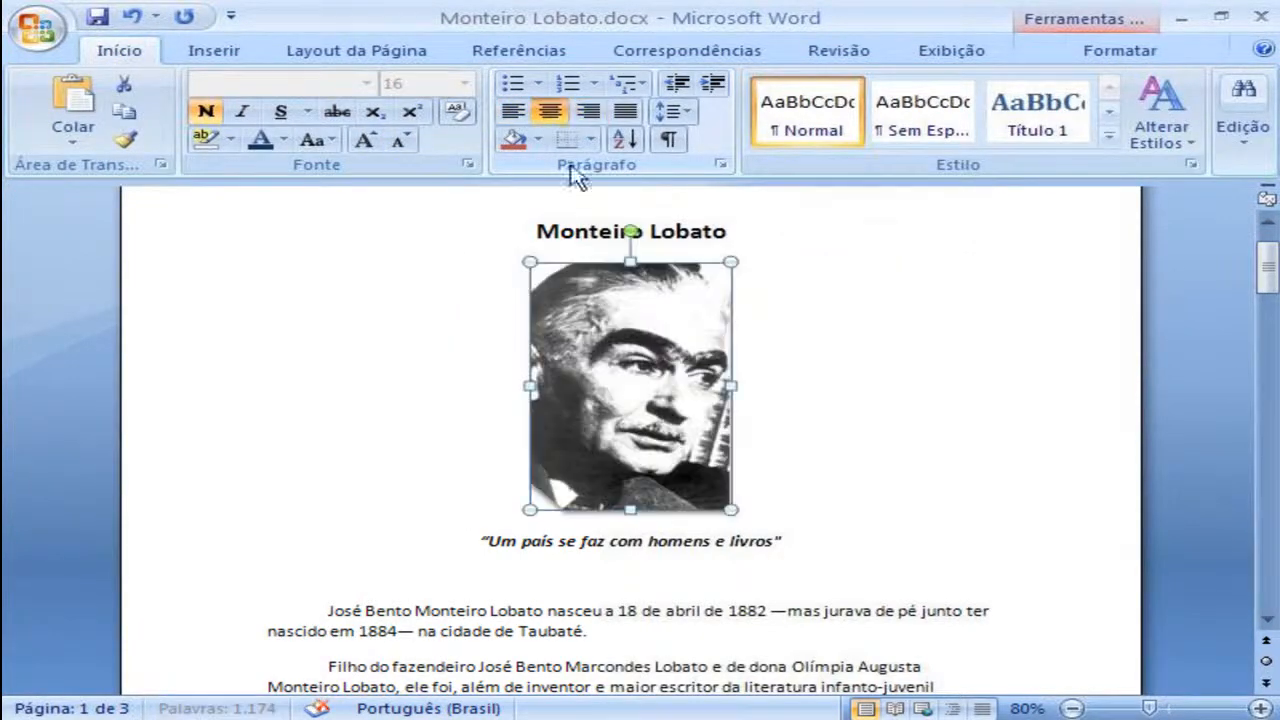
pyautogui.click(928, 395)
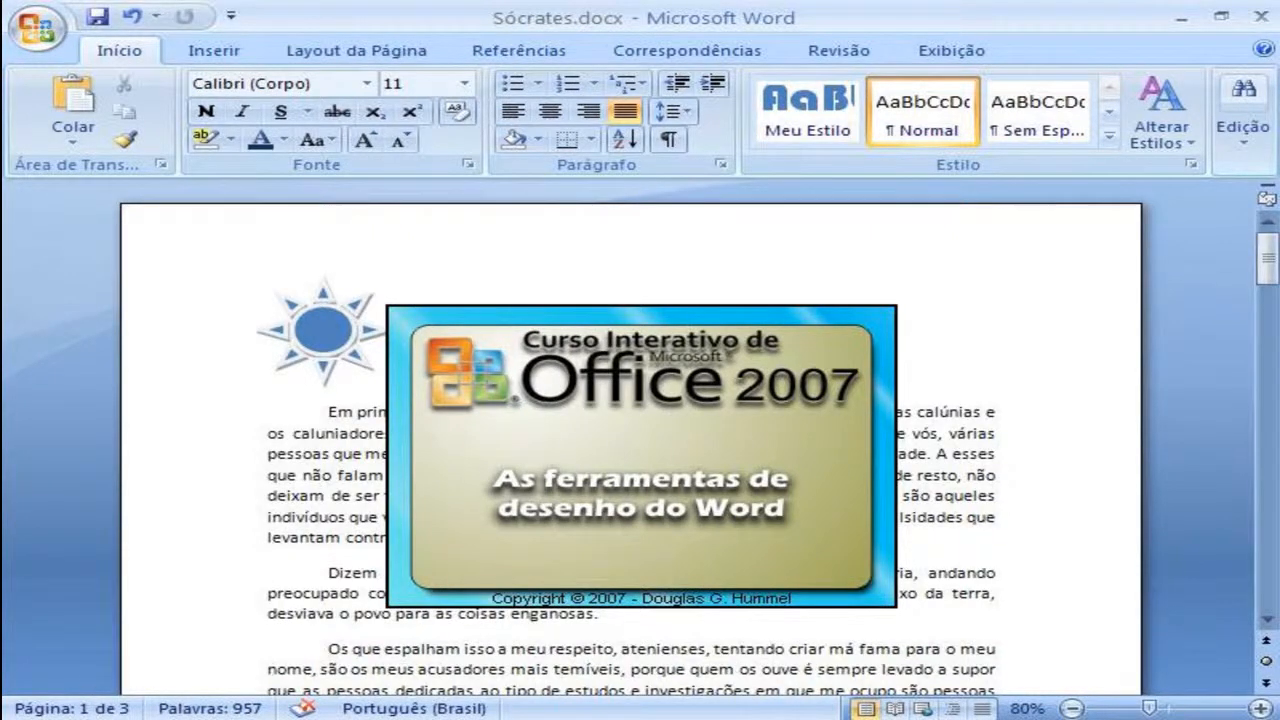
# Examine the sun shape beside the SÓCRATES E A CALÚNIA title and switch to the blank Documento9
pyautogui.click(332, 340)
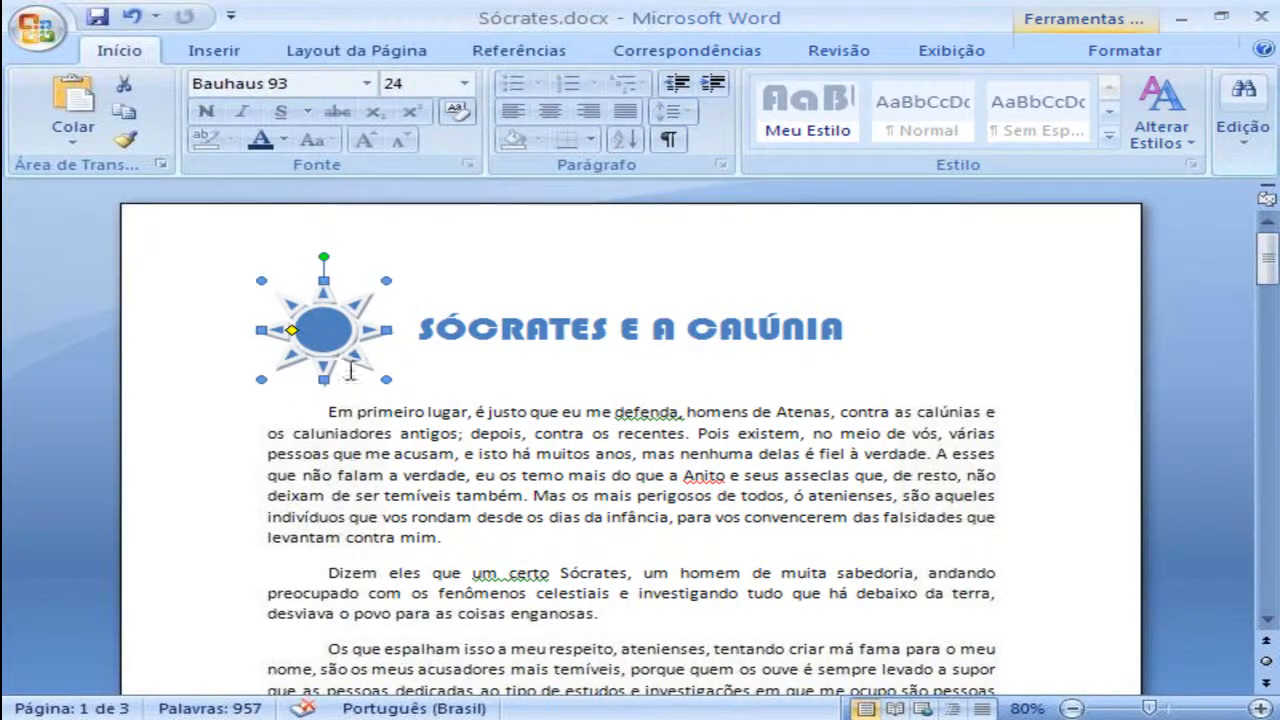
pyautogui.click(480, 384)
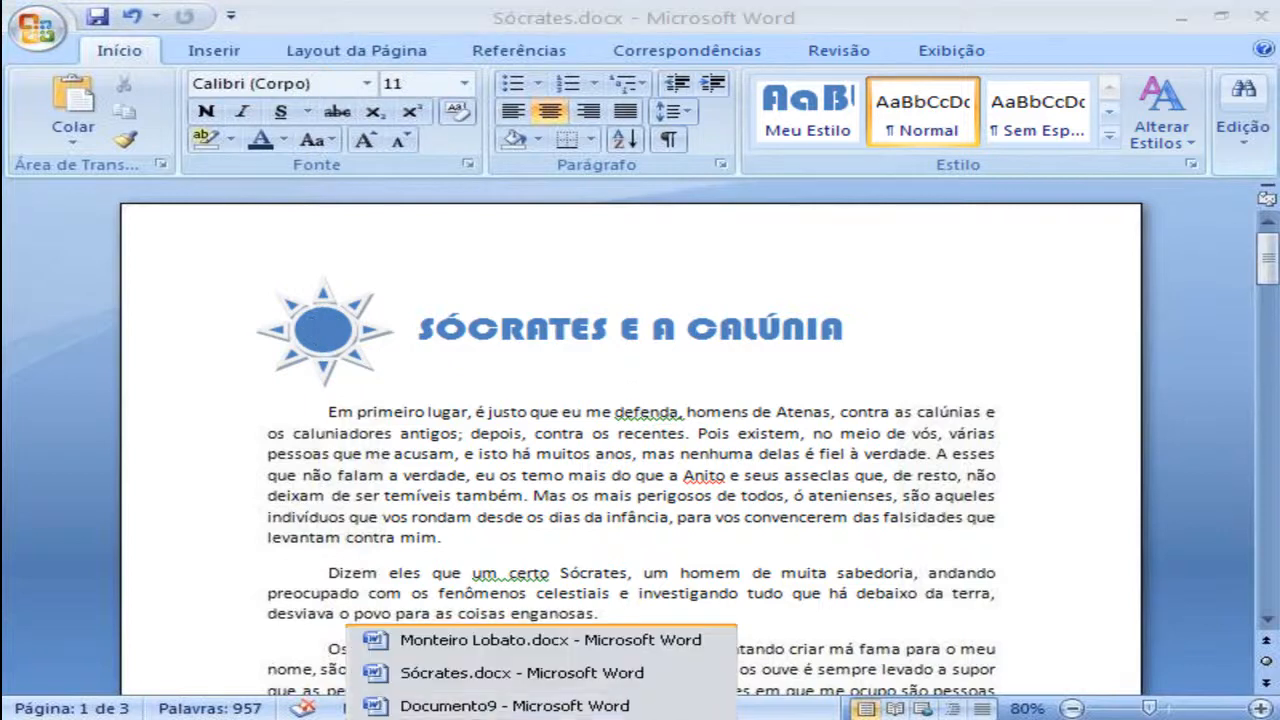
pyautogui.click(466, 694)
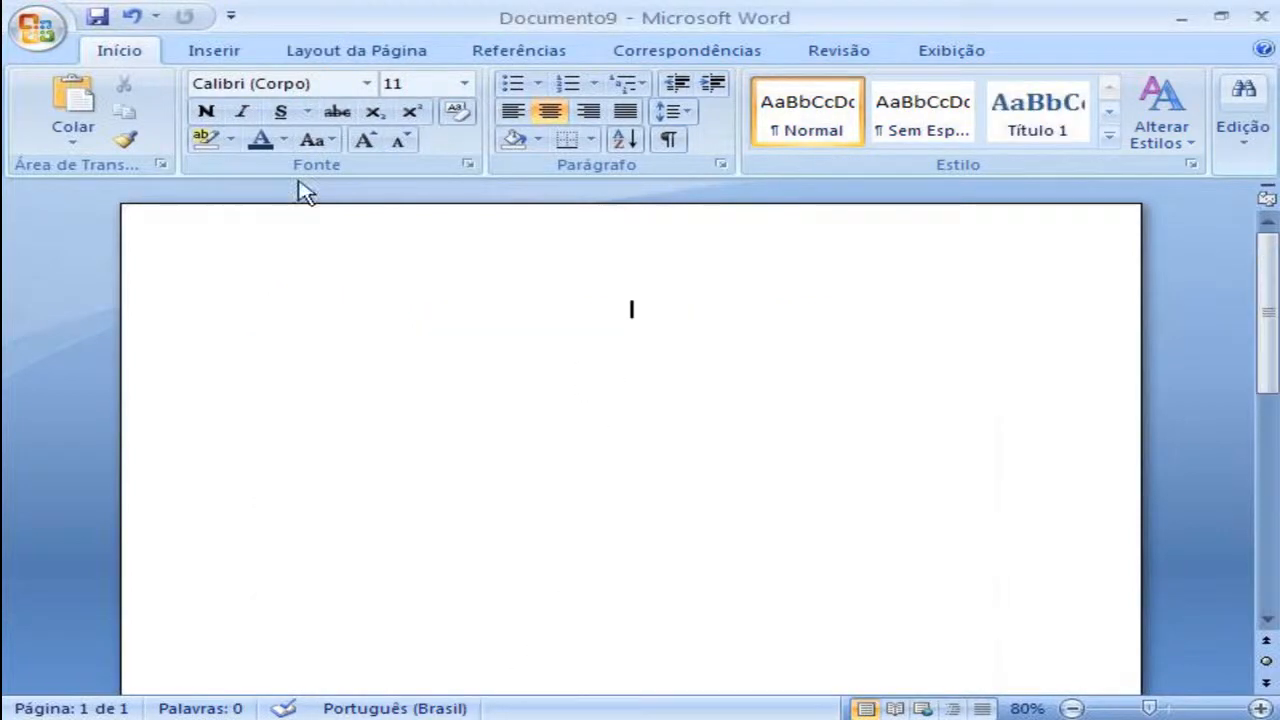
# Draw a large smiley face shape centred near the top of the page
pyautogui.click(212, 54)
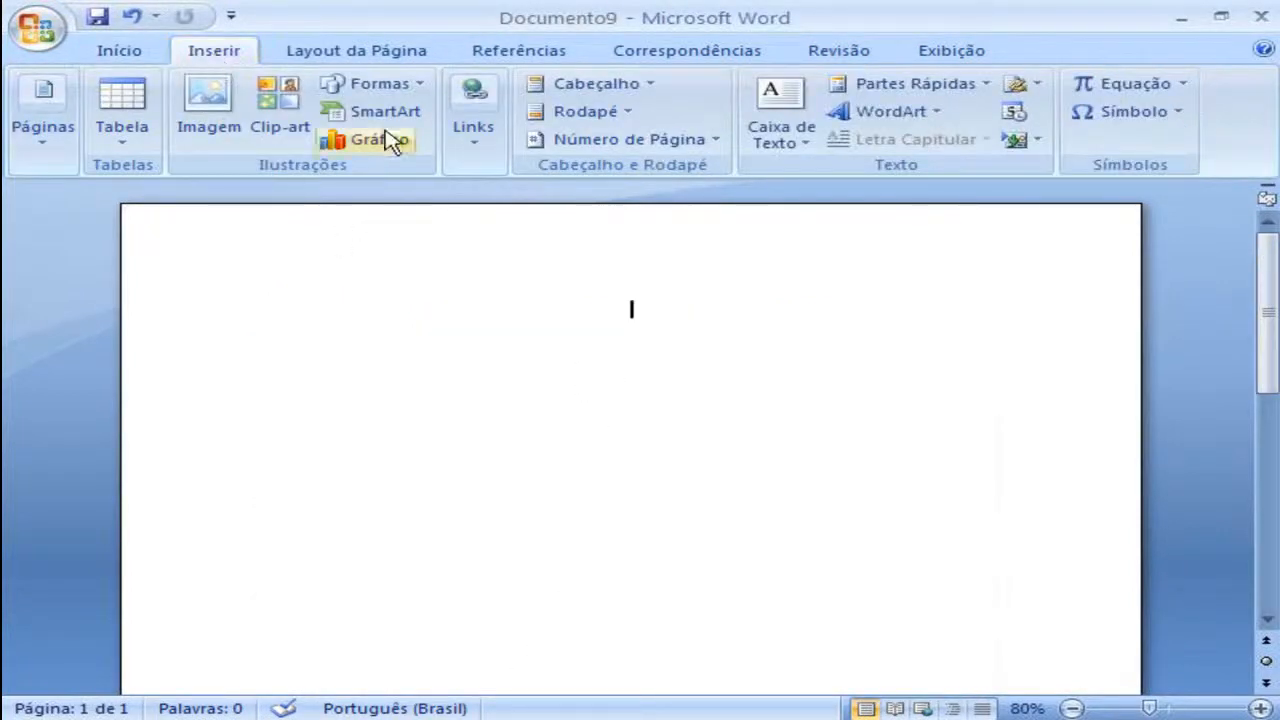
pyautogui.click(378, 84)
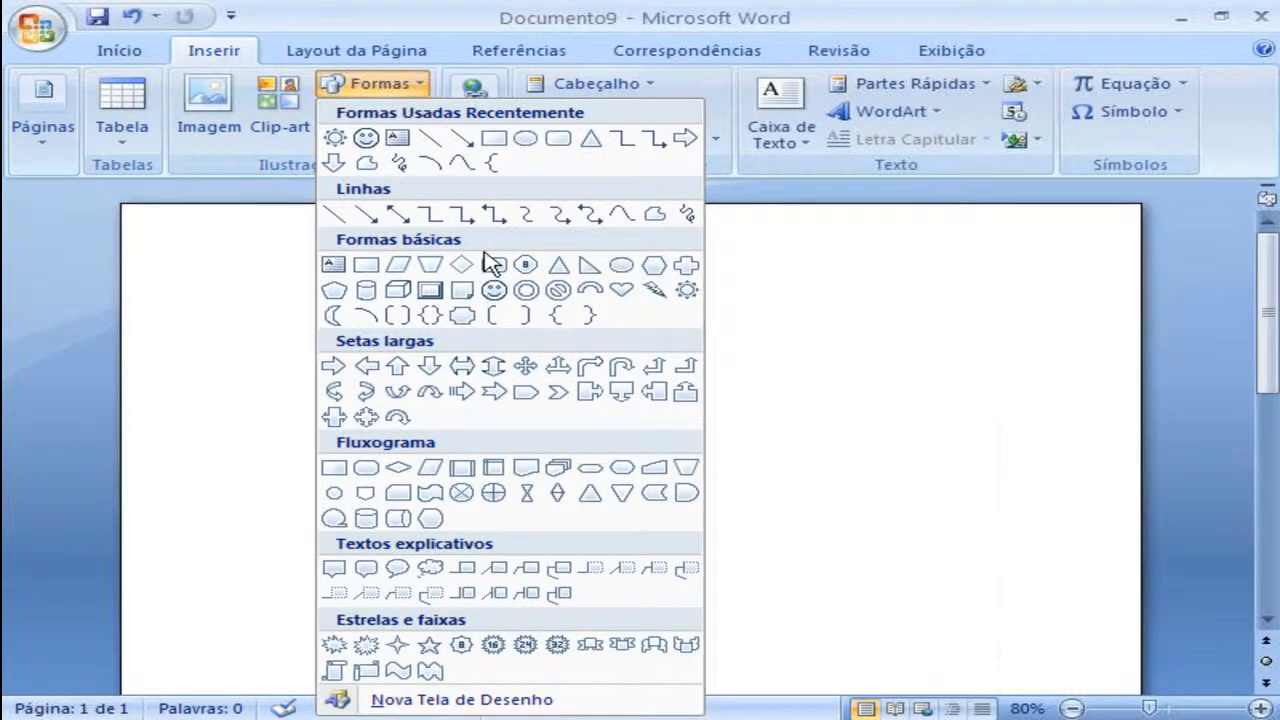
pyautogui.click(367, 140)
pyautogui.moveTo(496, 298); pyautogui.dragTo(772, 527)
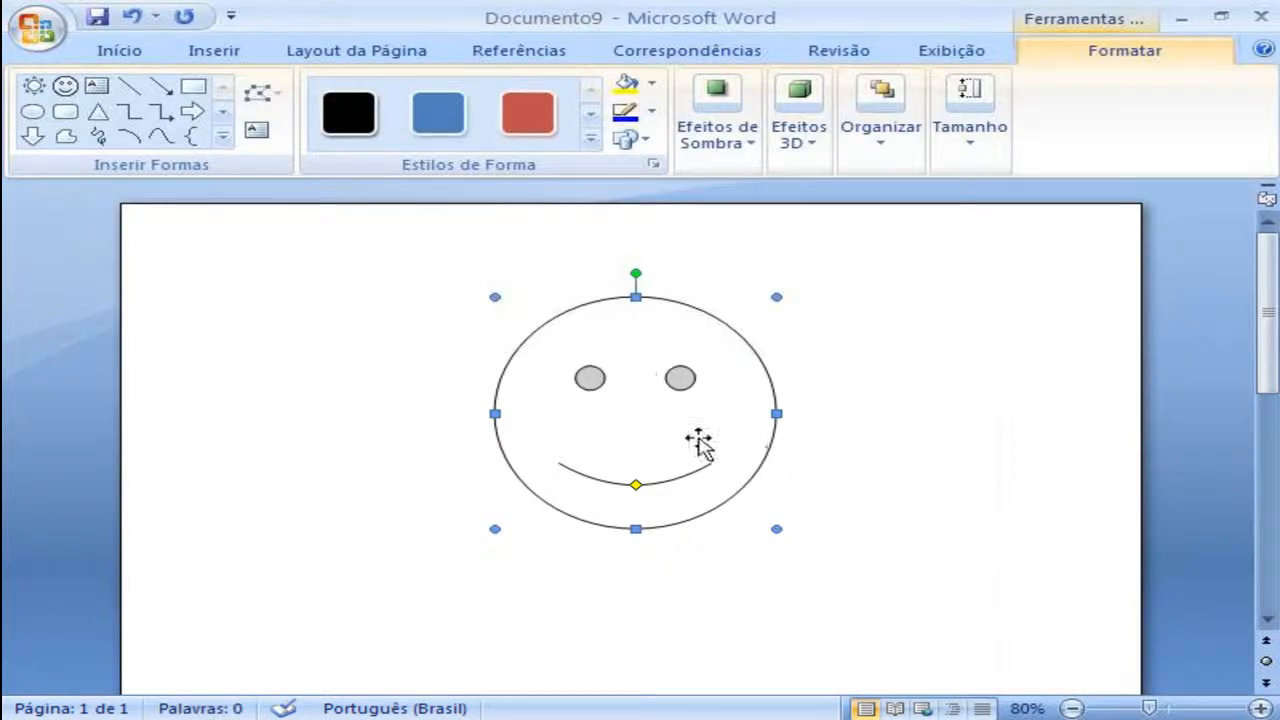
# Resize the smiley face into a wide oval about one and a half times as wide as it is tall
pyautogui.moveTo(775, 530); pyautogui.dragTo(716, 467)
pyautogui.moveTo(712, 382); pyautogui.dragTo(823, 382)
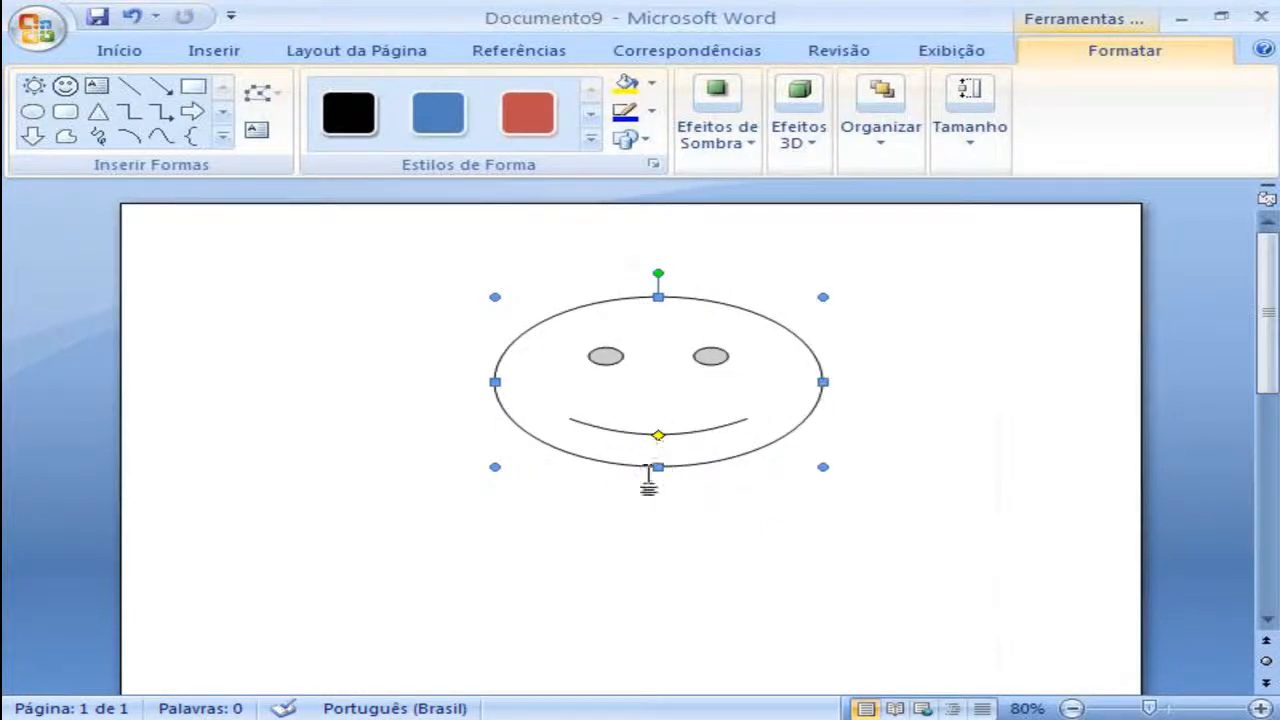
pyautogui.moveTo(658, 466); pyautogui.dragTo(658, 521)
# Give the smiley face the light green vertical gradient shape style and show the available shape styles again
pyautogui.click(591, 140)
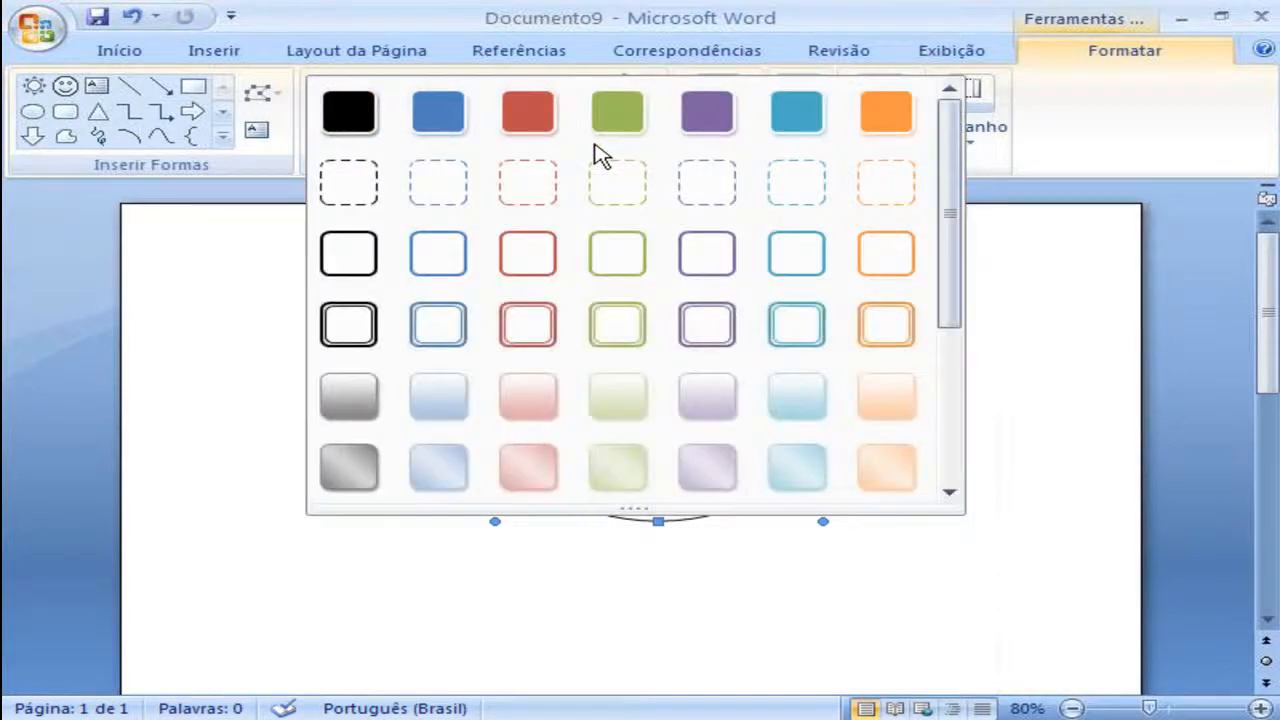
pyautogui.click(618, 394)
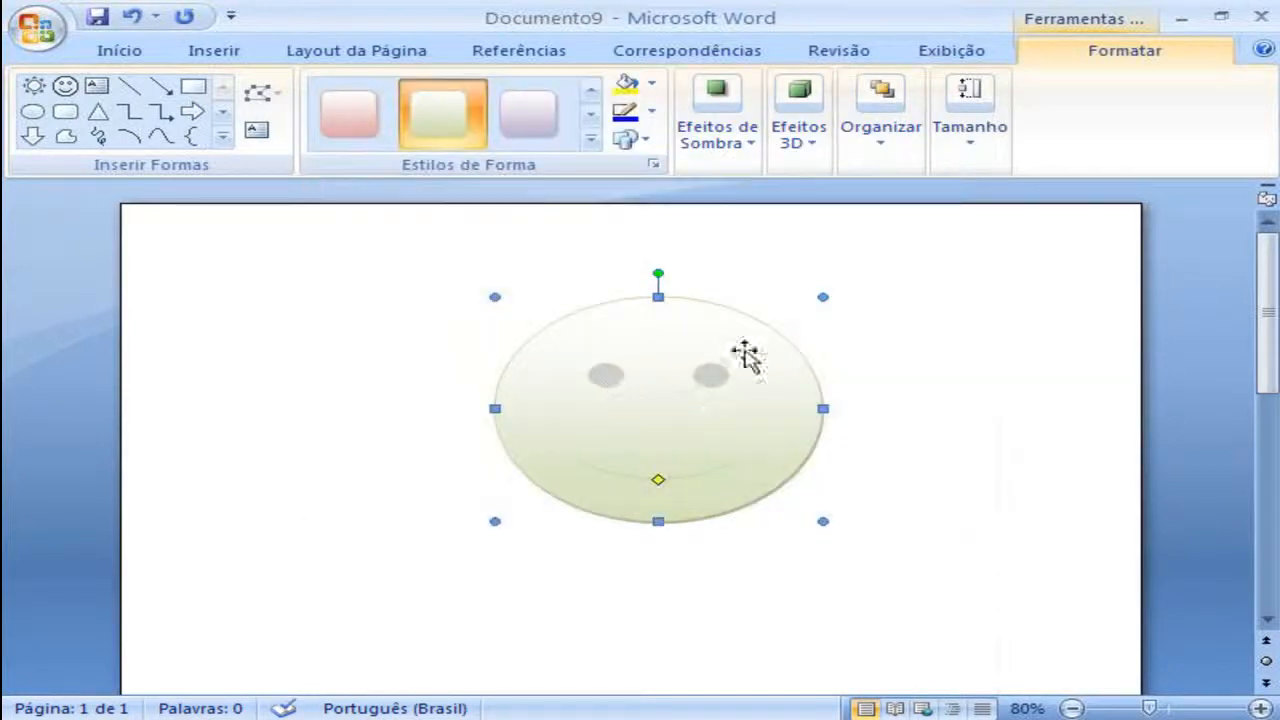
pyautogui.click(591, 138)
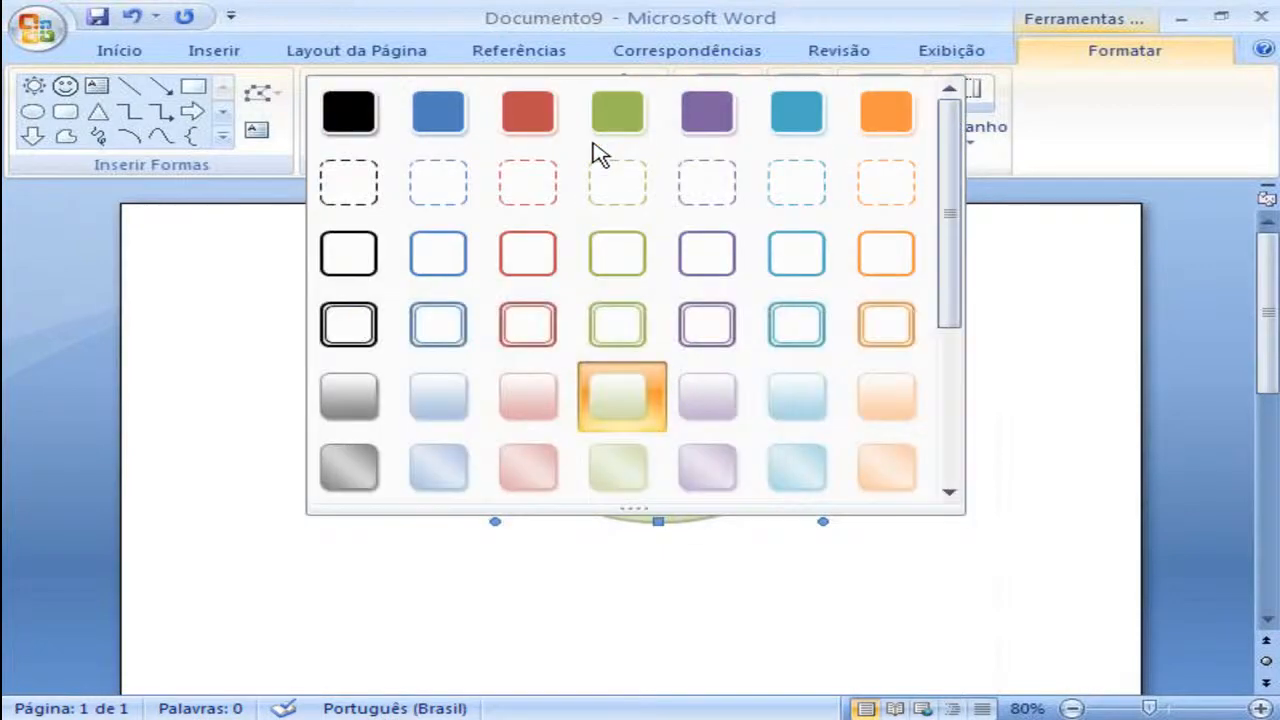